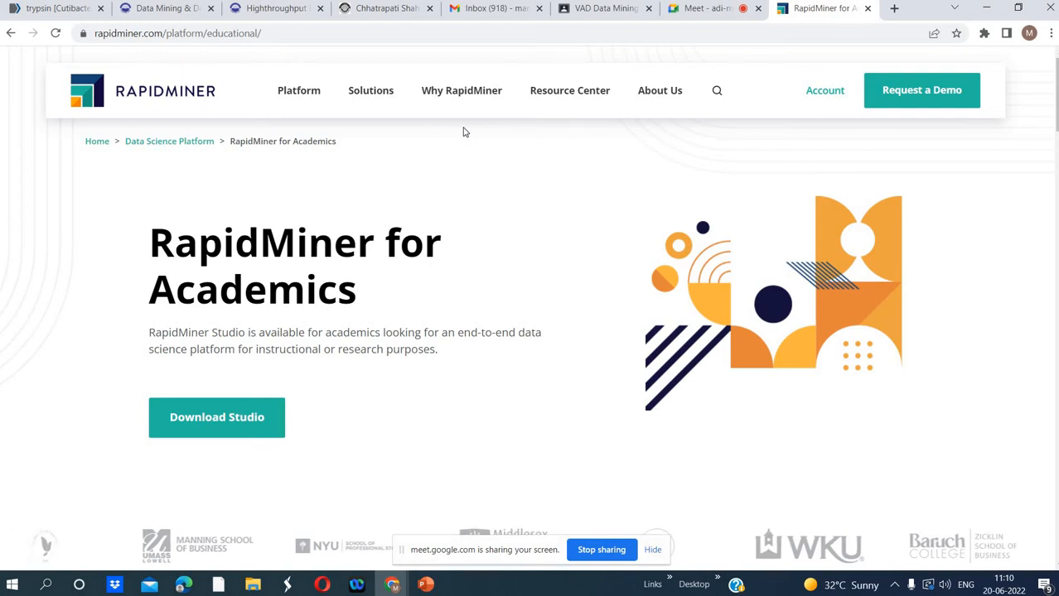
Open the RapidMiner Studio download link to view the account registration form, and return to the RapidMiner for Academics page
{"action": "left_click", "coordinate": [206, 420]}
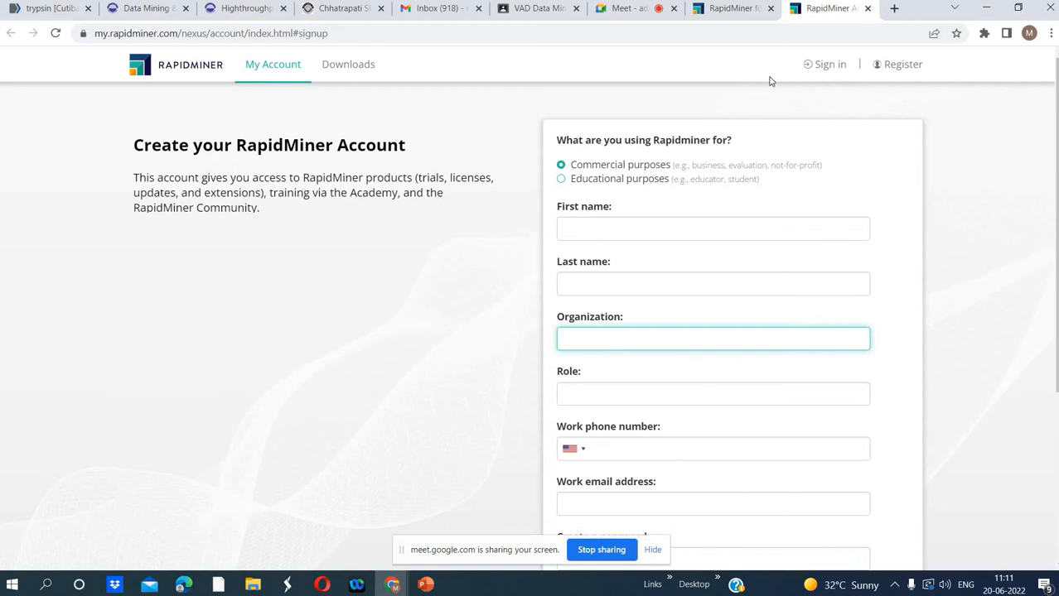
{"action": "left_click", "coordinate": [739, 10]}
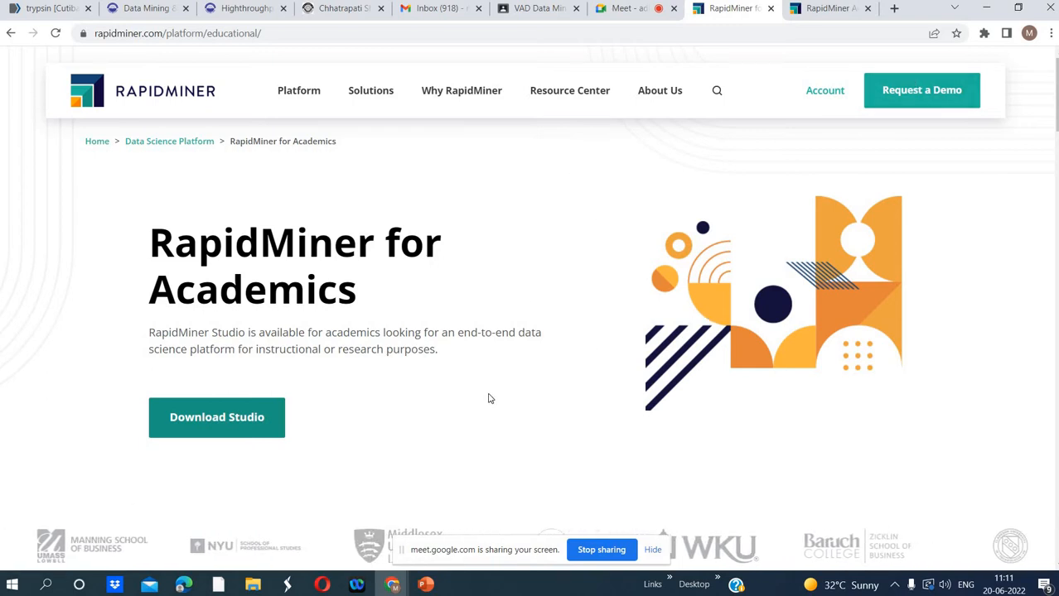
Switch to File Explorer and open the softeare&Packages folder on New Volume (D:)
{"action": "left_click", "coordinate": [253, 585]}
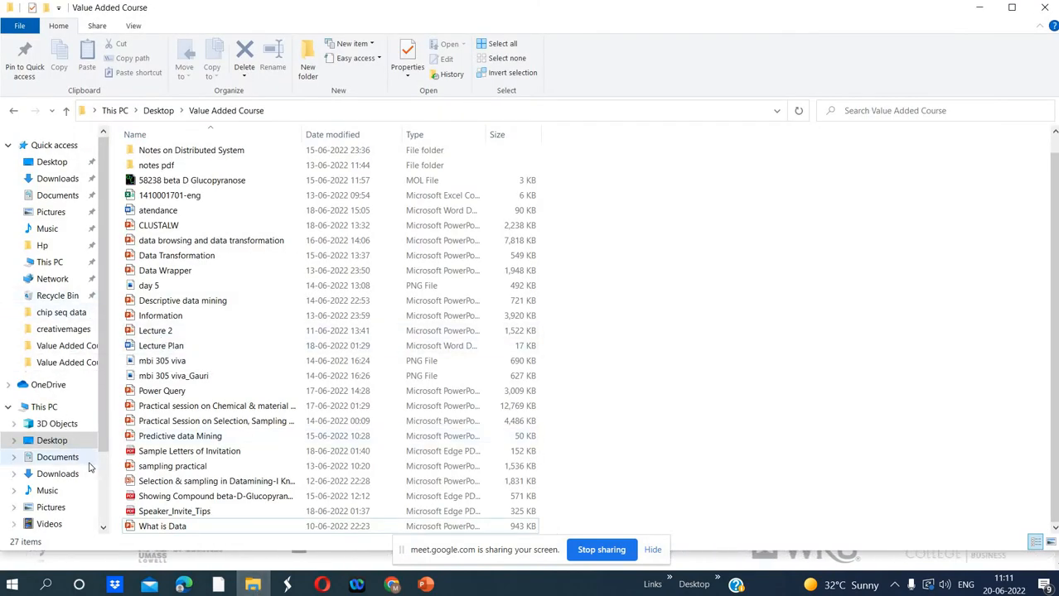
{"action": "scroll", "coordinate": [102, 496], "scroll_direction": "down", "scroll_amount": 1}
{"action": "scroll", "coordinate": [102, 496], "scroll_direction": "down", "scroll_amount": 2}
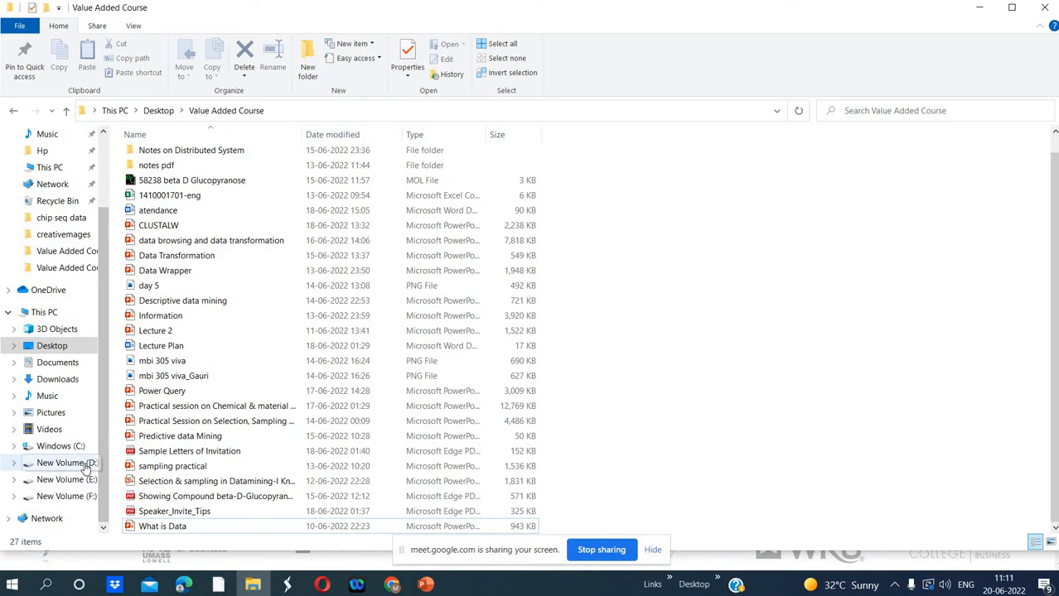
{"action": "left_click", "coordinate": [87, 465]}
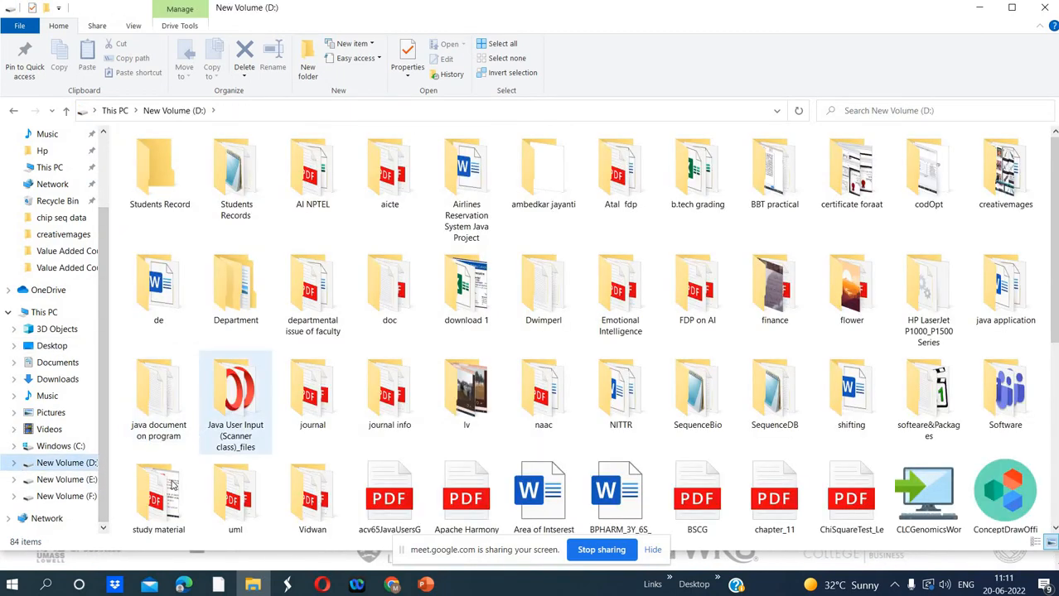
{"action": "double_click", "coordinate": [928, 404]}
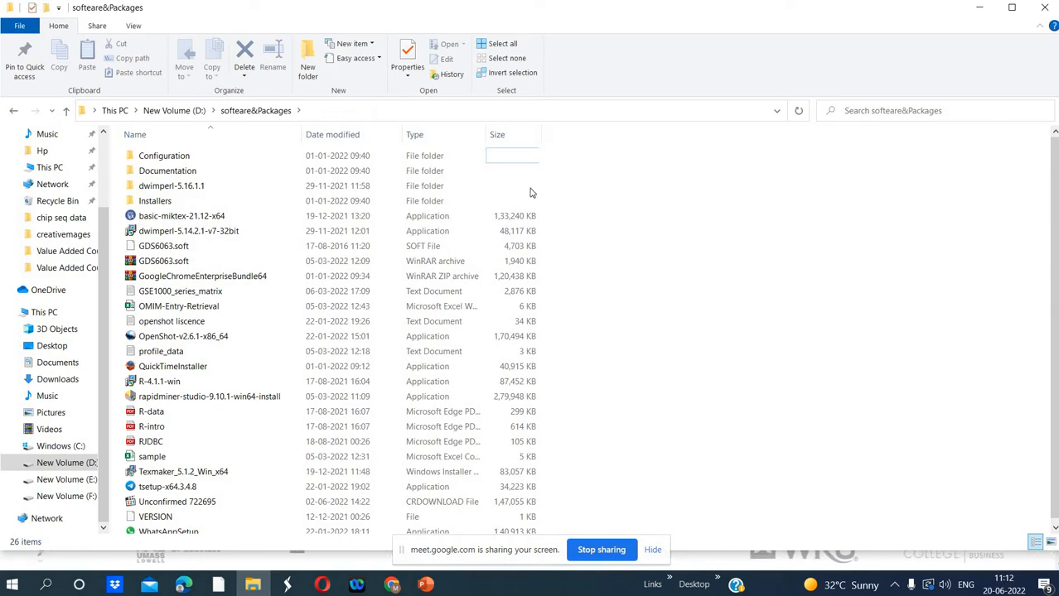
Run rapidminer-studio-9.10.1-win64-install, accept the license agreement and install into C:\Program Files\RapidMiner\RapidMiner Studio
{"action": "double_click", "coordinate": [207, 397]}
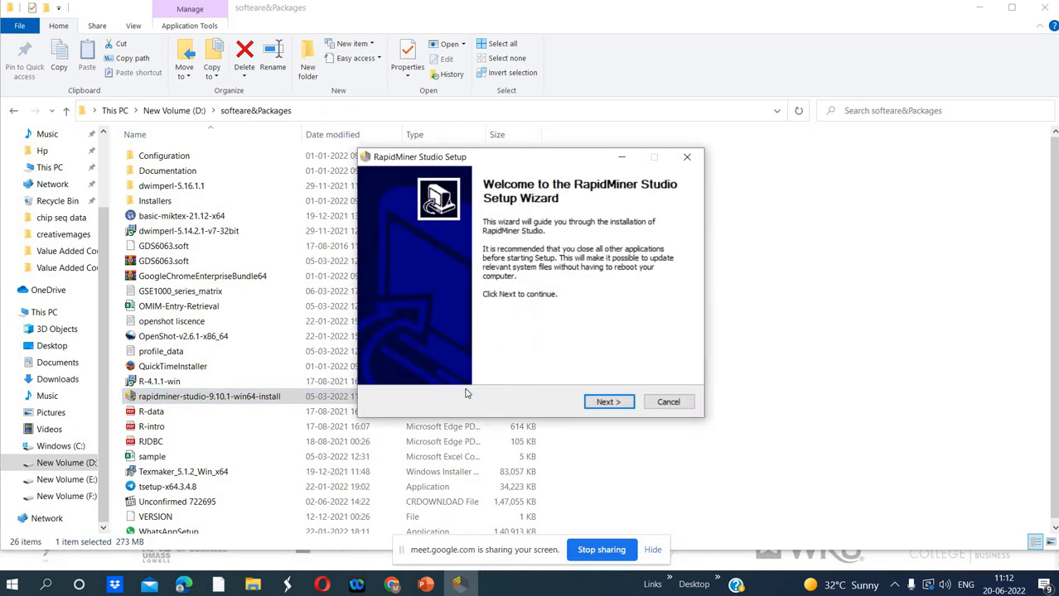
{"action": "left_click", "coordinate": [601, 405]}
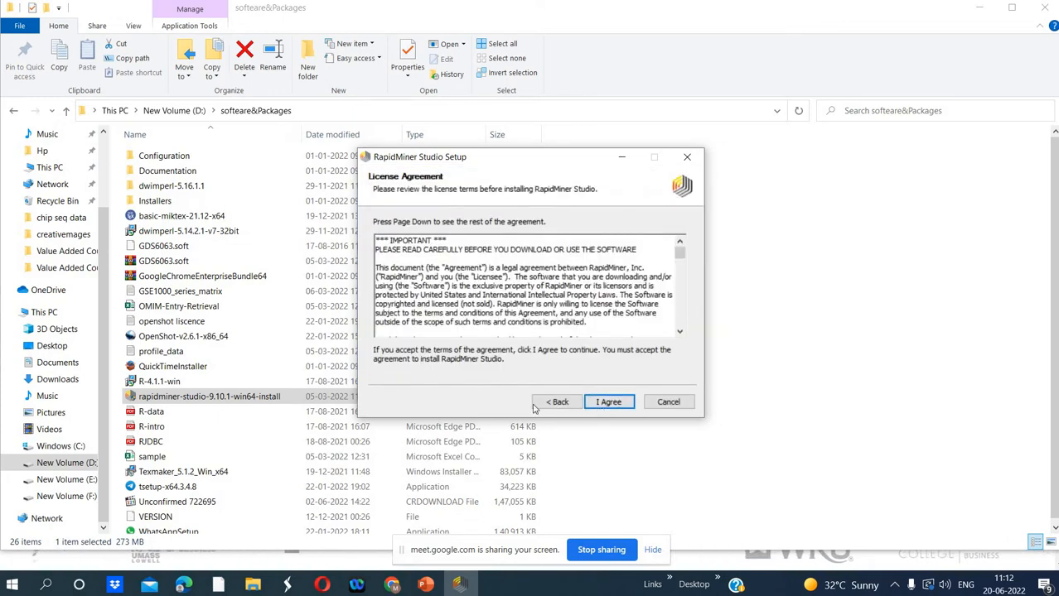
{"action": "left_click", "coordinate": [610, 402]}
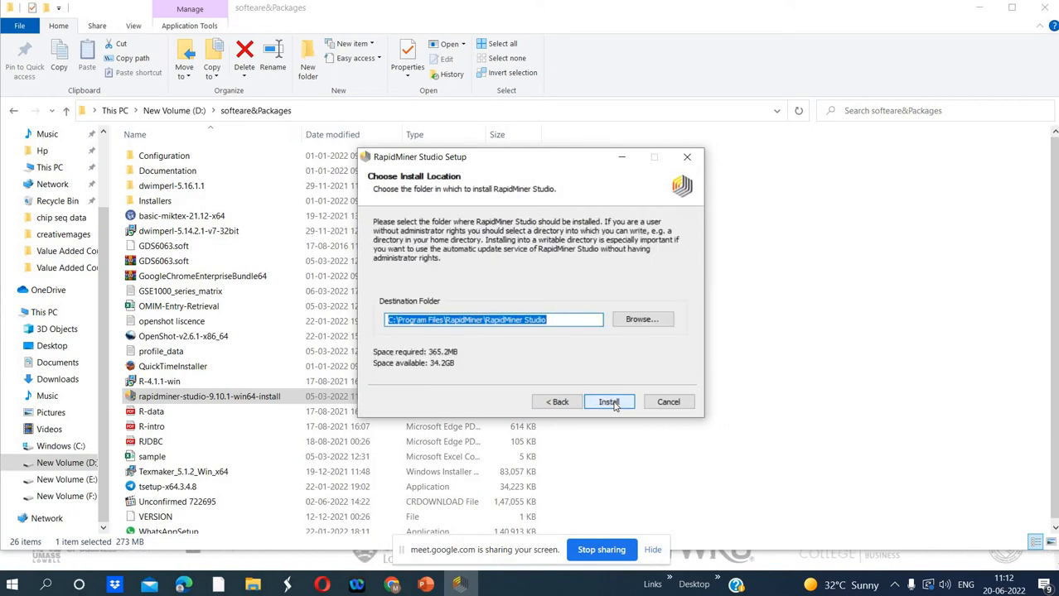
{"action": "left_click", "coordinate": [610, 402]}
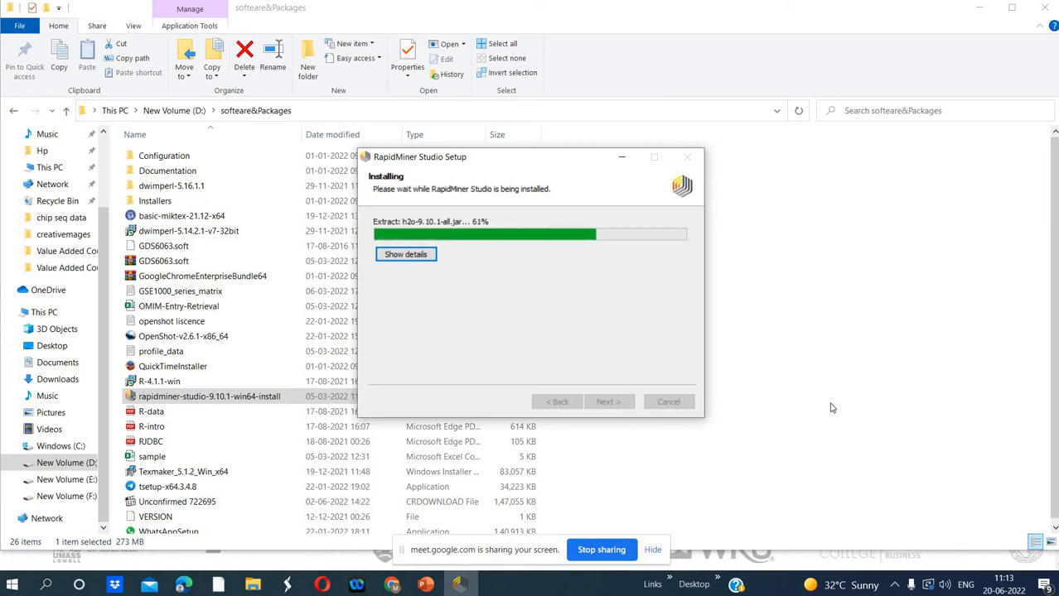
Return to the RapidMiner Studio setup wizard and finish it with the option to launch RapidMiner Studio enabled
{"action": "left_click", "coordinate": [389, 587]}
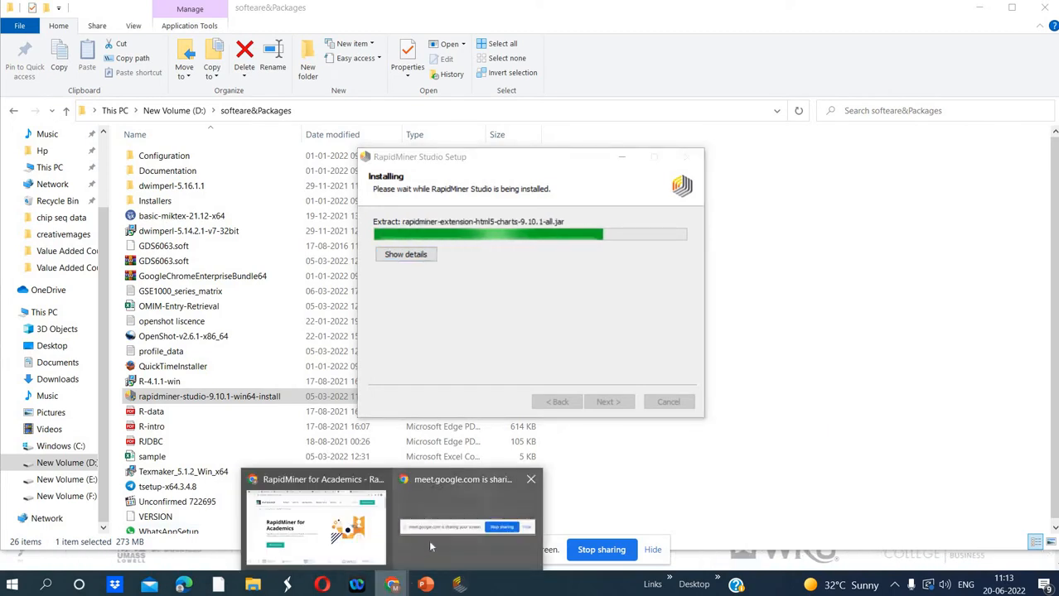
{"action": "mouse_move", "coordinate": [435, 544]}
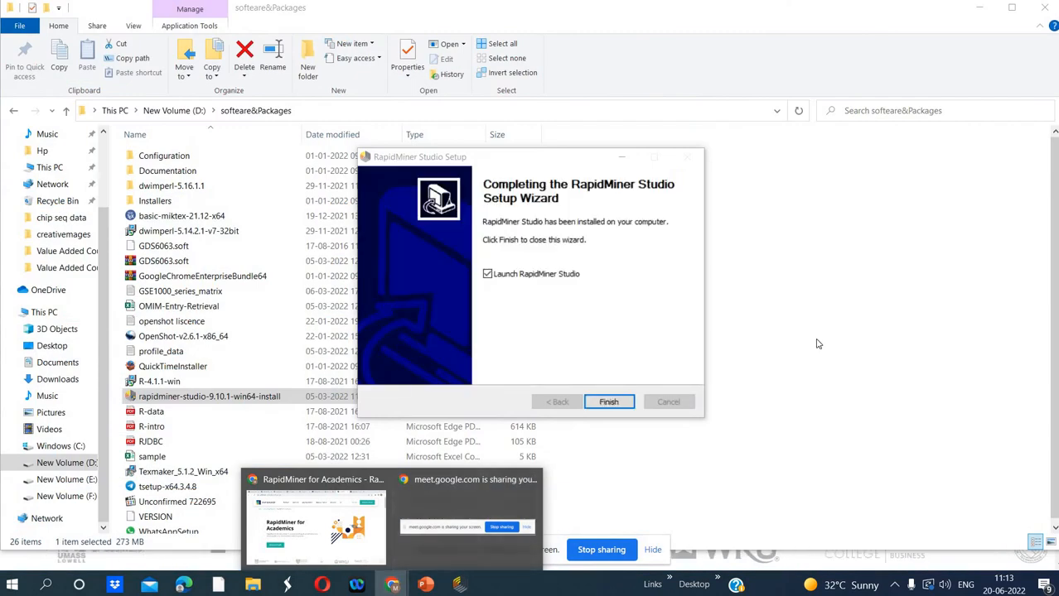
{"action": "left_click", "coordinate": [817, 342]}
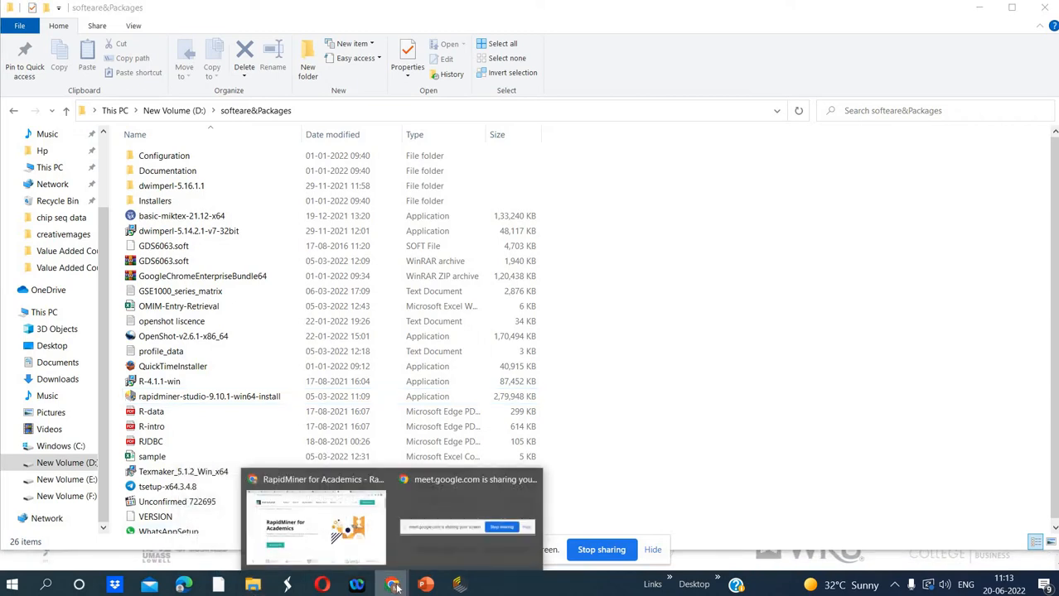
{"action": "left_click", "coordinate": [458, 586]}
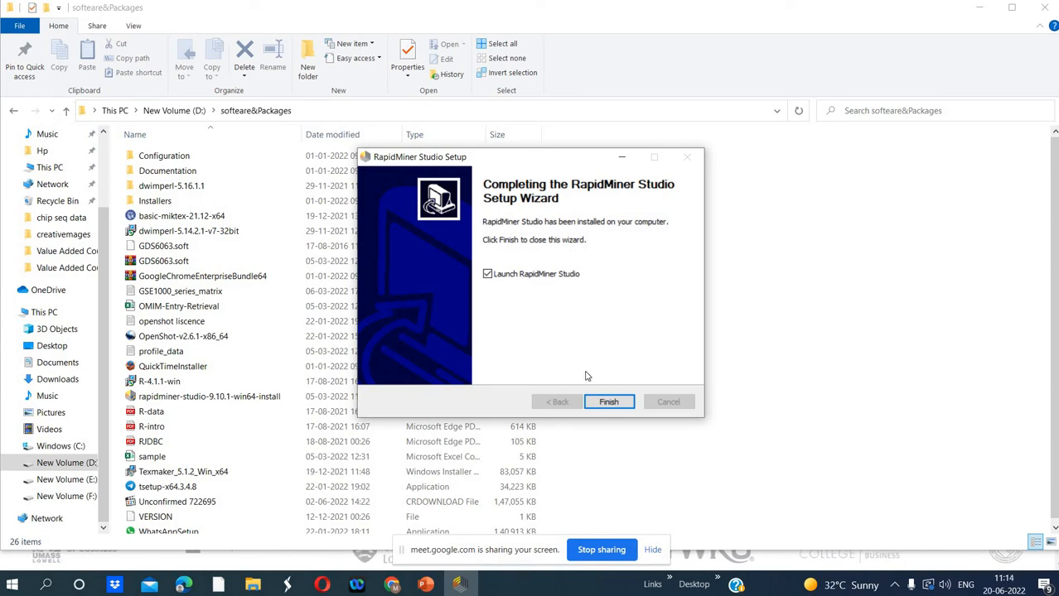
{"action": "left_click", "coordinate": [603, 404]}
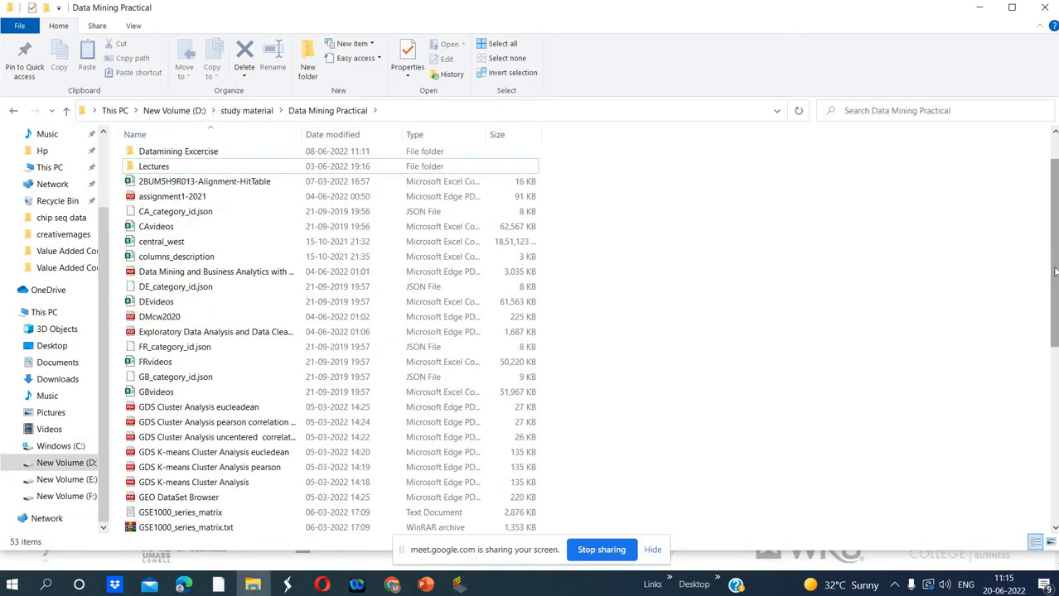
Look through the files in the Data Mining Practical folder for a practice dataset
{"action": "scroll", "coordinate": [1053, 245], "scroll_direction": "down", "scroll_amount": 5}
{"action": "scroll", "coordinate": [1052, 248], "scroll_direction": "down", "scroll_amount": 3}
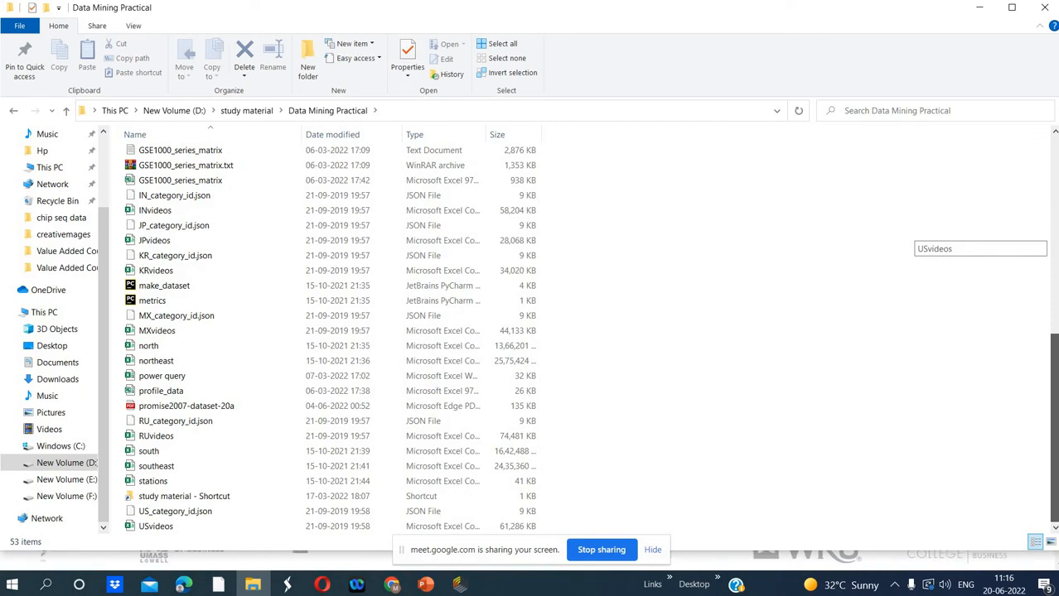
{"action": "left_click_drag", "start_coordinate": [1054, 435], "coordinate": [1054, 280]}
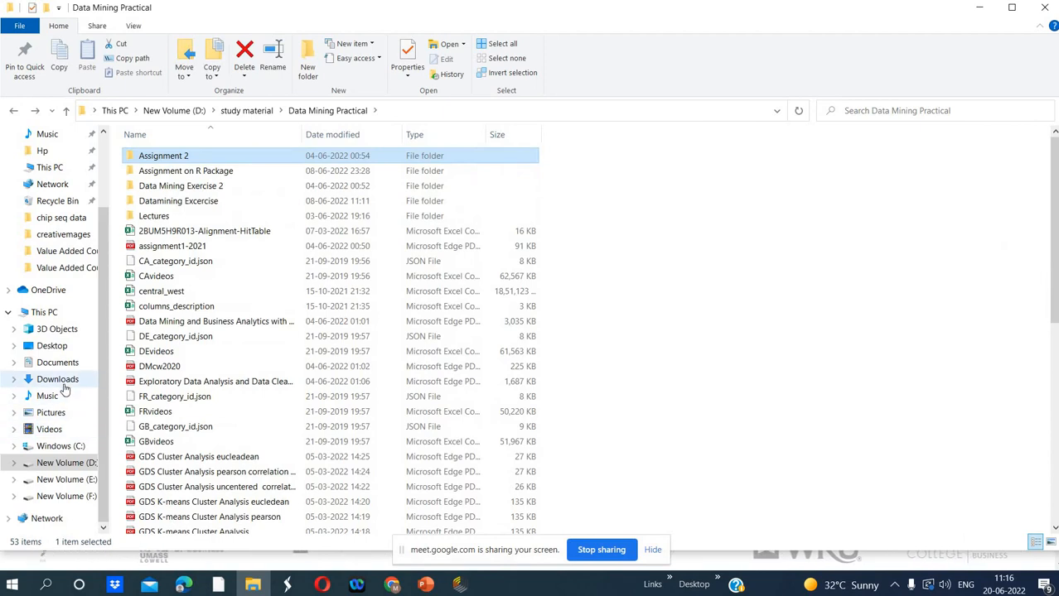
Open the Downloads folder and look through its older files for the OMIM data file
{"action": "left_click", "coordinate": [63, 385]}
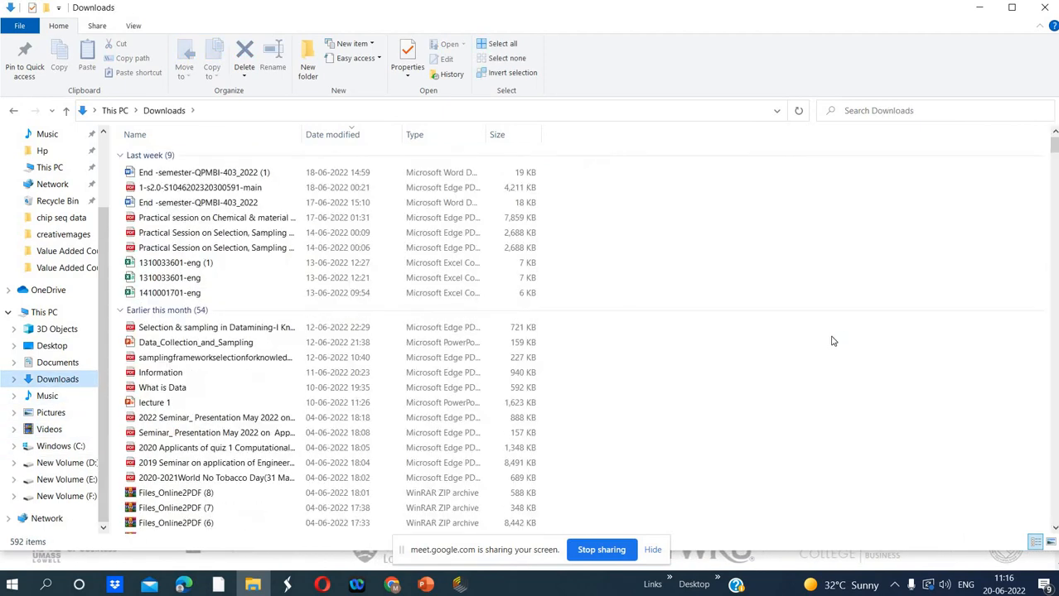
{"action": "scroll", "coordinate": [1048, 485], "scroll_direction": "down", "scroll_amount": 15}
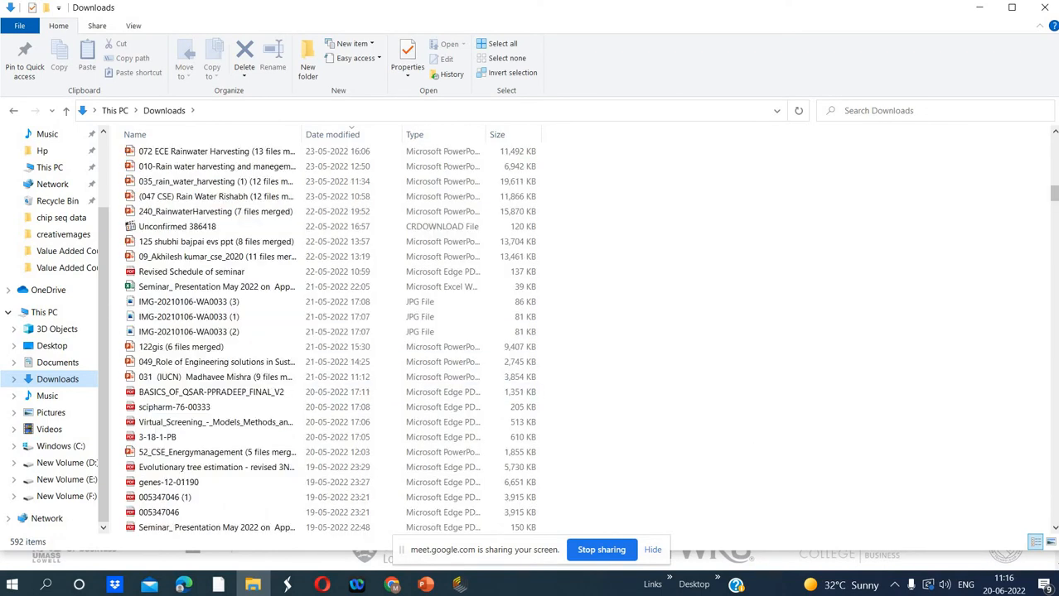
{"action": "scroll", "coordinate": [1055, 504], "scroll_direction": "down", "scroll_amount": 8}
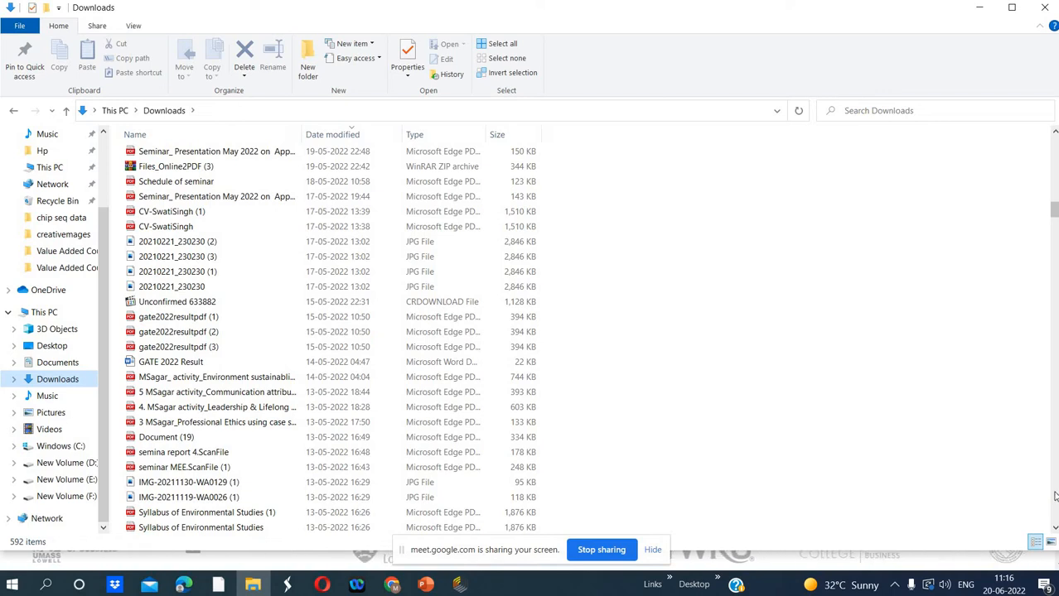
{"action": "left_click", "coordinate": [1054, 496]}
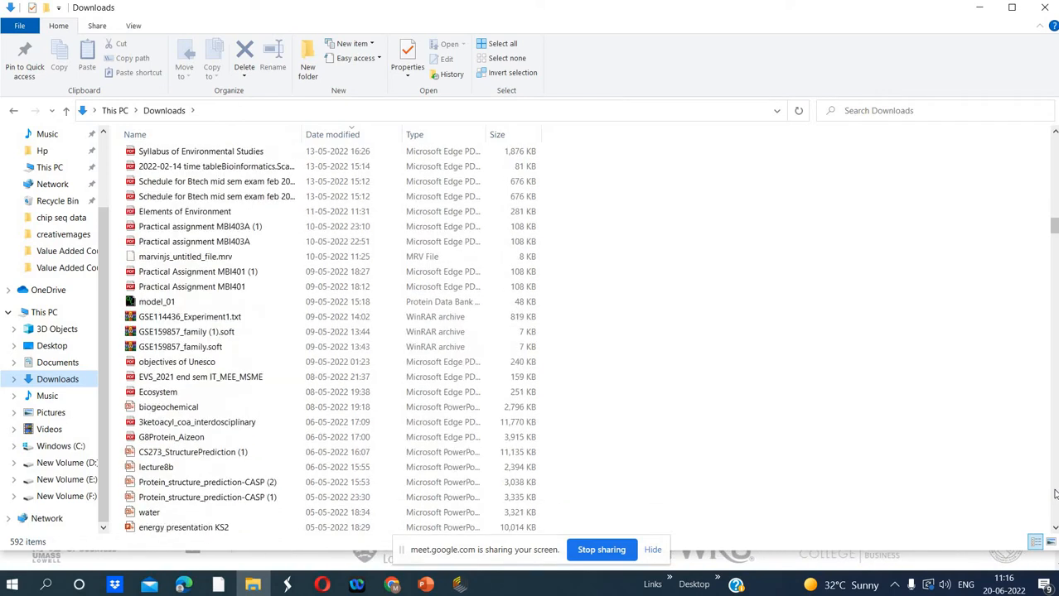
{"action": "left_click", "coordinate": [1055, 496]}
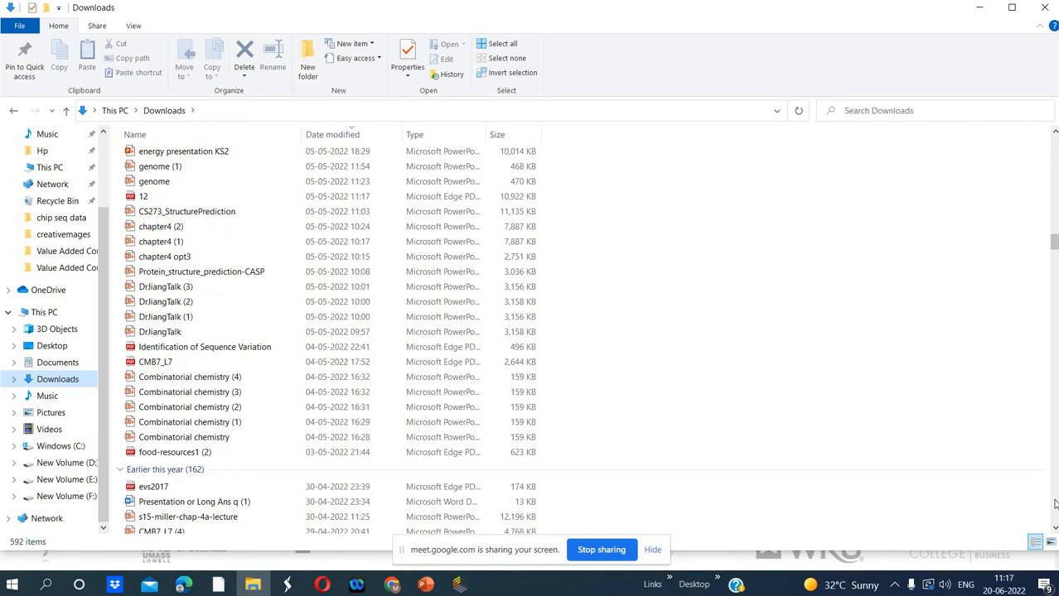
{"action": "left_click", "coordinate": [1055, 503]}
{"action": "left_click", "coordinate": [1054, 503]}
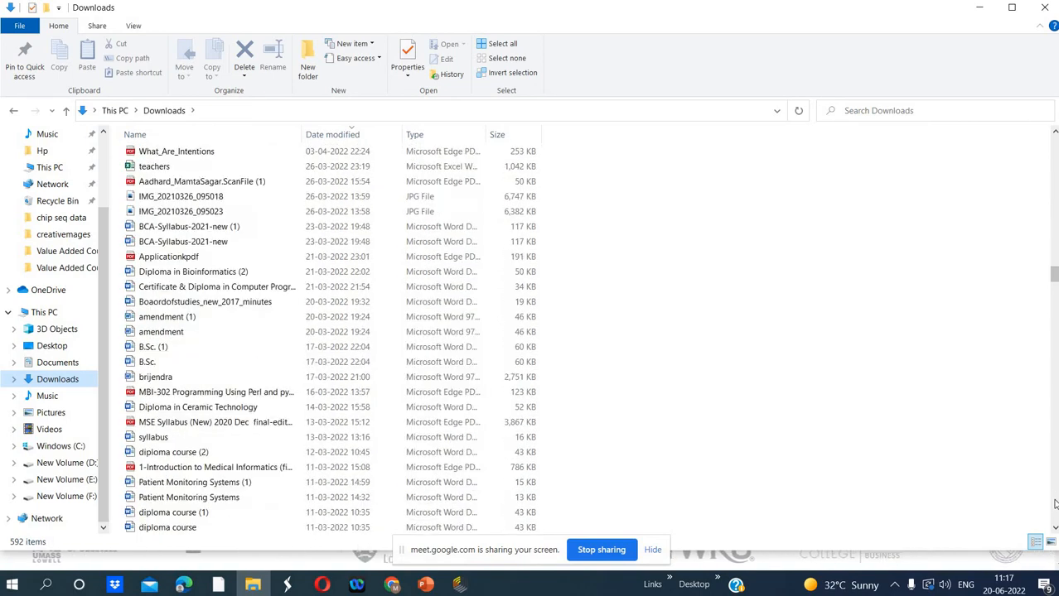
{"action": "left_click", "coordinate": [1055, 504]}
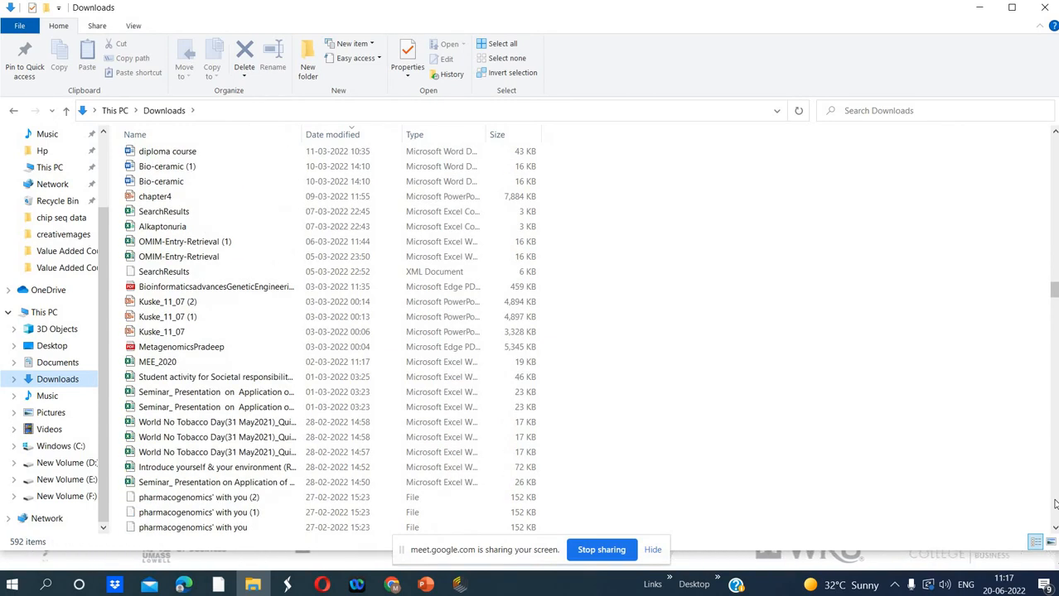
{"action": "left_click", "coordinate": [1055, 504]}
{"action": "left_click", "coordinate": [1055, 504]}
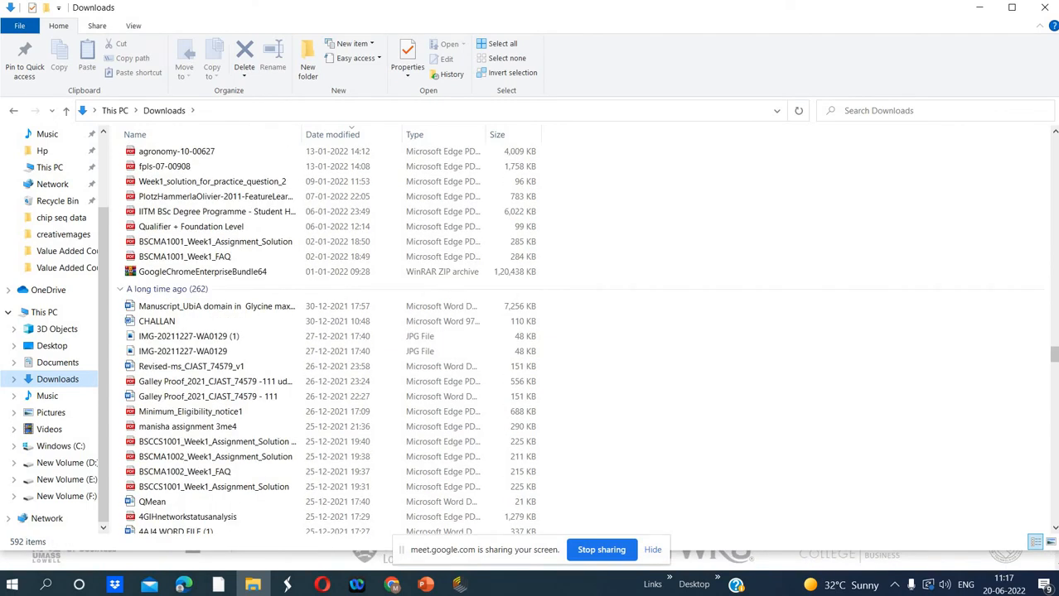
{"action": "left_click", "coordinate": [1055, 503]}
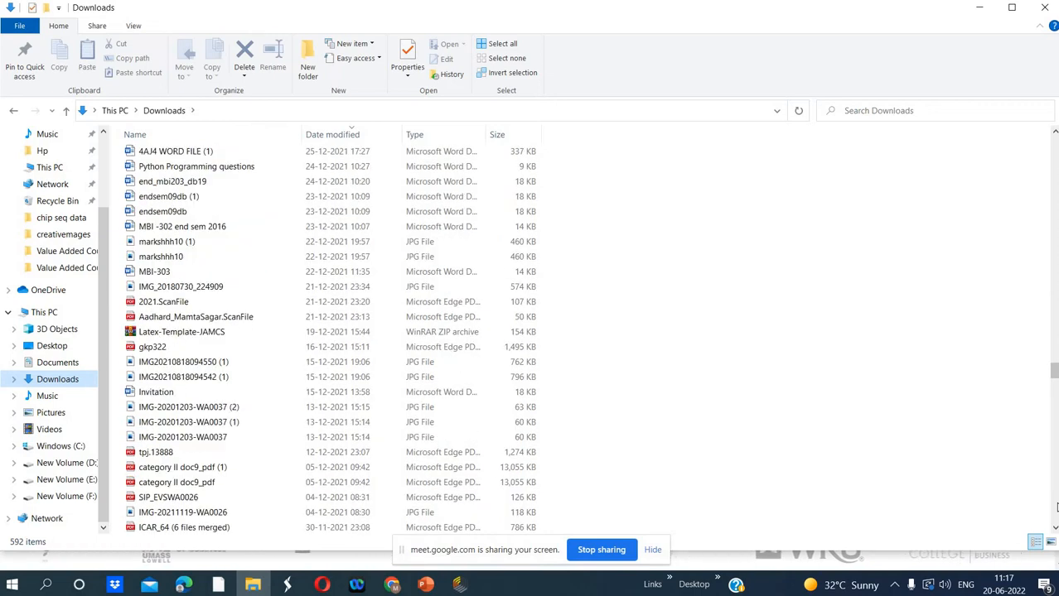
{"action": "left_click", "coordinate": [1055, 506]}
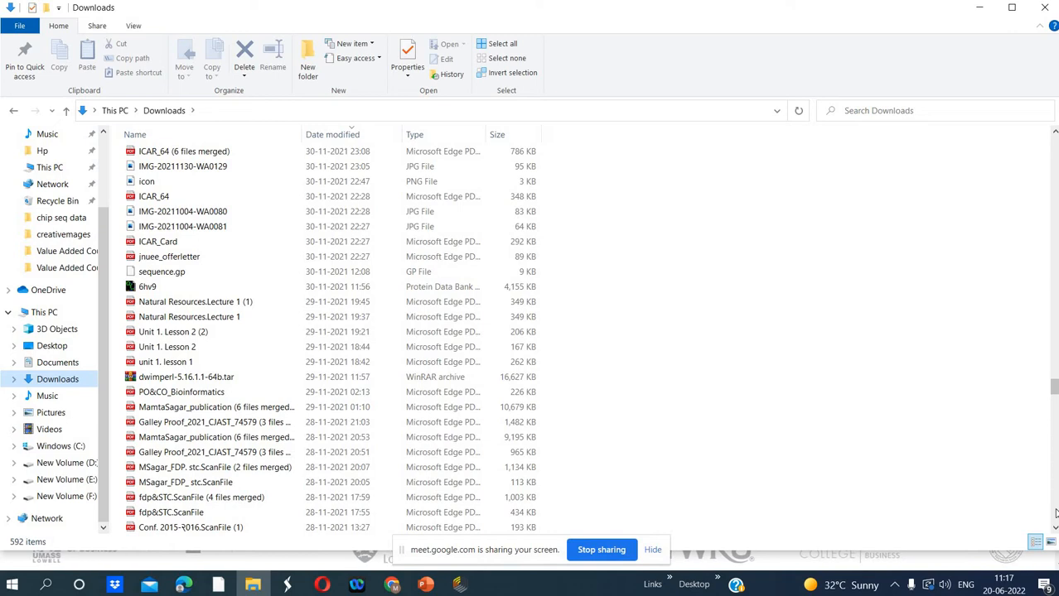
{"action": "left_click", "coordinate": [1055, 514]}
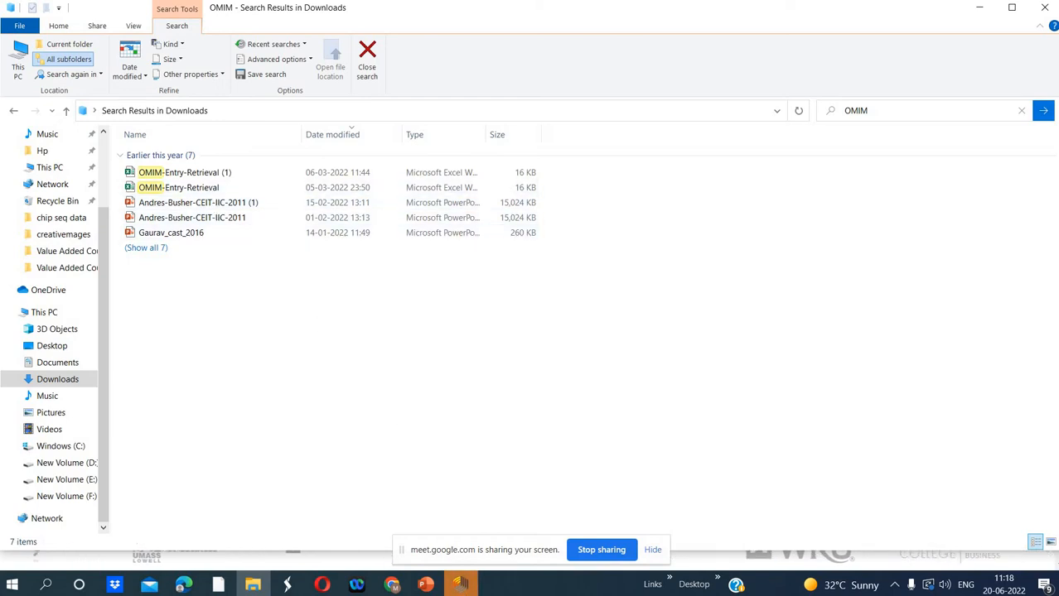
Switch to the RapidMiner Studio login dialog and clear the account password field for re-entry
{"action": "left_click", "coordinate": [460, 585]}
{"action": "left_click", "coordinate": [474, 328]}
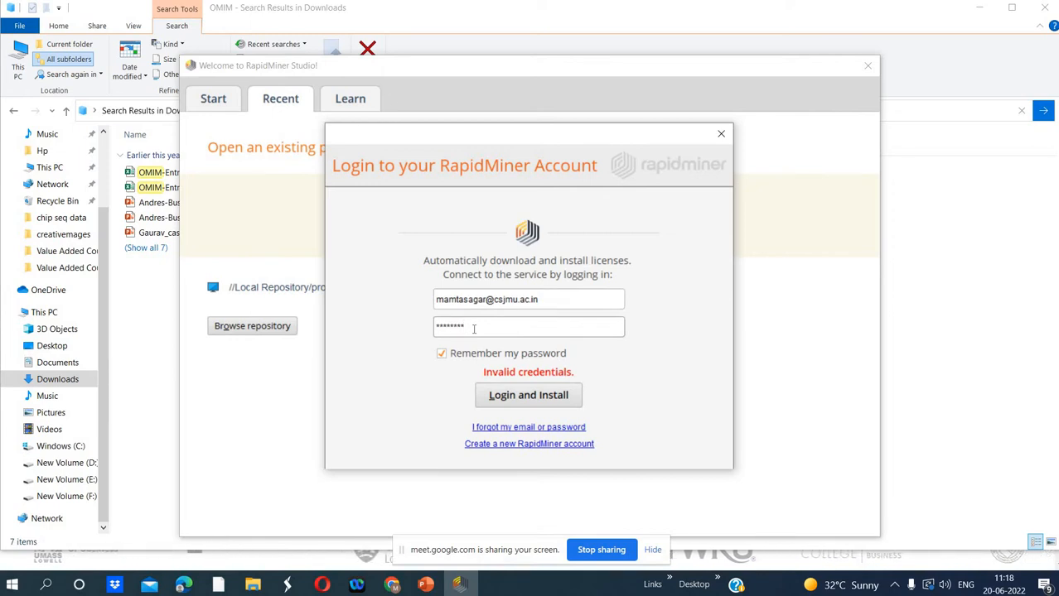
{"action": "left_click_drag", "start_coordinate": [455, 328], "coordinate": [342, 375]}
{"action": "key", "text": "BackSpace"}
{"action": "key", "text": "BackSpace"}
{"action": "key", "text": "BackSpace"}
{"action": "key", "text": "BackSpace"}
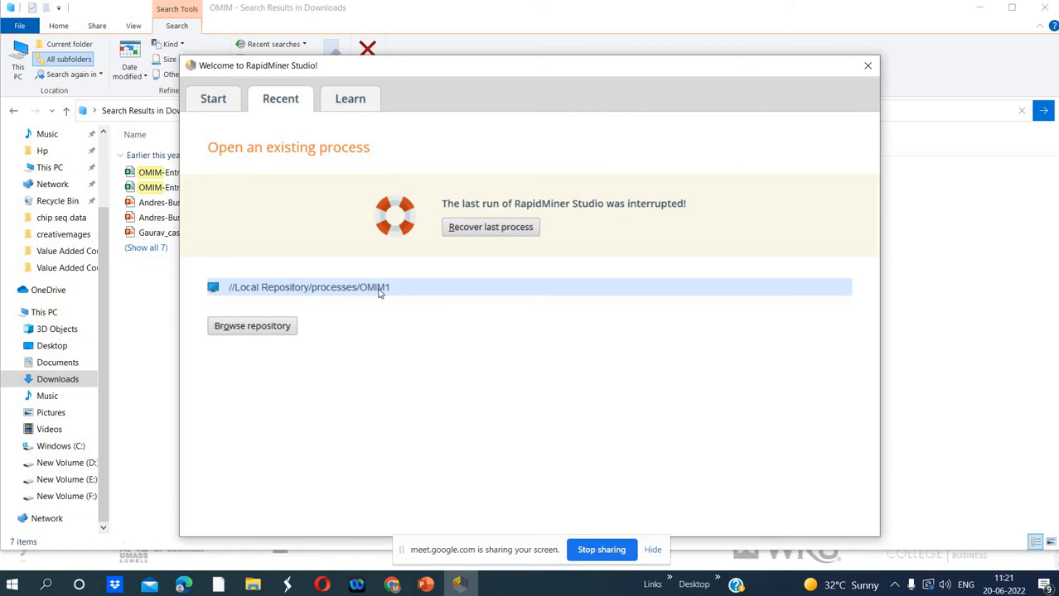
Browse the repository and expand the data folder under Samples to view its datasets, and return to the new-process start options
{"action": "left_click", "coordinate": [252, 326]}
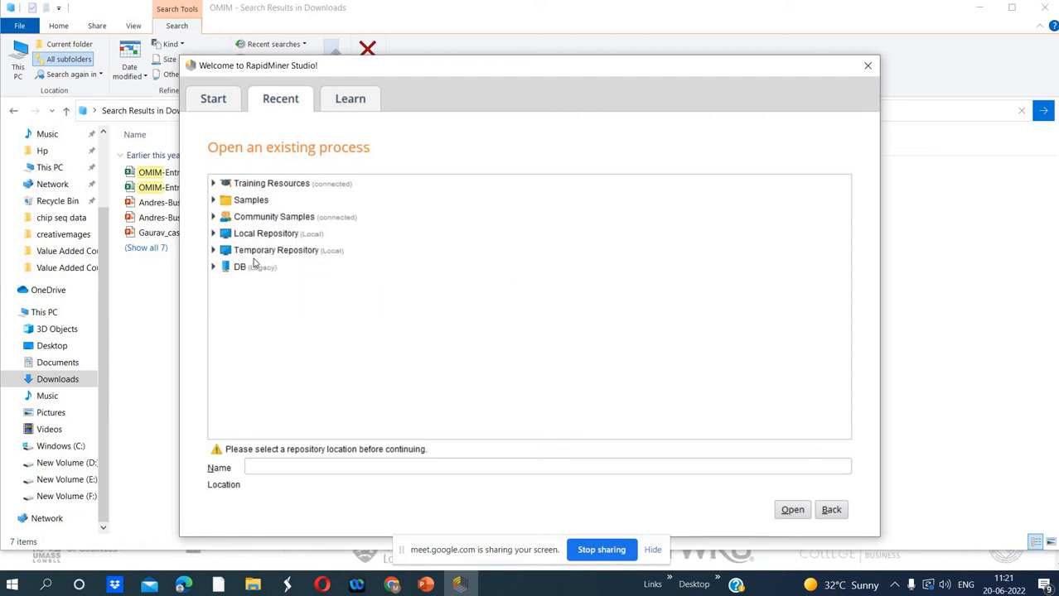
{"action": "left_click", "coordinate": [269, 466]}
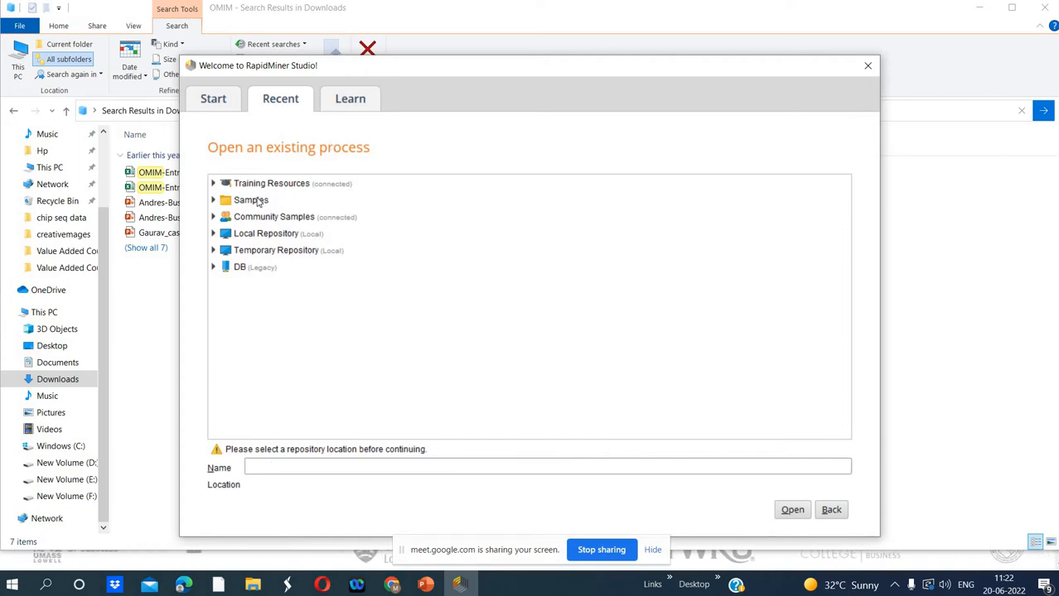
{"action": "double_click", "coordinate": [251, 201]}
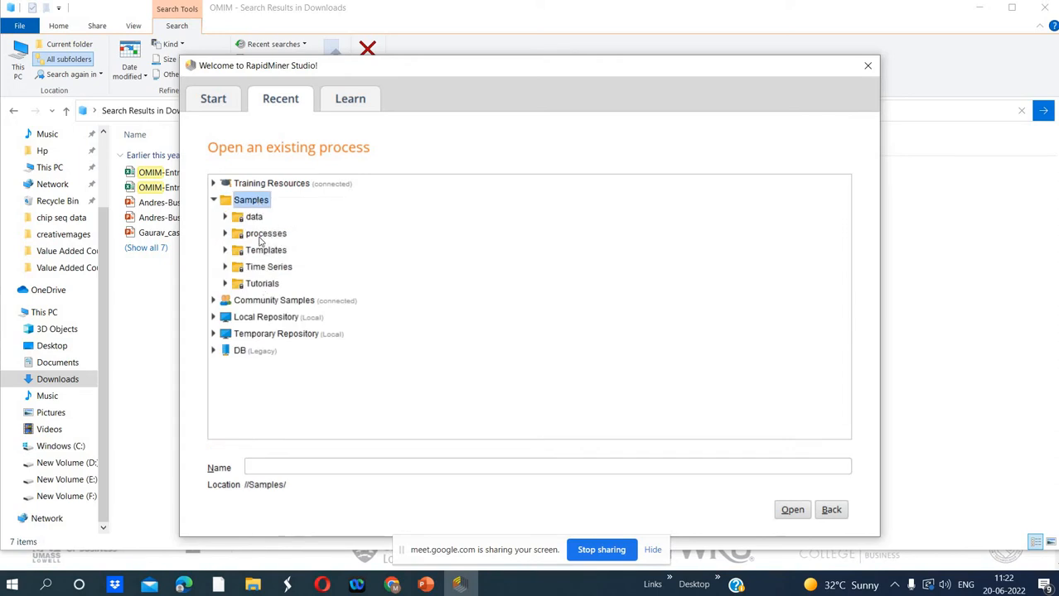
{"action": "double_click", "coordinate": [254, 217]}
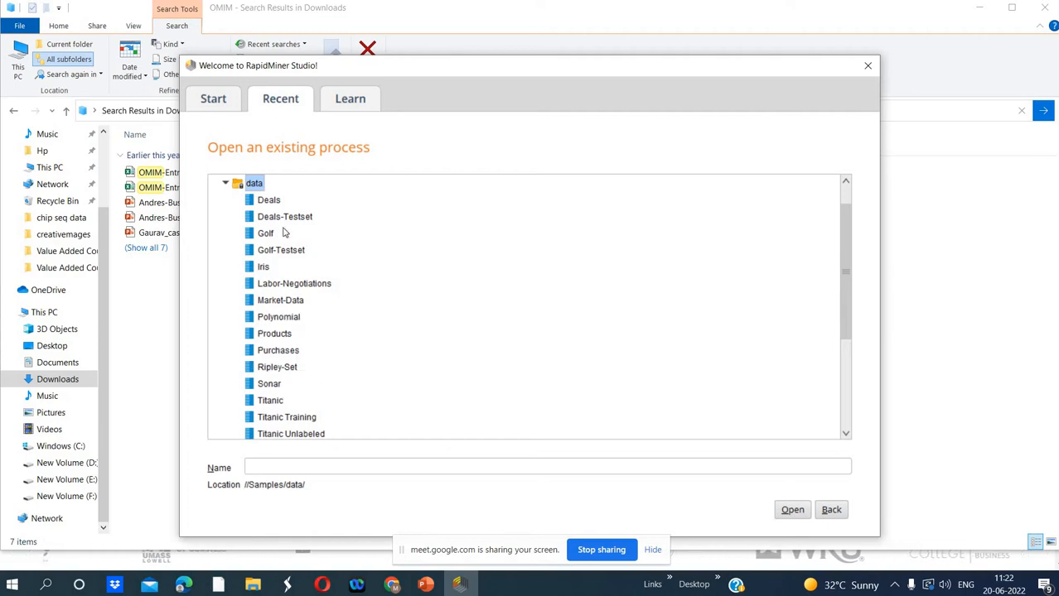
{"action": "left_click", "coordinate": [224, 105]}
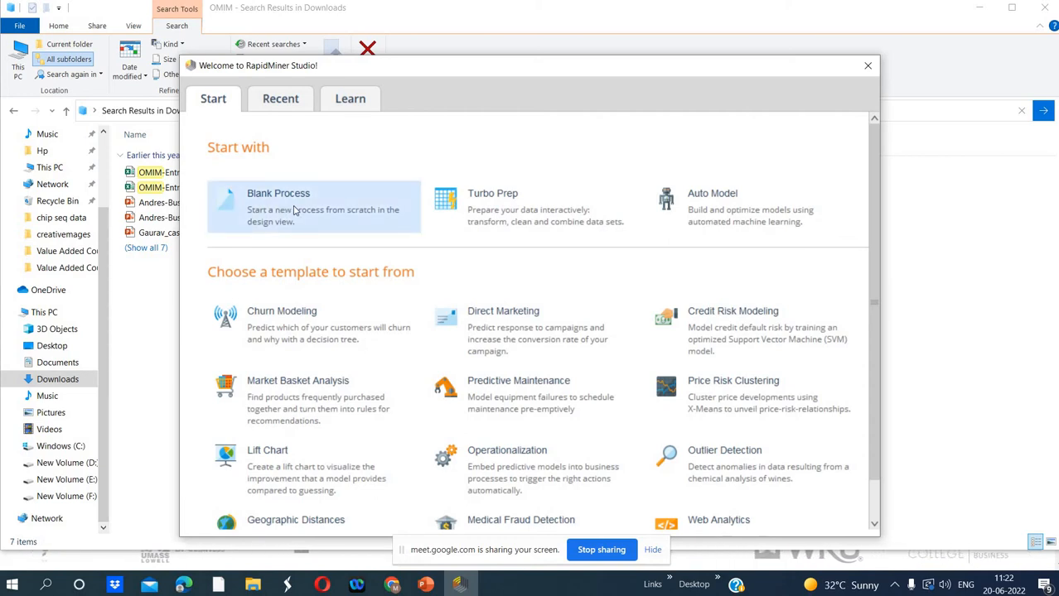
Start a blank process in a maximized window and begin a data import with My Computer as the source
{"action": "left_click", "coordinate": [292, 211]}
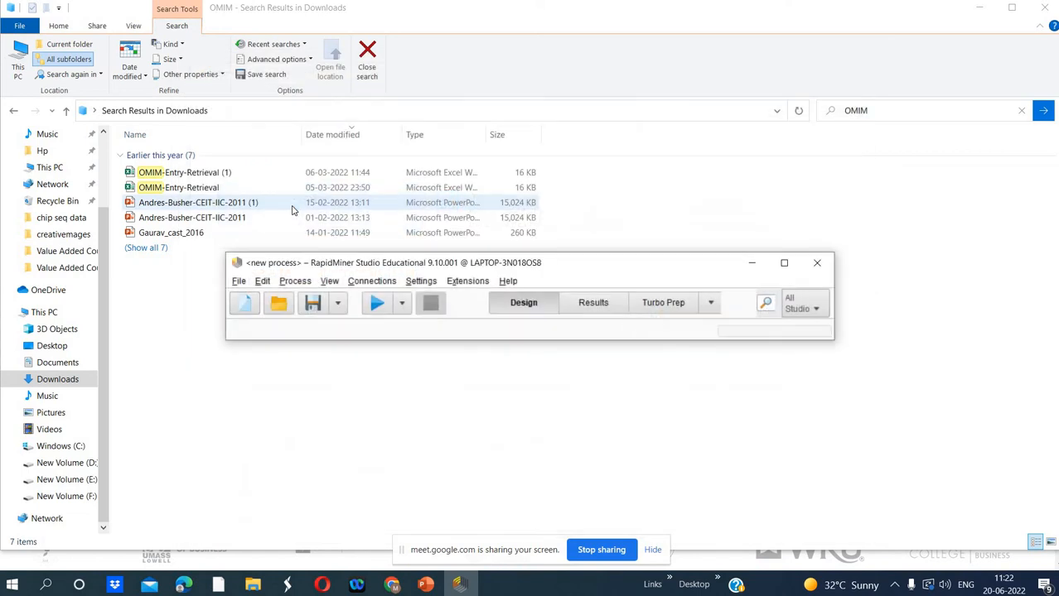
{"action": "left_click", "coordinate": [784, 263]}
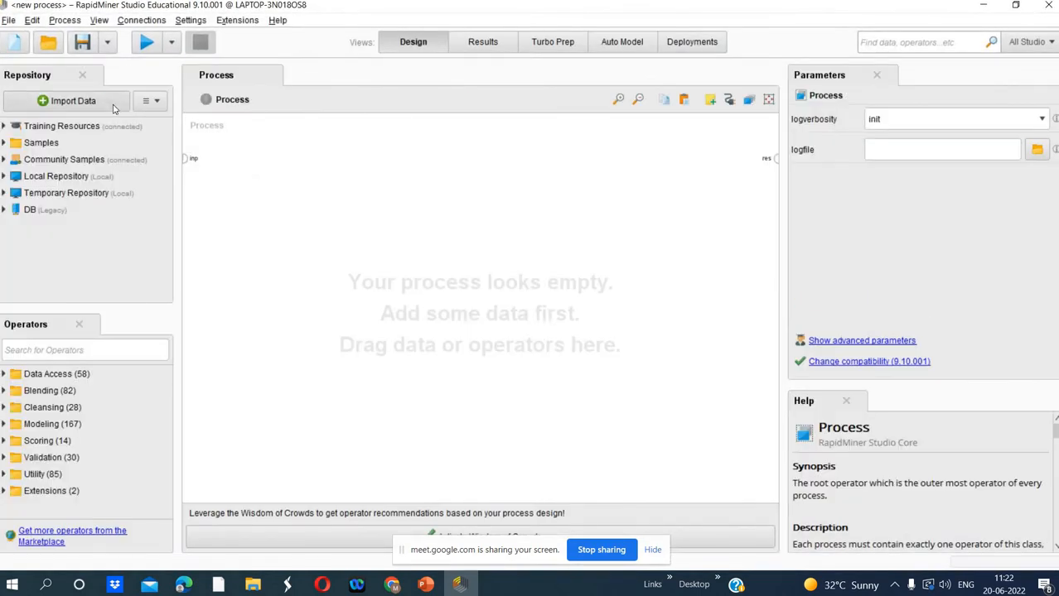
{"action": "left_click", "coordinate": [8, 20]}
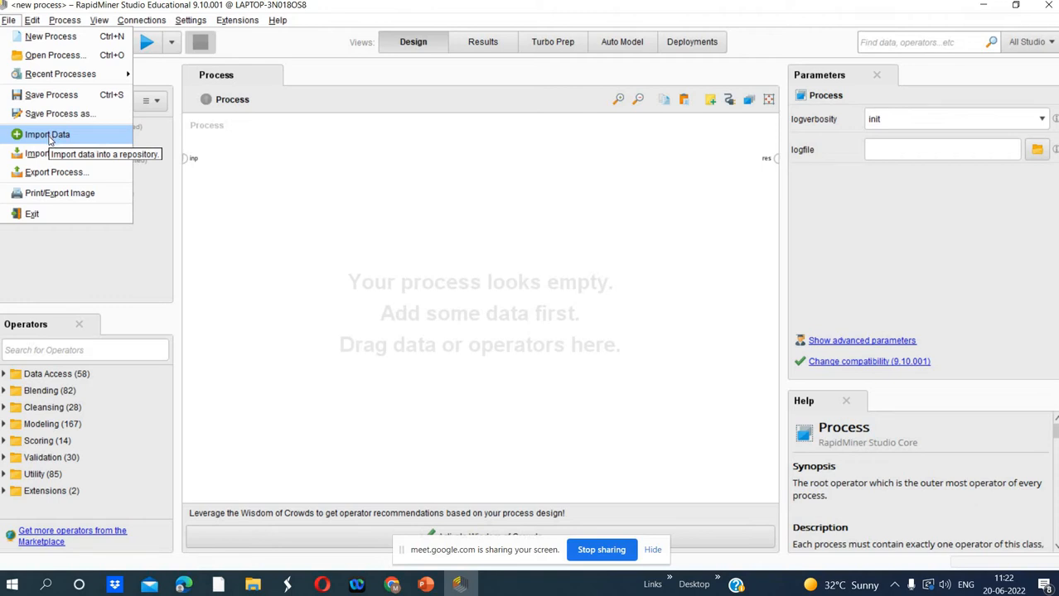
{"action": "left_click", "coordinate": [48, 136]}
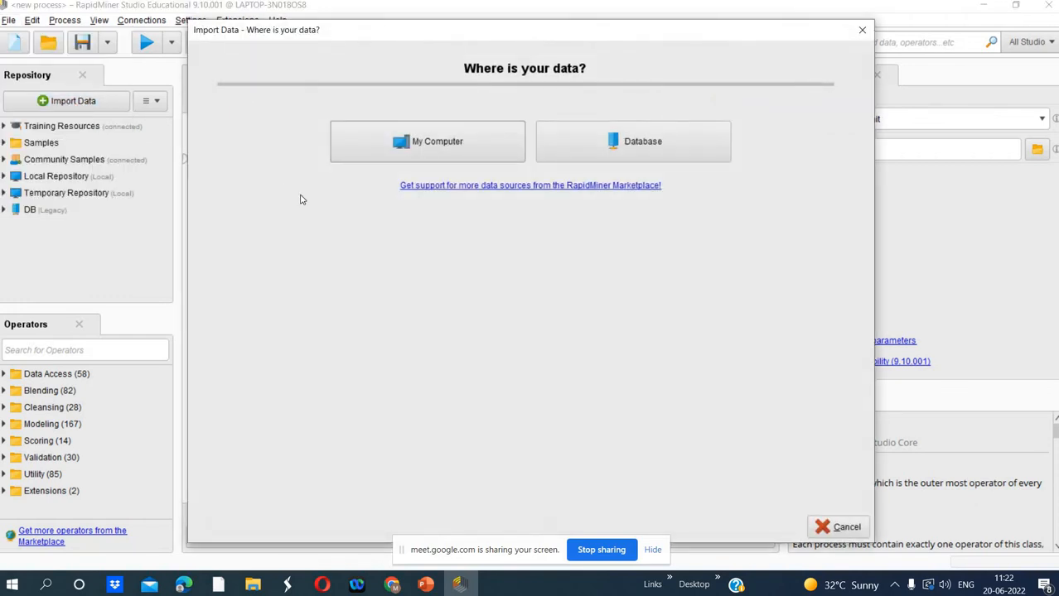
{"action": "left_click", "coordinate": [438, 149]}
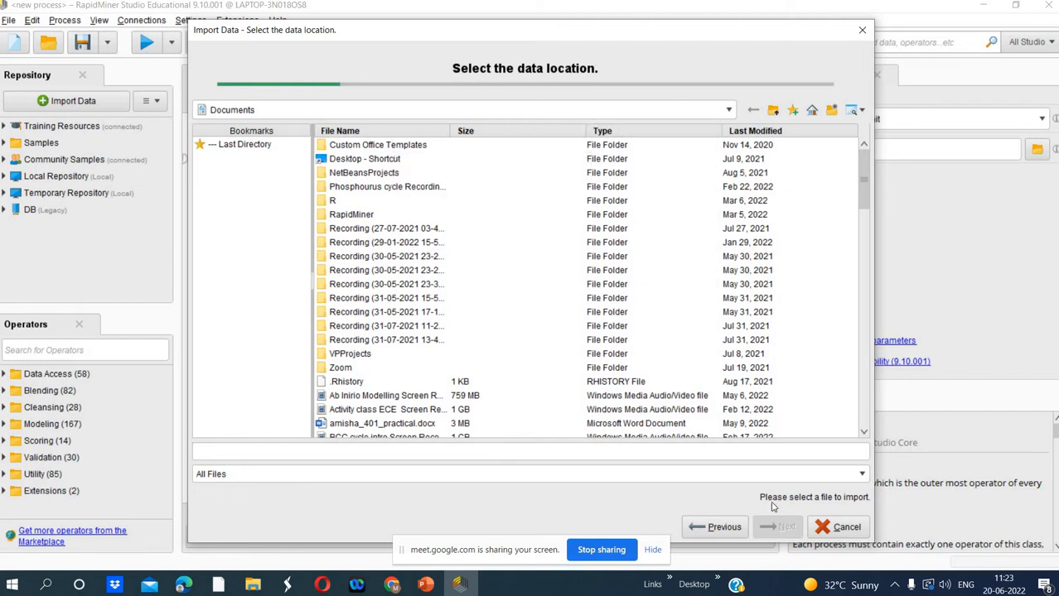
{"action": "left_click", "coordinate": [716, 527]}
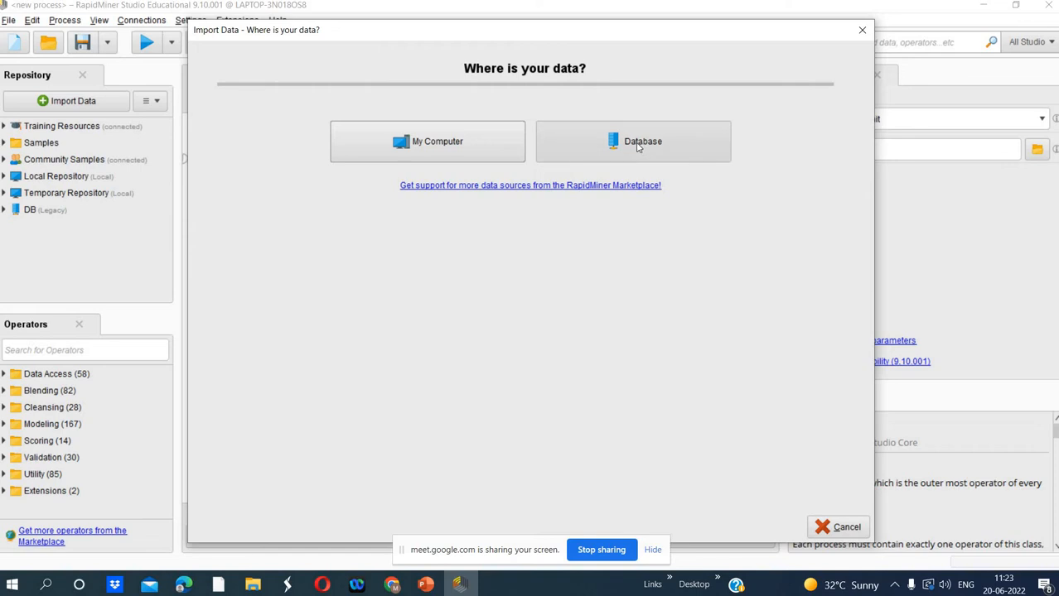
{"action": "left_click", "coordinate": [412, 149]}
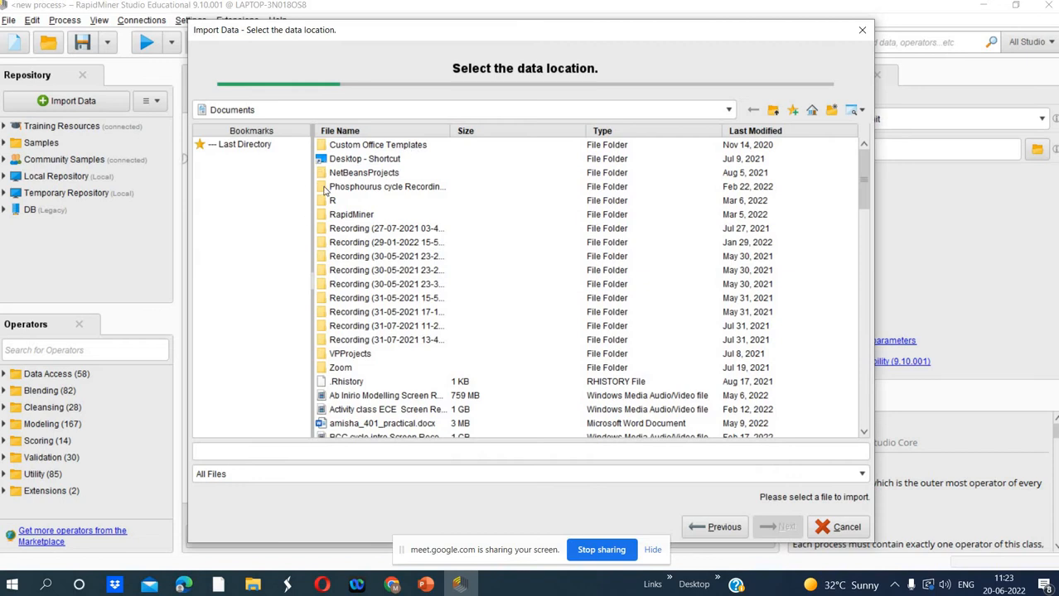
Set the import location to the Downloads folder under This PC and filter the files to Excel (.xlsx, .xls)
{"action": "left_click", "coordinate": [729, 112]}
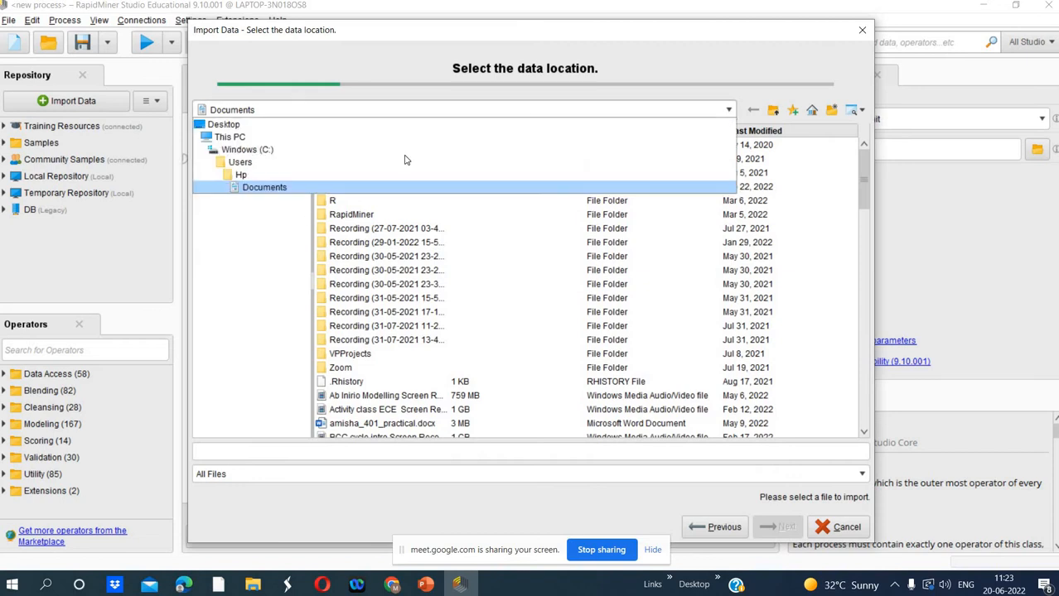
{"action": "left_click", "coordinate": [289, 137]}
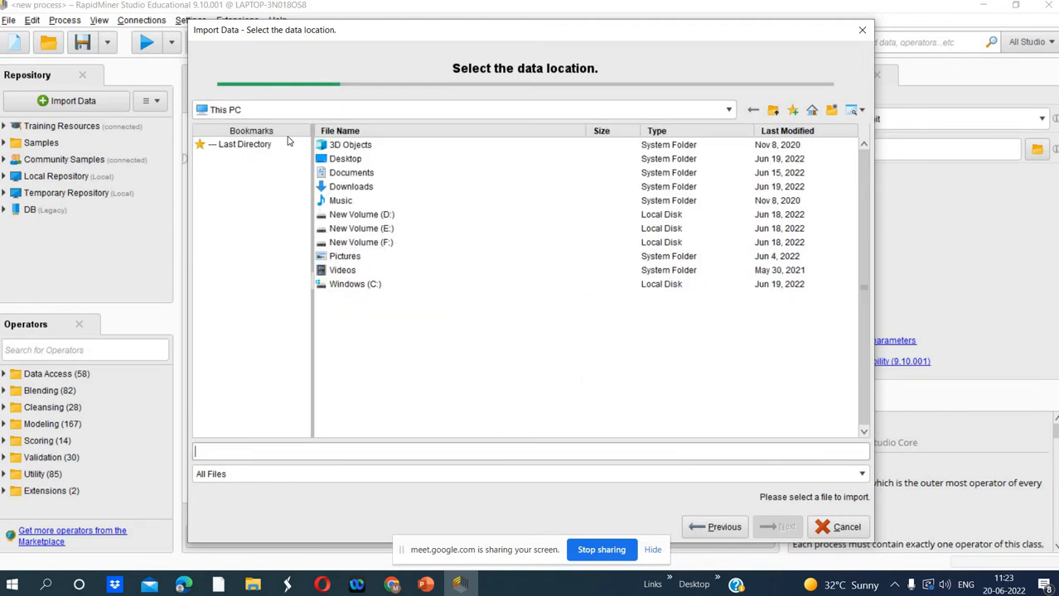
{"action": "double_click", "coordinate": [363, 187]}
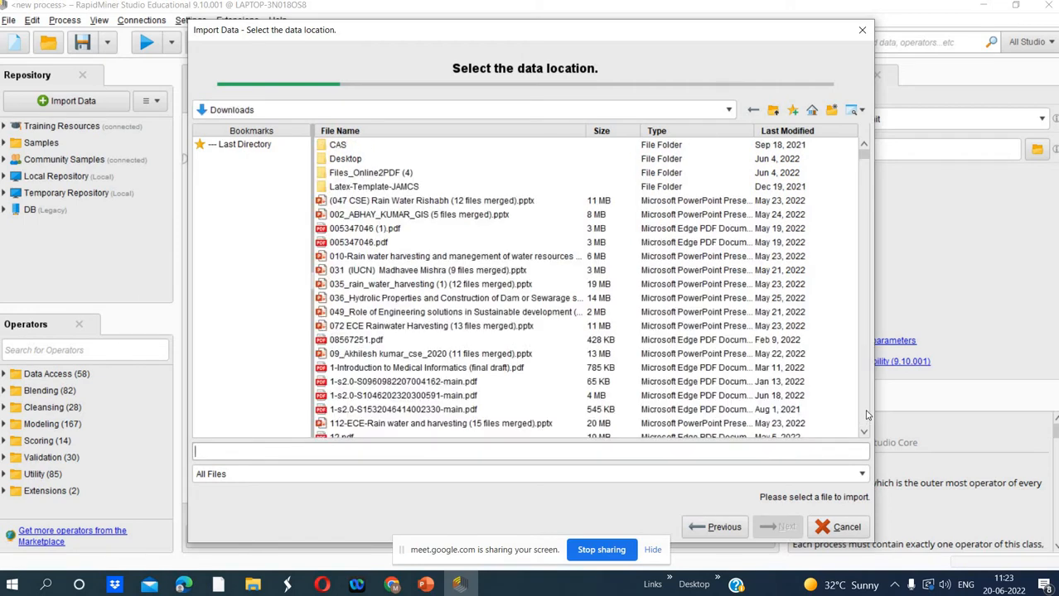
{"action": "left_click", "coordinate": [866, 415]}
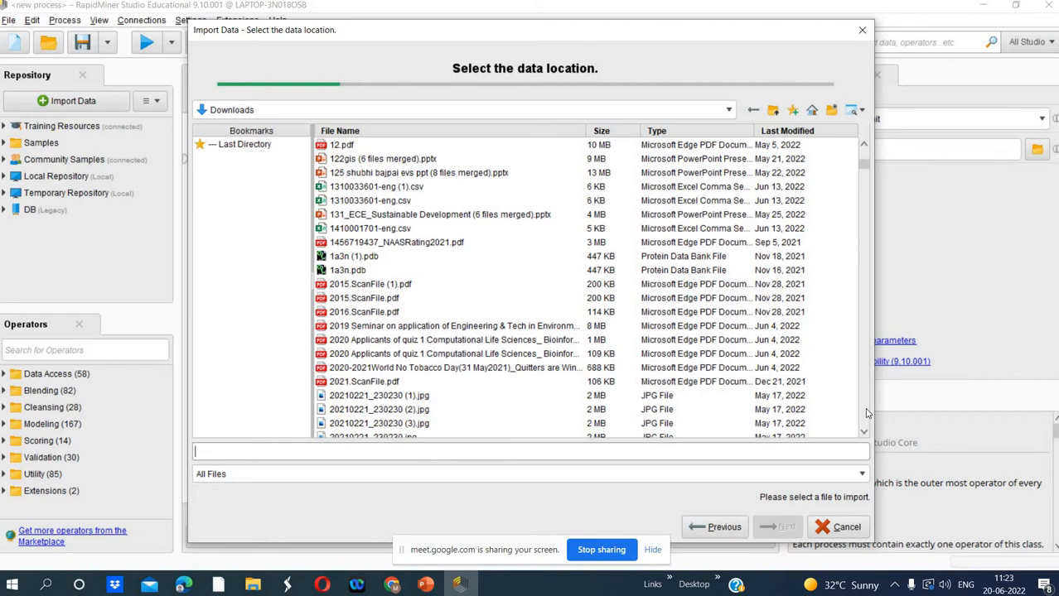
{"action": "left_click", "coordinate": [862, 475]}
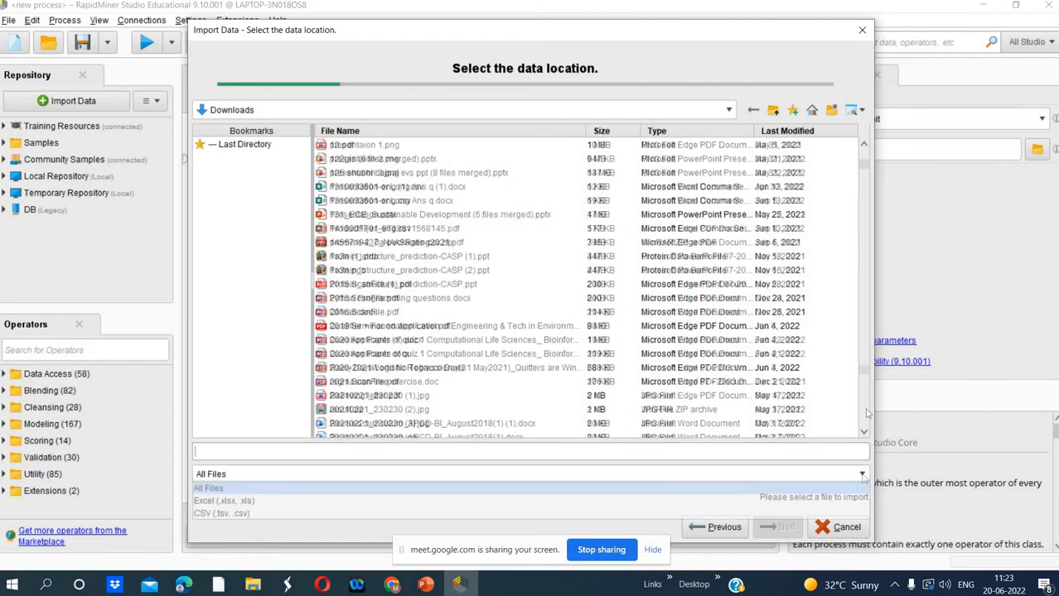
{"action": "left_click", "coordinate": [500, 502]}
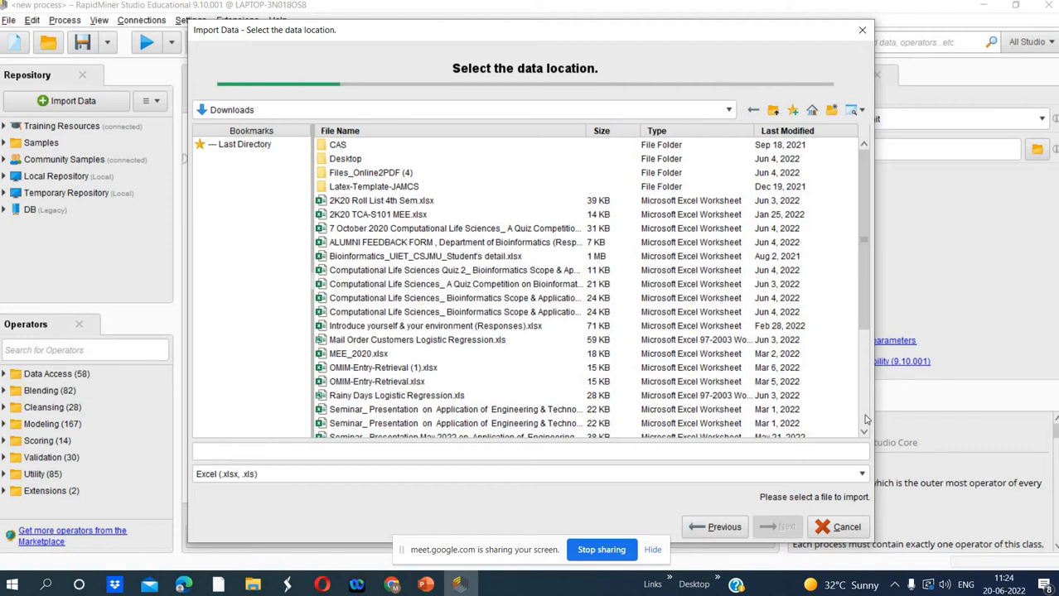
Choose OMIM-Entry-Retrieval (1).xlsx for import, continue to the cell selection and review the rows of its sheet
{"action": "scroll", "coordinate": [867, 420], "scroll_direction": "down", "scroll_amount": 4}
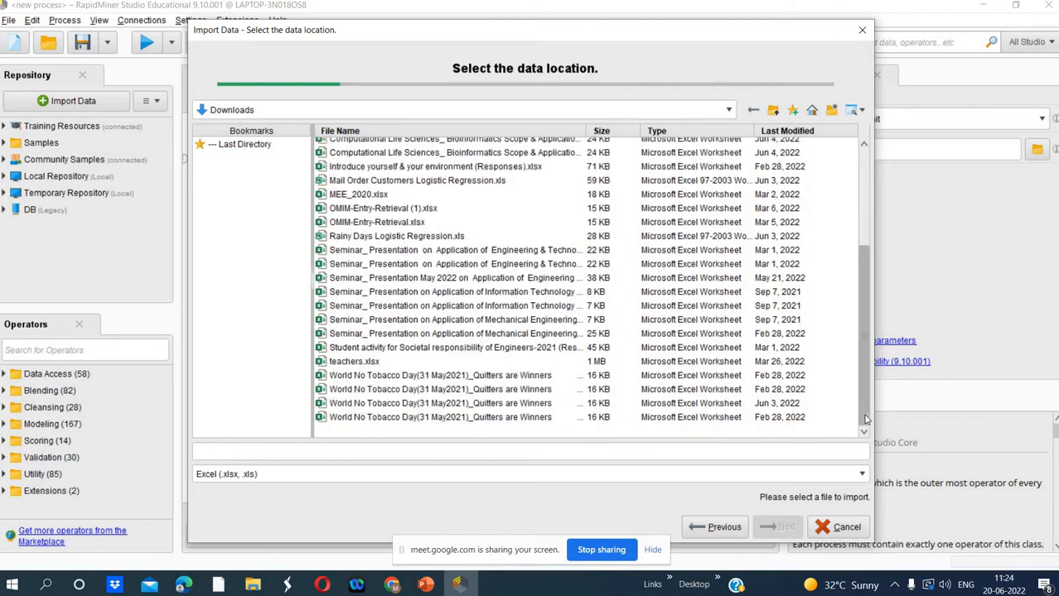
{"action": "left_click", "coordinate": [375, 211]}
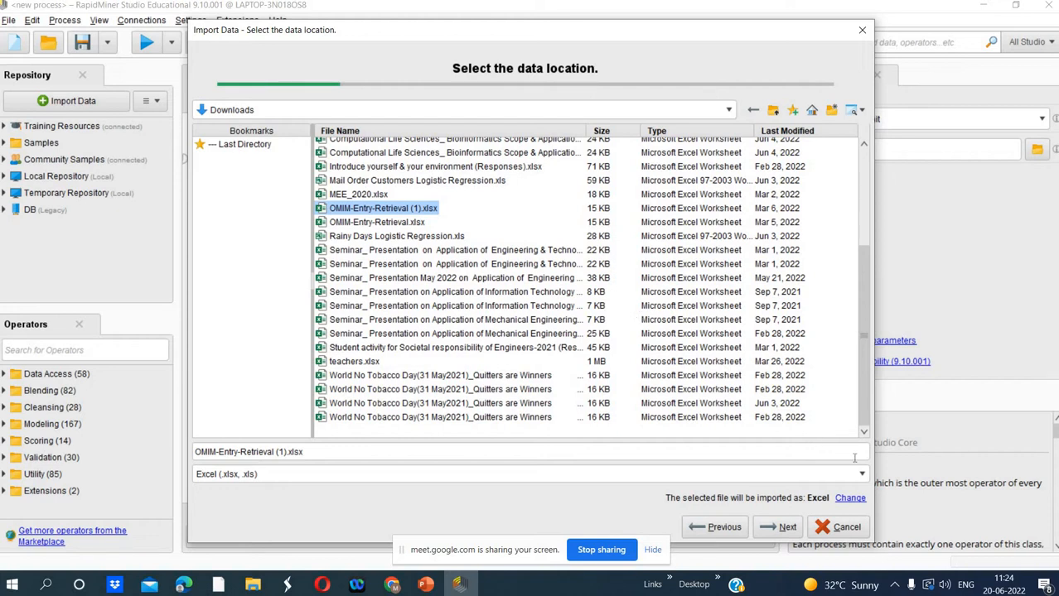
{"action": "left_click", "coordinate": [777, 528]}
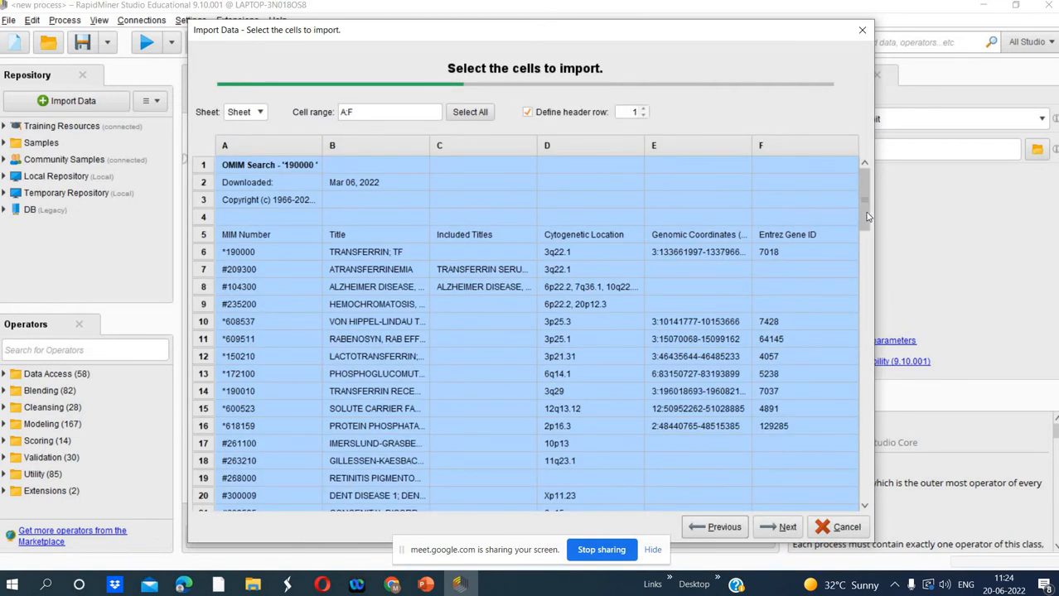
{"action": "left_click_drag", "start_coordinate": [868, 216], "coordinate": [924, 507]}
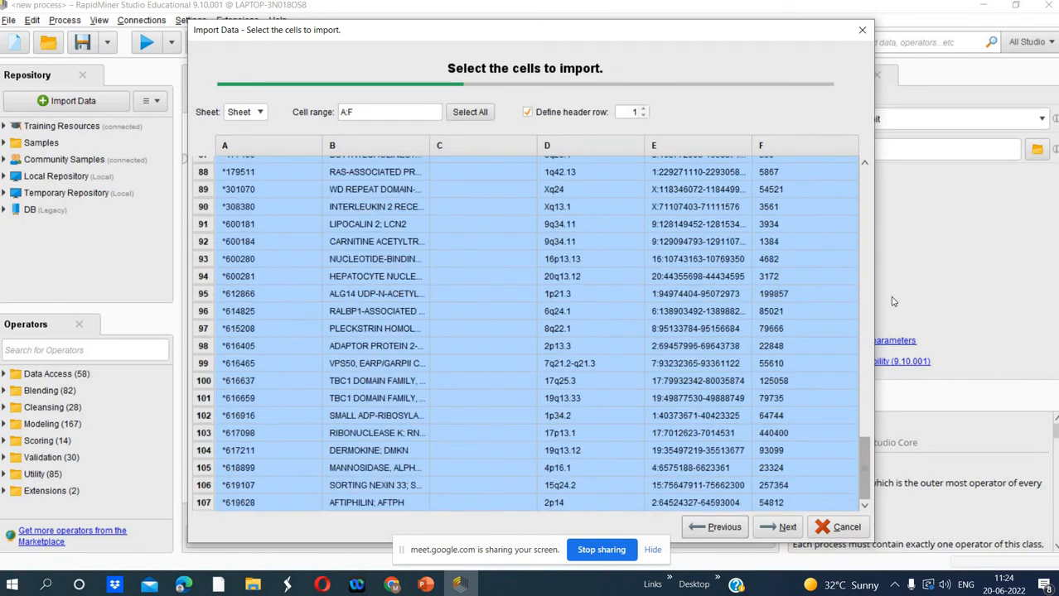
{"action": "left_click_drag", "start_coordinate": [892, 297], "coordinate": [895, 196]}
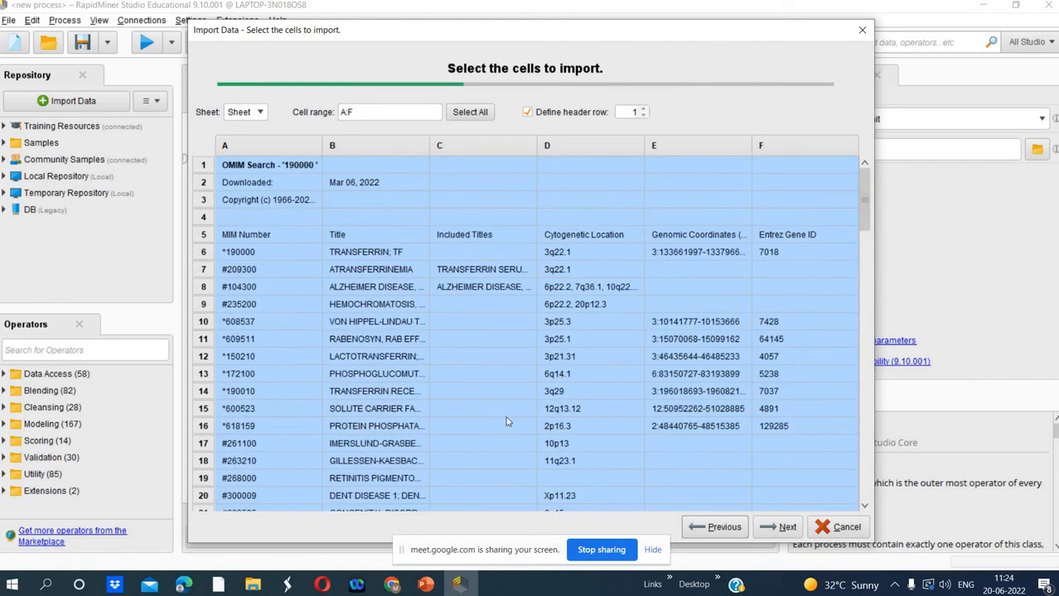
Switch to Chrome, search Google for "OMIM database" in a new tab and open the OMIM website, dismissing its donation notice
{"action": "left_click", "coordinate": [391, 584]}
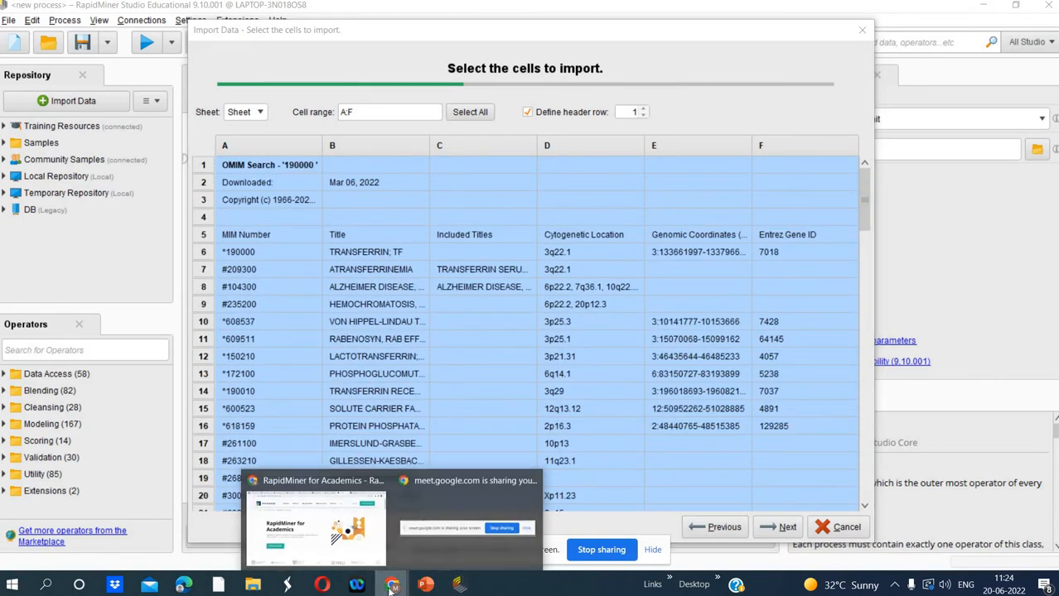
{"action": "left_click", "coordinate": [348, 526]}
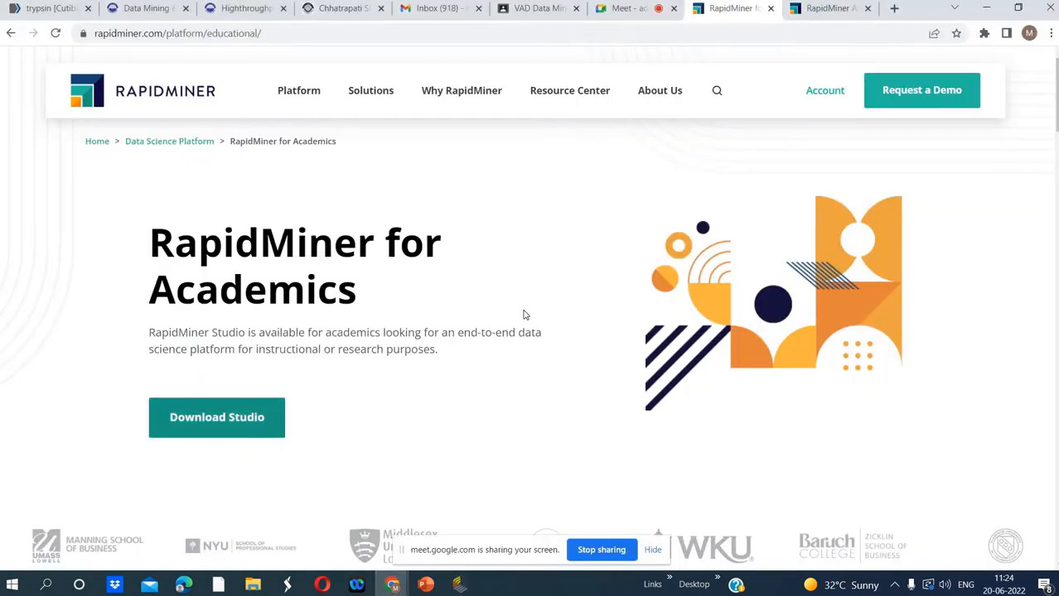
{"action": "left_click", "coordinate": [894, 8]}
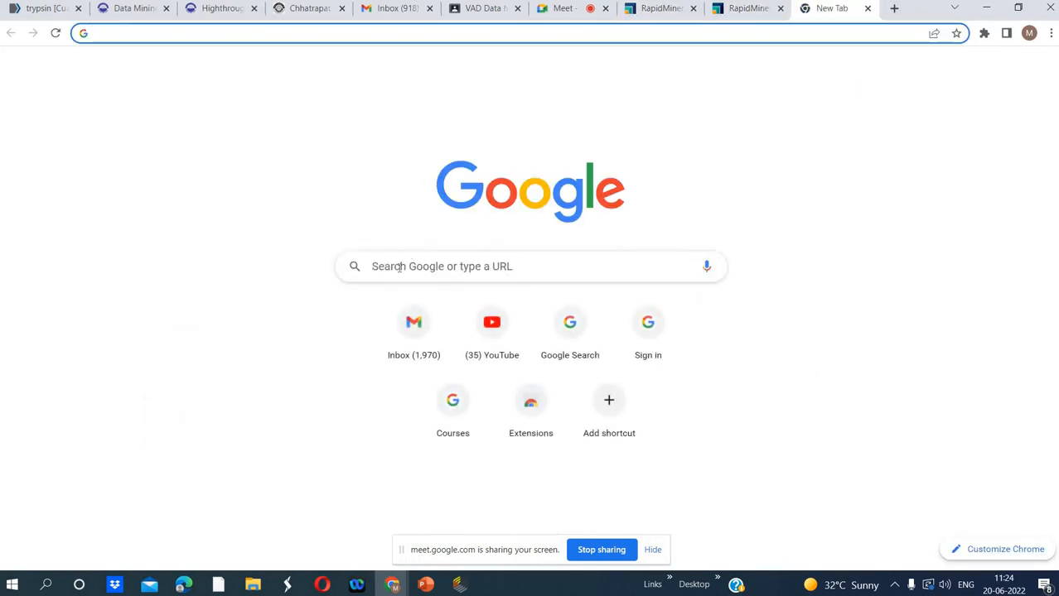
{"action": "left_click", "coordinate": [399, 267]}
{"action": "type", "text": "O"}
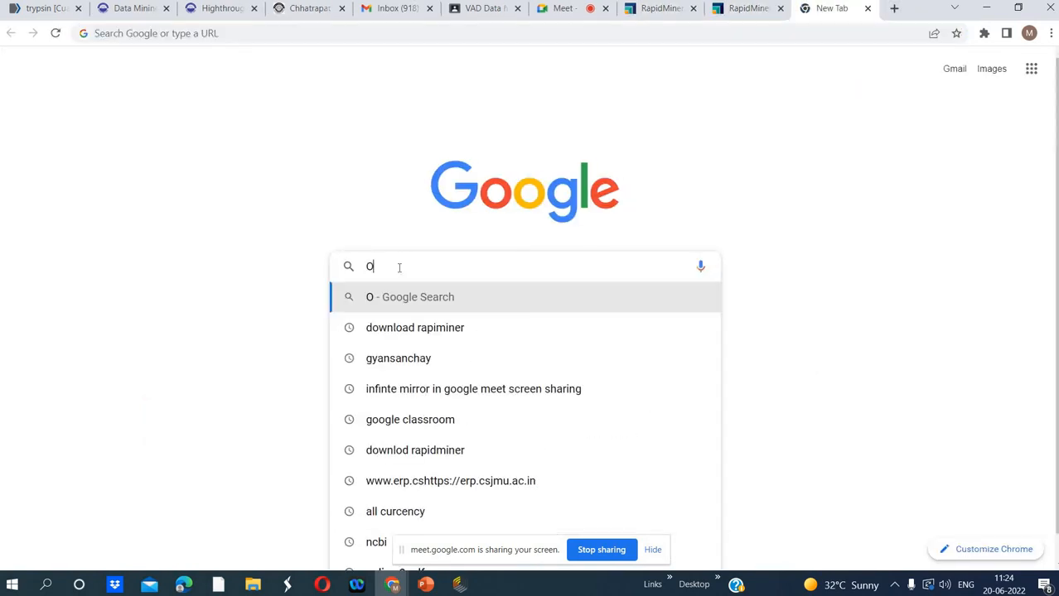
{"action": "type", "text": "MIM "}
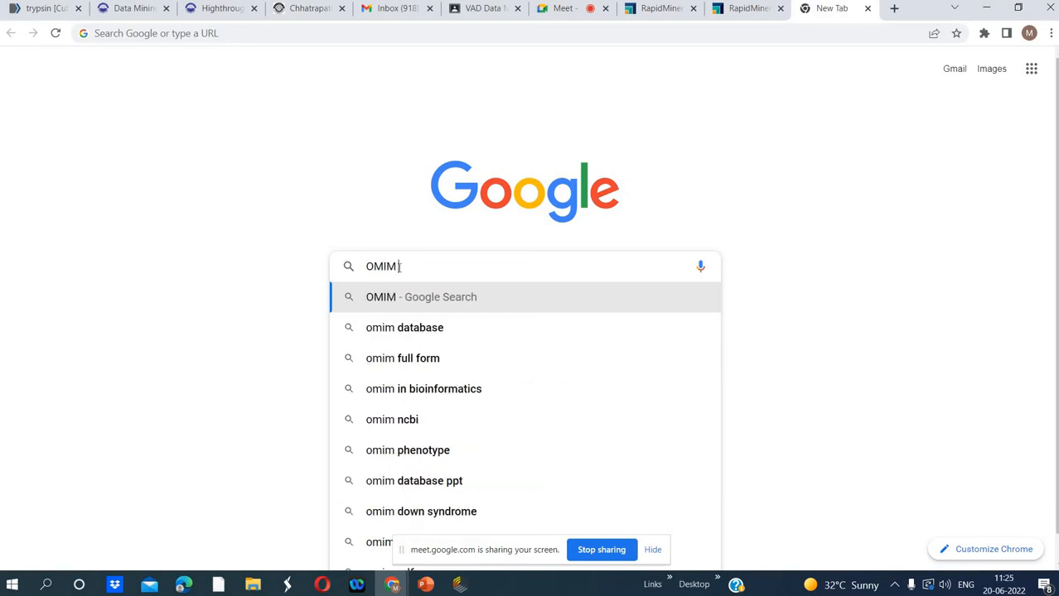
{"action": "type", "text": "database"}
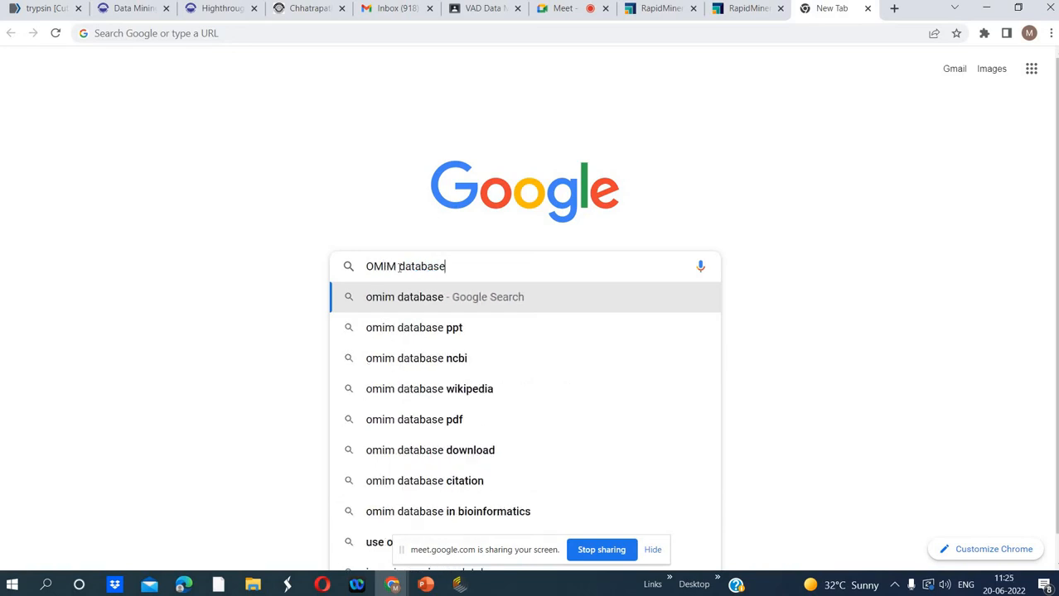
{"action": "key", "text": "Return"}
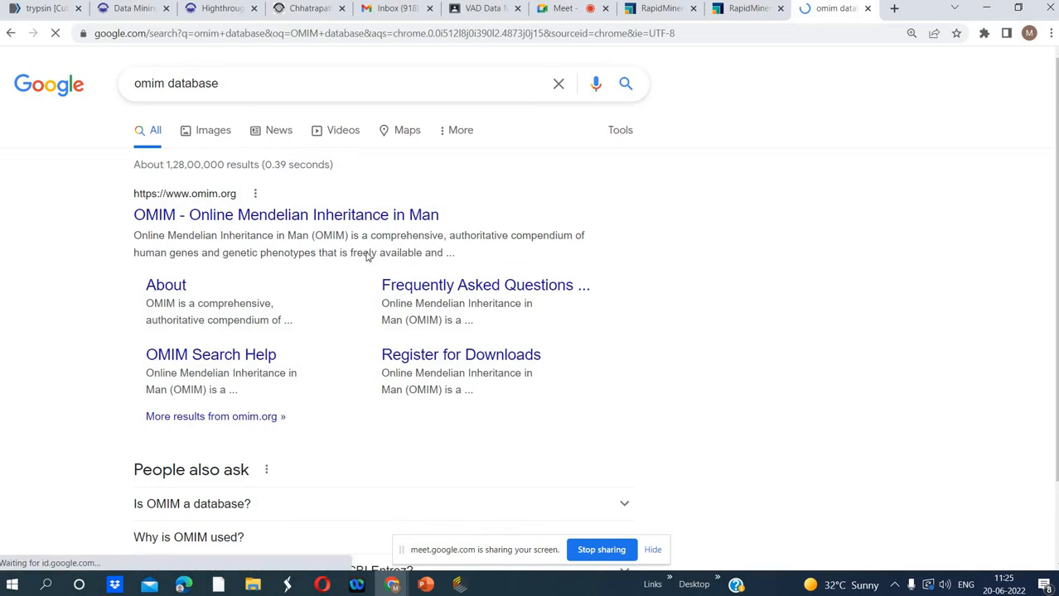
{"action": "left_click", "coordinate": [304, 217]}
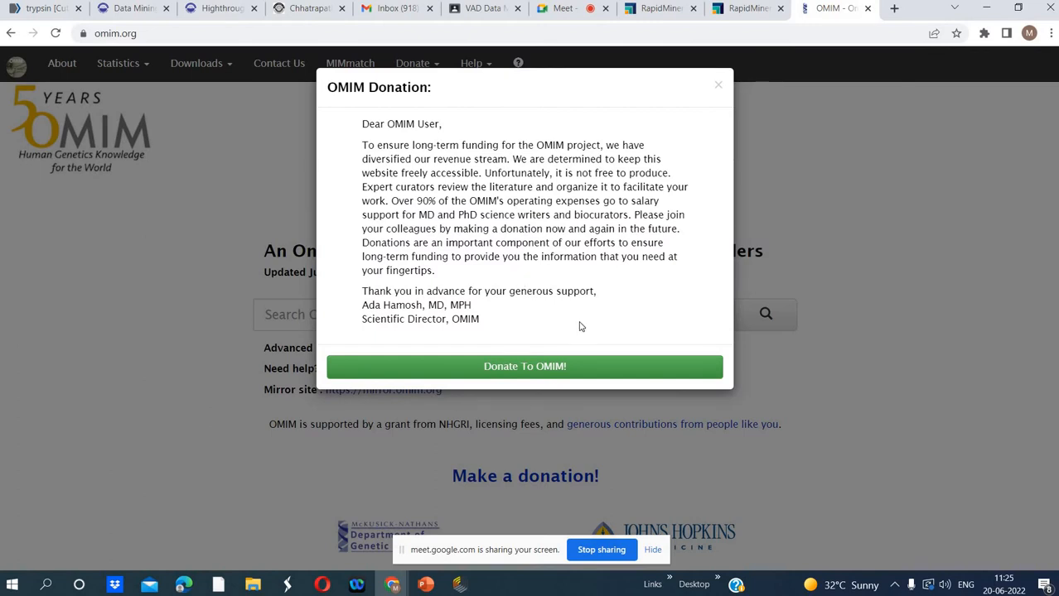
{"action": "left_click", "coordinate": [718, 85]}
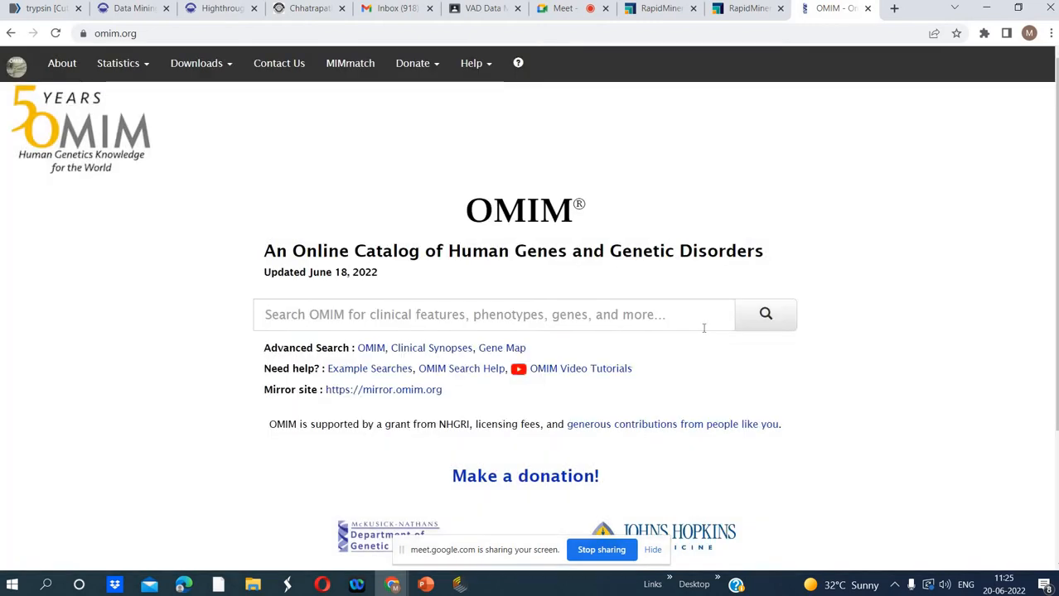
Search the OMIM catalog for "alkaptoneuria"
{"action": "left_click", "coordinate": [434, 320]}
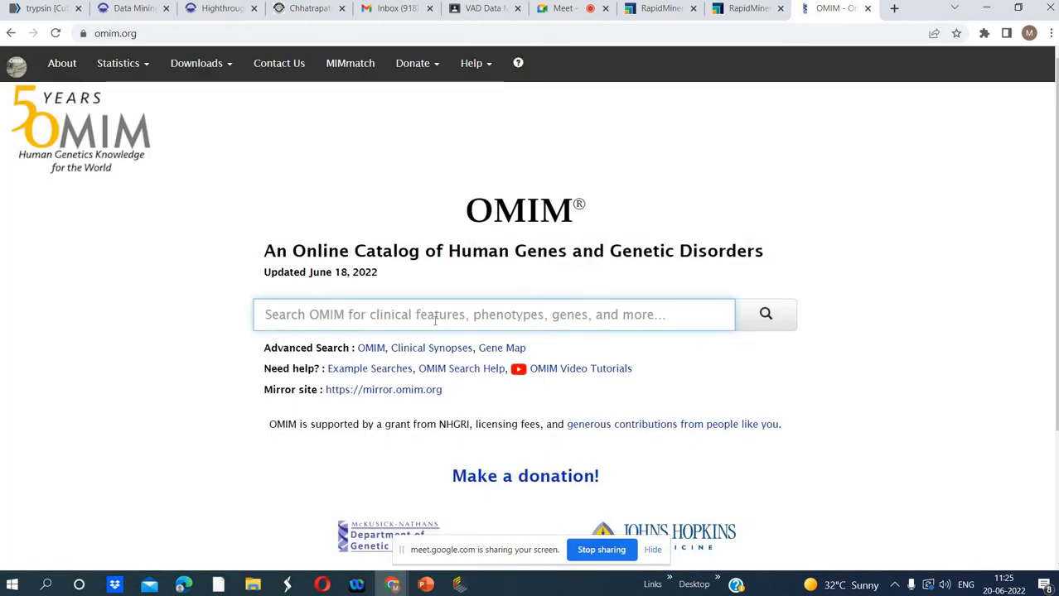
{"action": "type", "text": "alkap"}
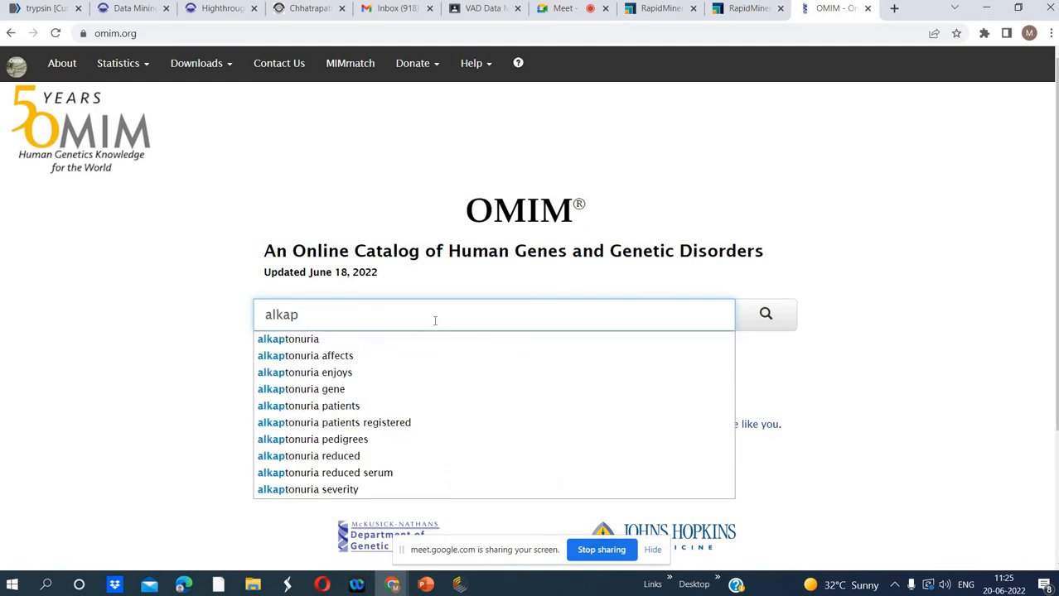
{"action": "type", "text": "to"}
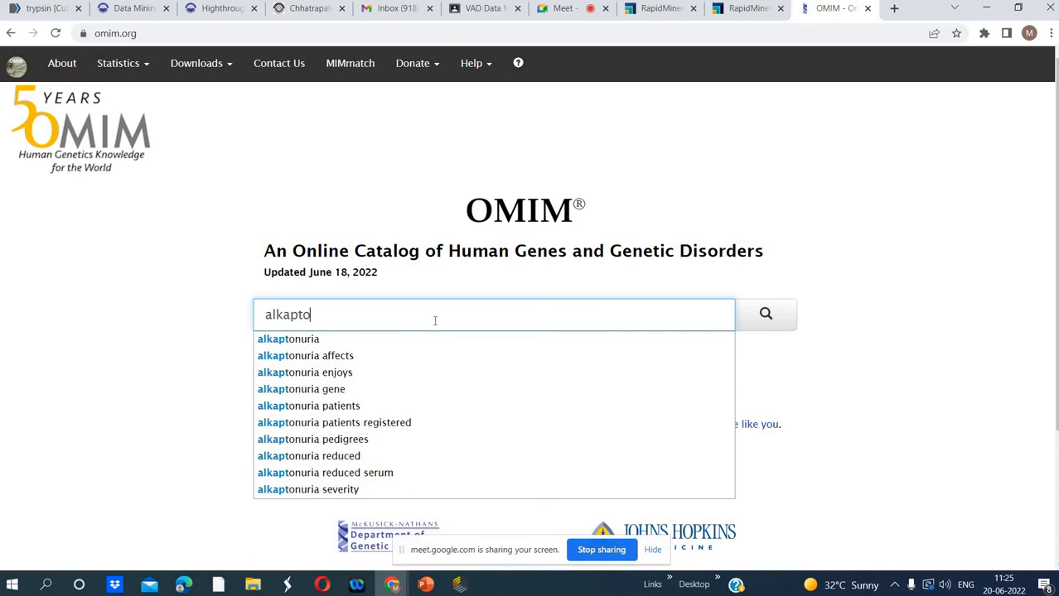
{"action": "type", "text": "ne"}
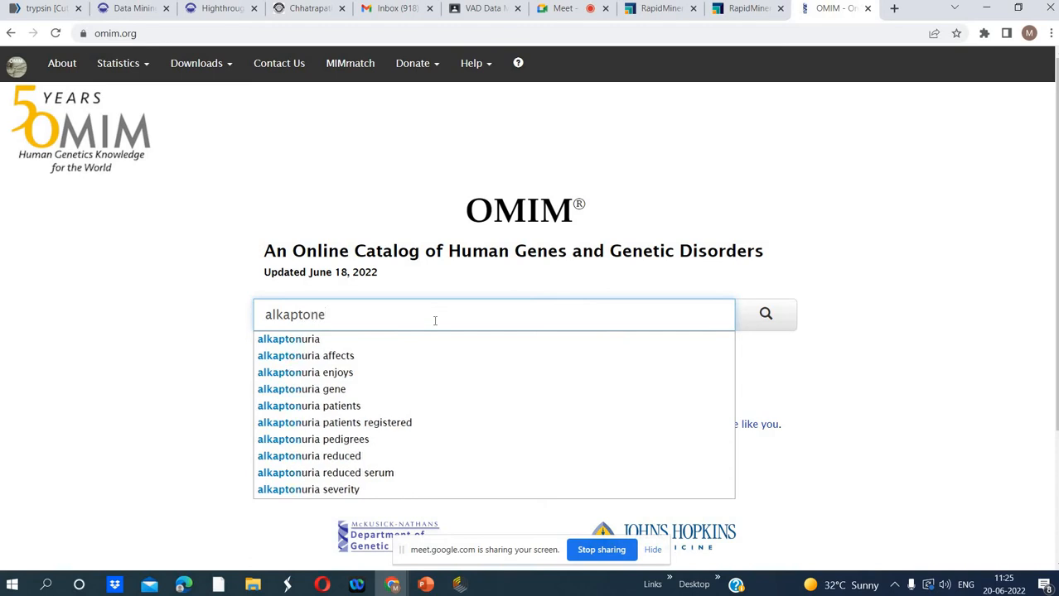
{"action": "type", "text": "uria"}
{"action": "left_click", "coordinate": [764, 328]}
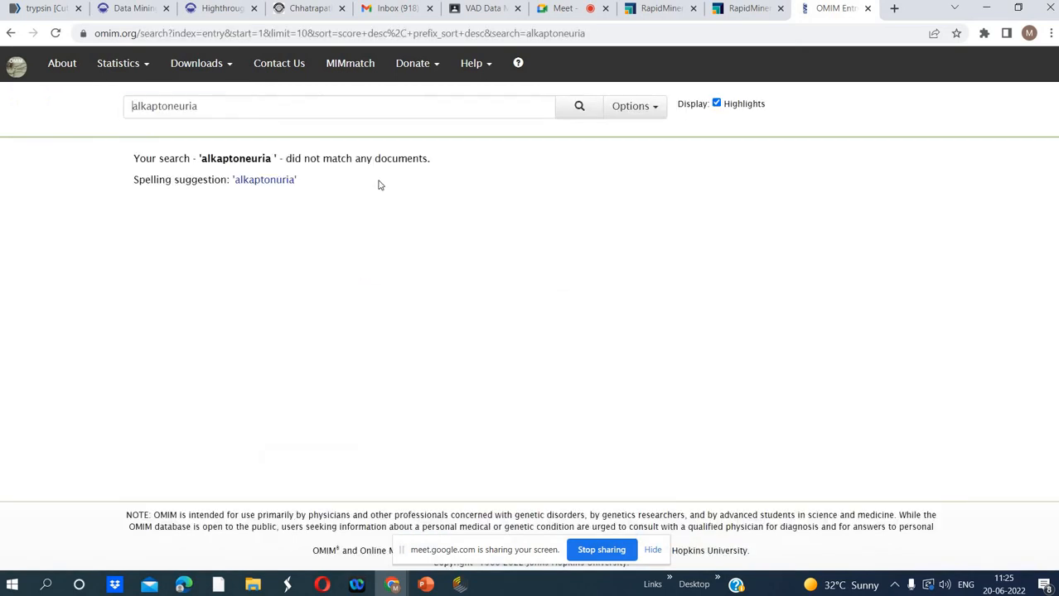
Rerun the search with the suggested spelling "alkaptonuria" and look through the matching entries
{"action": "left_click", "coordinate": [262, 182]}
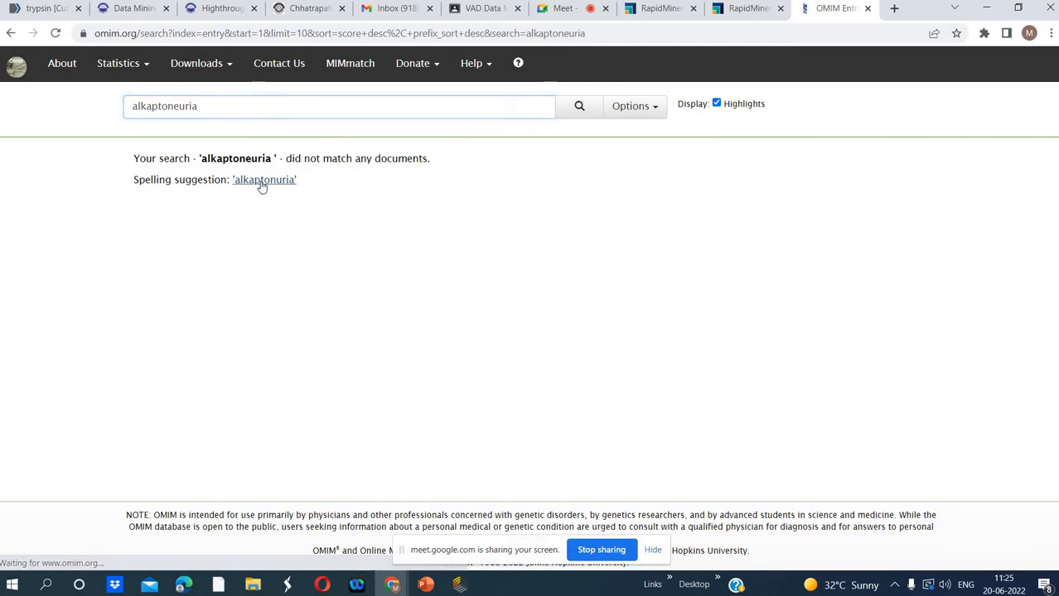
{"action": "left_click", "coordinate": [864, 238]}
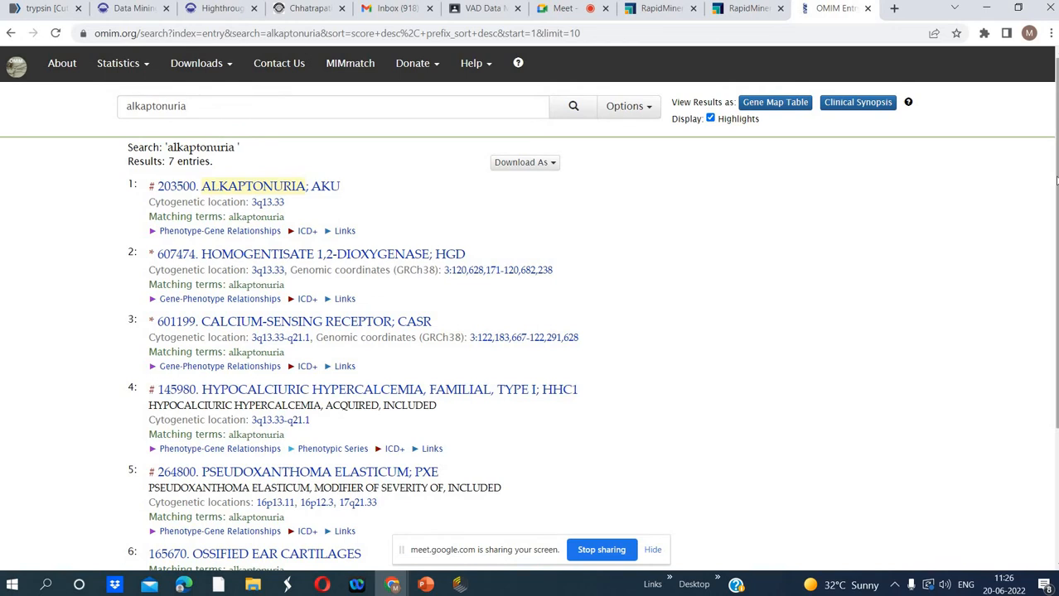
{"action": "scroll", "coordinate": [1055, 181], "scroll_direction": "down", "scroll_amount": 3}
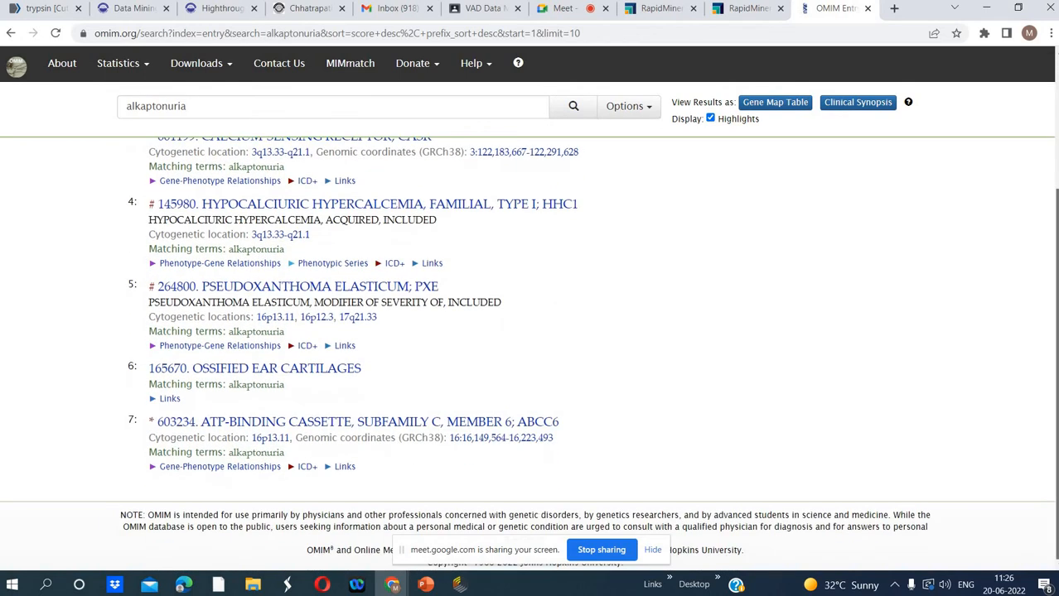
Switch to the Big Data Analytics_VAC presentation in PowerPoint and view its first two slides
{"action": "scroll", "coordinate": [1042, 145], "scroll_direction": "up", "scroll_amount": 3}
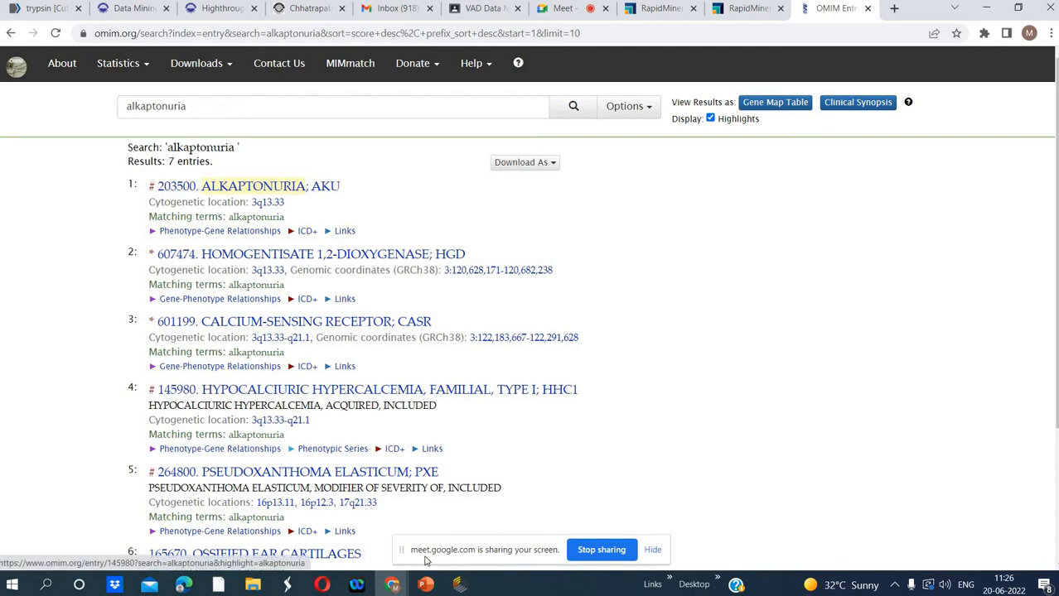
{"action": "mouse_move", "coordinate": [426, 584]}
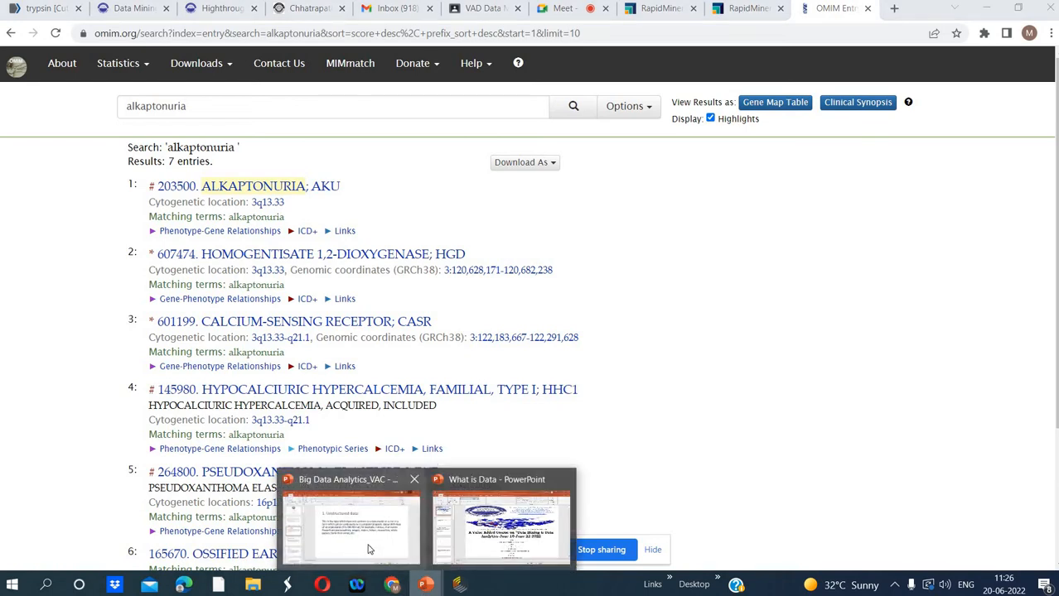
{"action": "left_click", "coordinate": [369, 550]}
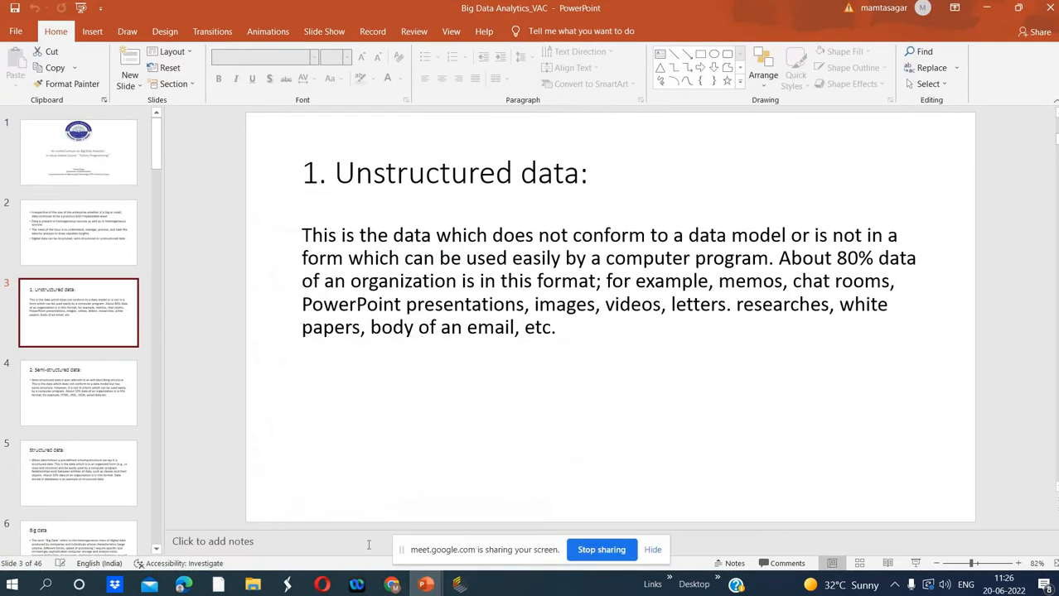
{"action": "left_click", "coordinate": [96, 174]}
{"action": "left_click", "coordinate": [107, 255]}
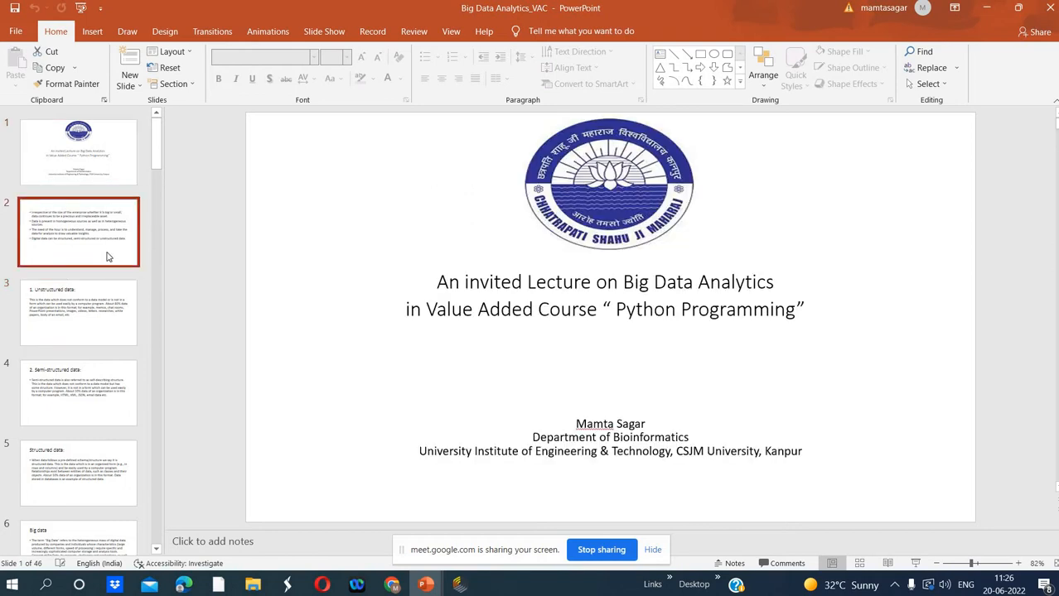
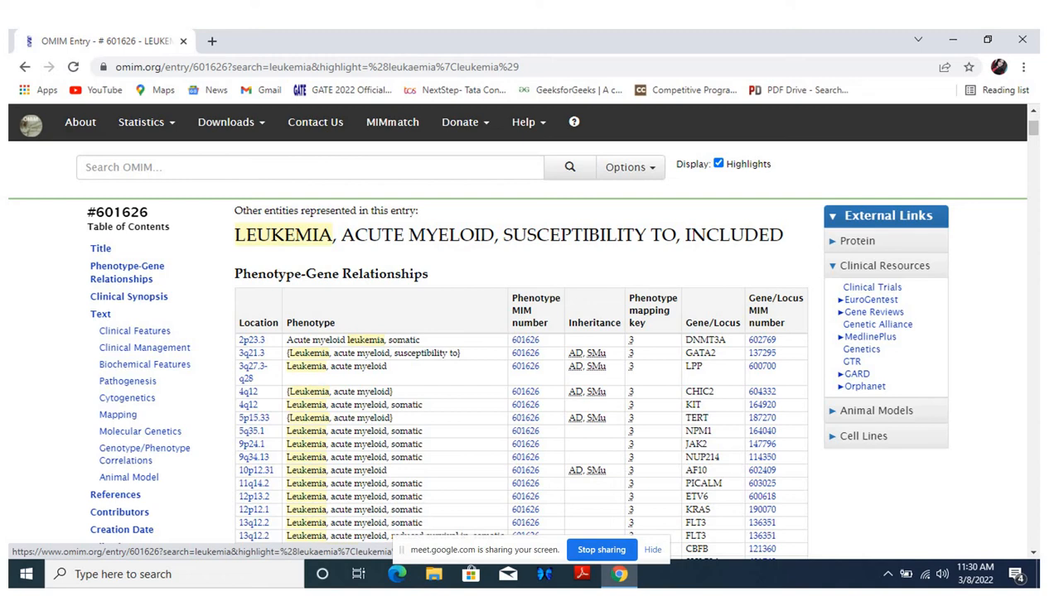
Go through the slide show's RapidMiner clustering procedure, from loading data and selecting the task to the model type
{"action": "key", "text": "alt+Tab"}
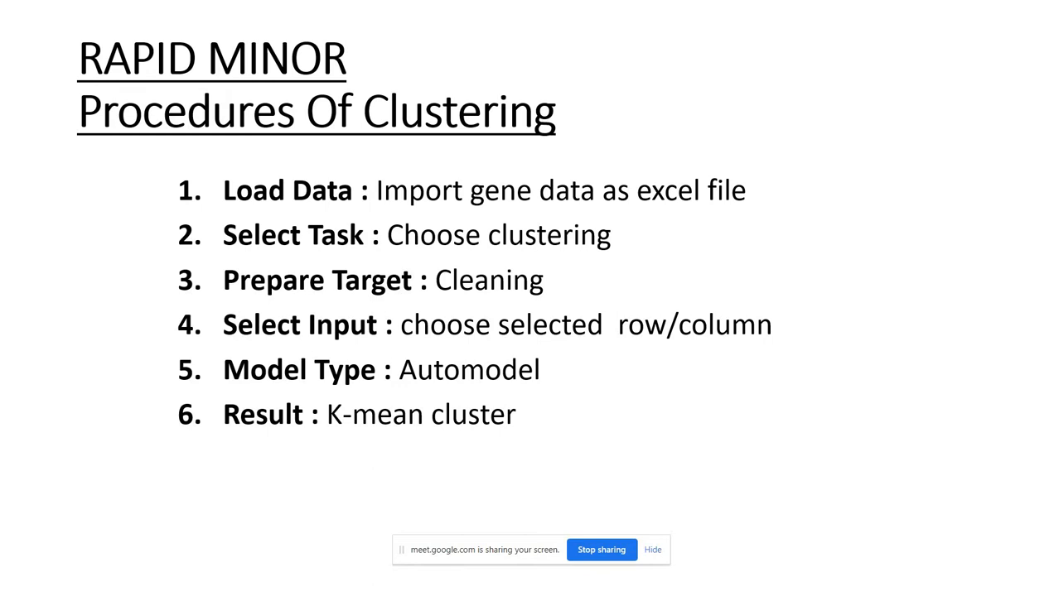
{"action": "key", "text": "Right"}
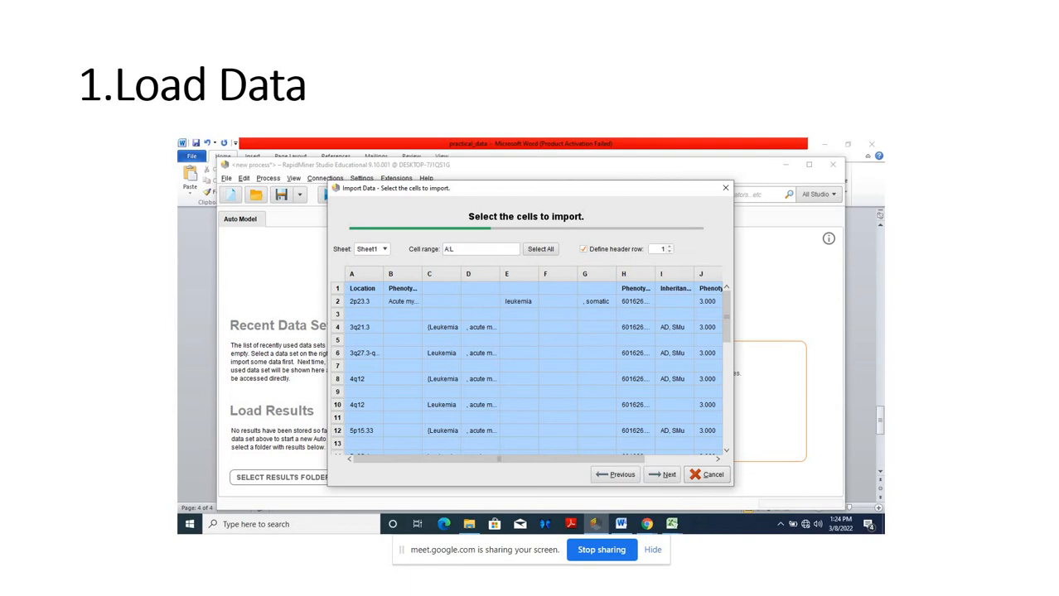
{"action": "key", "text": "Right"}
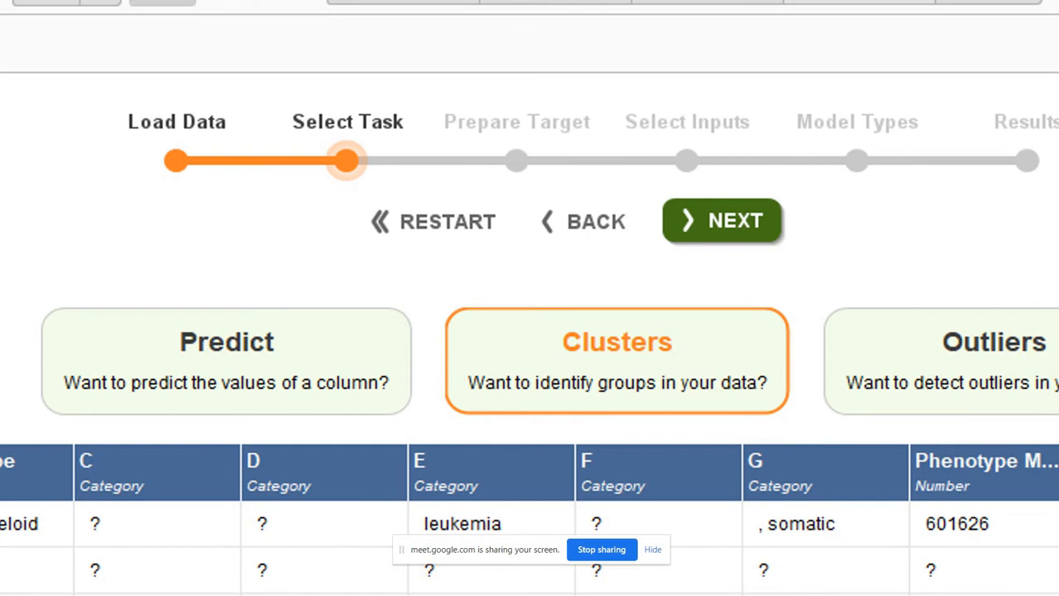
{"action": "scroll", "coordinate": [530, 299], "scroll_direction": "down", "scroll_amount": 5}
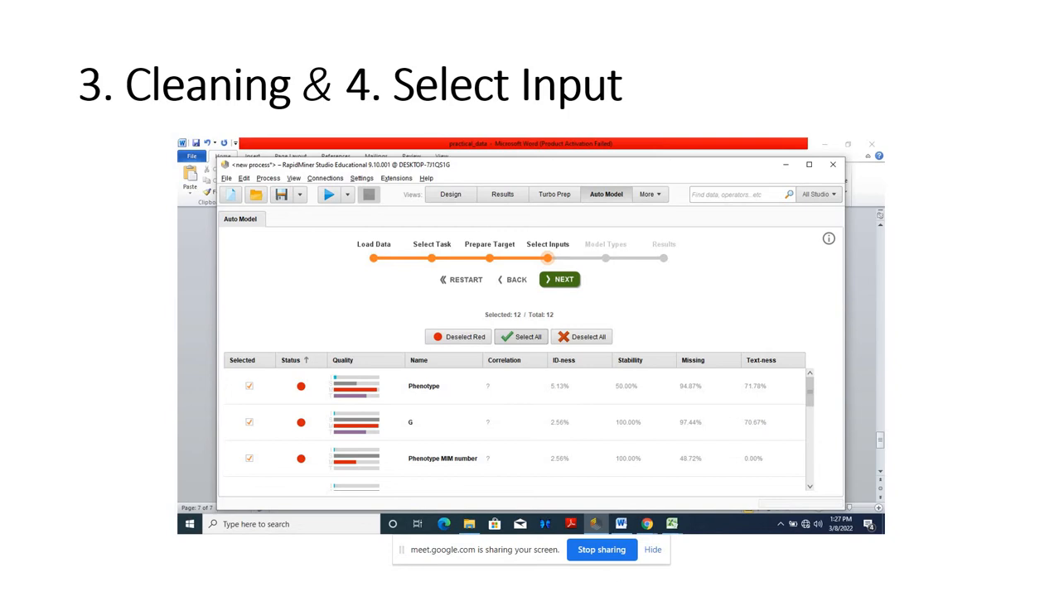
{"action": "key", "text": "Right"}
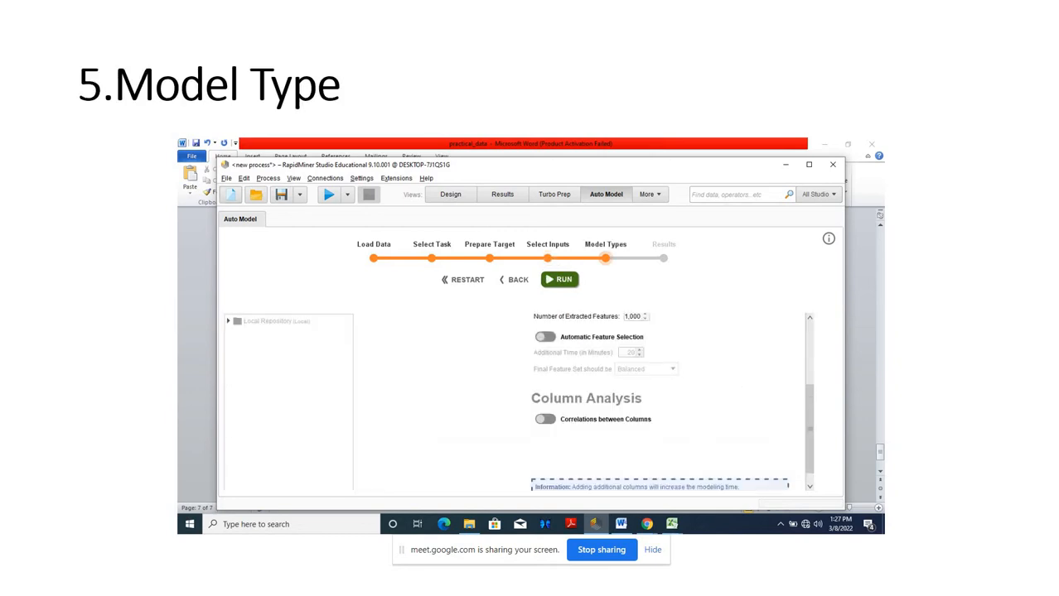
{"action": "key", "text": "Left"}
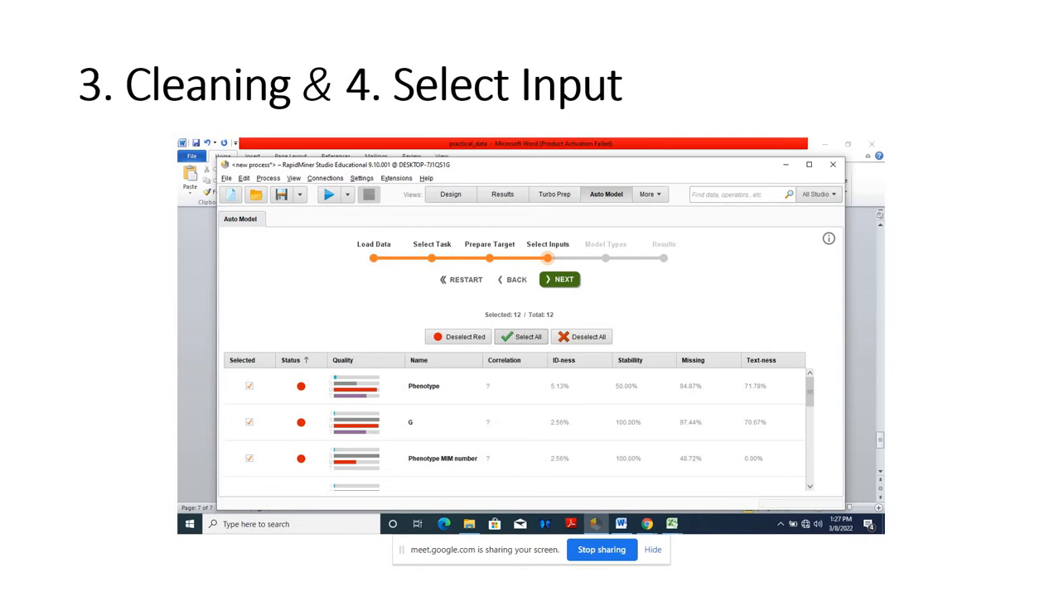
{"action": "key", "text": "Right"}
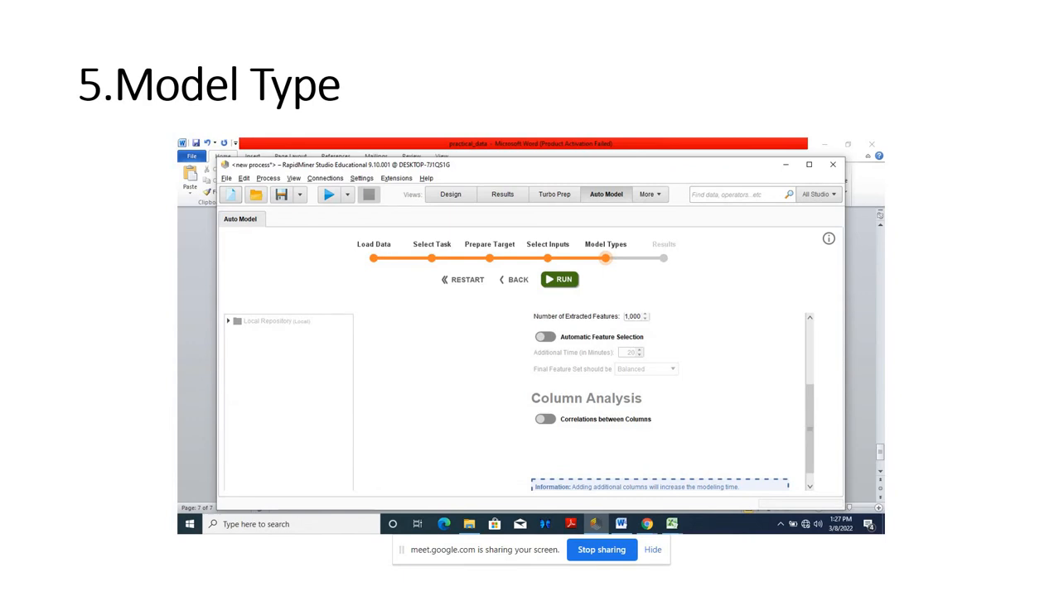
Examine the k-means result slides covering the summary, heat map, cluster tree and centroid chart
{"action": "key", "text": "Right"}
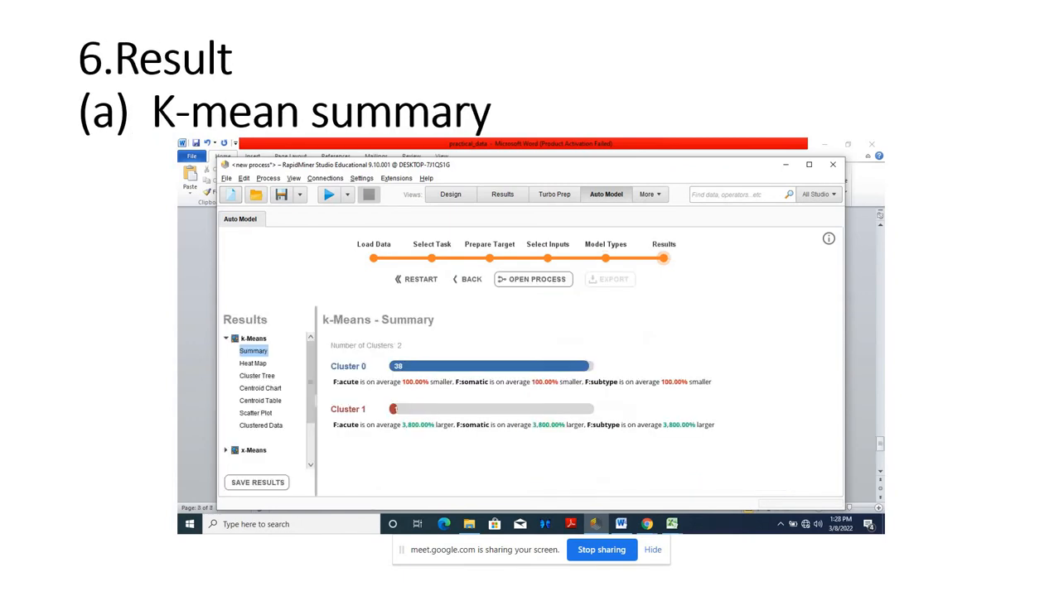
{"action": "key", "text": "Right"}
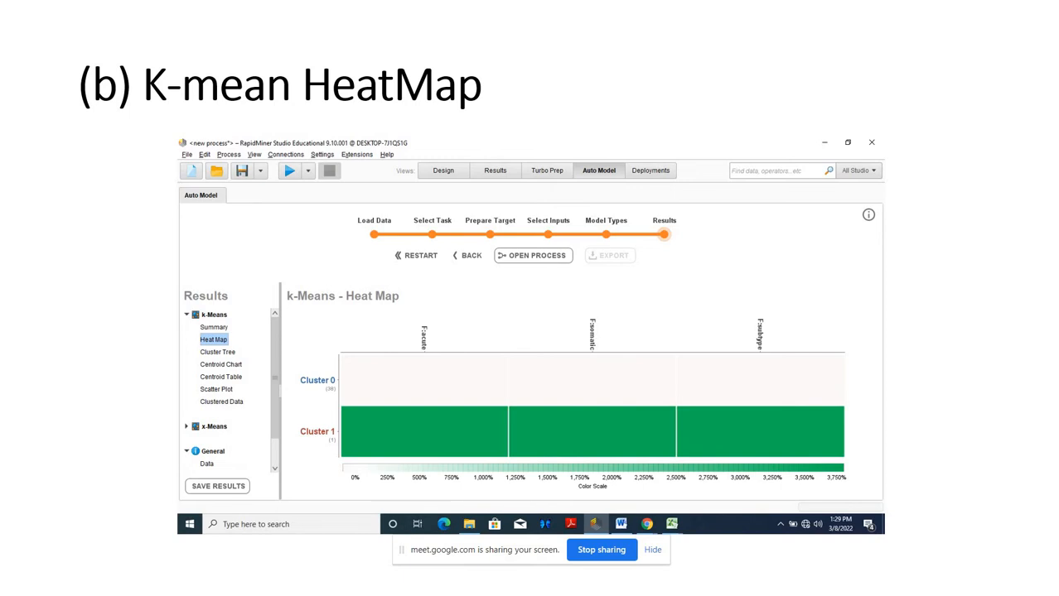
{"action": "key", "text": "Right"}
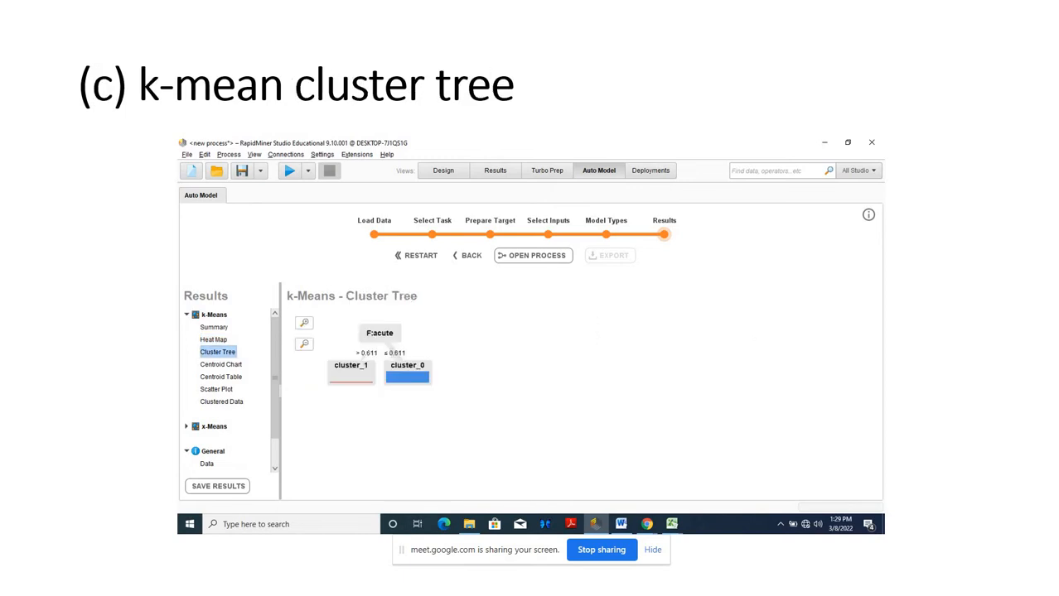
{"action": "key", "text": "Right"}
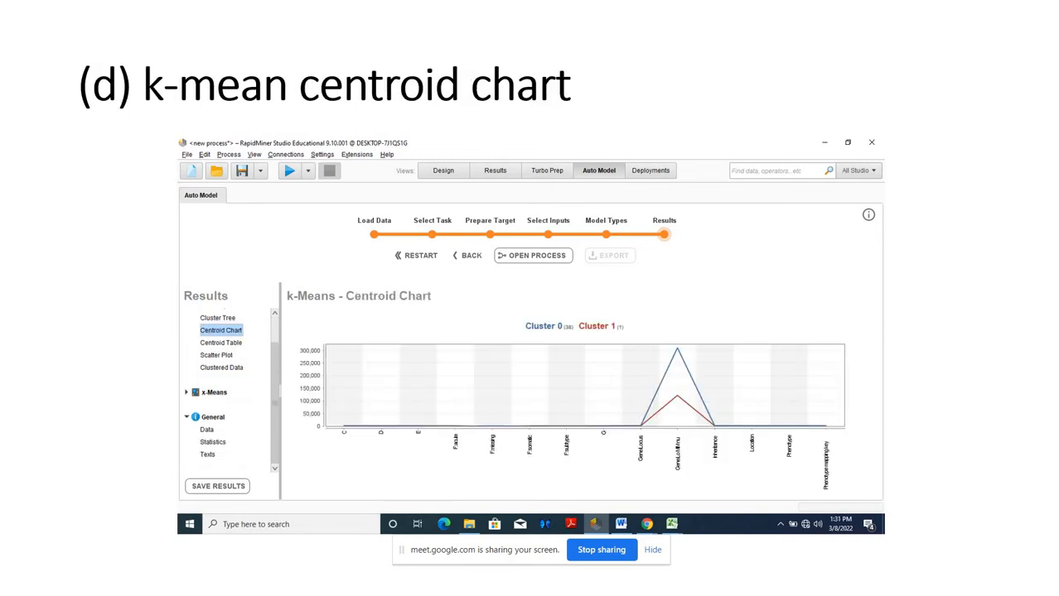
Leaf through the slides on big data use cases in healthcare and oil exploration and the references
{"action": "key", "text": "Right"}
{"action": "key", "text": "Right"}
{"action": "key", "text": "Right"}
{"action": "key", "text": "Right"}
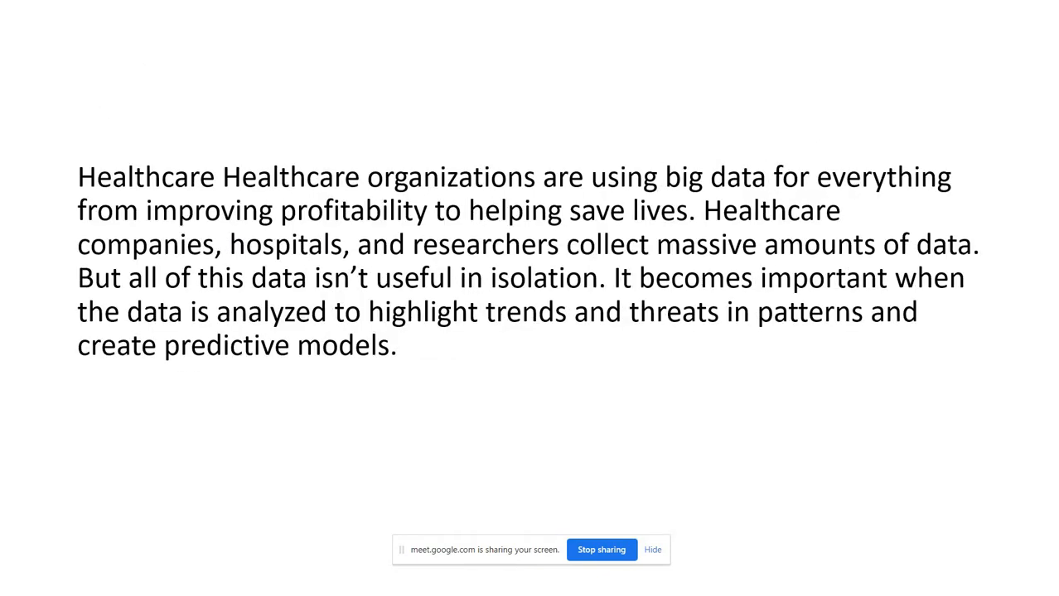
{"action": "key", "text": "Right"}
{"action": "key", "text": "Right"}
{"action": "key", "text": "Right"}
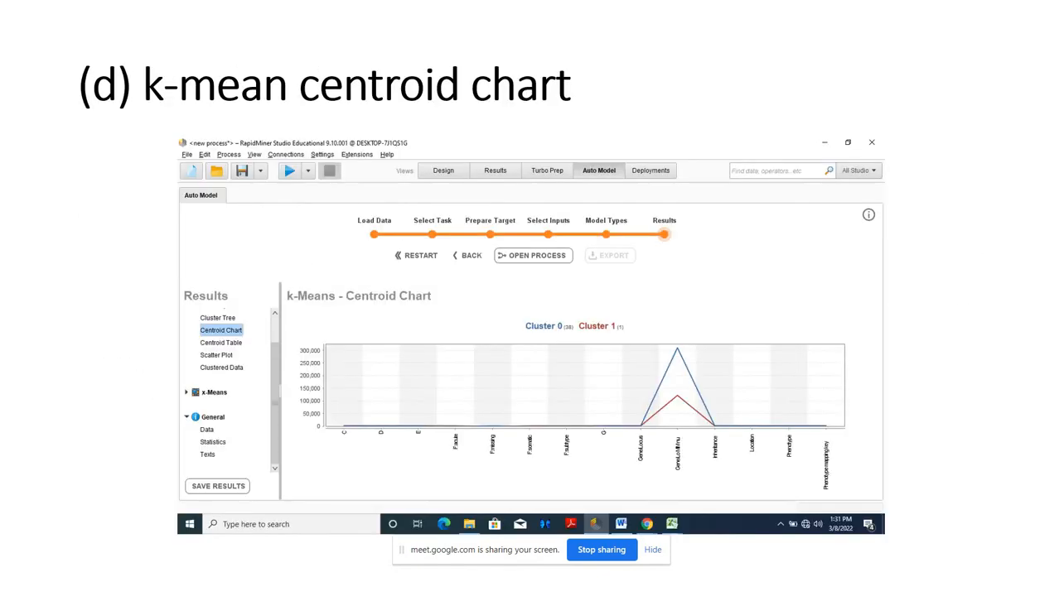
{"action": "key", "text": "Left"}
{"action": "key", "text": "Left"}
{"action": "key", "text": "Left"}
{"action": "key", "text": "Left"}
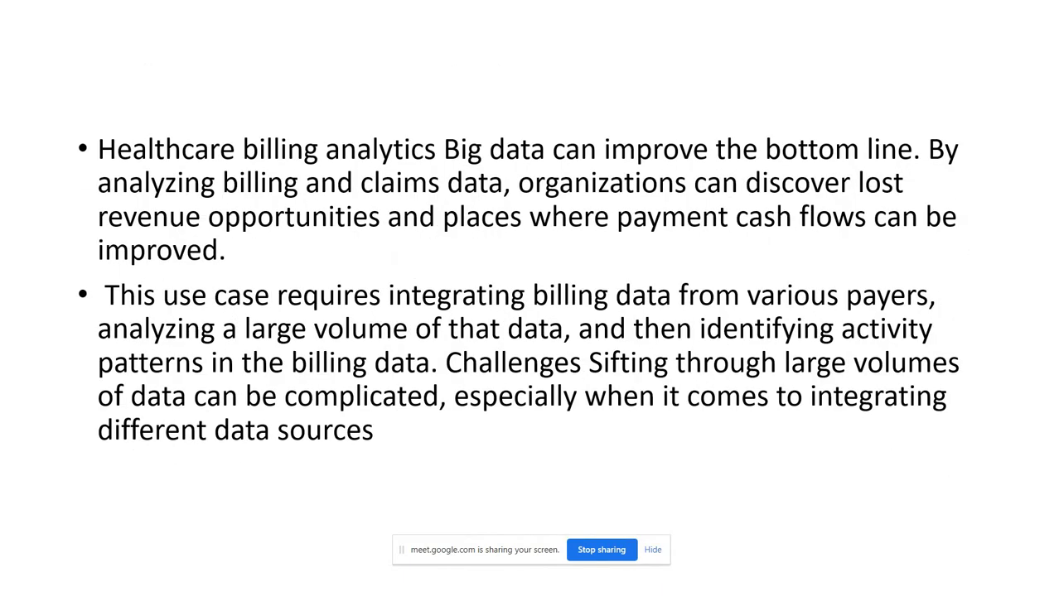
{"action": "key", "text": "Left"}
{"action": "key", "text": "Left"}
{"action": "key", "text": "Left"}
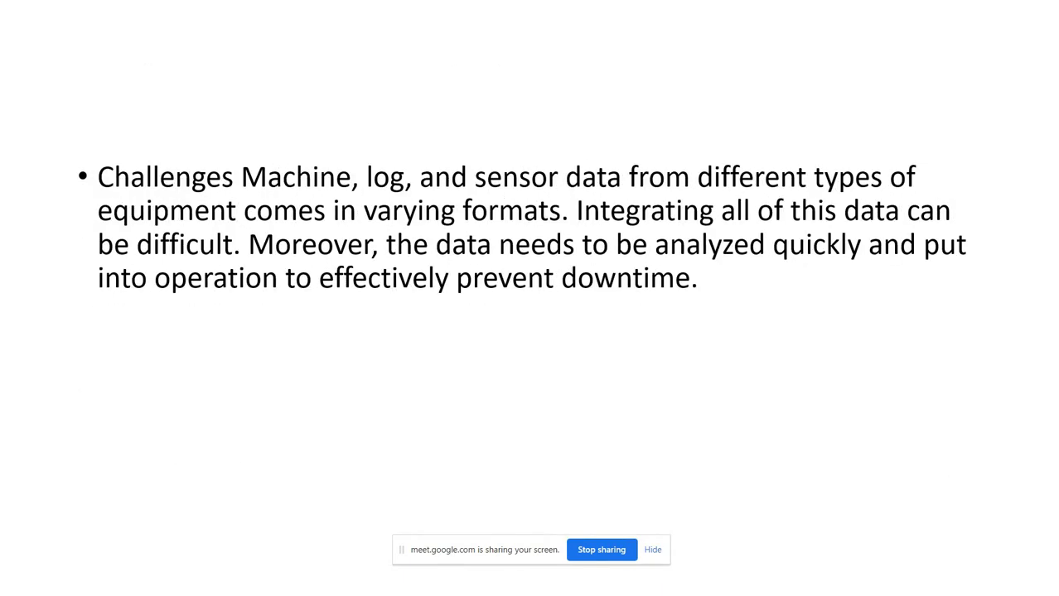
{"action": "key", "text": "Left"}
{"action": "key", "text": "Left"}
{"action": "key", "text": "Left"}
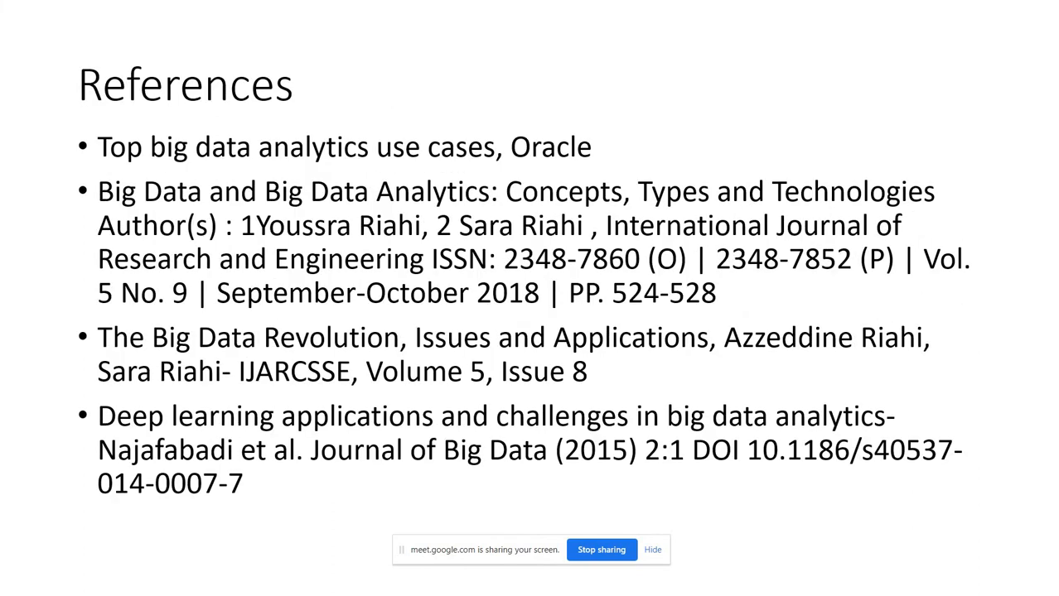
{"action": "key", "text": "Left"}
{"action": "key", "text": "Left"}
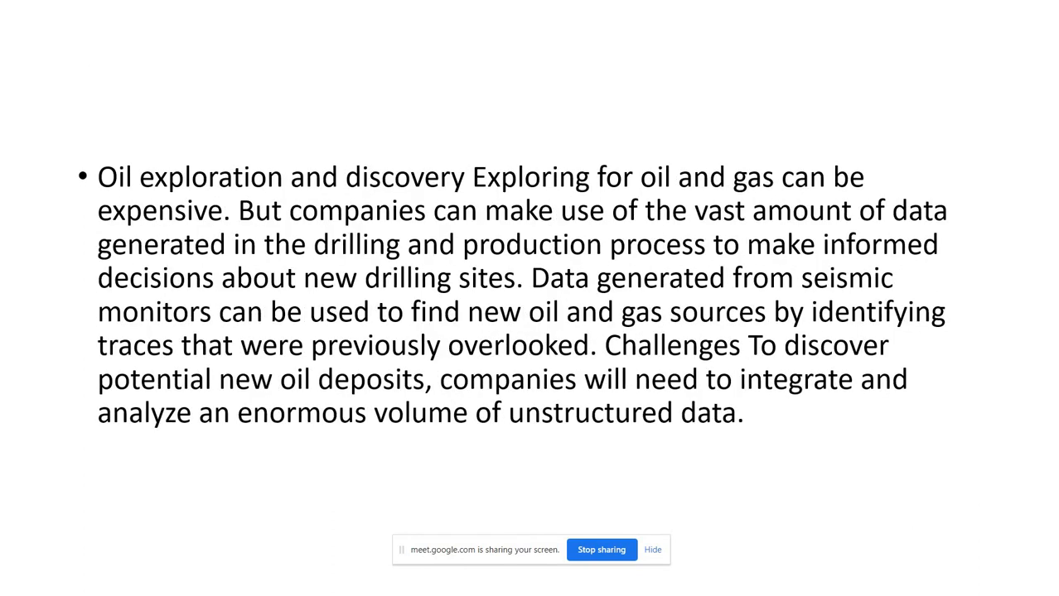
End the slide show and minimise PowerPoint and Chrome to return to the RapidMiner import dialog
{"action": "right_click", "coordinate": [398, 96]}
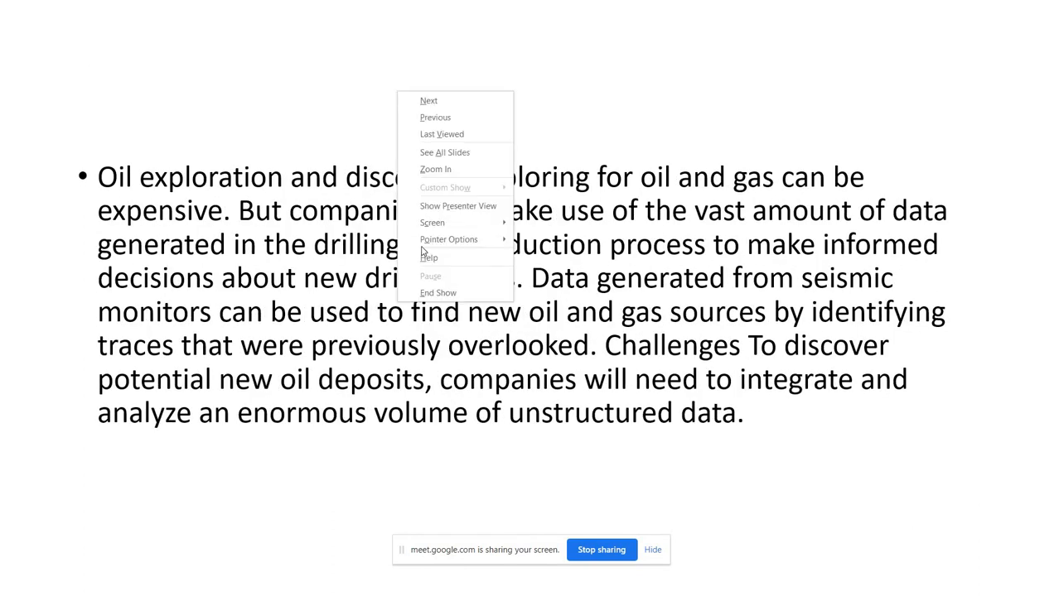
{"action": "left_click", "coordinate": [437, 293]}
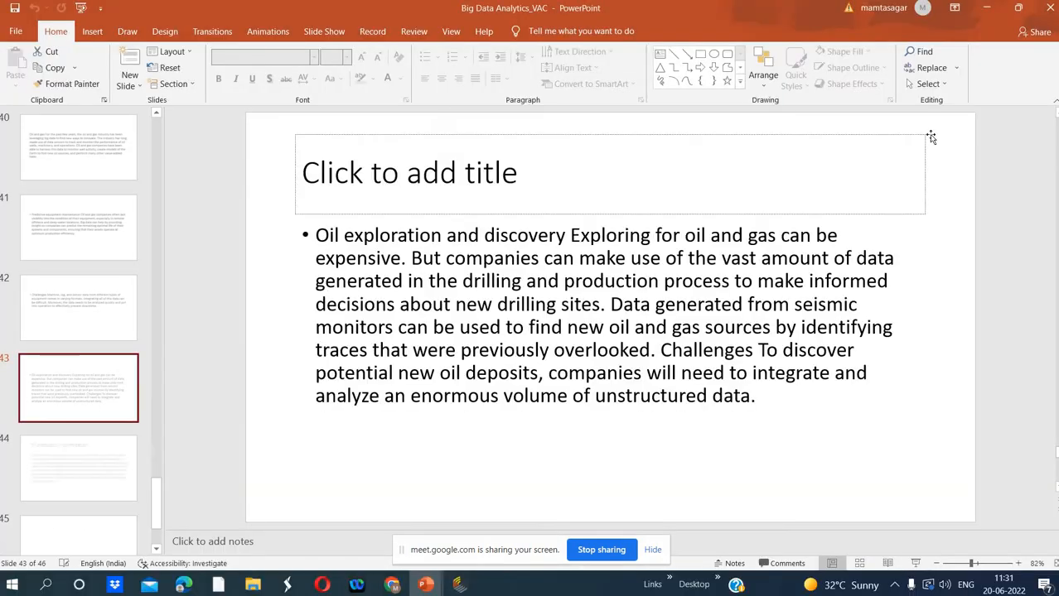
{"action": "left_click", "coordinate": [988, 10]}
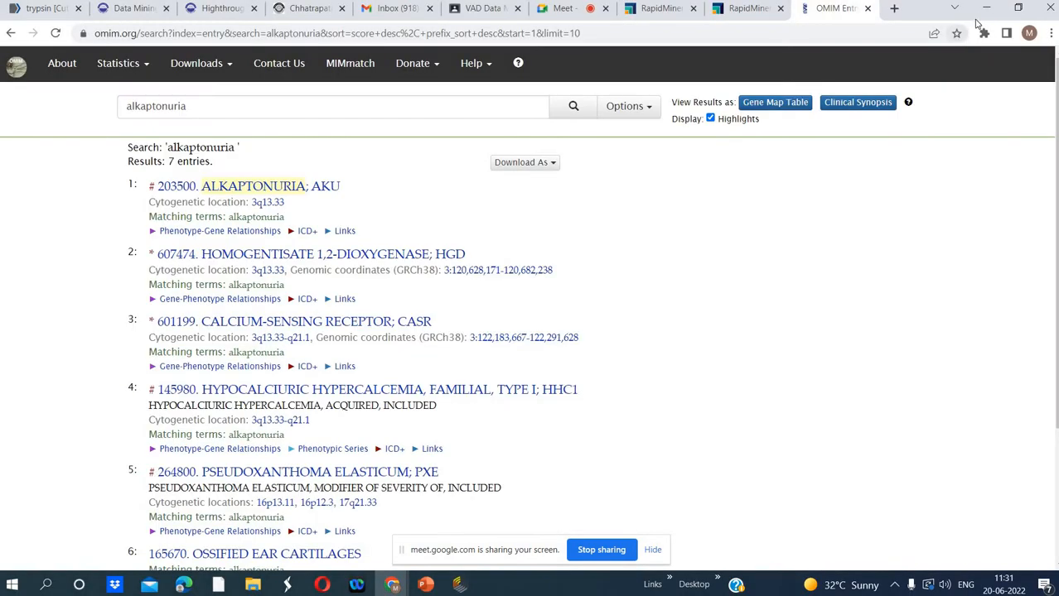
{"action": "left_click", "coordinate": [984, 10]}
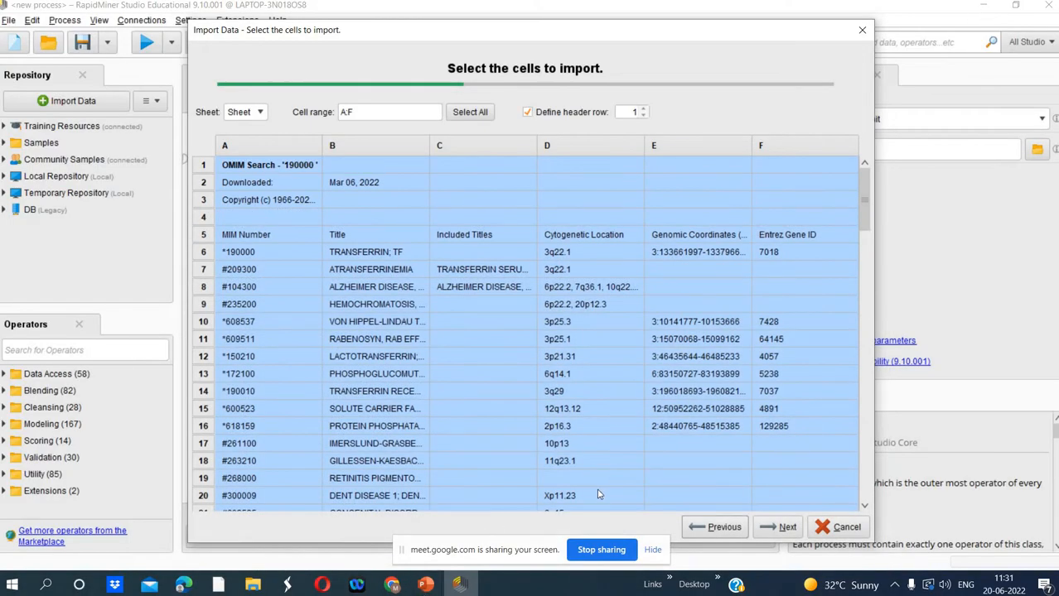
Create a new PowerPoint presentation named "Practical Session using RapidMiner" in the Value Added Course folder
{"action": "left_click", "coordinate": [254, 586]}
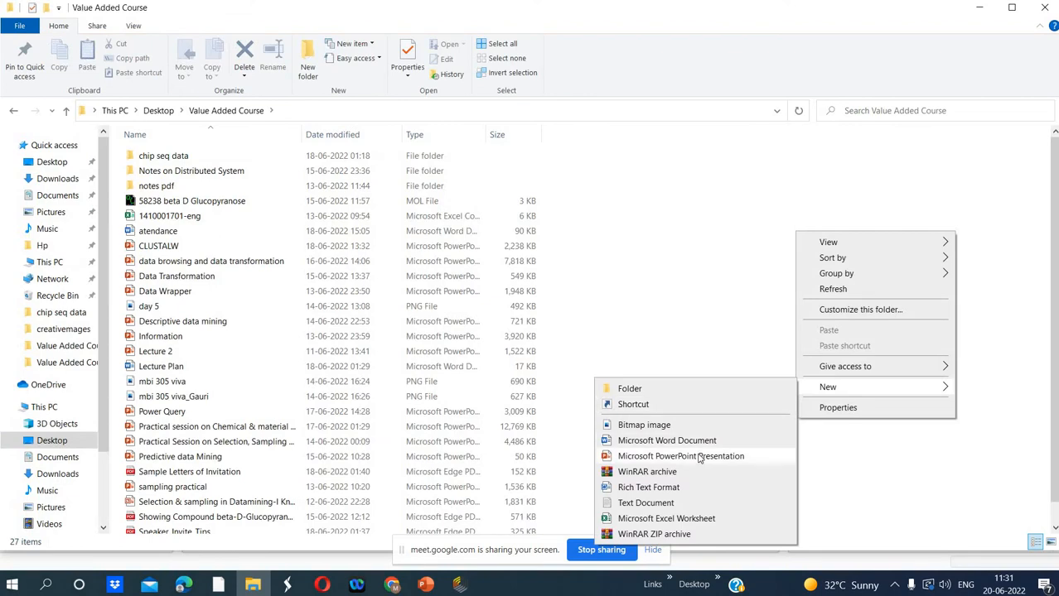
{"action": "left_click", "coordinate": [699, 456]}
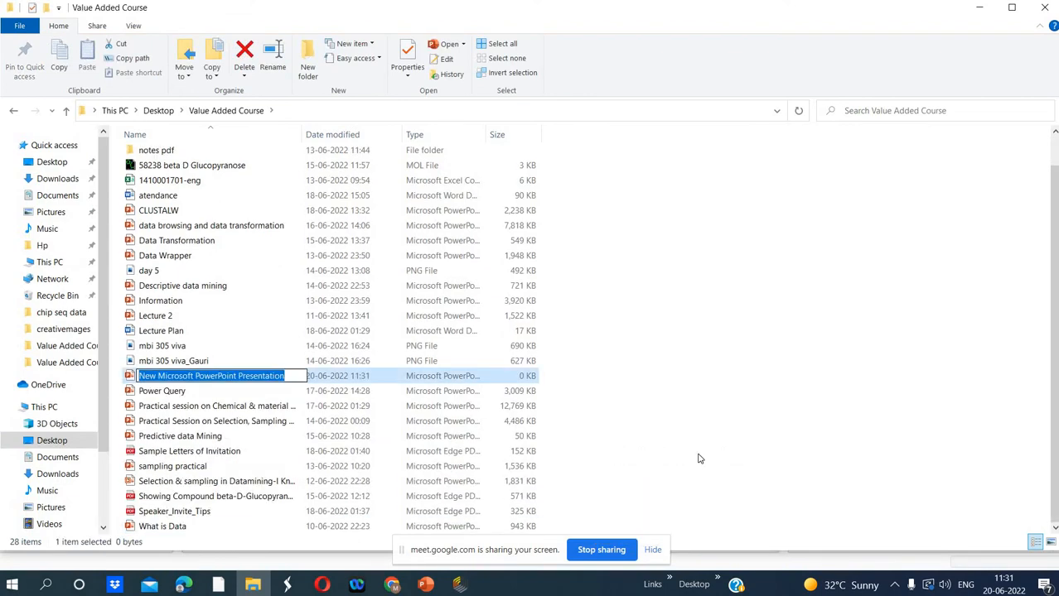
{"action": "key", "text": "BackSpace"}
{"action": "type", "text": "Pr"}
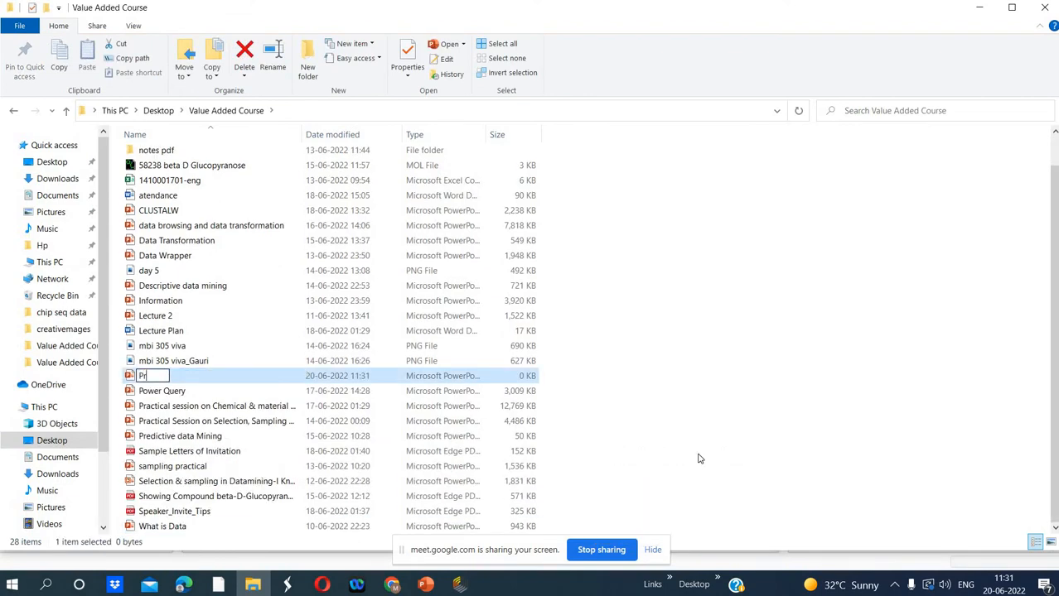
{"action": "type", "text": "actical Session"}
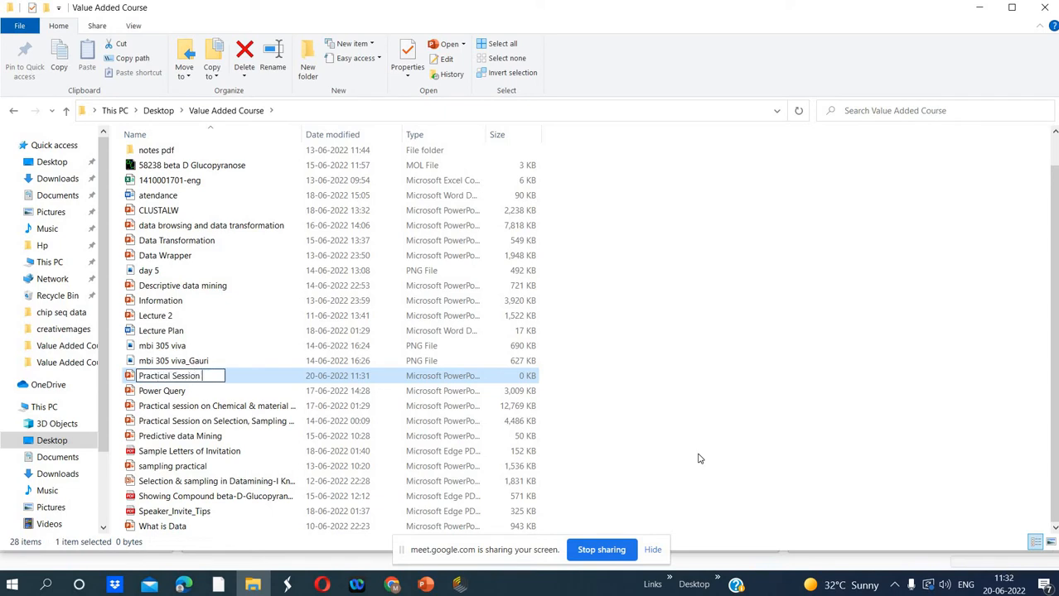
{"action": "type", "text": " using Rapid"}
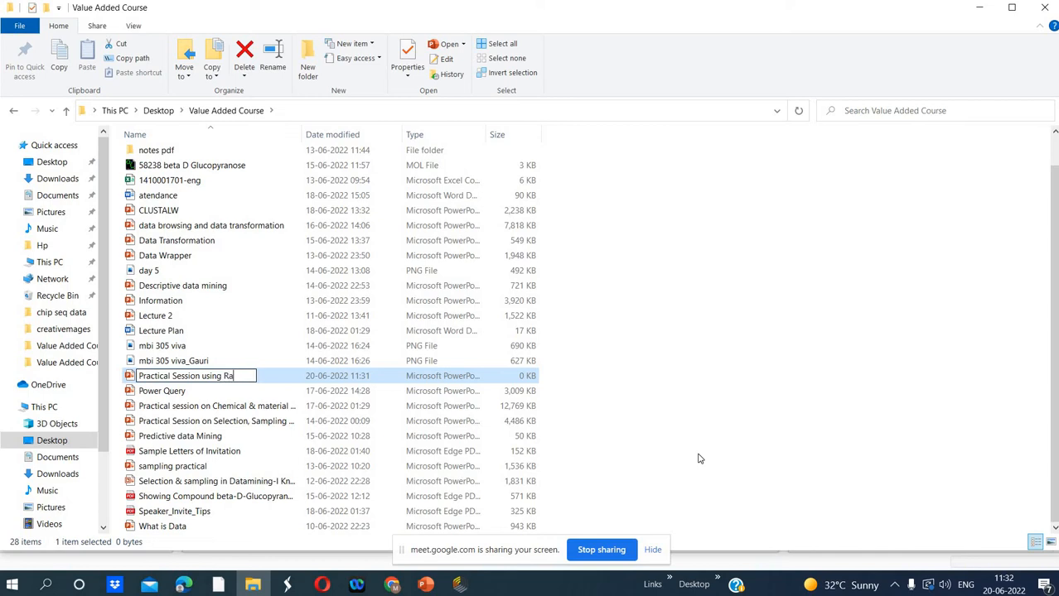
{"action": "type", "text": "Mine"}
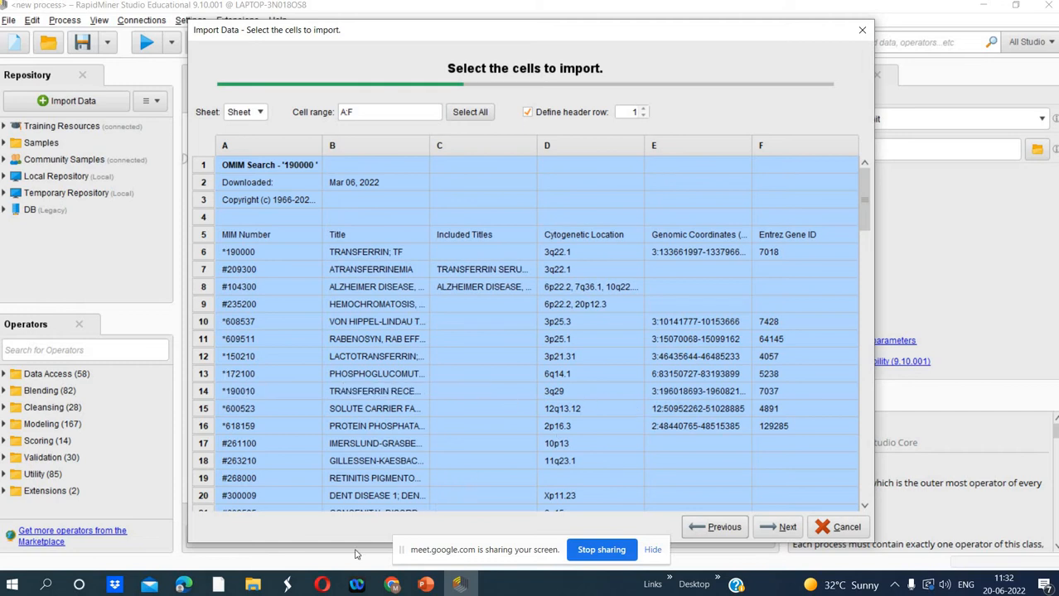
Put a screenshot of the OMIM alkaptonuria results on slide 2 of the new presentation and stretch it upward to 15.73 cm high
{"action": "mouse_move", "coordinate": [391, 585]}
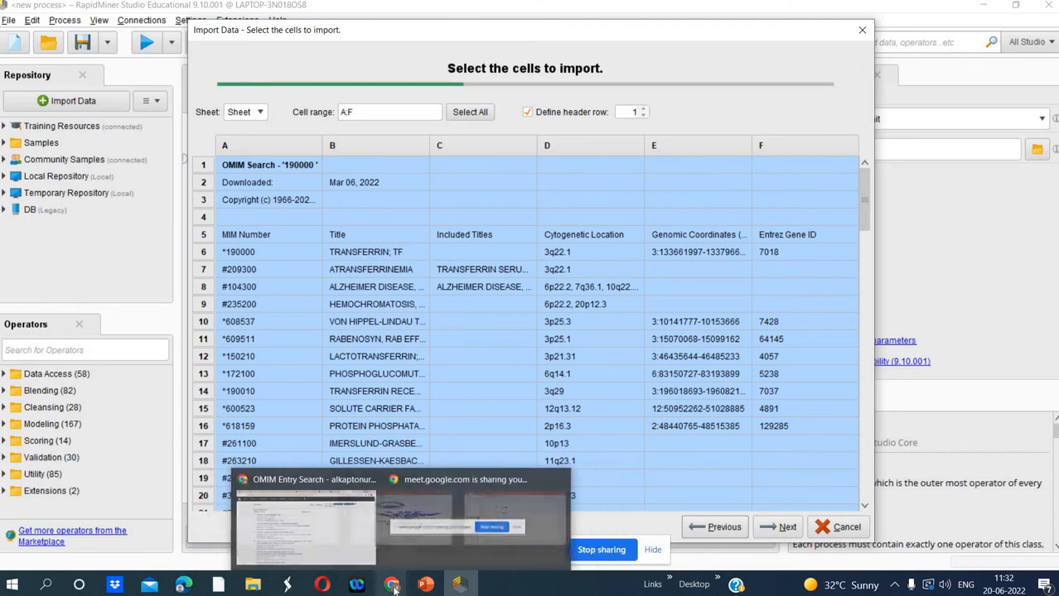
{"action": "left_click", "coordinate": [361, 562]}
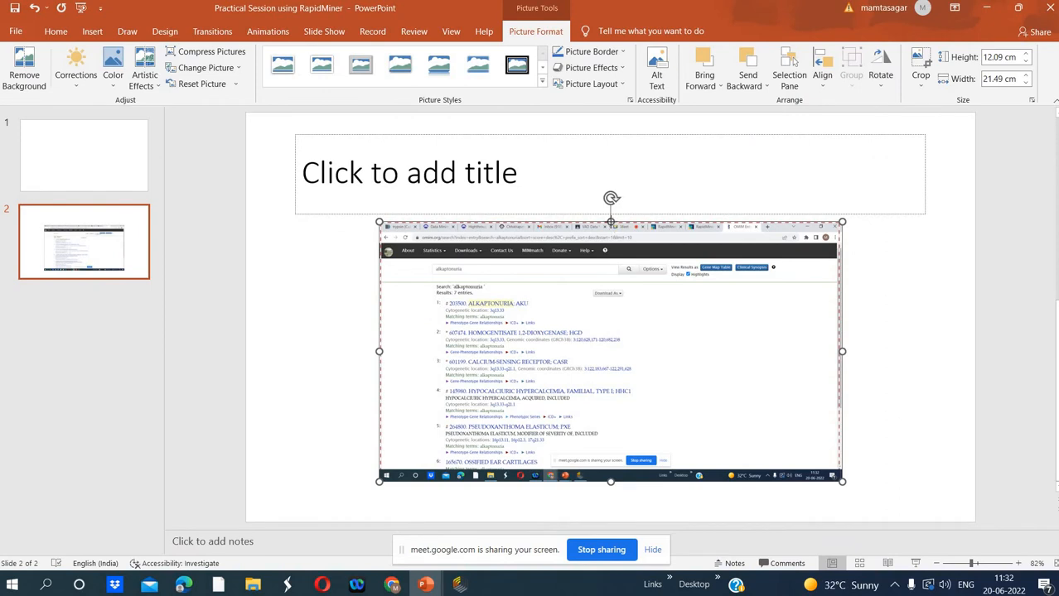
{"action": "left_click_drag", "start_coordinate": [611, 221], "coordinate": [610, 142]}
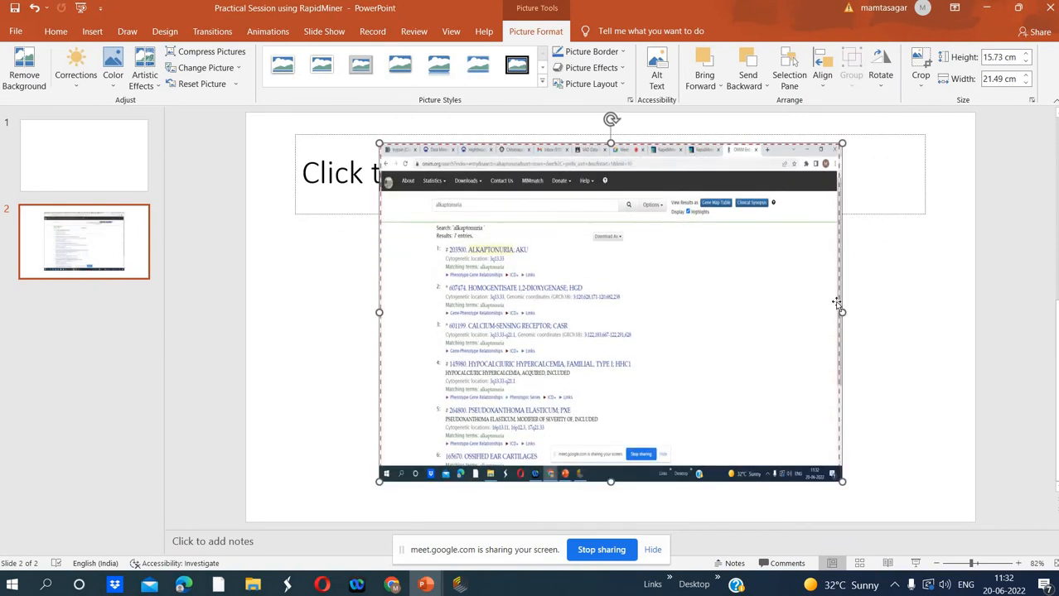
Widen the OMIM results screenshot on slide 2 in both directions until it nearly spans the slide's full width
{"action": "left_click_drag", "start_coordinate": [843, 310], "coordinate": [969, 294]}
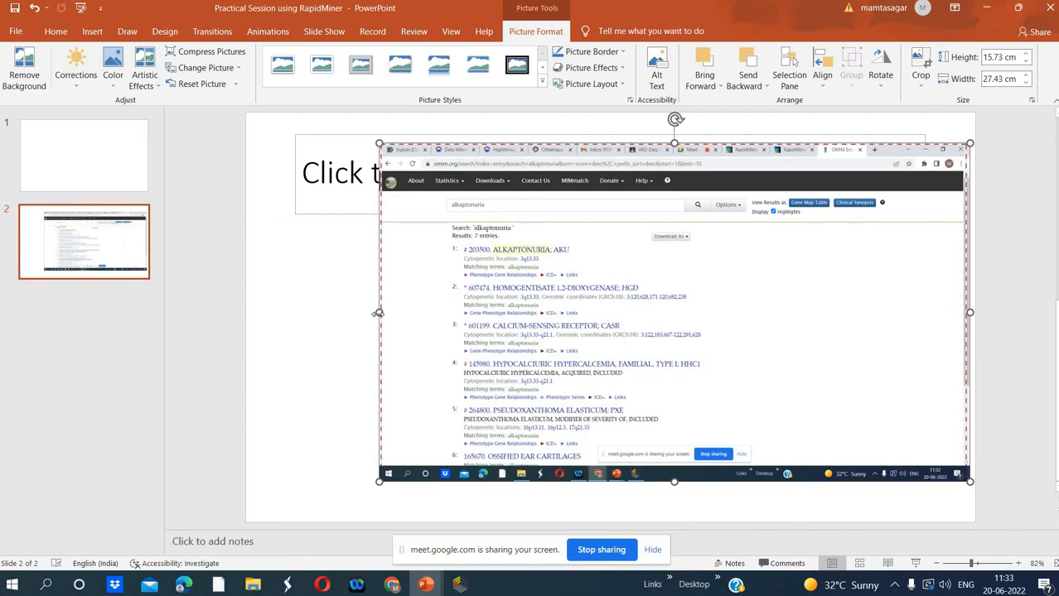
{"action": "left_click_drag", "start_coordinate": [378, 313], "coordinate": [265, 305]}
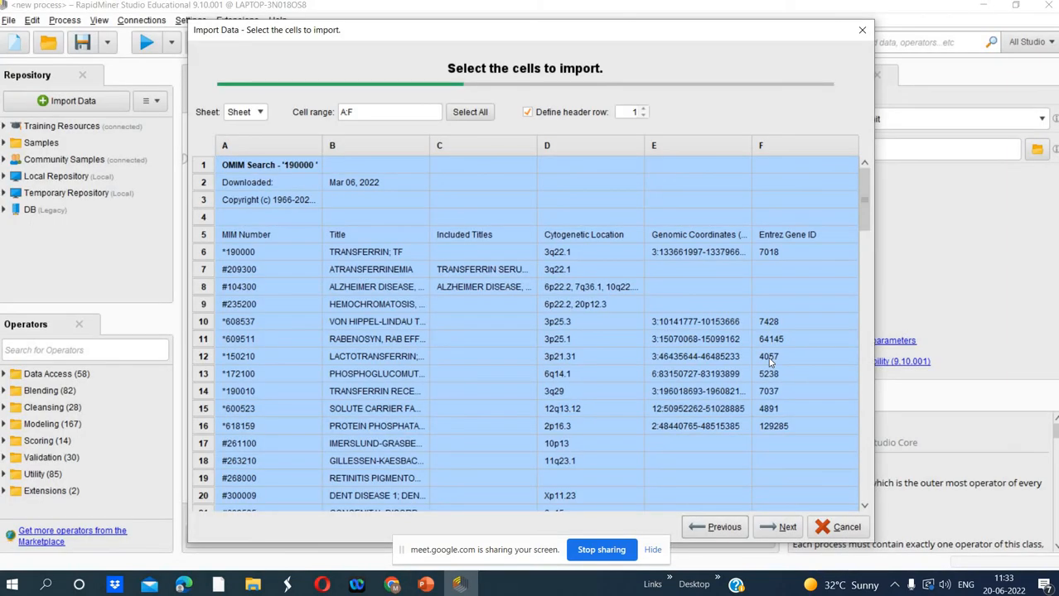
Switch to Chrome, revisit the previous OMIM search page for "alkaptoneuria" and return to the alkaptonuria results
{"action": "left_click", "coordinate": [391, 584]}
{"action": "left_click", "coordinate": [378, 539]}
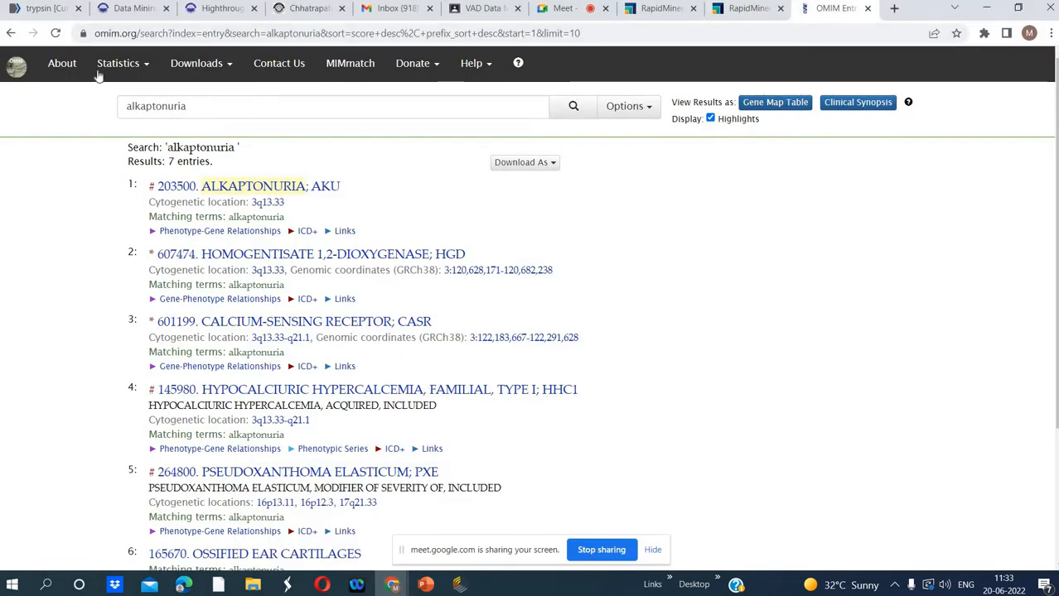
{"action": "left_click", "coordinate": [11, 34]}
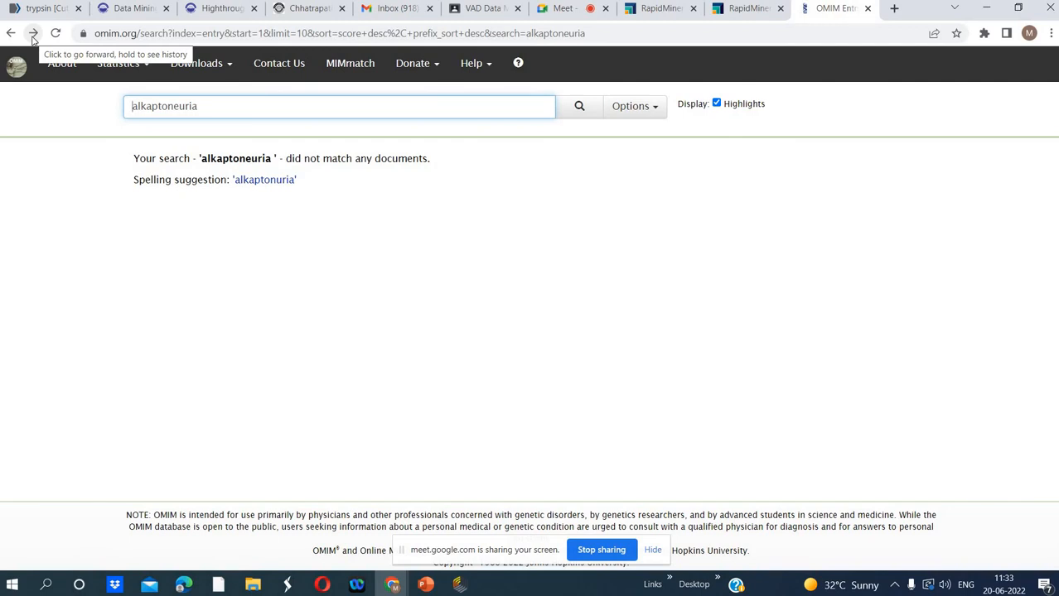
{"action": "left_click", "coordinate": [33, 34]}
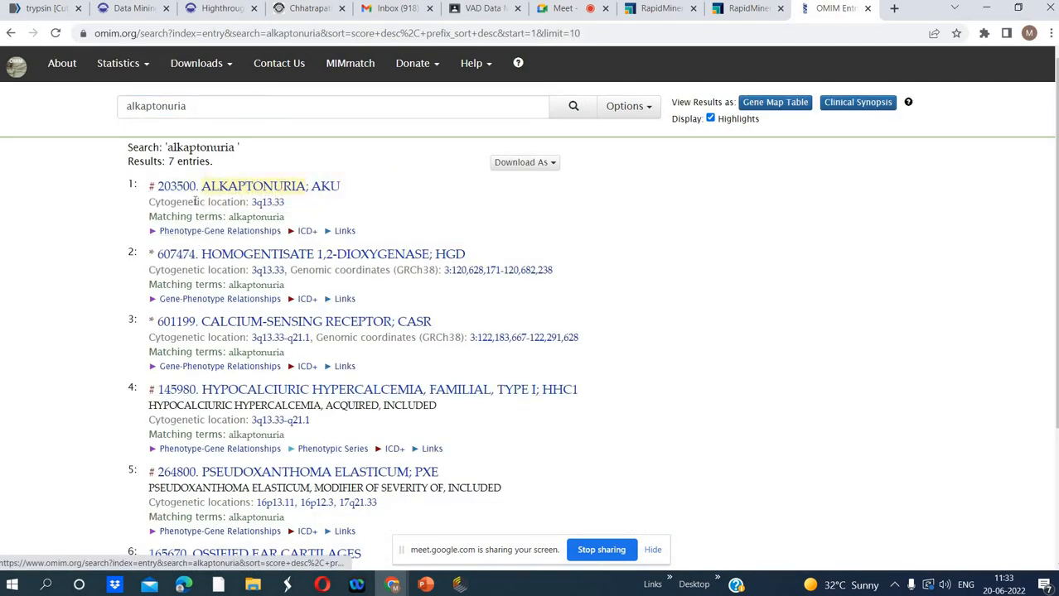
Download the alkaptonuria results as an Excel file named "OMIM-Entry-Retrieval - Alkaptoneuria" in the Value Added Course folder
{"action": "left_click", "coordinate": [555, 164]}
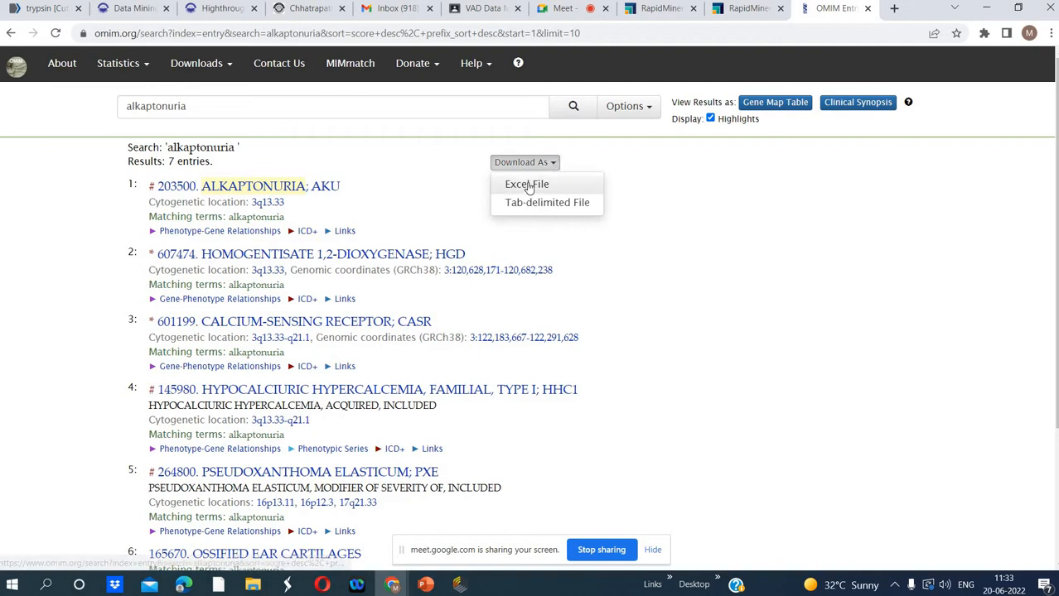
{"action": "left_click", "coordinate": [524, 186]}
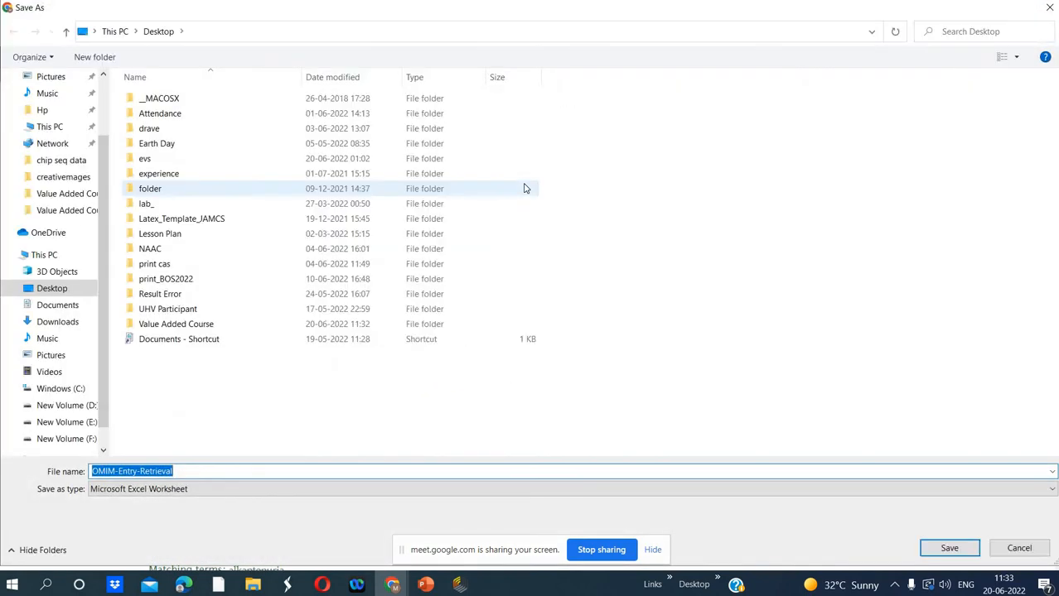
{"action": "double_click", "coordinate": [192, 326]}
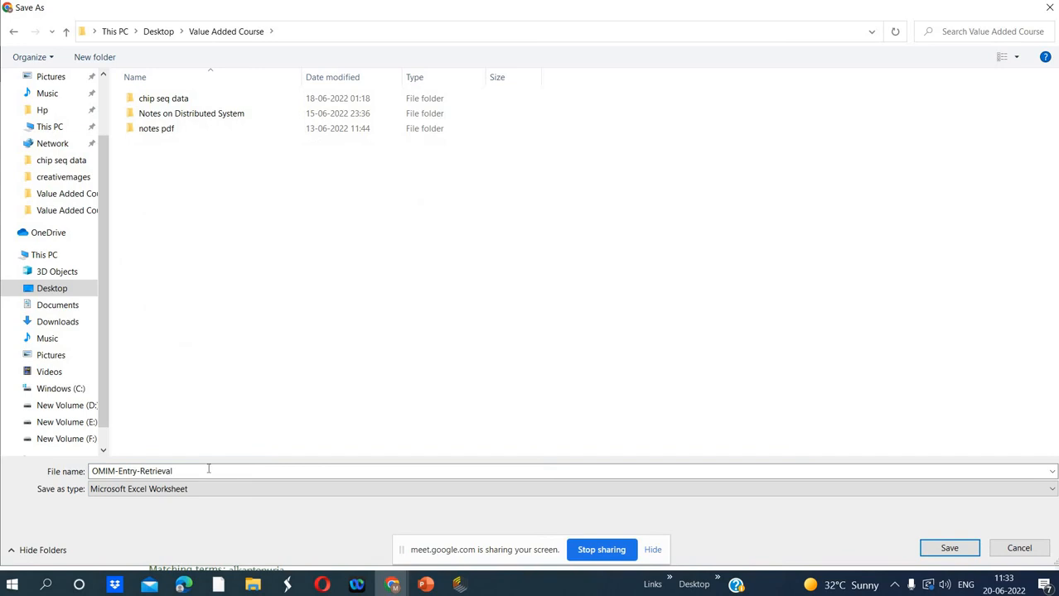
{"action": "left_click", "coordinate": [178, 474]}
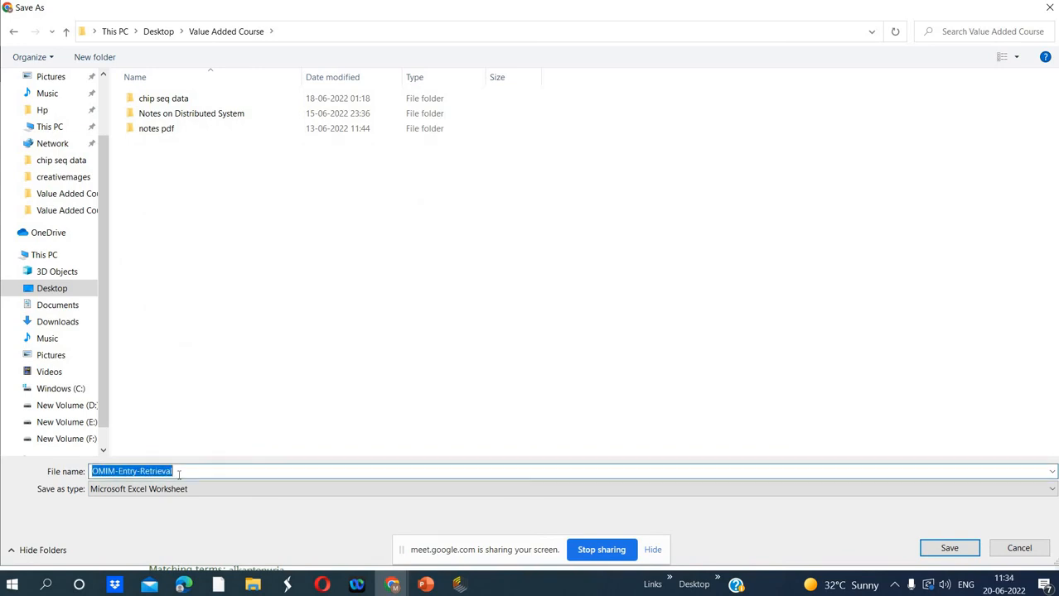
{"action": "left_click", "coordinate": [179, 474]}
{"action": "type", "text": "- Alkaptoneuria"}
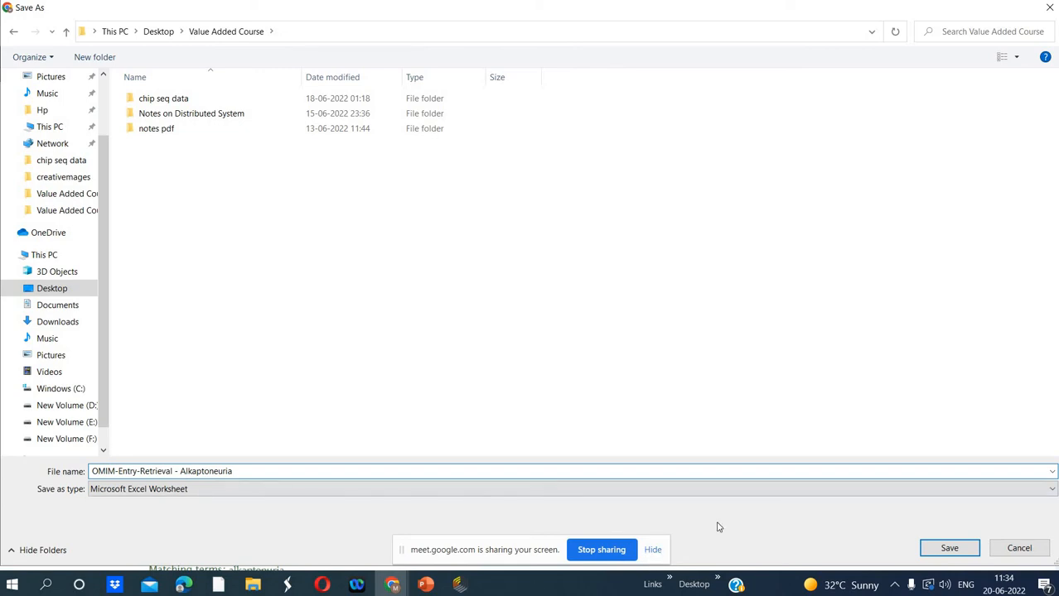
{"action": "left_click", "coordinate": [930, 550]}
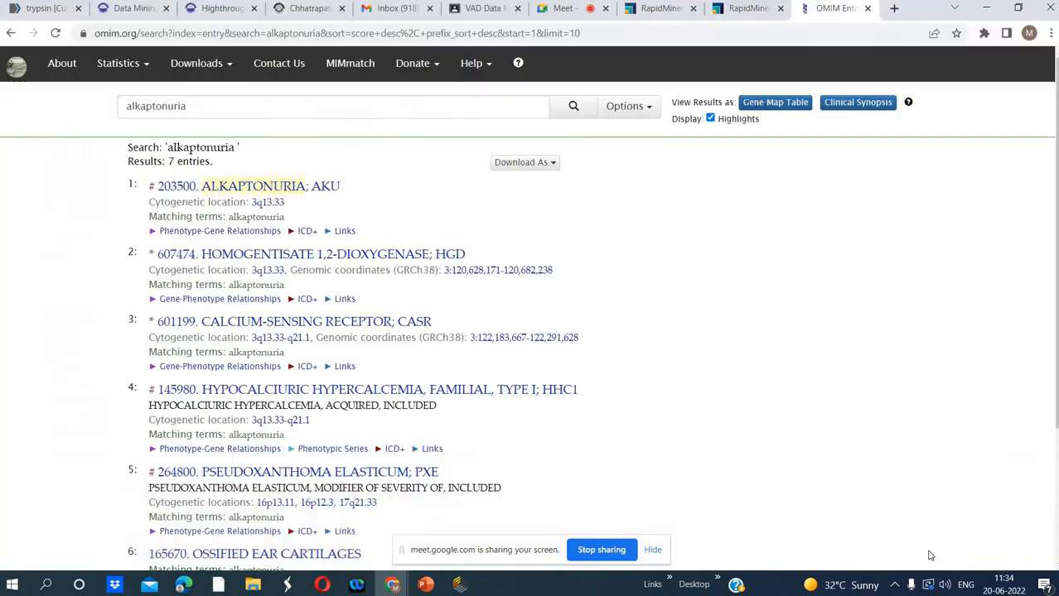
Switch to RapidMiner and take the data import back to its "Where is your data?" page
{"action": "left_click", "coordinate": [459, 586]}
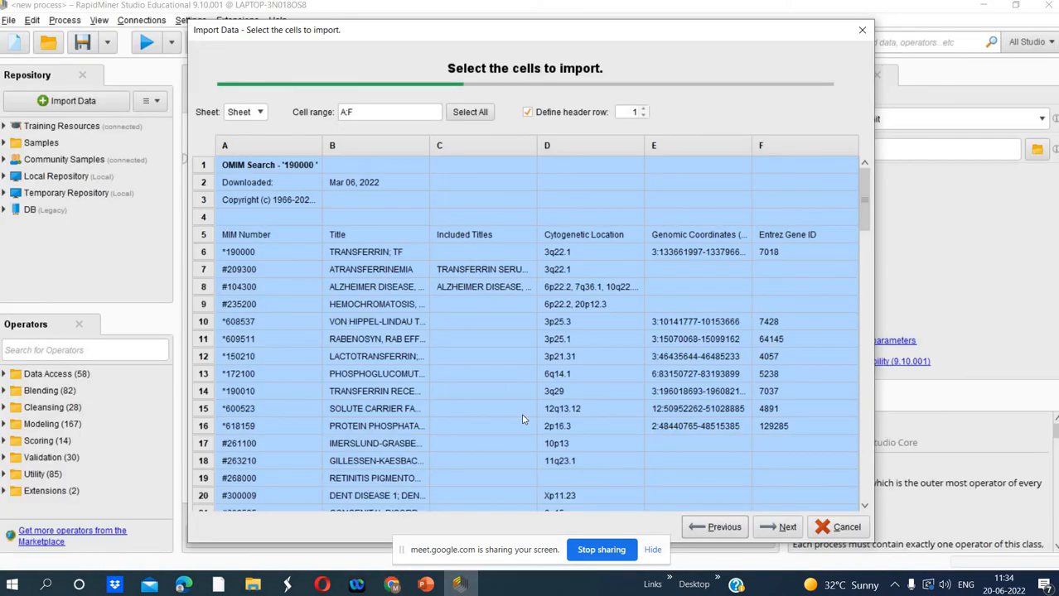
{"action": "left_click", "coordinate": [719, 528]}
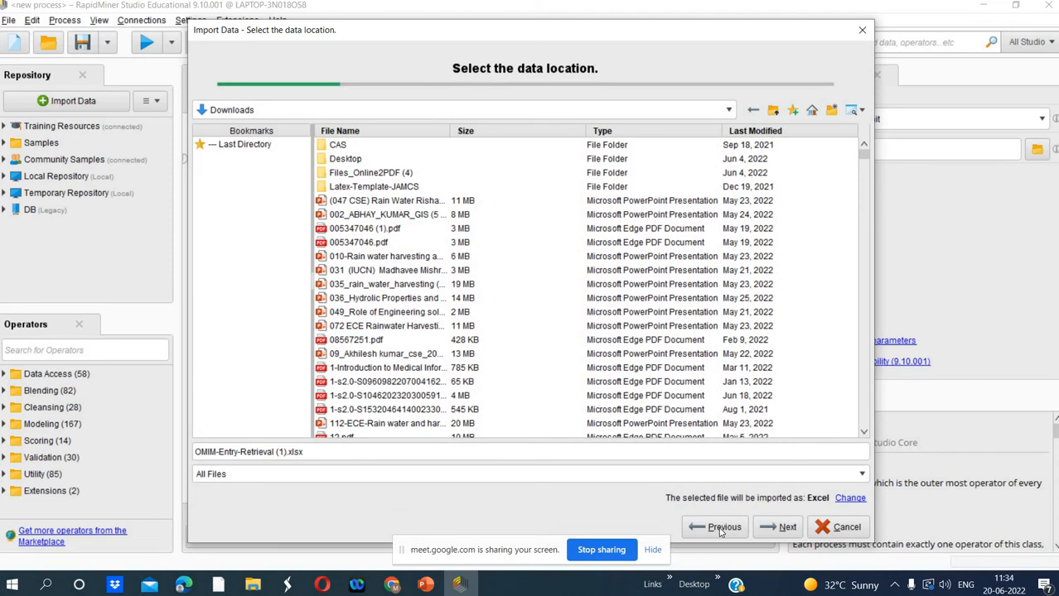
{"action": "left_click", "coordinate": [718, 529]}
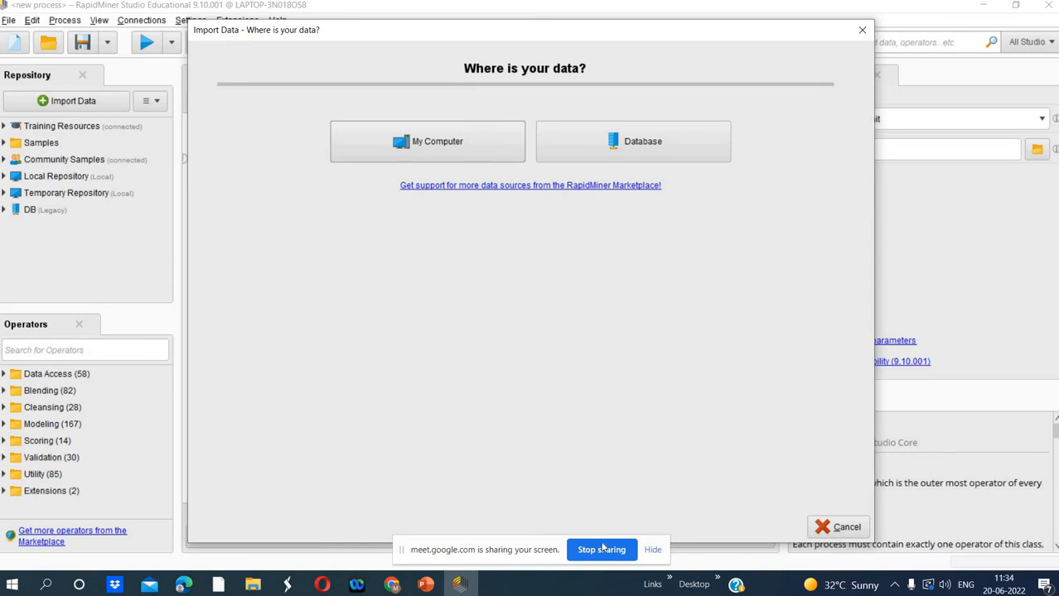
Put a screenshot of the "Where is your data?" page on slide 4 in PowerPoint and stretch it to 16.56 × 32.17 cm
{"action": "key", "text": "alt+Tab"}
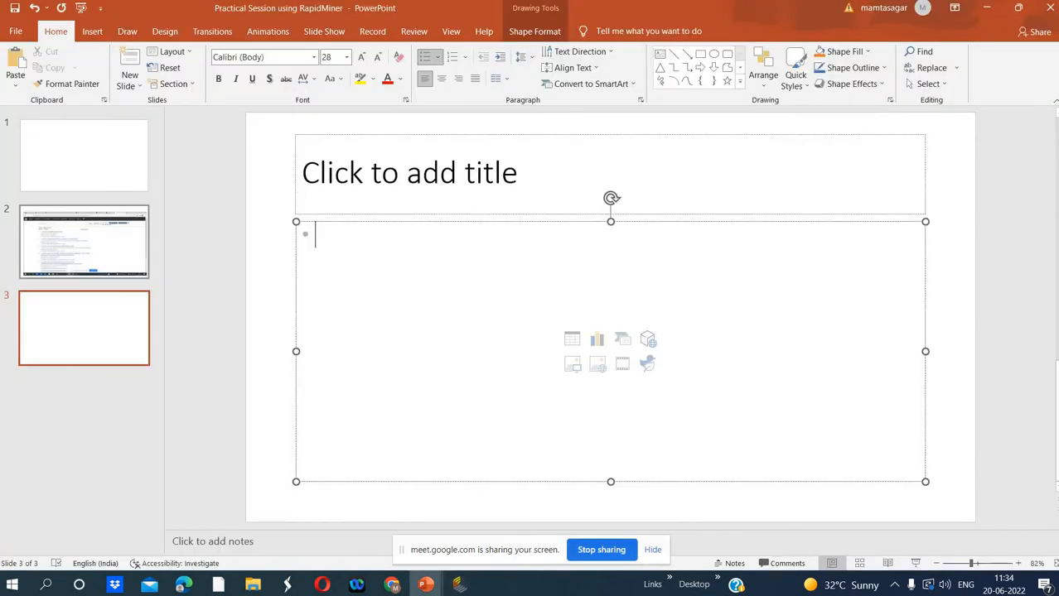
{"action": "left_click", "coordinate": [20, 201]}
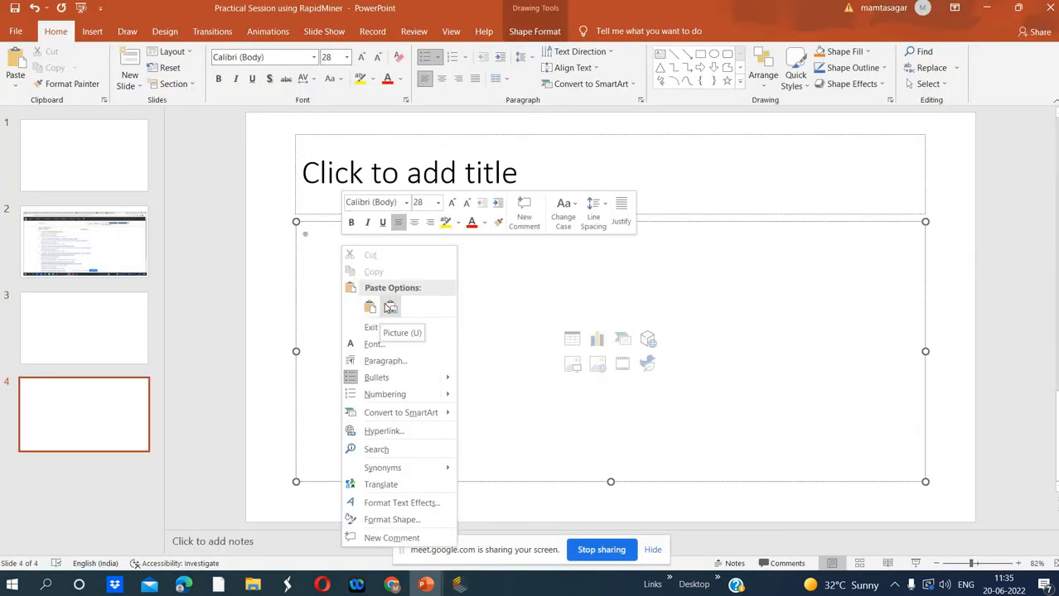
{"action": "left_click", "coordinate": [385, 305]}
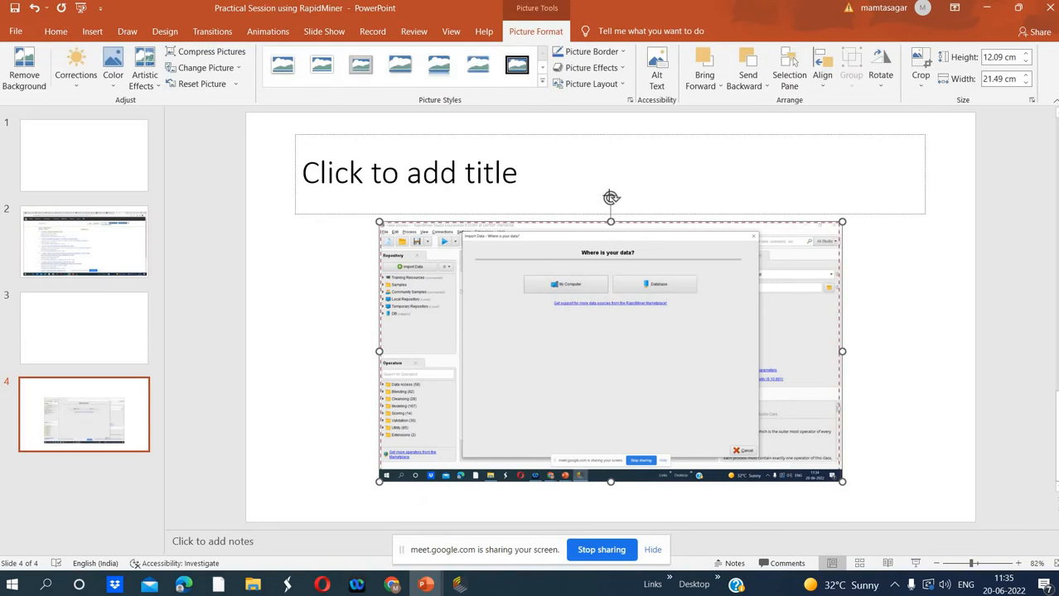
{"action": "left_click_drag", "start_coordinate": [611, 222], "coordinate": [611, 126]}
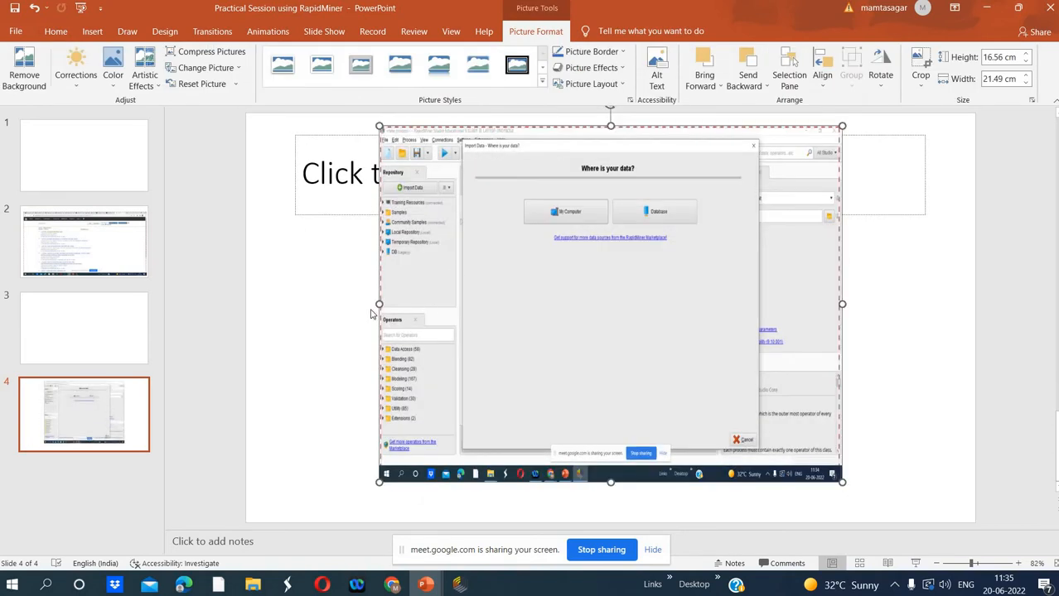
{"action": "left_click_drag", "start_coordinate": [379, 304], "coordinate": [274, 304]}
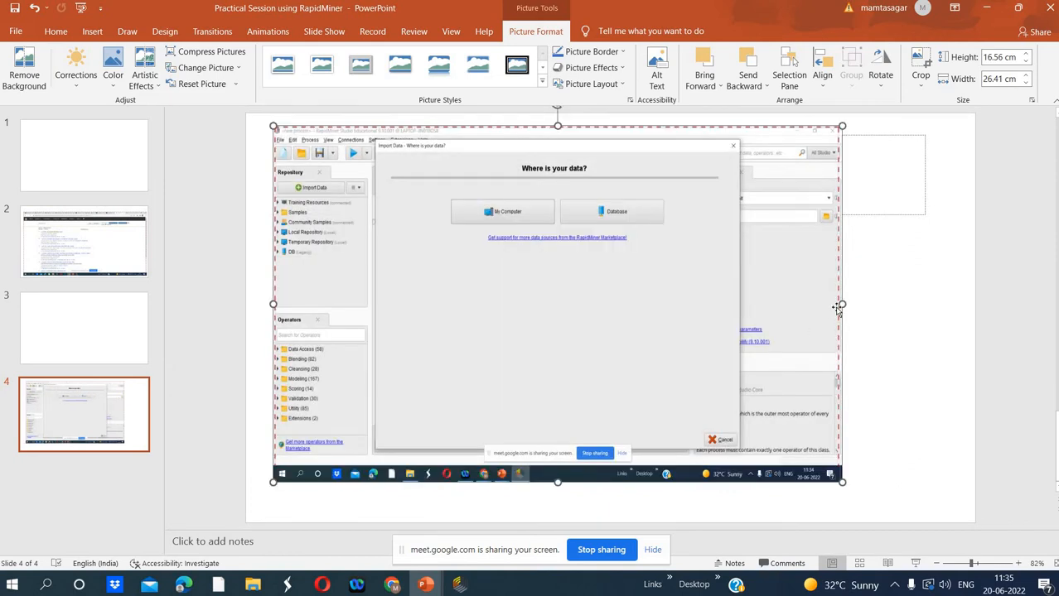
{"action": "left_click_drag", "start_coordinate": [841, 305], "coordinate": [966, 304]}
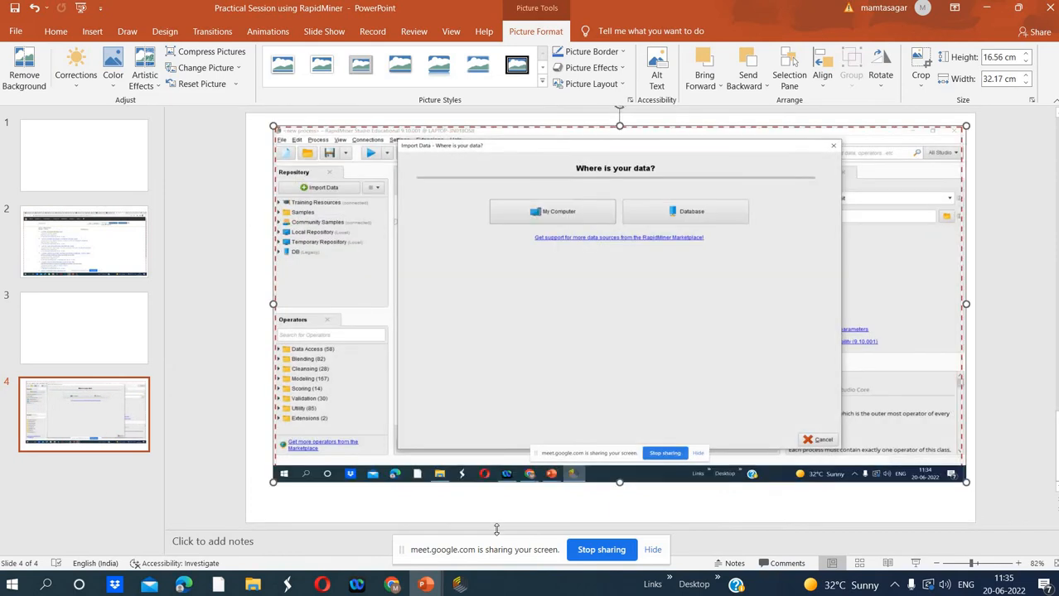
Return to RapidMiner, choose My Computer as the data source and show only Excel (.xlsx, .xls) files
{"action": "left_click", "coordinate": [460, 586]}
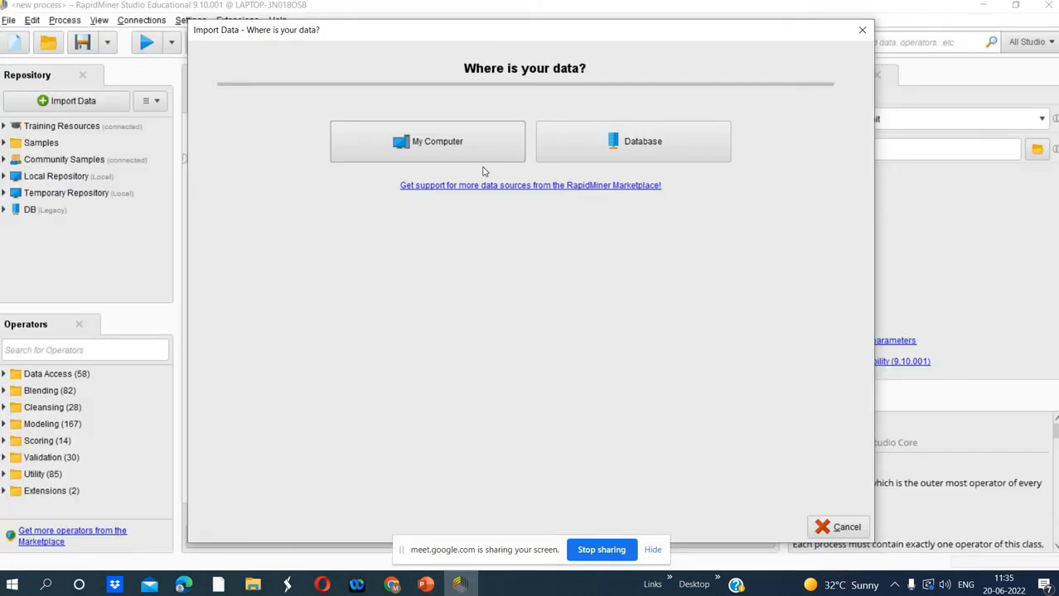
{"action": "left_click", "coordinate": [454, 150]}
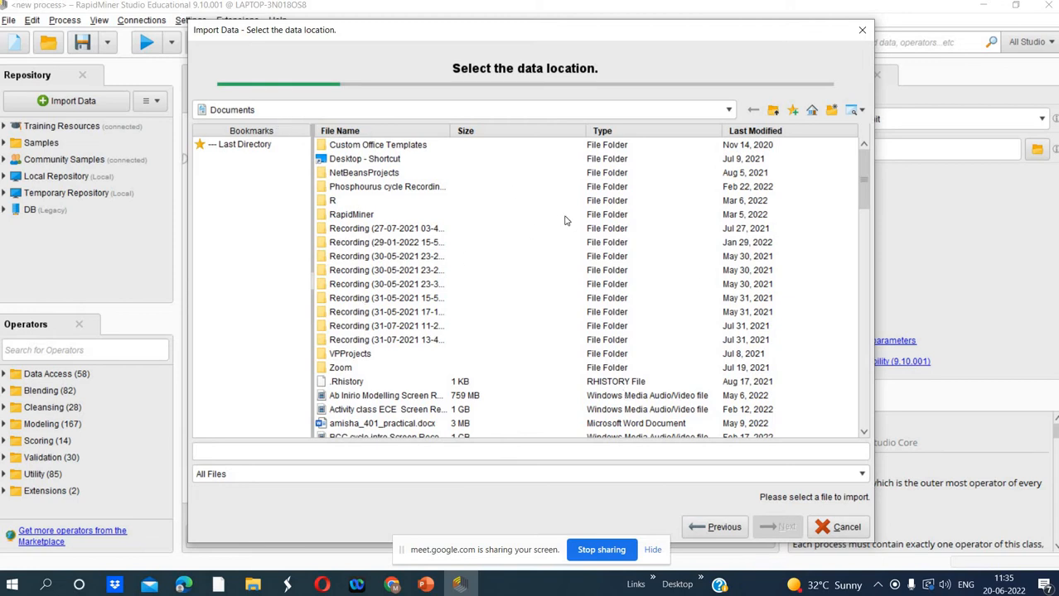
{"action": "left_click", "coordinate": [861, 477]}
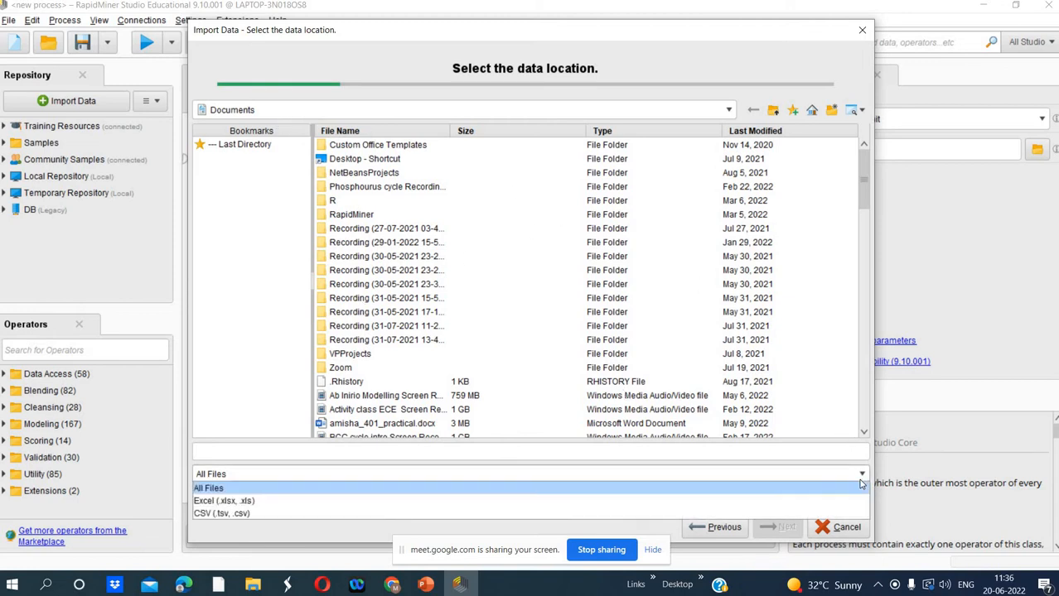
{"action": "left_click", "coordinate": [701, 501]}
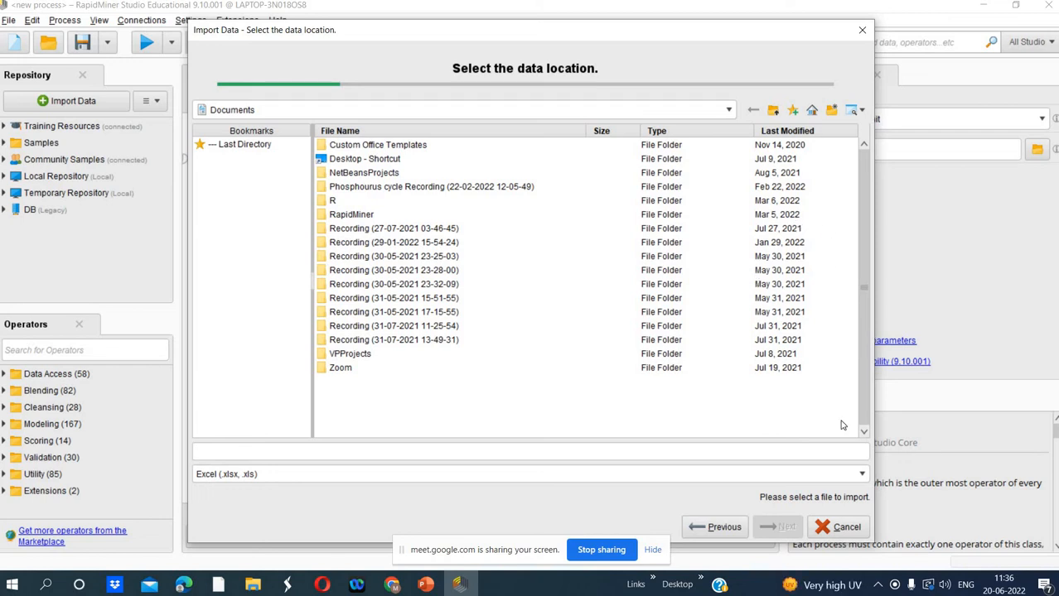
Select OMIM-Entry-Retrieval (1).xlsx in the last used directory and proceed to the cell selection page
{"action": "left_click", "coordinate": [245, 144]}
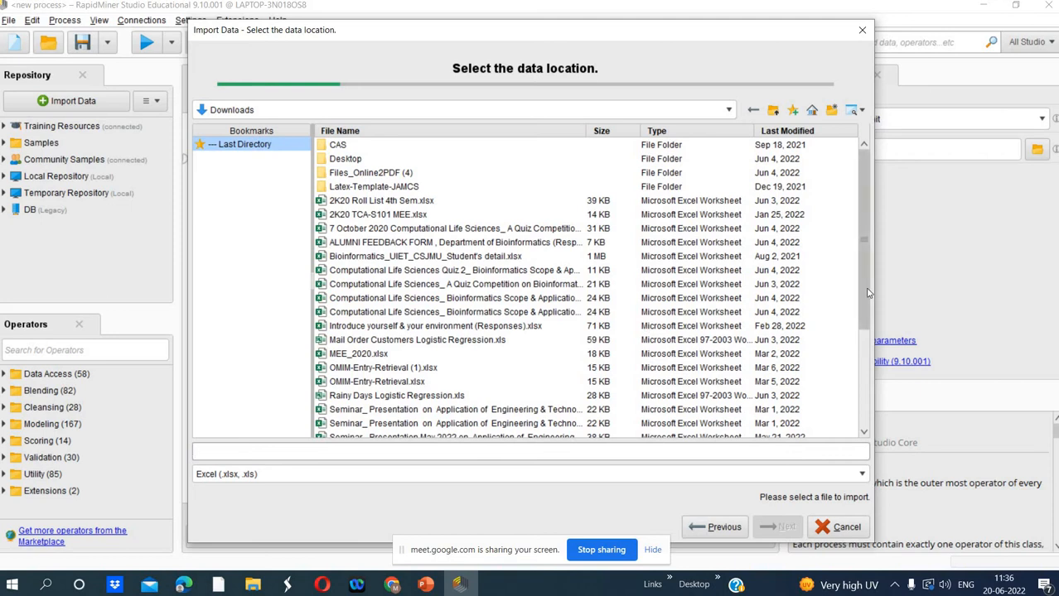
{"action": "left_click_drag", "start_coordinate": [868, 293], "coordinate": [873, 358]}
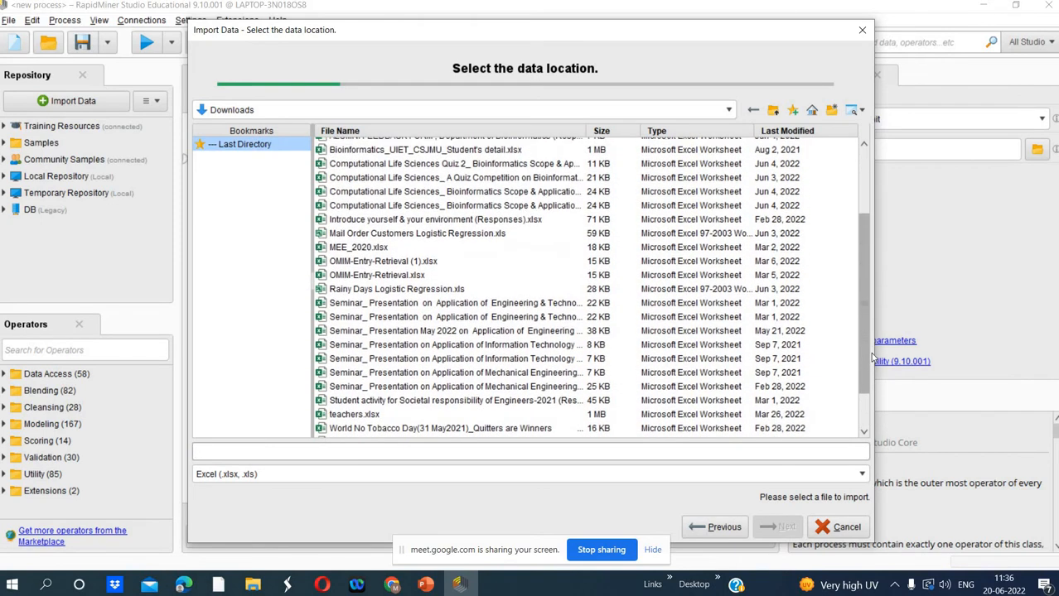
{"action": "left_click", "coordinate": [377, 264]}
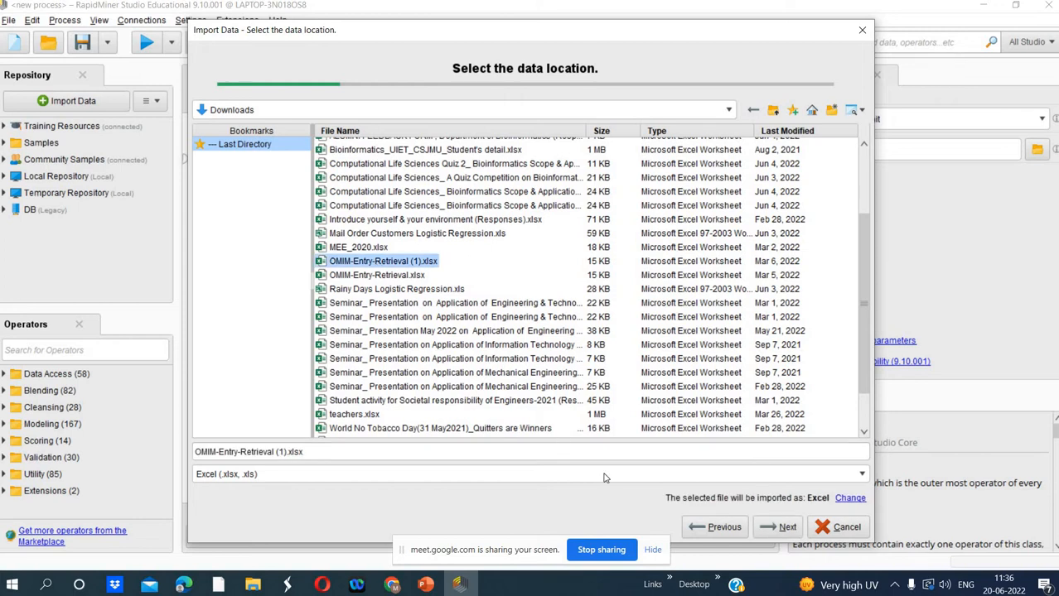
{"action": "left_click", "coordinate": [774, 527]}
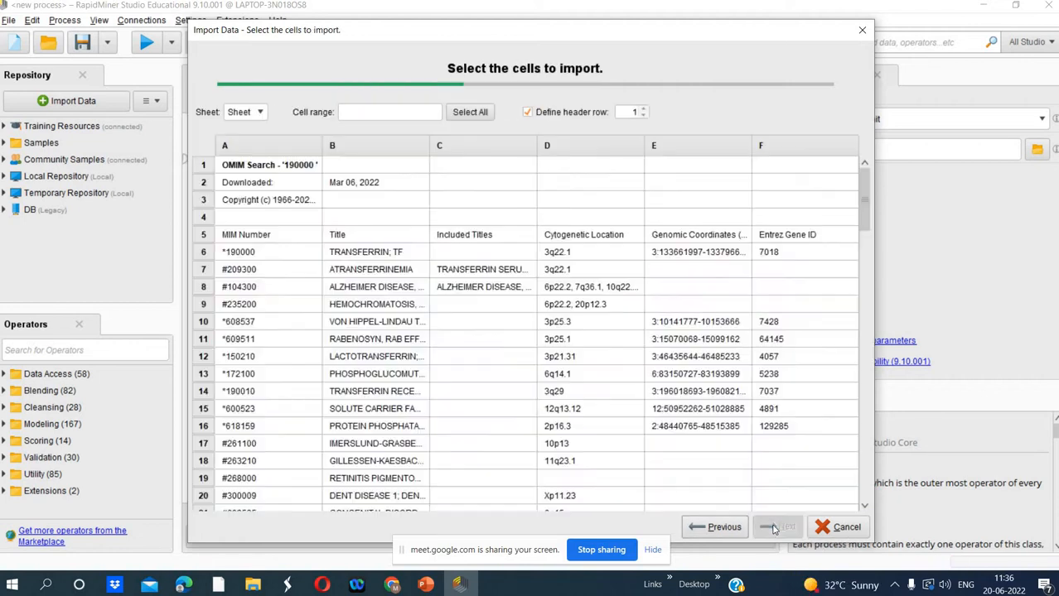
Go back to the data location page and filter the Downloads folder to Excel (.xlsx, .xls) files again
{"action": "left_click", "coordinate": [729, 530]}
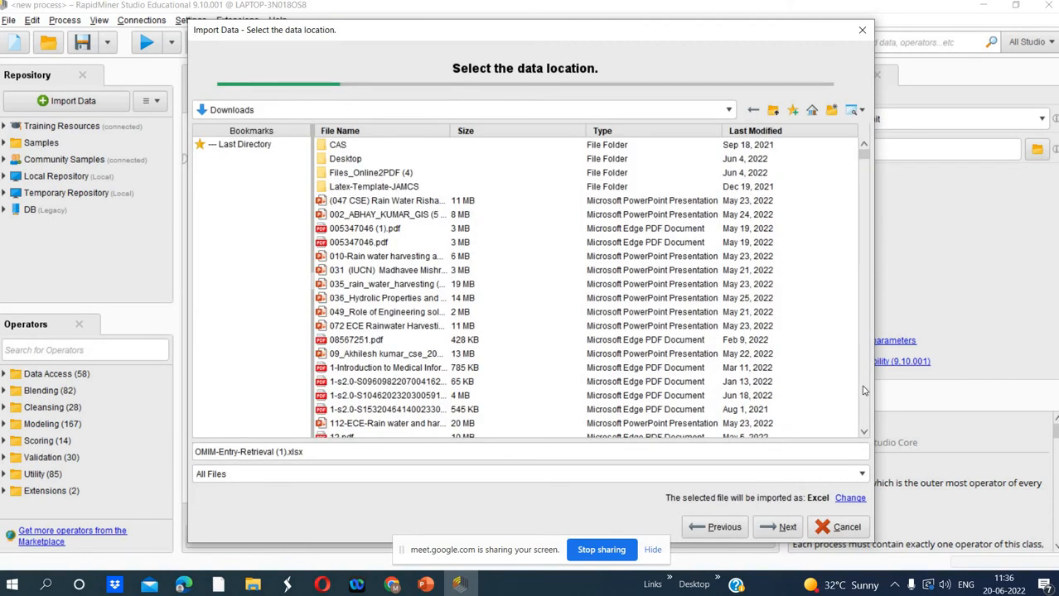
{"action": "left_click", "coordinate": [860, 476]}
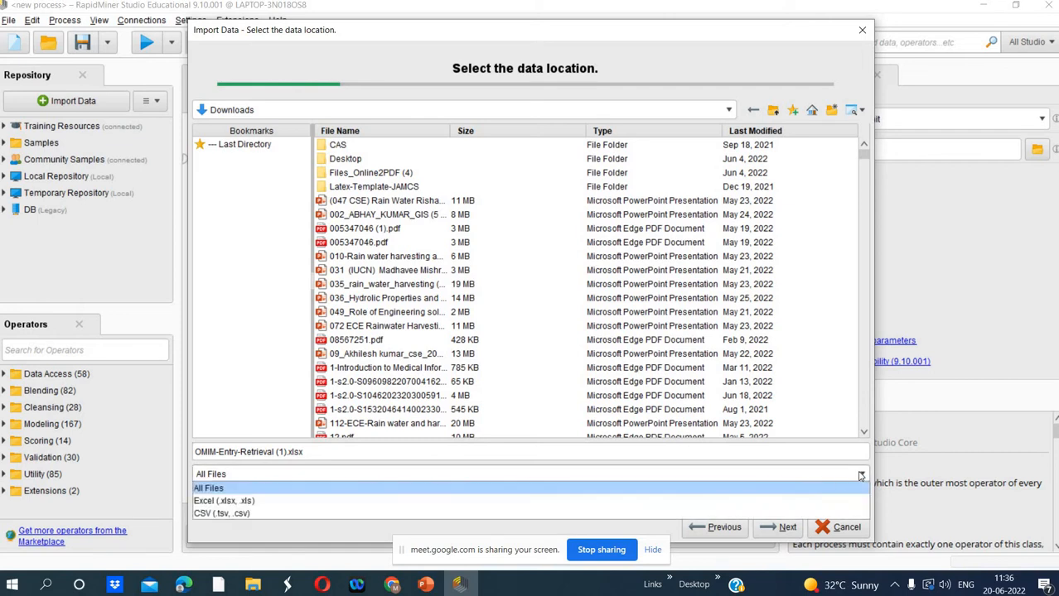
{"action": "left_click", "coordinate": [789, 500]}
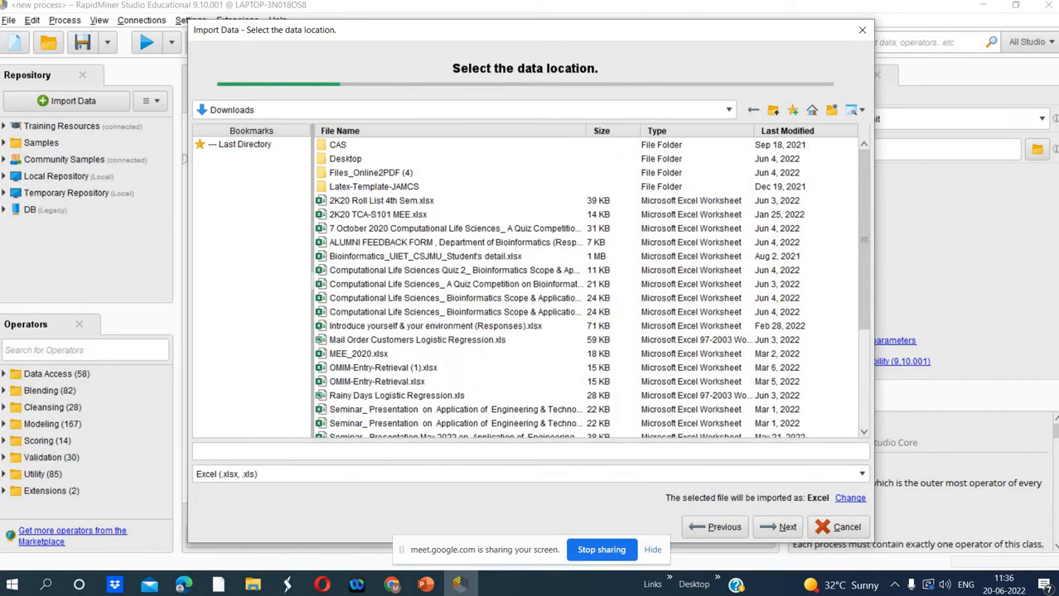
Put the screenshot of the data location page on slide 5 in PowerPoint and stretch it to 17.83 × 32.01 cm
{"action": "key", "text": "alt+Tab"}
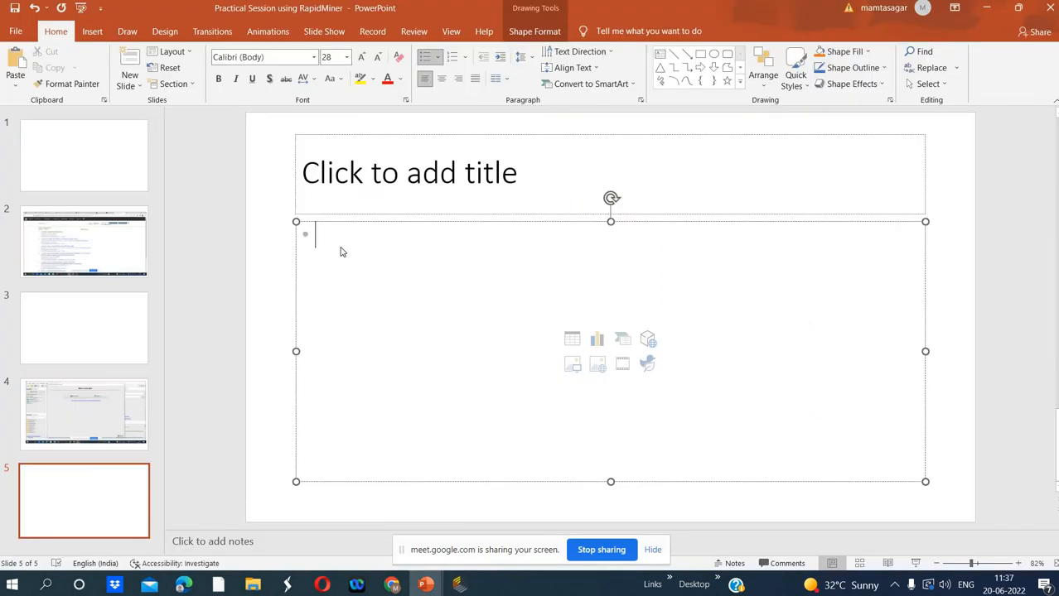
{"action": "right_click", "coordinate": [340, 248]}
{"action": "left_click", "coordinate": [386, 307]}
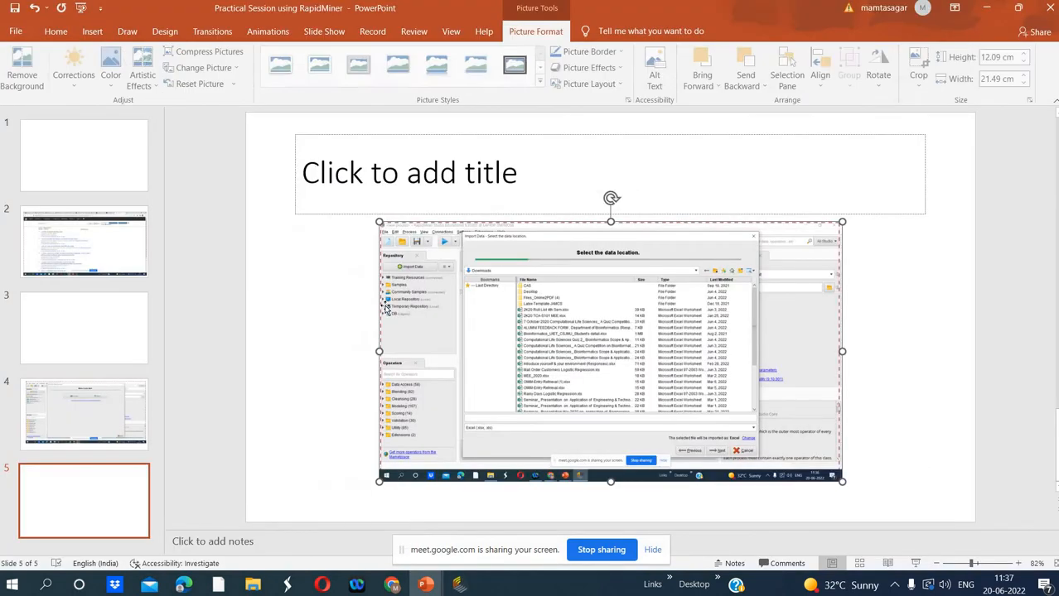
{"action": "left_click_drag", "start_coordinate": [611, 222], "coordinate": [611, 130]}
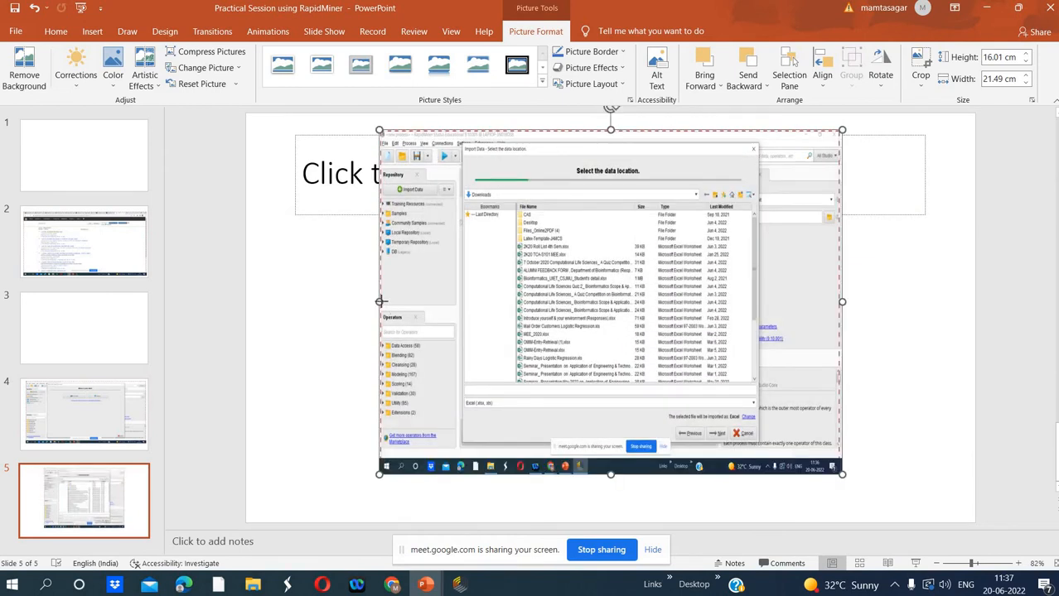
{"action": "left_click_drag", "start_coordinate": [379, 302], "coordinate": [262, 303]}
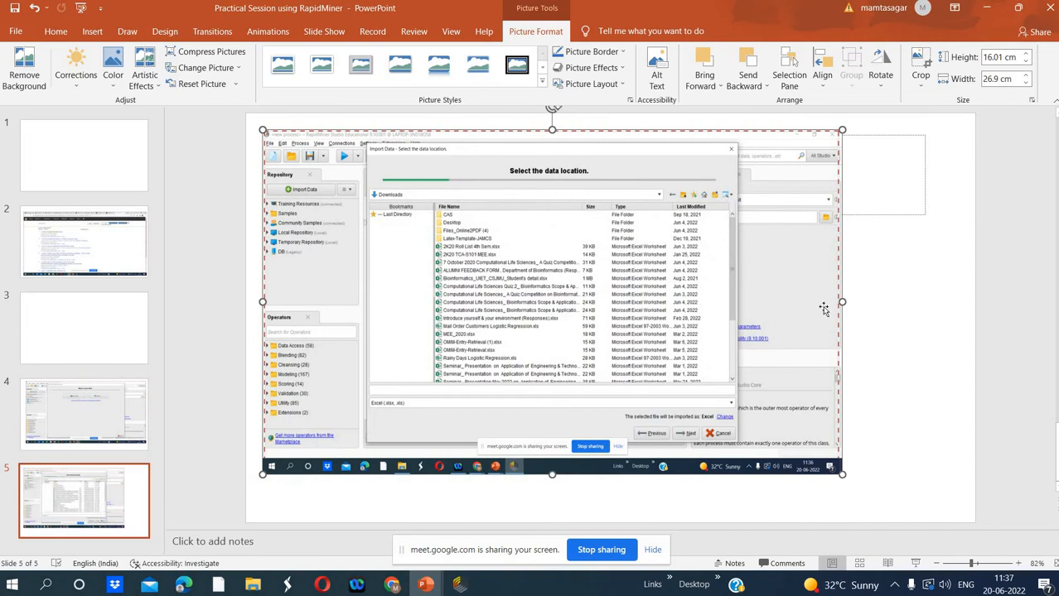
{"action": "left_click_drag", "start_coordinate": [843, 301], "coordinate": [952, 301]}
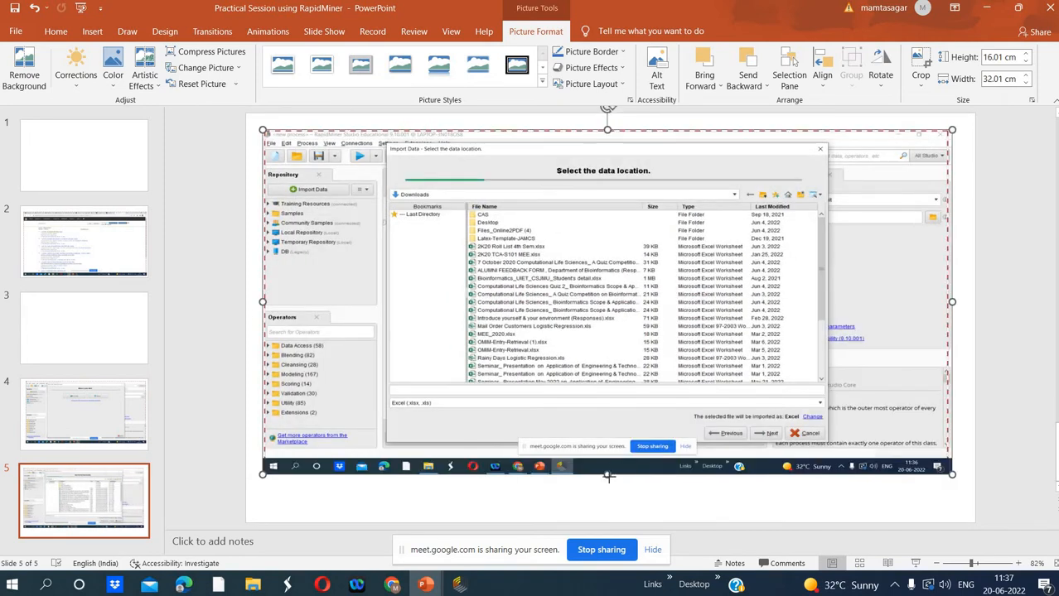
{"action": "left_click_drag", "start_coordinate": [607, 476], "coordinate": [608, 513]}
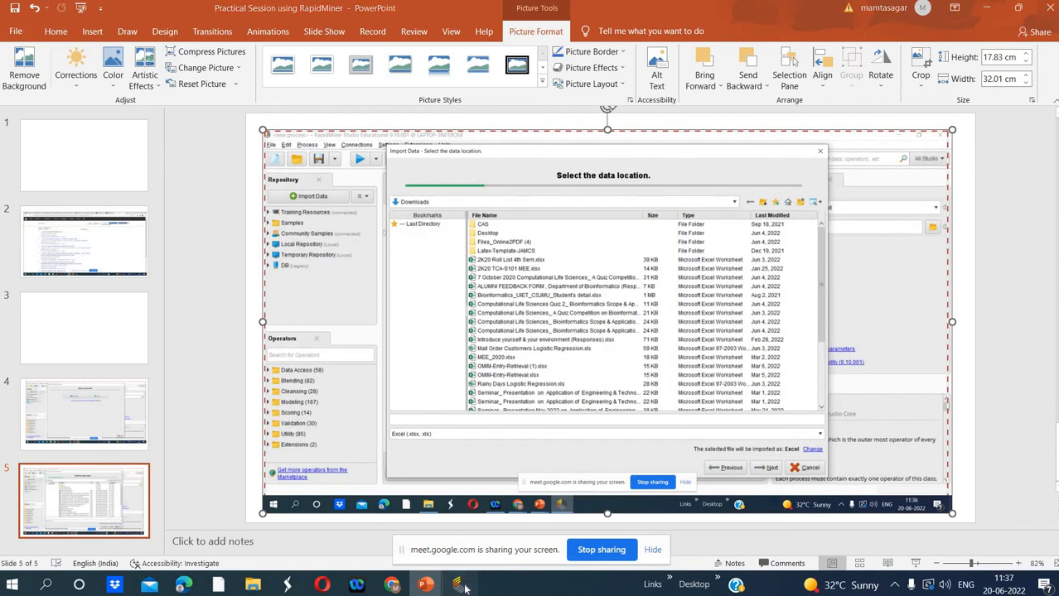
Advance the RapidMiner import to the cell selection page and paste its screenshot on a new slide 6 in PowerPoint
{"action": "left_click", "coordinate": [460, 585]}
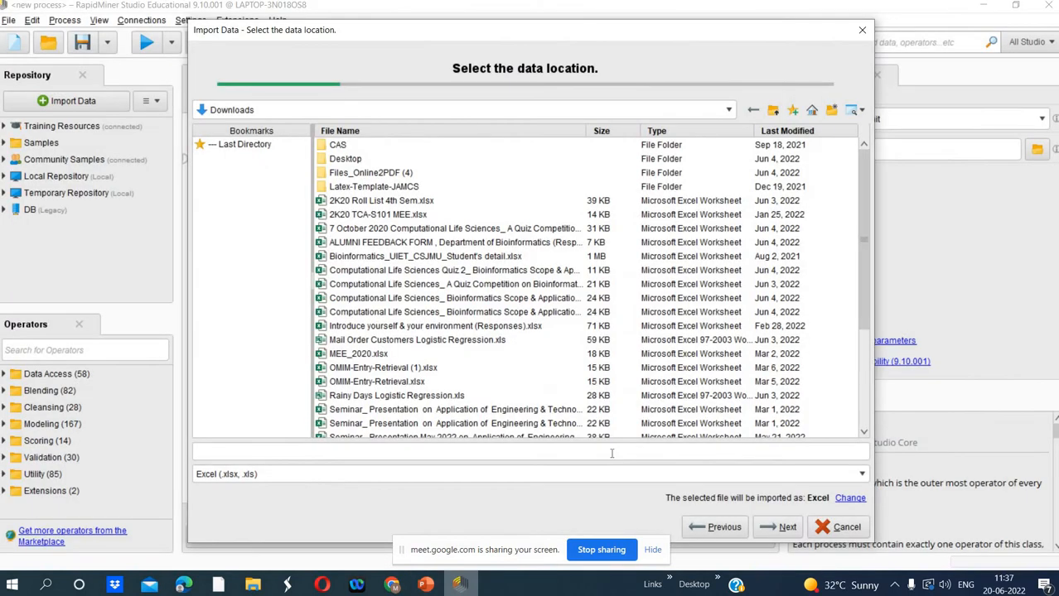
{"action": "left_click", "coordinate": [779, 528]}
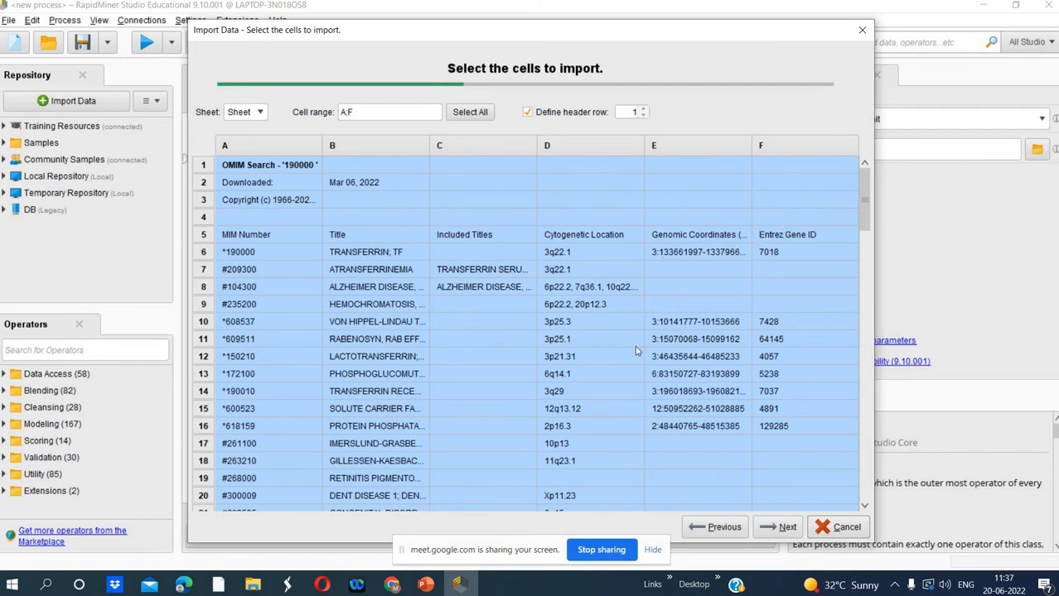
{"action": "left_click", "coordinate": [425, 585]}
{"action": "left_click", "coordinate": [576, 529]}
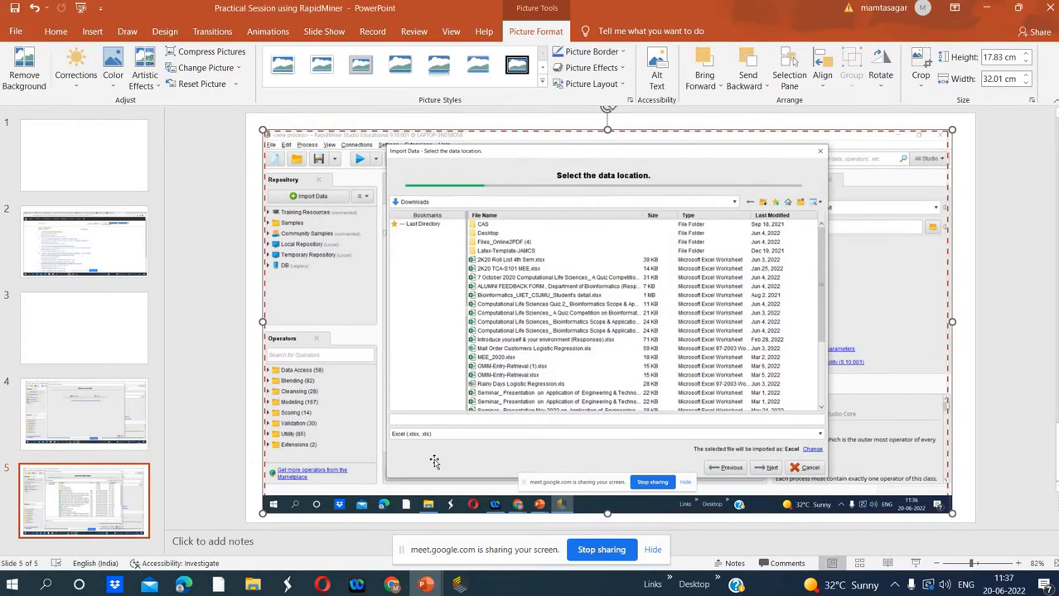
{"action": "left_click", "coordinate": [135, 473]}
{"action": "key", "text": "Return"}
{"action": "right_click", "coordinate": [317, 240]}
{"action": "left_click", "coordinate": [367, 305]}
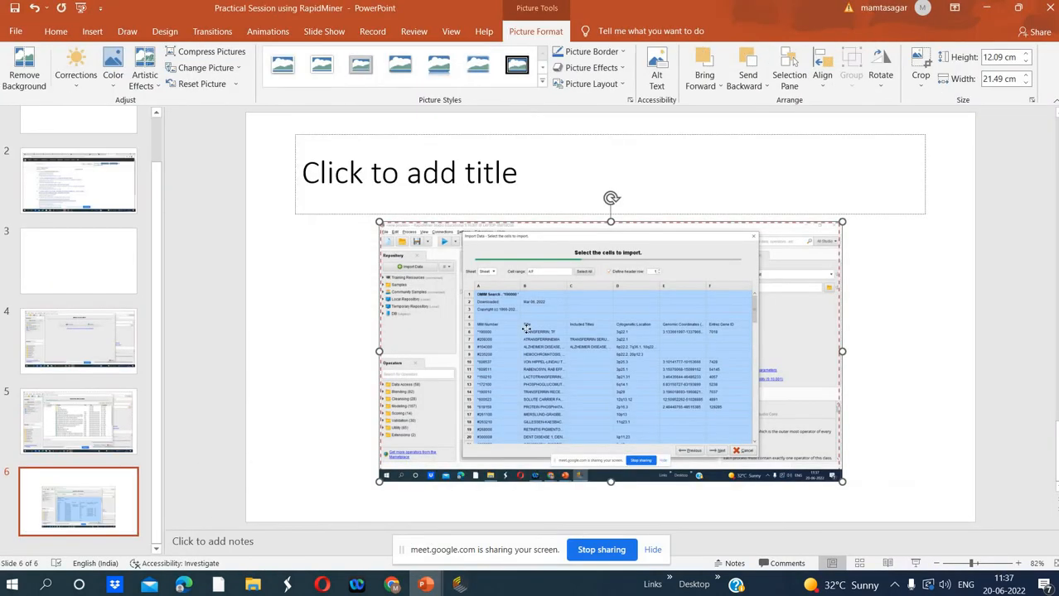
Stretch the cell selection screenshot on slide 6 to 17.99 × 33.58 cm and deselect it
{"action": "left_click_drag", "start_coordinate": [609, 220], "coordinate": [609, 126]}
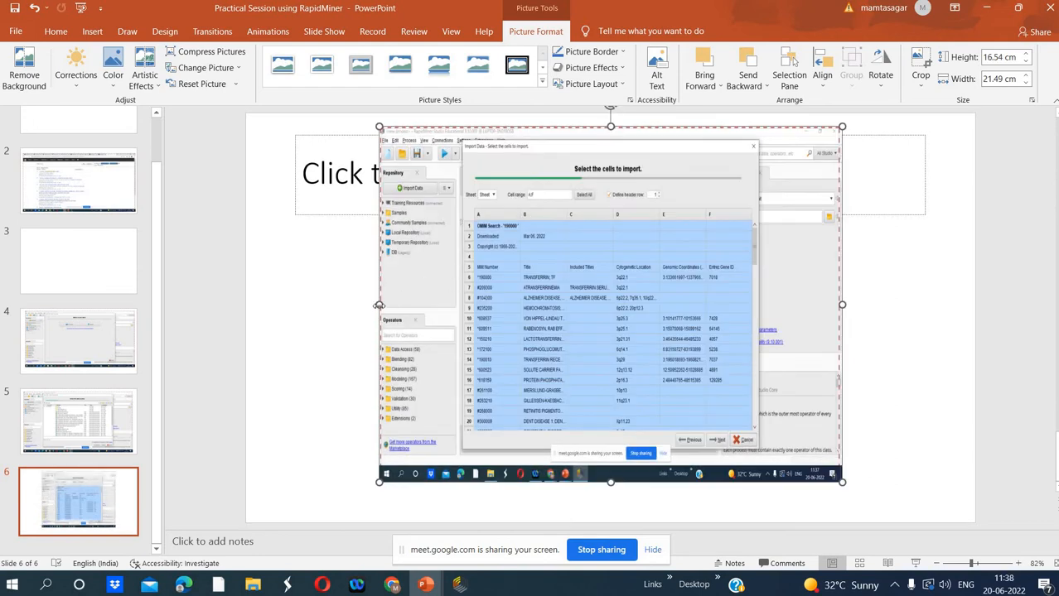
{"action": "left_click_drag", "start_coordinate": [377, 305], "coordinate": [252, 305]}
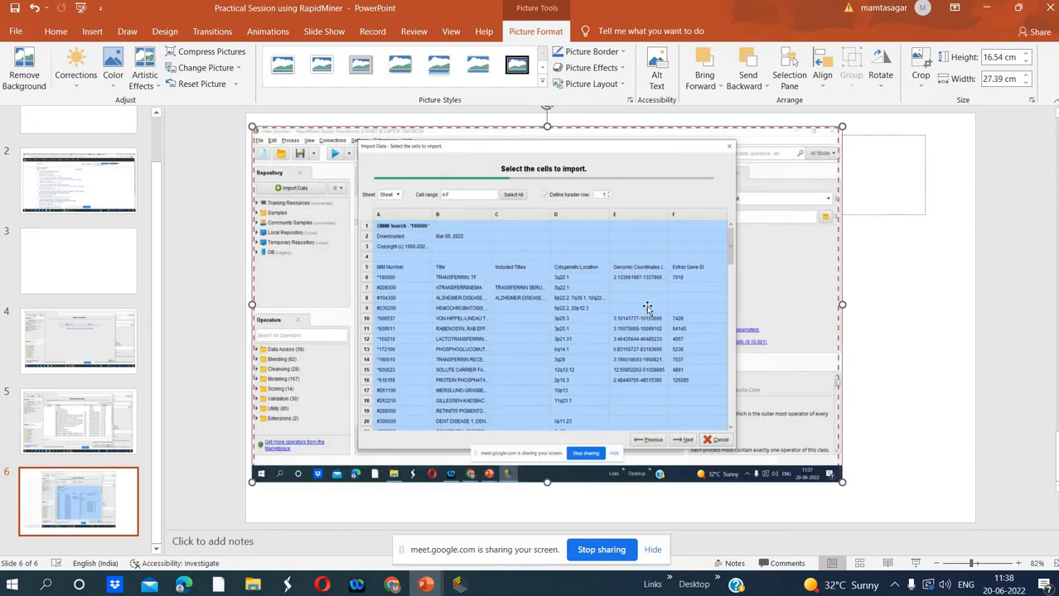
{"action": "left_click_drag", "start_coordinate": [841, 305], "coordinate": [975, 292]}
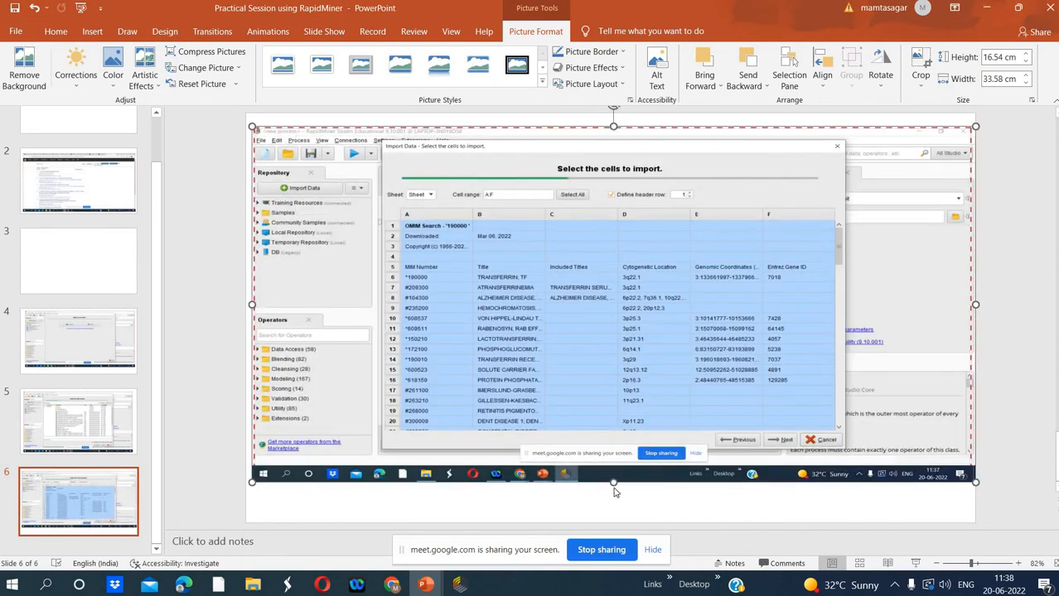
{"action": "left_click", "coordinate": [615, 492]}
{"action": "left_click", "coordinate": [614, 458]}
{"action": "left_click_drag", "start_coordinate": [614, 482], "coordinate": [614, 514]}
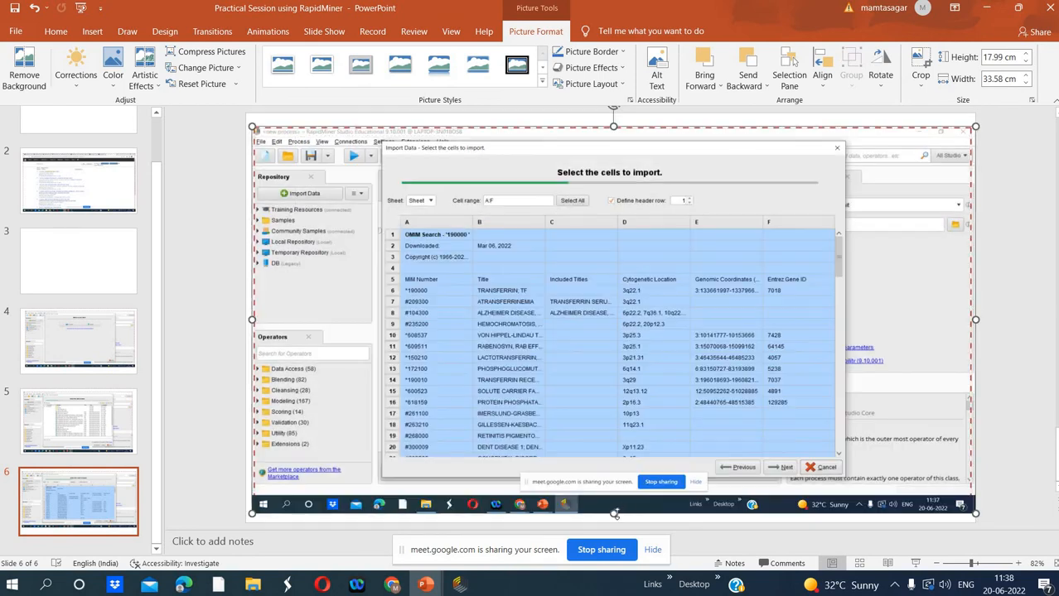
{"action": "left_click", "coordinate": [1009, 281]}
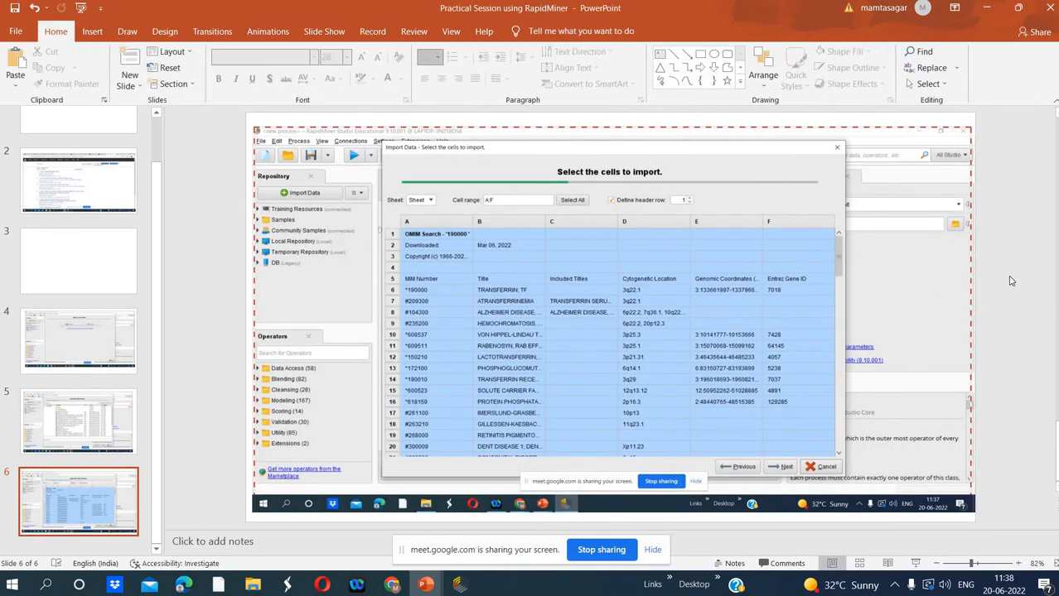
In RapidMiner, examine the OMIM sheet's MIM Number, Title, Included Titles and Cytogenetic Location columns, including the rows further down
{"action": "left_click", "coordinate": [461, 586]}
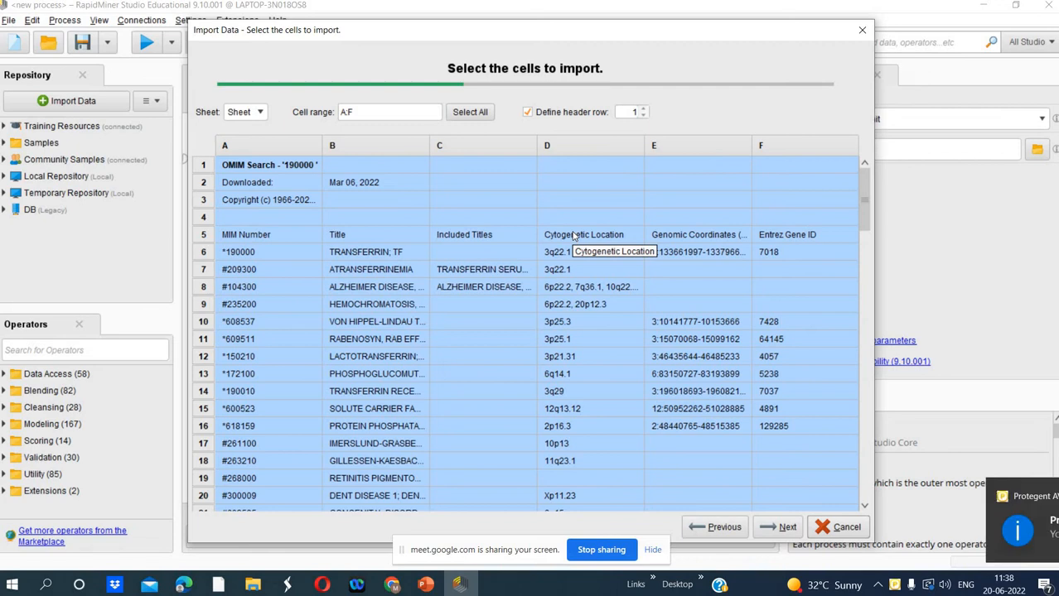
{"action": "left_click", "coordinate": [352, 284]}
{"action": "left_click", "coordinate": [358, 259]}
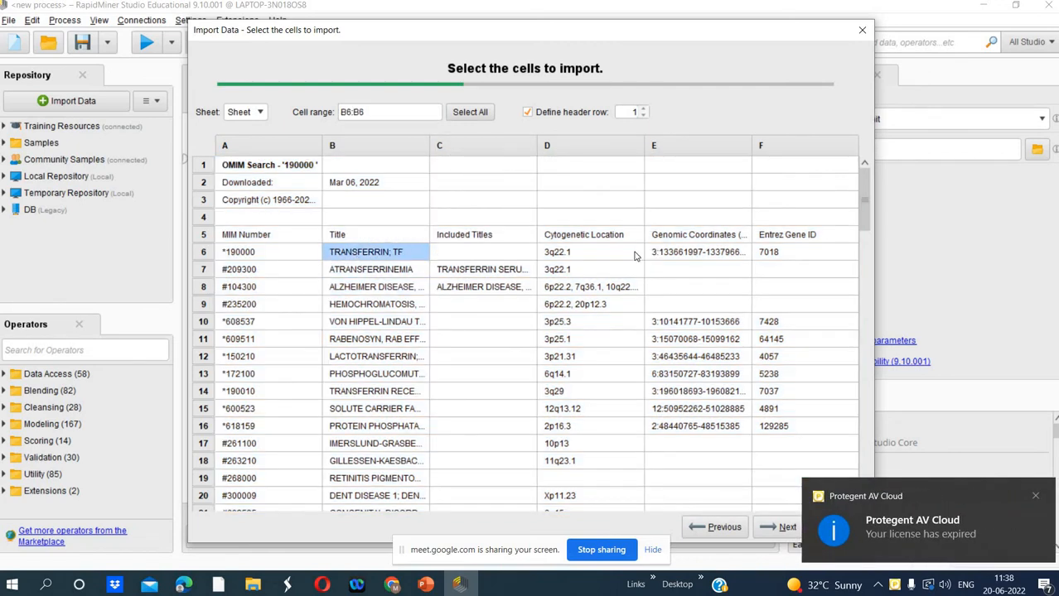
{"action": "left_click_drag", "start_coordinate": [864, 223], "coordinate": [891, 192]}
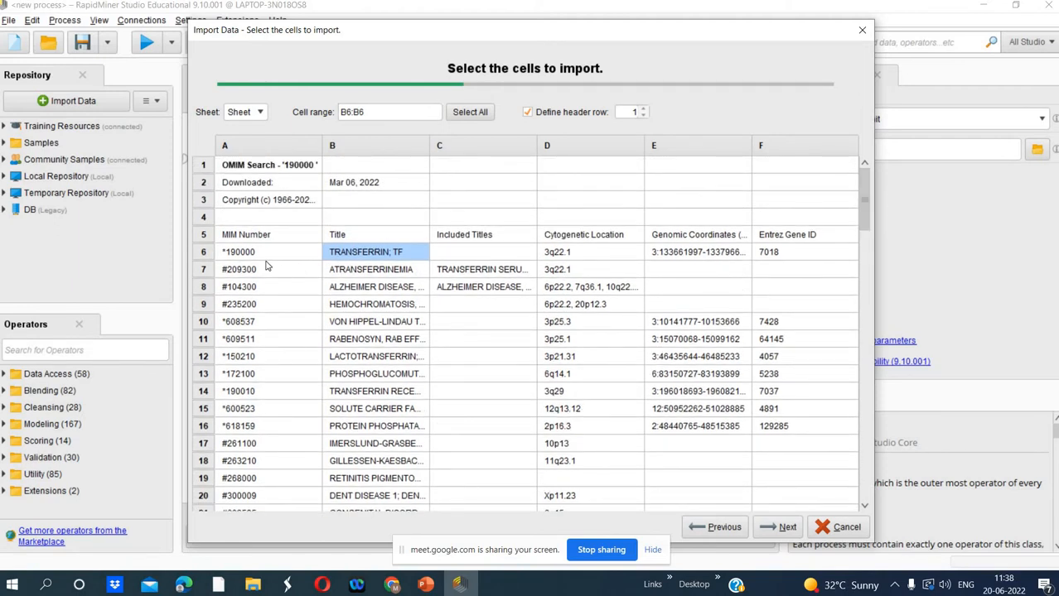
{"action": "left_click", "coordinate": [274, 425]}
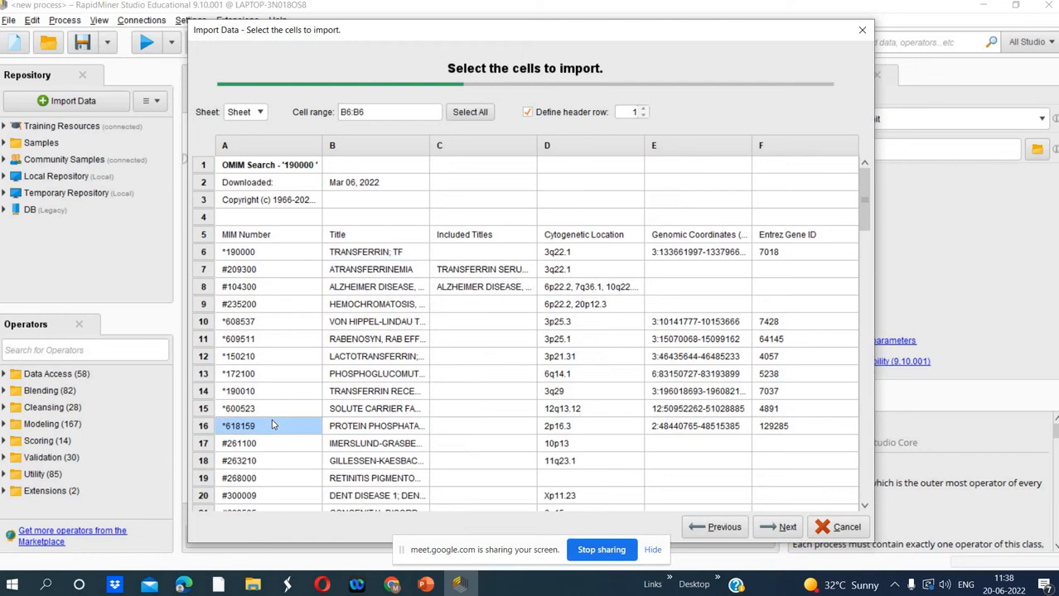
{"action": "left_click", "coordinate": [373, 288]}
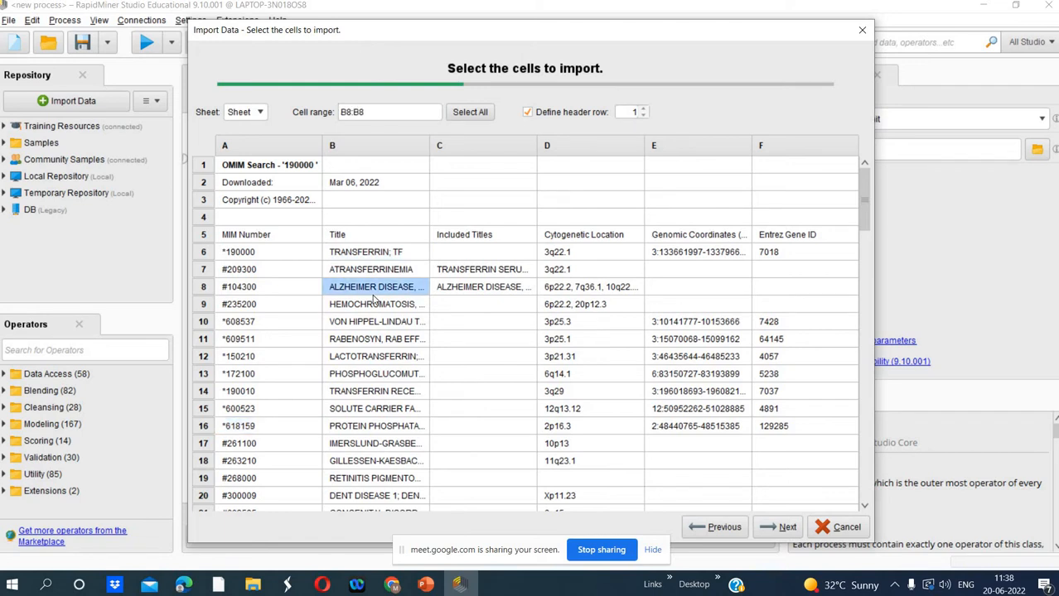
{"action": "left_click", "coordinate": [381, 238]}
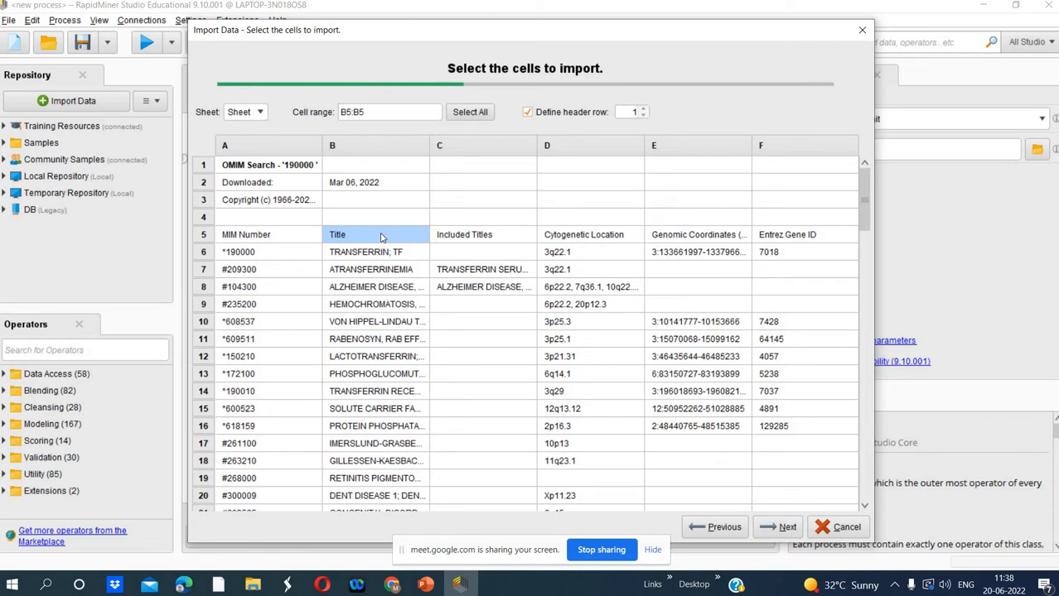
{"action": "left_click", "coordinate": [477, 251]}
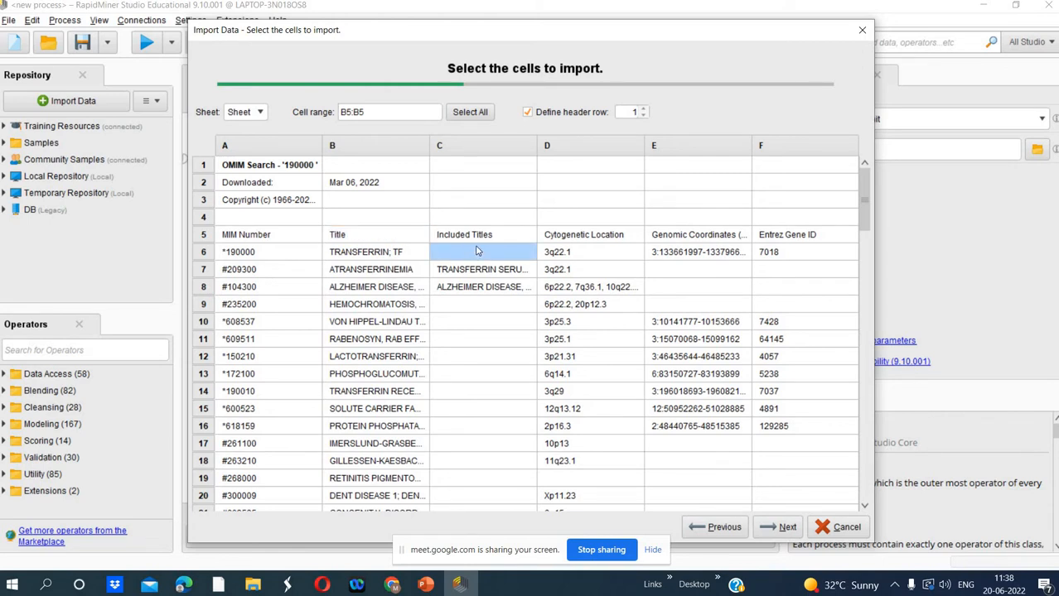
{"action": "left_click", "coordinate": [489, 342]}
{"action": "left_click", "coordinate": [611, 239]}
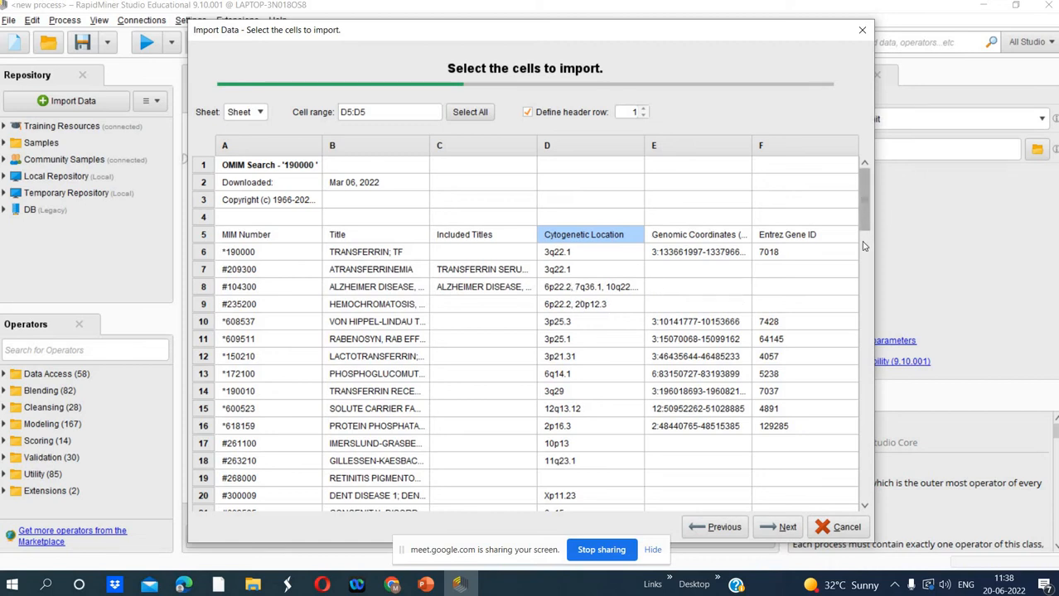
{"action": "scroll", "coordinate": [862, 249], "scroll_direction": "down", "scroll_amount": 5}
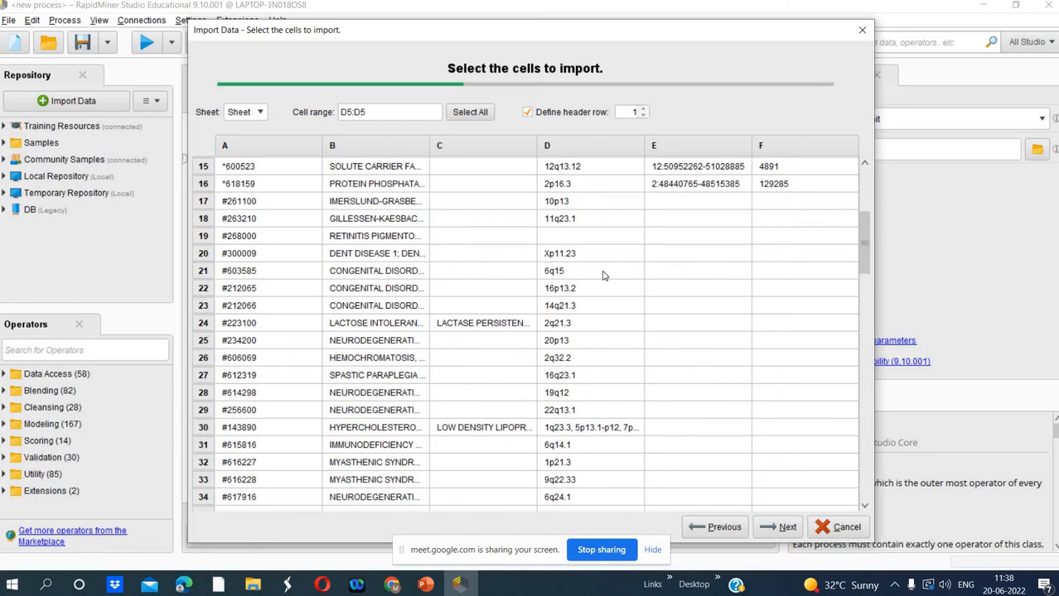
{"action": "left_click", "coordinate": [604, 275]}
{"action": "left_click_drag", "start_coordinate": [860, 247], "coordinate": [892, 169]}
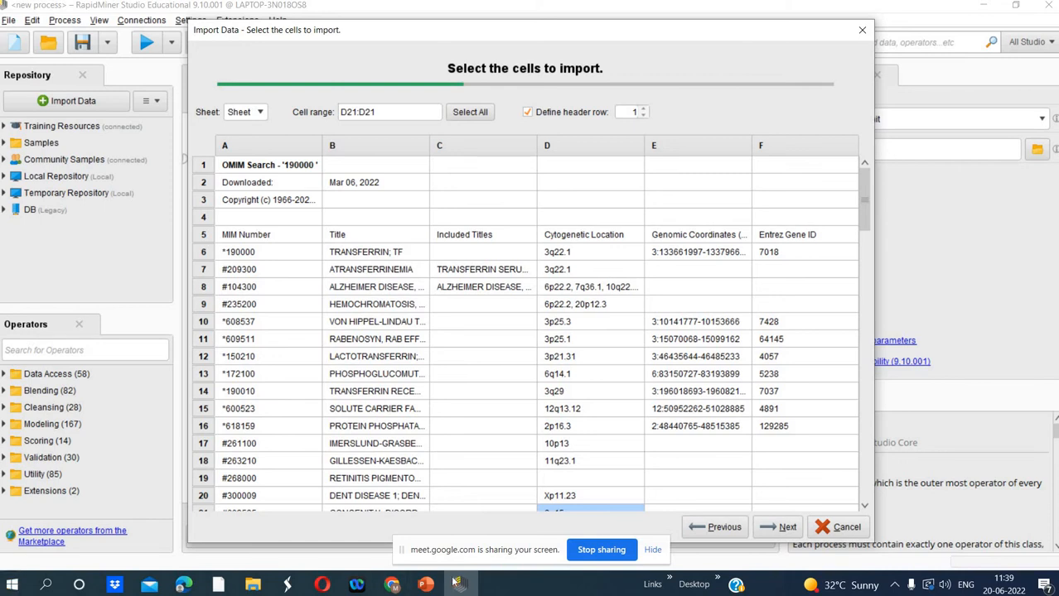
Switch to the Practical Session using RapidMiner presentation and paste the new cell selection screenshot on a new slide 7
{"action": "left_click", "coordinate": [425, 585]}
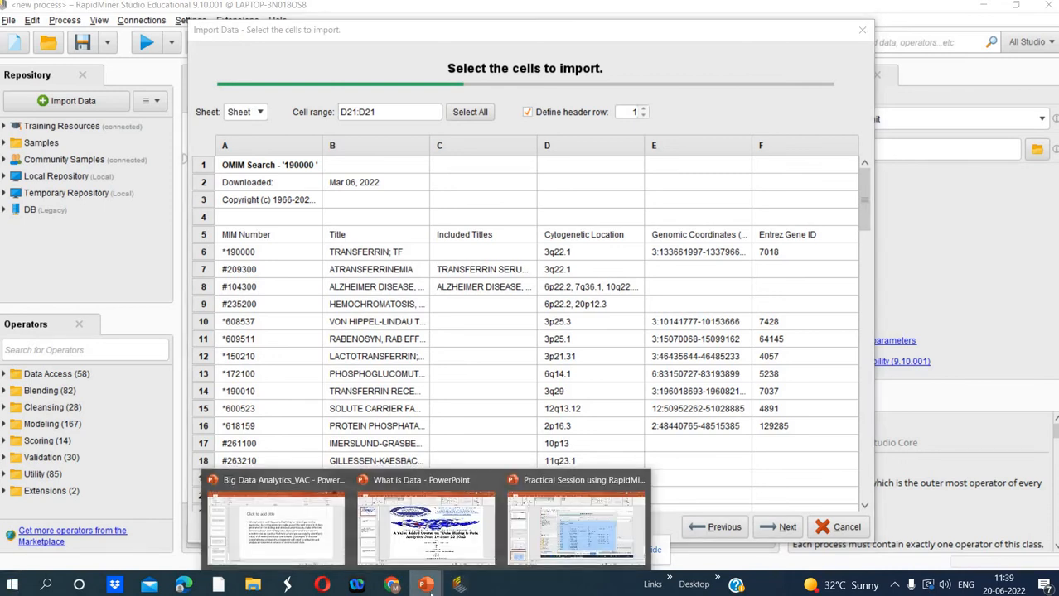
{"action": "left_click", "coordinate": [572, 537]}
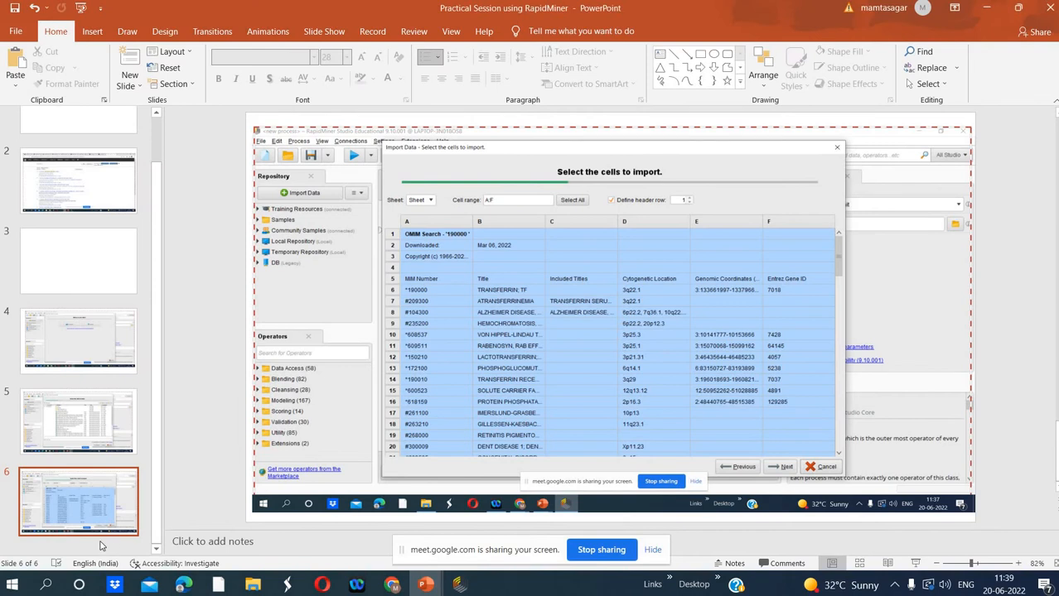
{"action": "key", "text": "ctrl+m"}
{"action": "right_click", "coordinate": [329, 249]}
{"action": "left_click", "coordinate": [380, 309]}
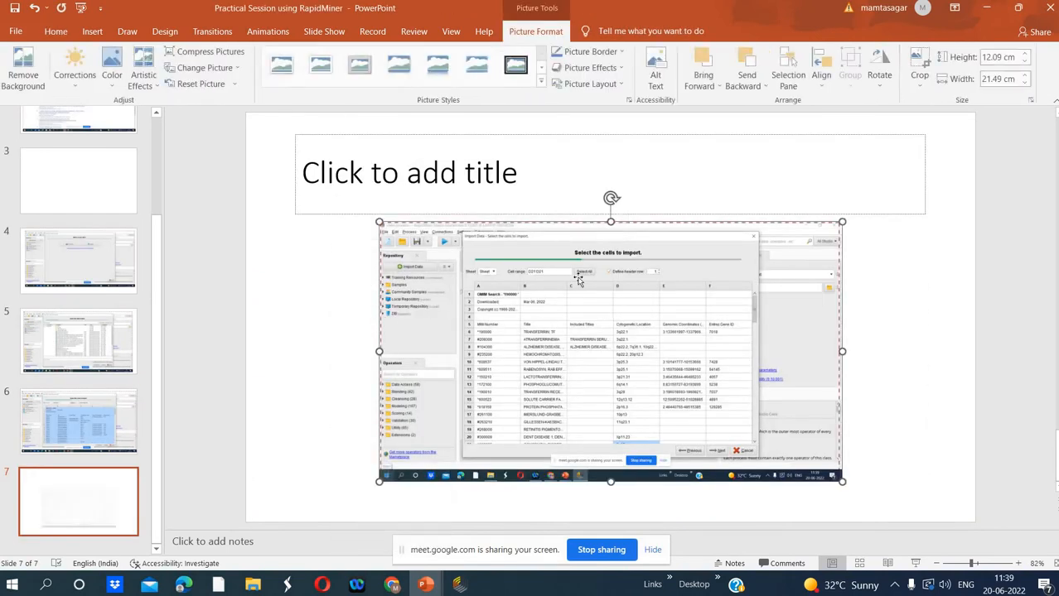
Enlarge the screenshot on slide 7 to a width of 32.45 cm, stretching its height to nearly fill the slide
{"action": "left_click_drag", "start_coordinate": [611, 219], "coordinate": [611, 130]}
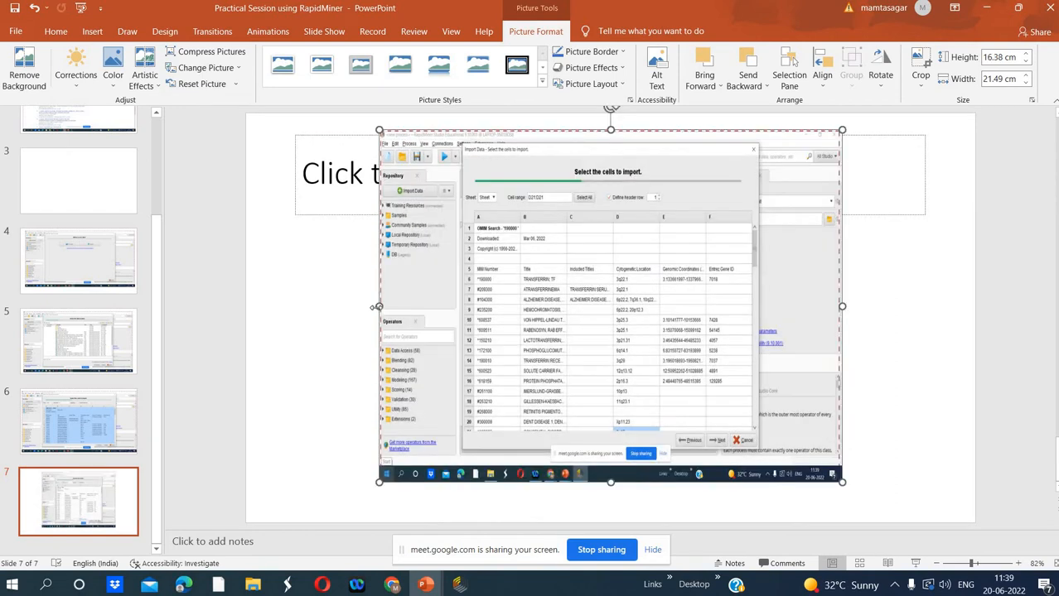
{"action": "left_click_drag", "start_coordinate": [377, 307], "coordinate": [261, 306]}
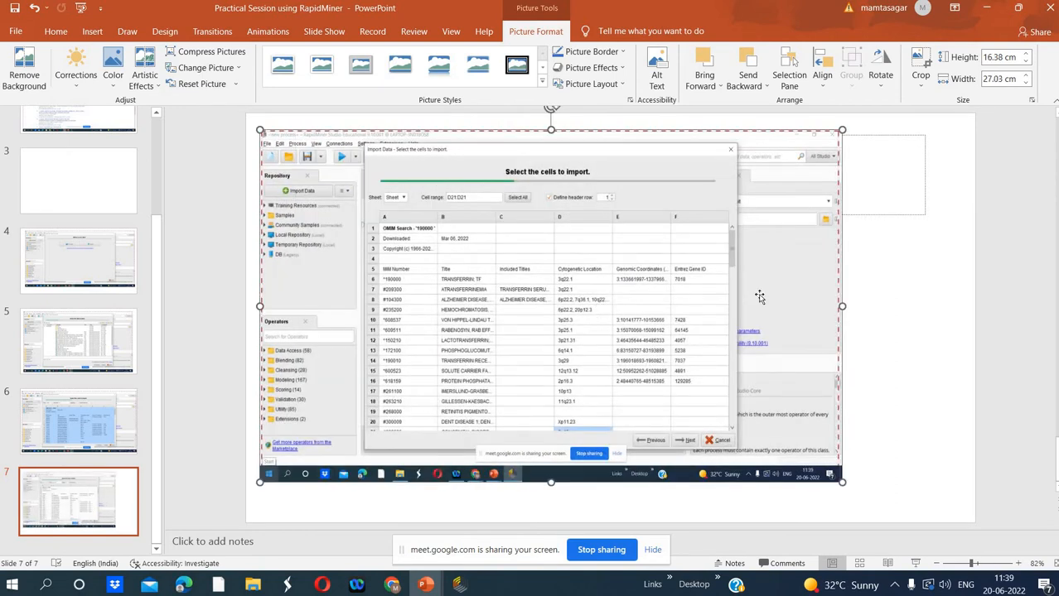
{"action": "left_click_drag", "start_coordinate": [843, 307], "coordinate": [958, 307]}
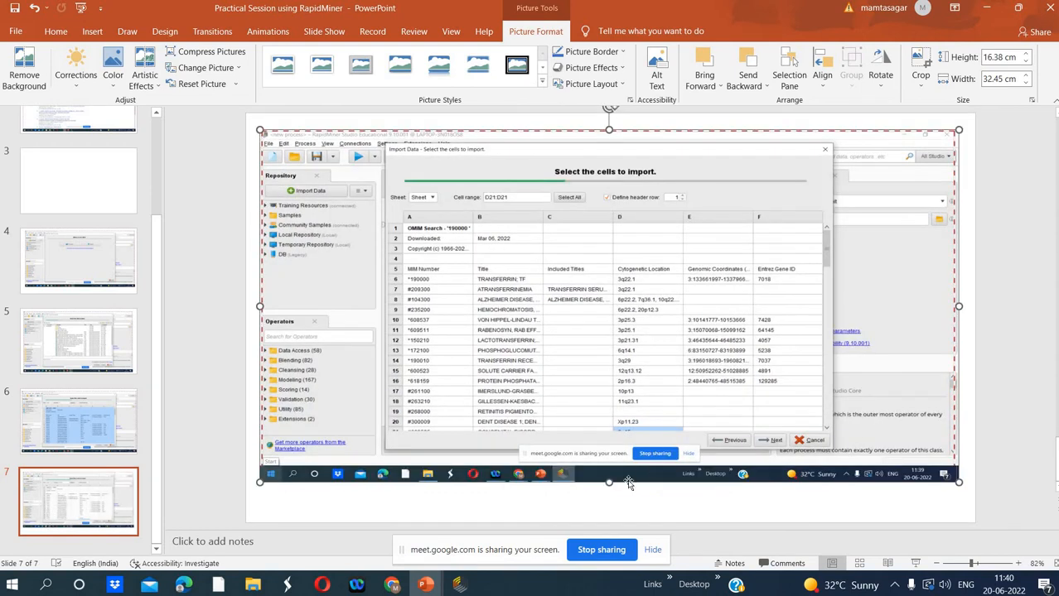
{"action": "left_click_drag", "start_coordinate": [609, 483], "coordinate": [609, 512]}
Add an empty slide 8 after slide 7, place the cursor in its content box and return to RapidMiner
{"action": "left_click", "coordinate": [91, 538]}
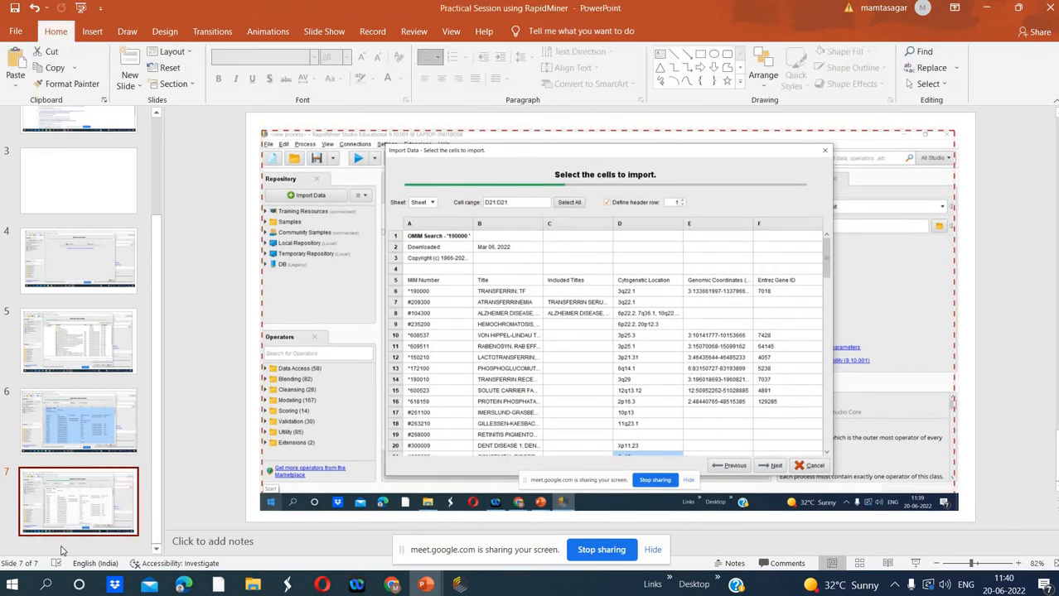
{"action": "right_click", "coordinate": [73, 542]}
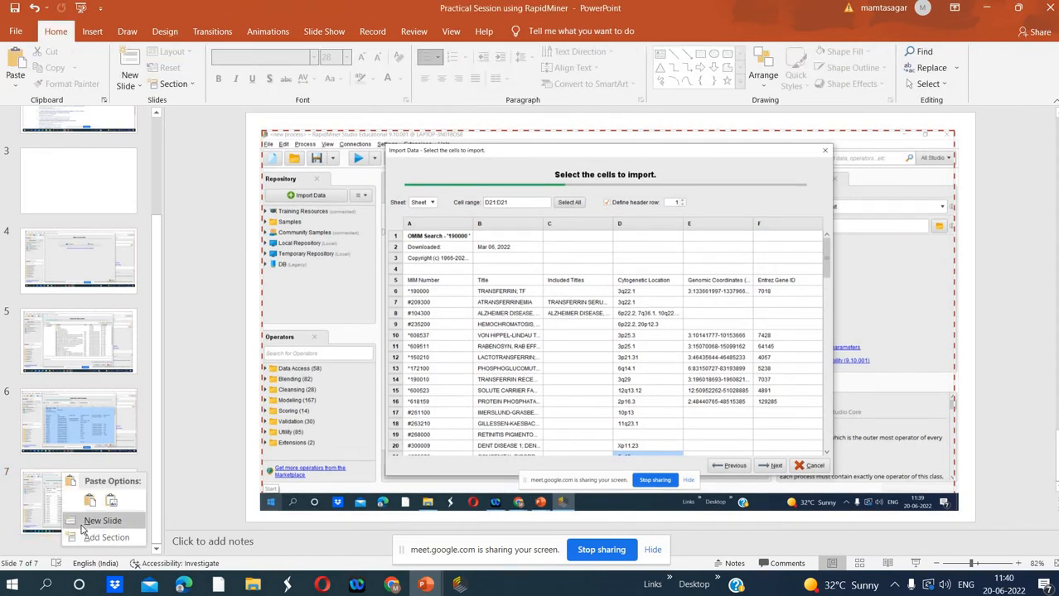
{"action": "left_click", "coordinate": [91, 521]}
{"action": "left_click", "coordinate": [417, 314]}
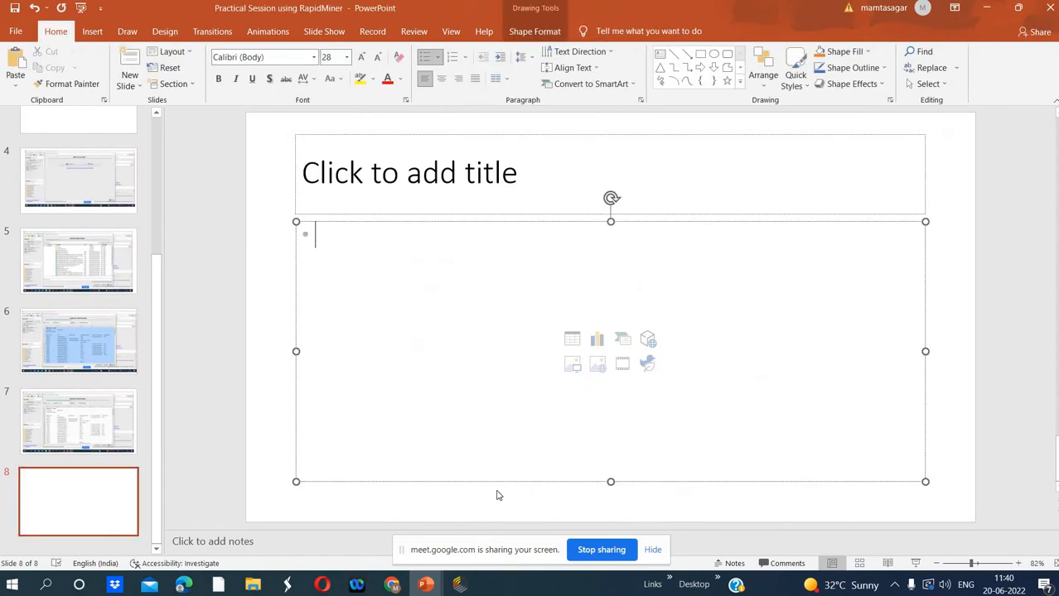
{"action": "left_click", "coordinate": [458, 585]}
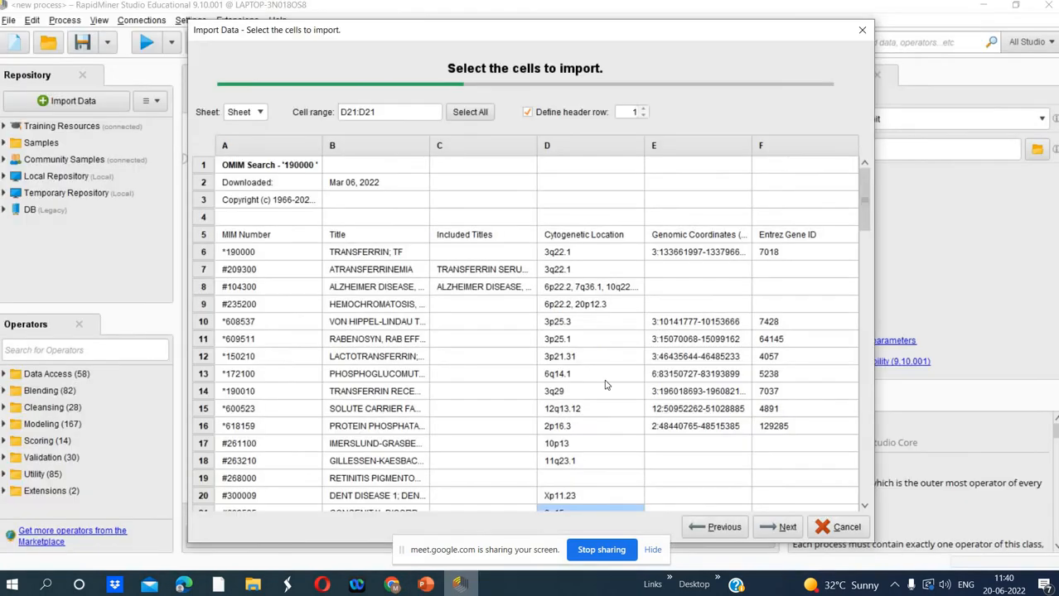
{"action": "left_click", "coordinate": [787, 530]}
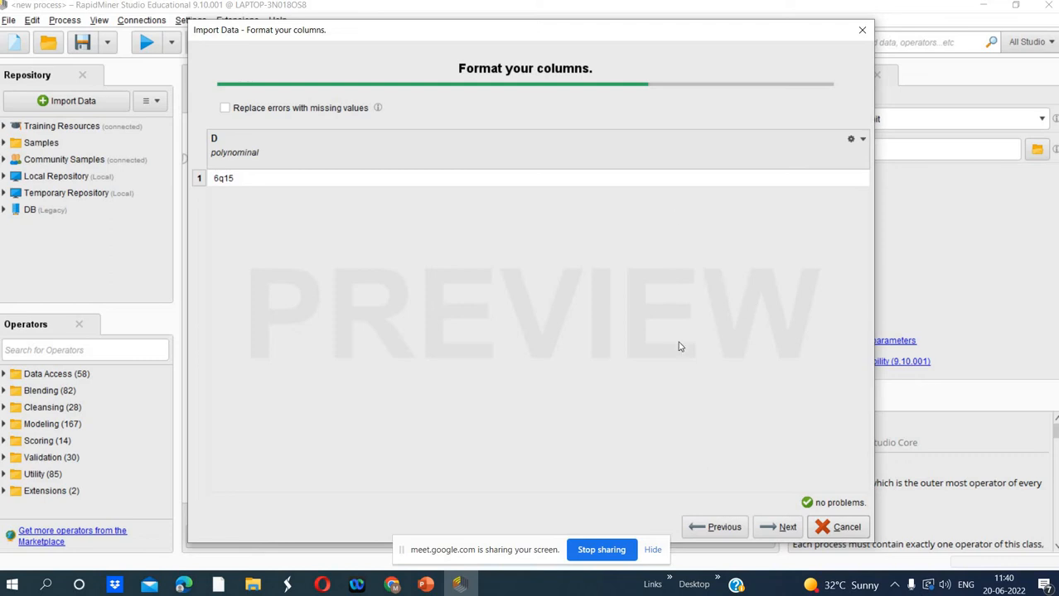
{"action": "left_click", "coordinate": [721, 536]}
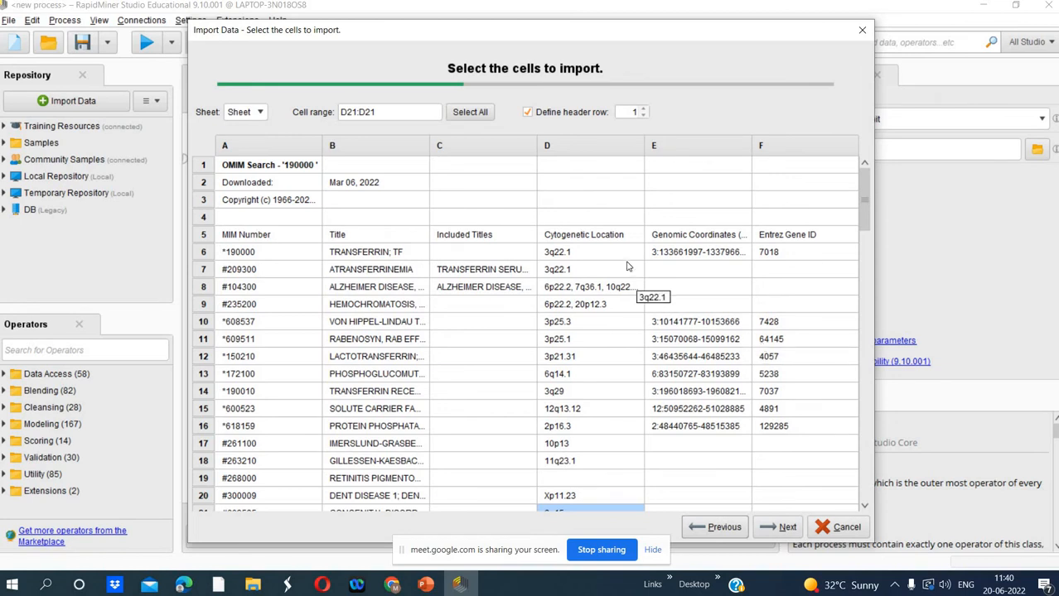
{"action": "left_click", "coordinate": [427, 215]}
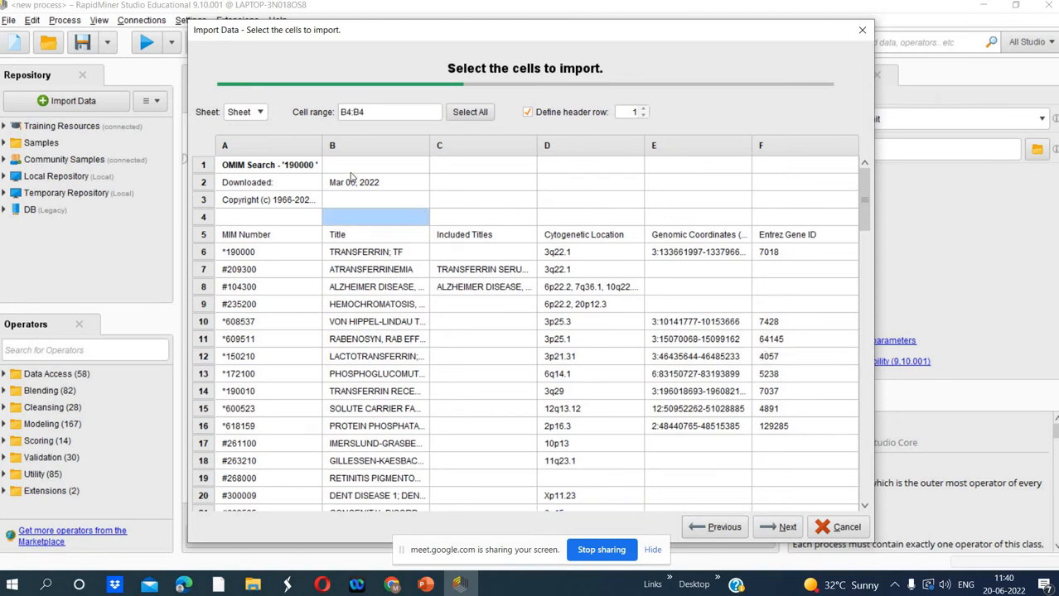
{"action": "left_click", "coordinate": [341, 166]}
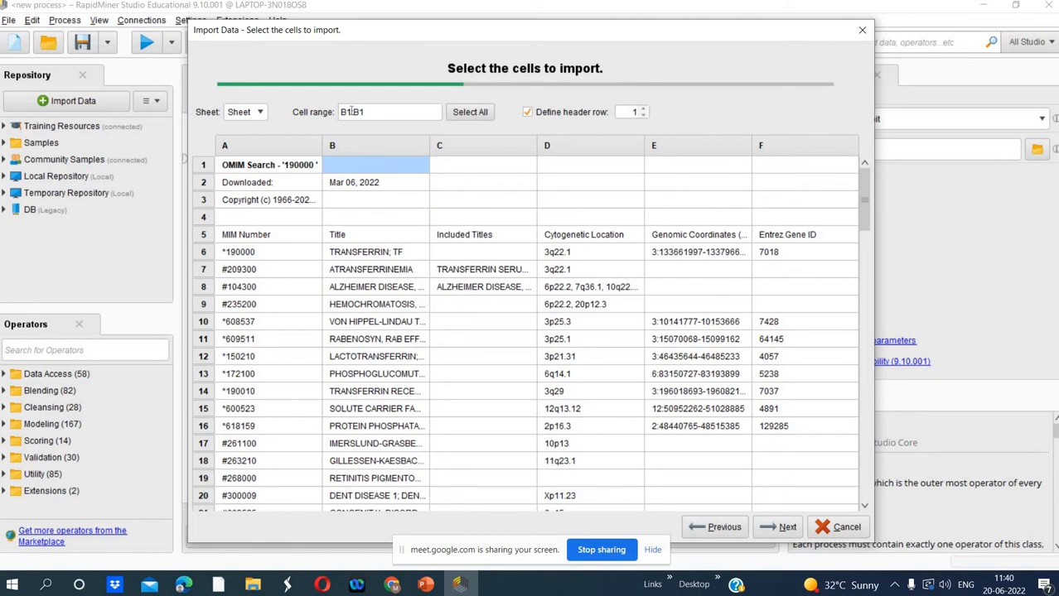
Select all cells of the OMIM sheet, range A:F, for import and proceed to formatting the columns
{"action": "left_click", "coordinate": [468, 113]}
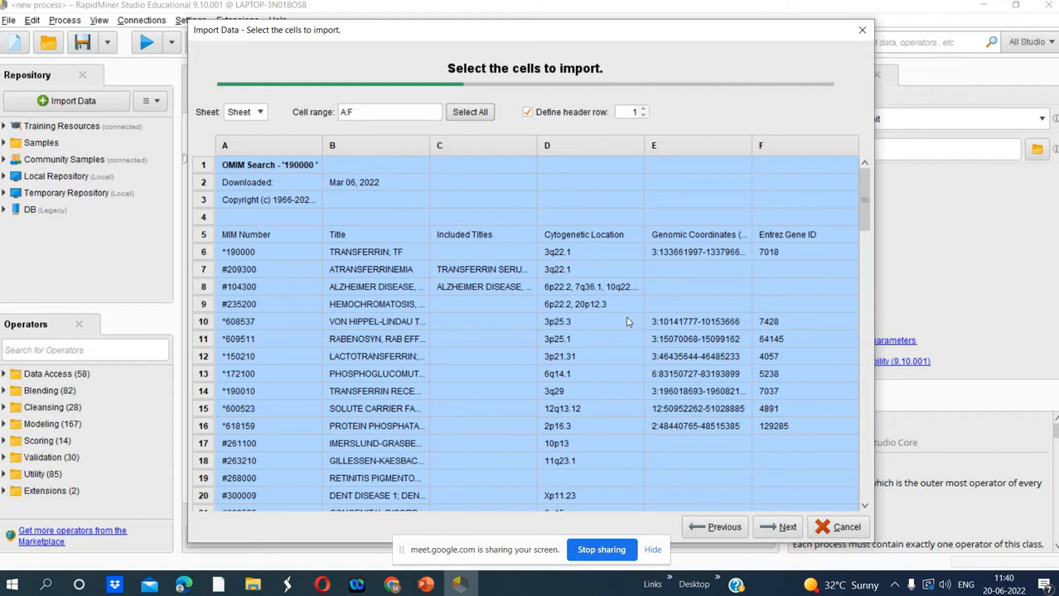
{"action": "left_click", "coordinate": [770, 530]}
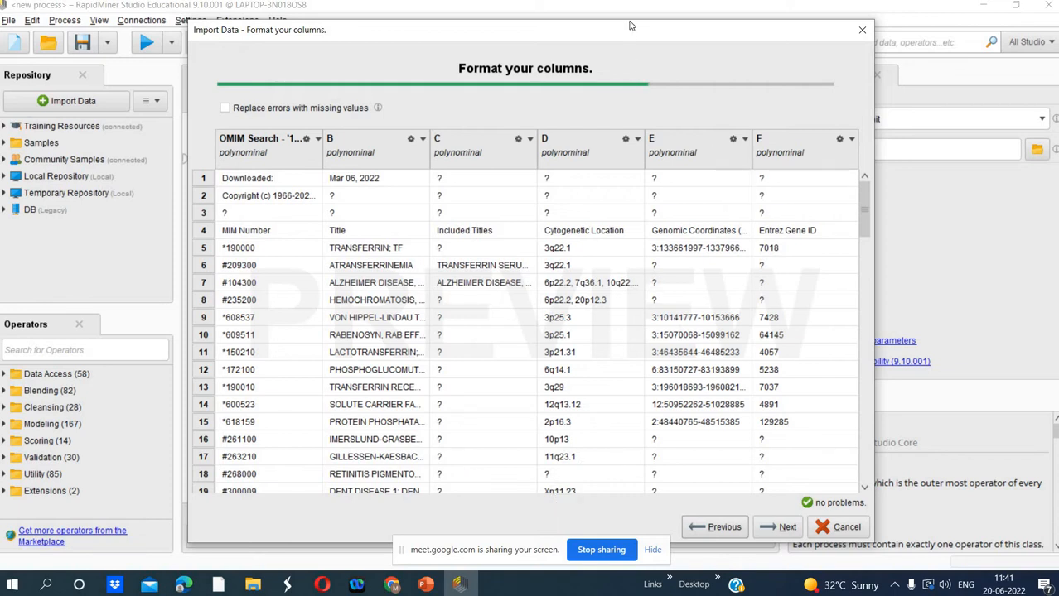
Switch to the Practical Session using RapidMiner presentation and paste the column formatting screenshot as a picture on slide 8
{"action": "left_click", "coordinate": [427, 585]}
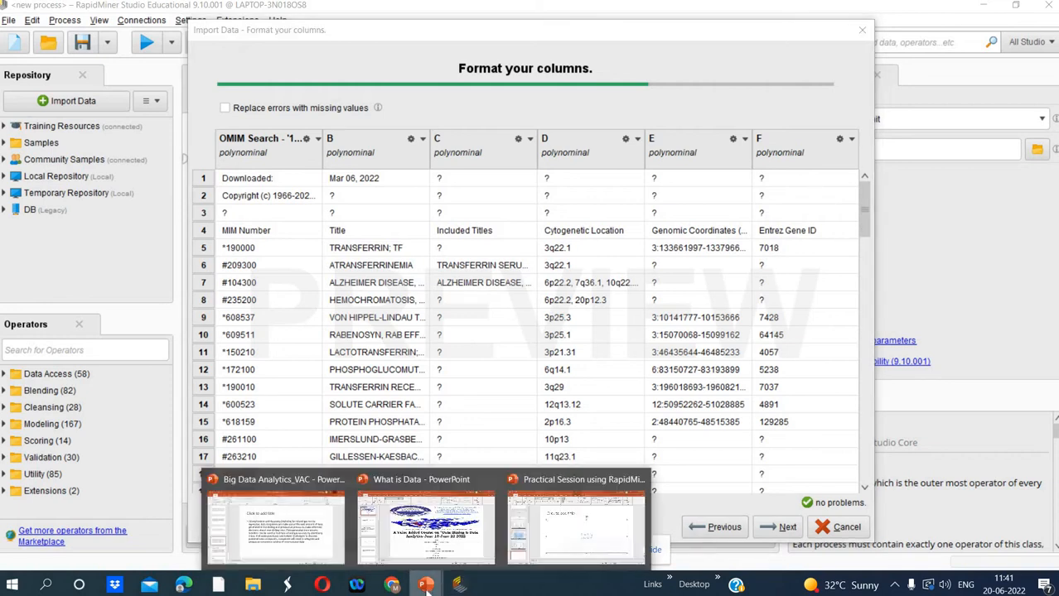
{"action": "left_click", "coordinate": [559, 536]}
{"action": "right_click", "coordinate": [392, 258]}
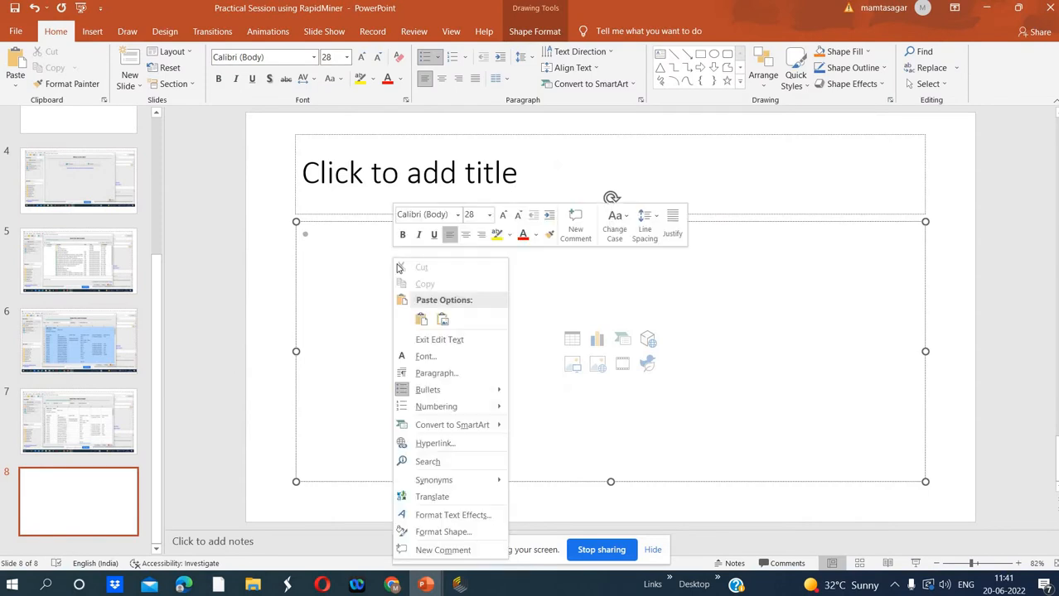
{"action": "left_click", "coordinate": [441, 325]}
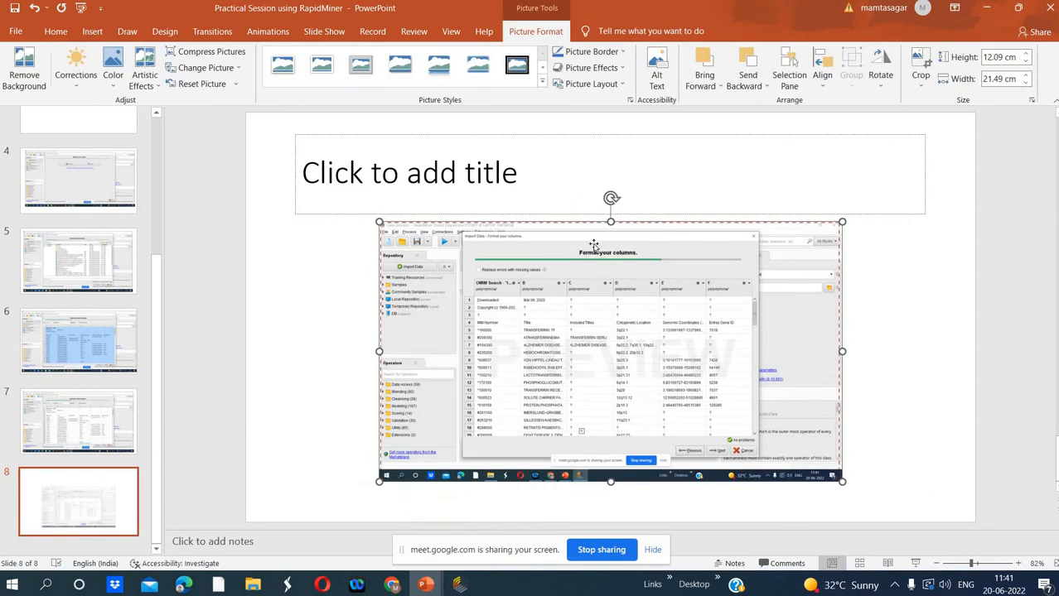
Stretch the screenshot on slide 8 to about 33.5 cm wide and 18.71 cm high so it nearly fills the slide
{"action": "left_click_drag", "start_coordinate": [610, 218], "coordinate": [606, 113]}
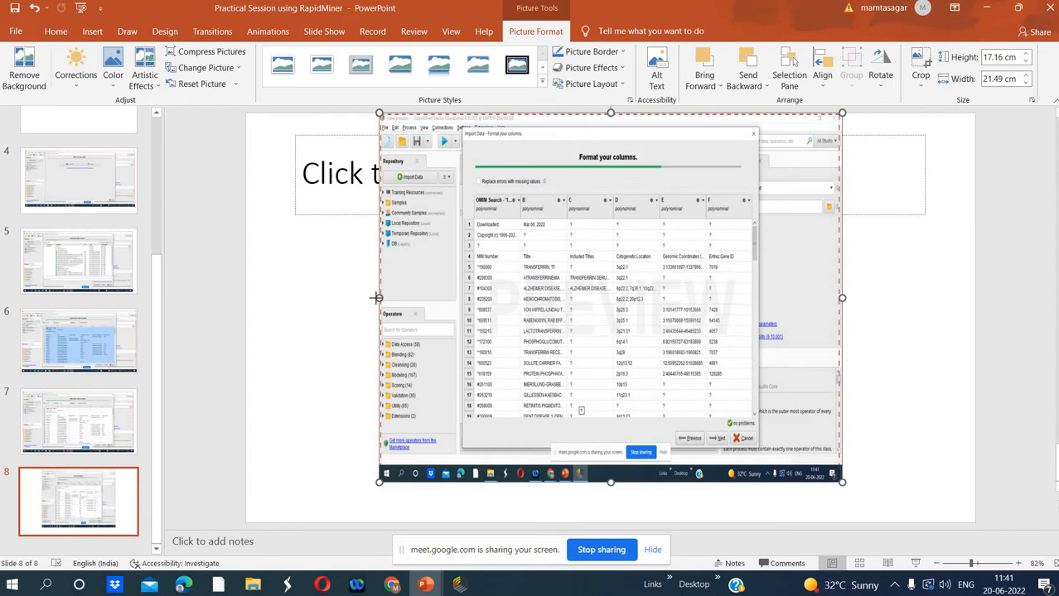
{"action": "left_click_drag", "start_coordinate": [374, 298], "coordinate": [254, 288]}
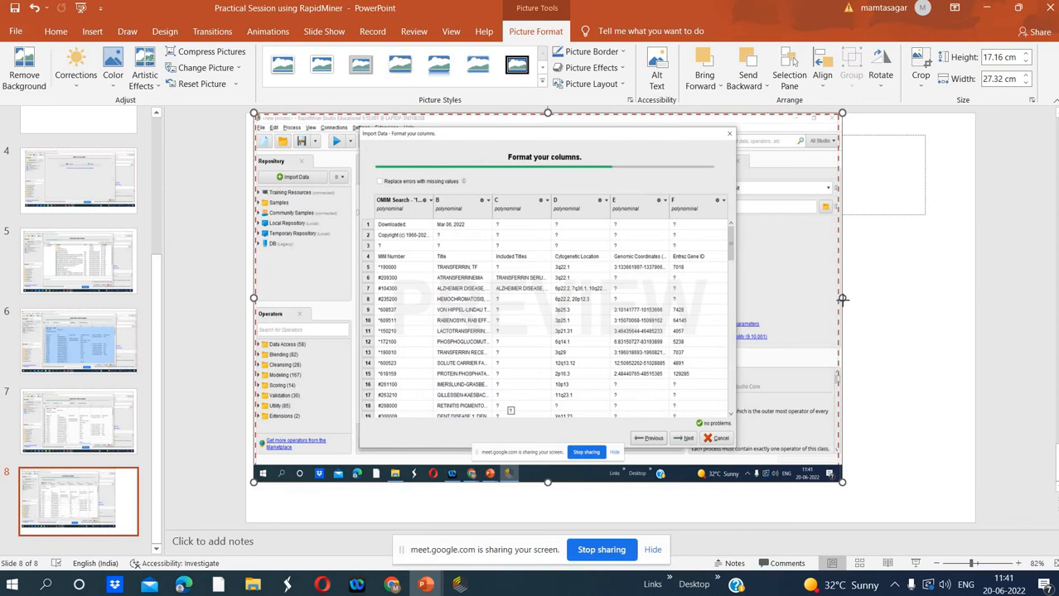
{"action": "left_click_drag", "start_coordinate": [842, 299], "coordinate": [975, 297]}
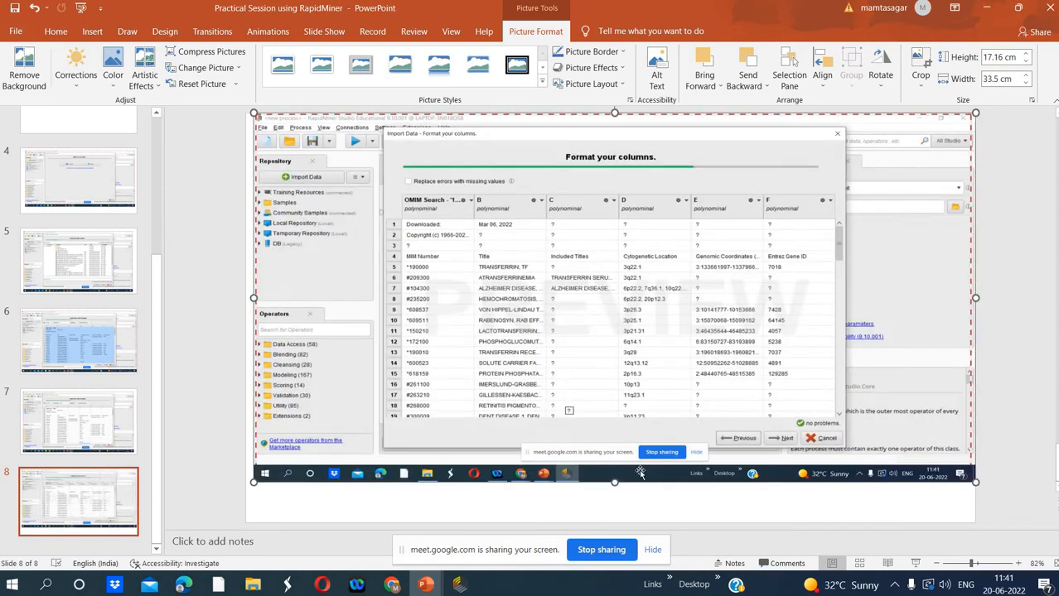
{"action": "left_click_drag", "start_coordinate": [614, 483], "coordinate": [614, 515]}
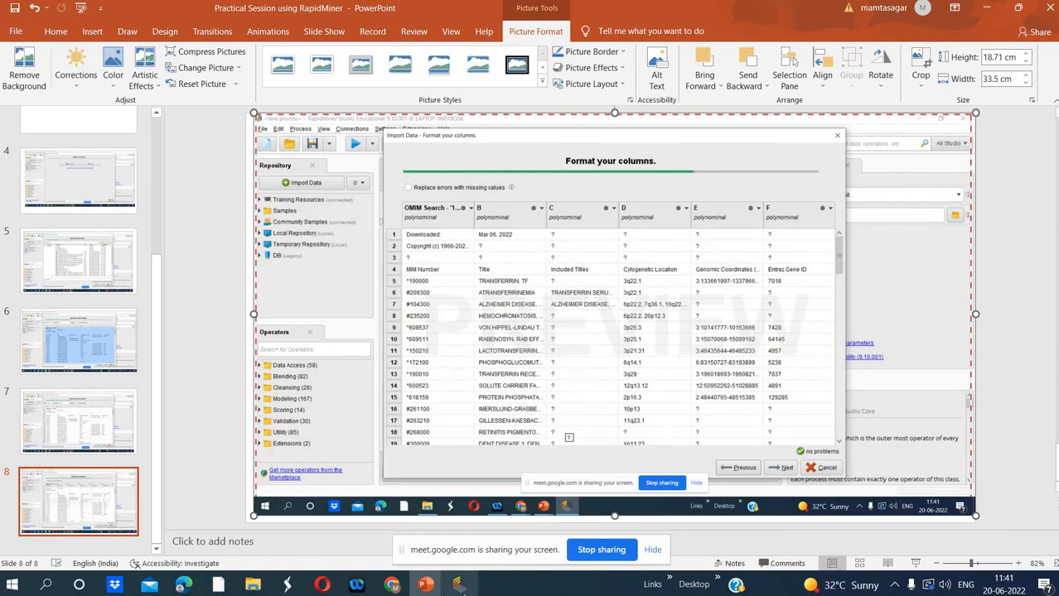
Return to RapidMiner, keep the polynominal column formats and proceed to choosing where to store the data
{"action": "left_click", "coordinate": [527, 482]}
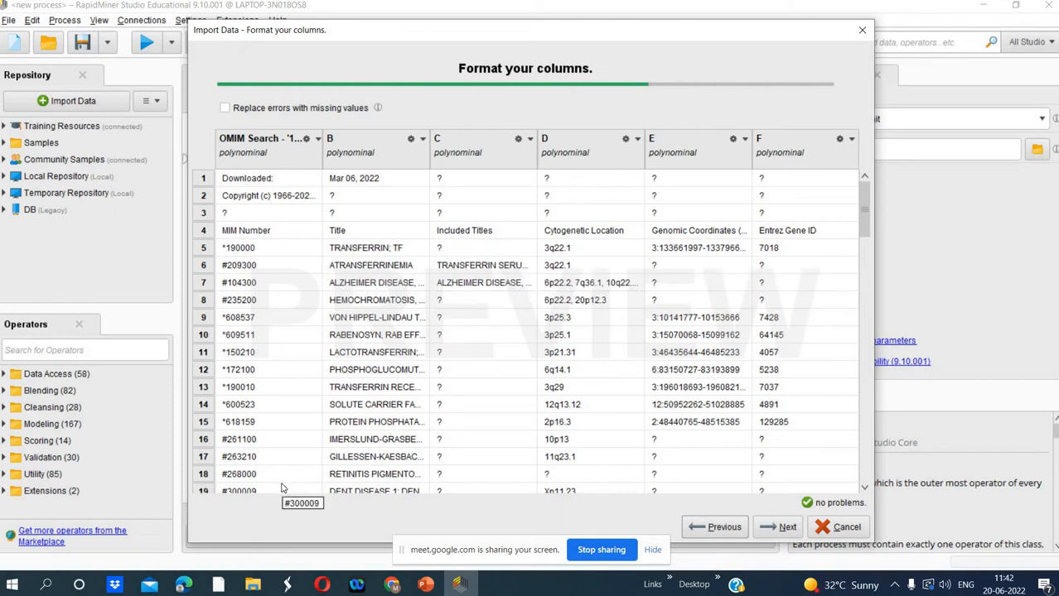
{"action": "left_click", "coordinate": [425, 585]}
{"action": "left_click", "coordinate": [568, 526]}
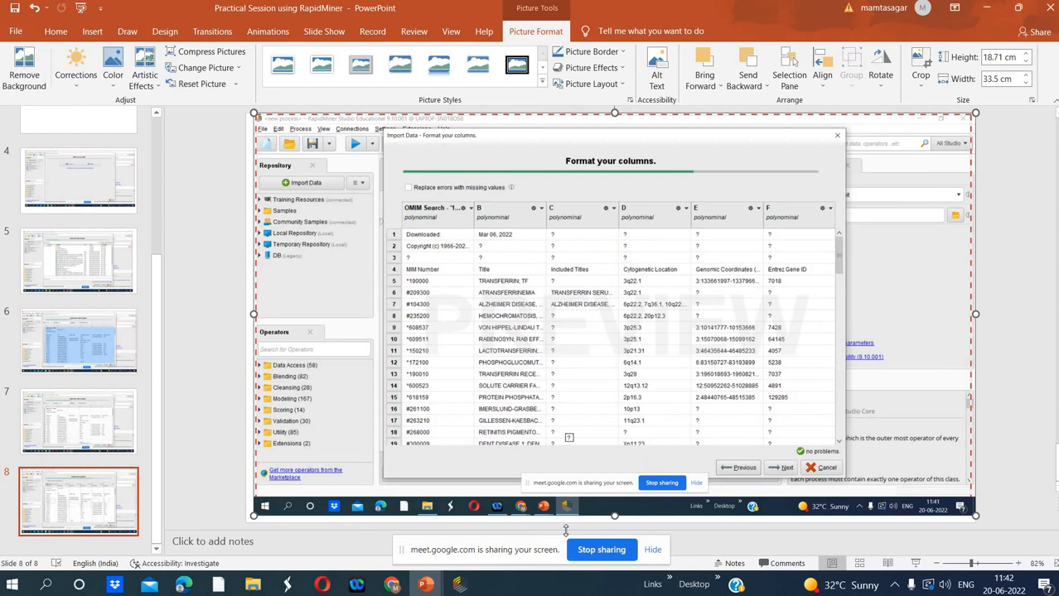
{"action": "left_click", "coordinate": [460, 585]}
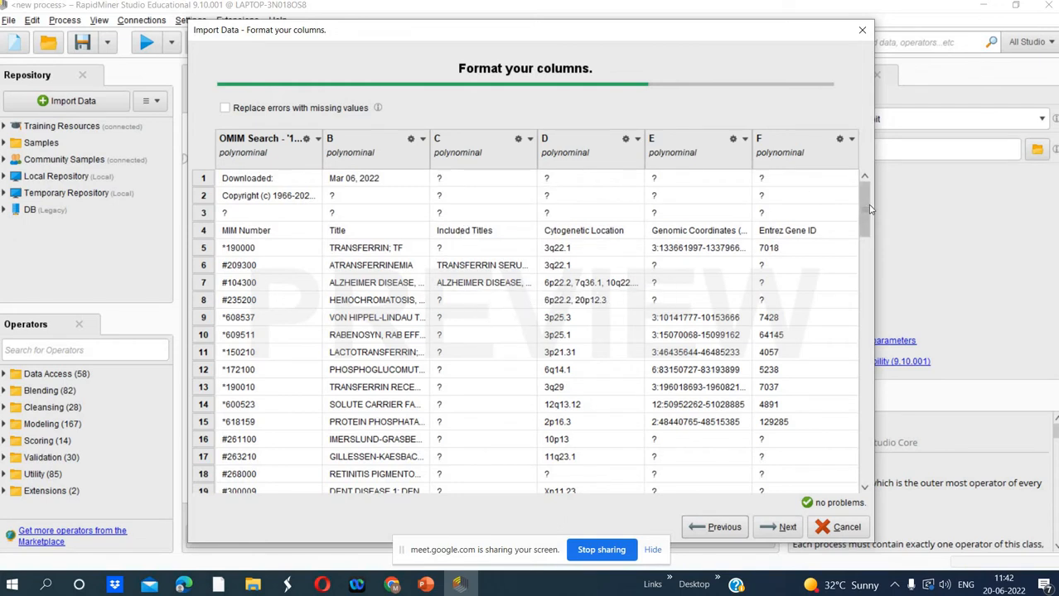
{"action": "left_click_drag", "start_coordinate": [870, 209], "coordinate": [884, 169]}
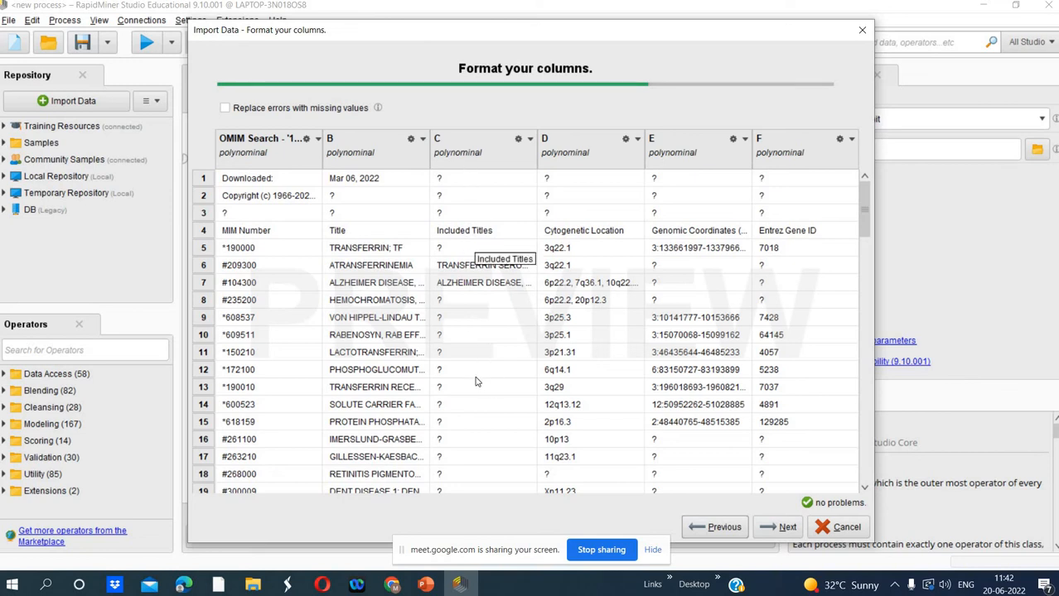
{"action": "left_click", "coordinate": [780, 528]}
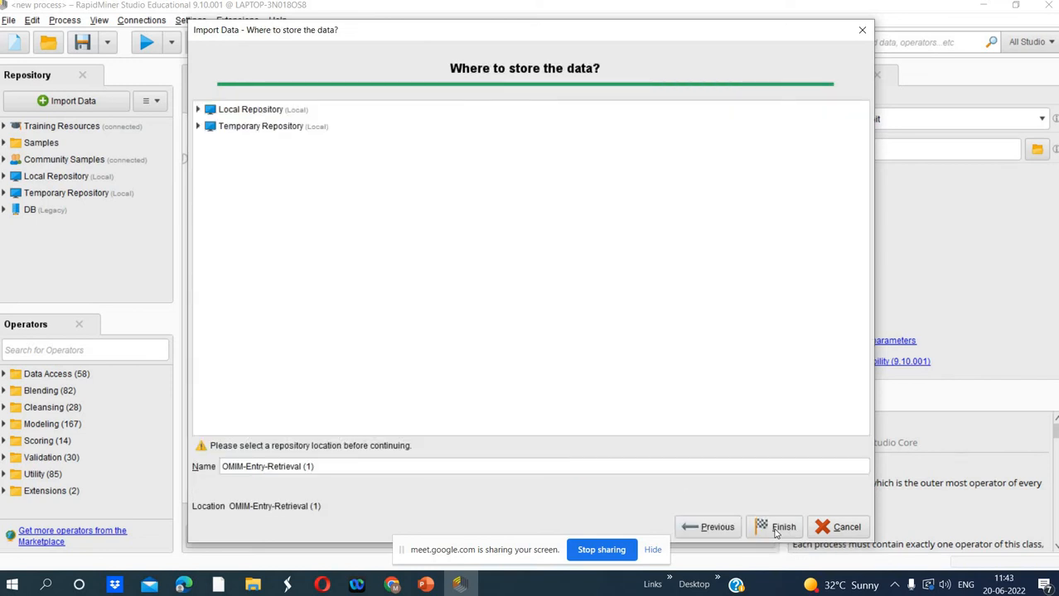
Name the imported data OMIM-Entry-Retrieval 2 and choose the processes folder of the Local Repository as its storage location
{"action": "left_click", "coordinate": [333, 467]}
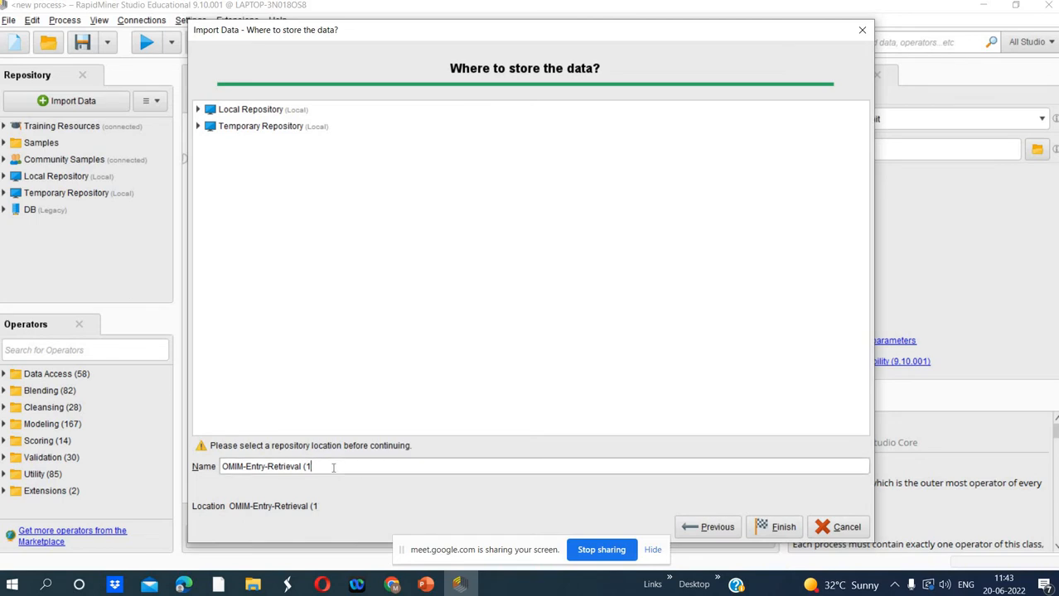
{"action": "key", "text": "BackSpace"}
{"action": "key", "text": "BackSpace"}
{"action": "type", "text": "2"}
{"action": "double_click", "coordinate": [271, 112]}
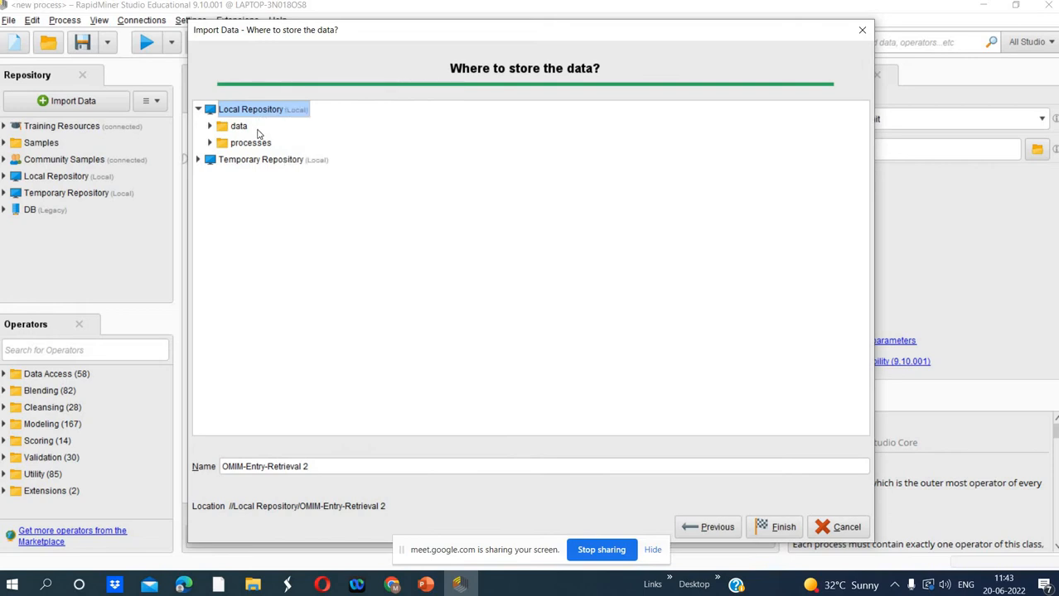
{"action": "left_click", "coordinate": [244, 131]}
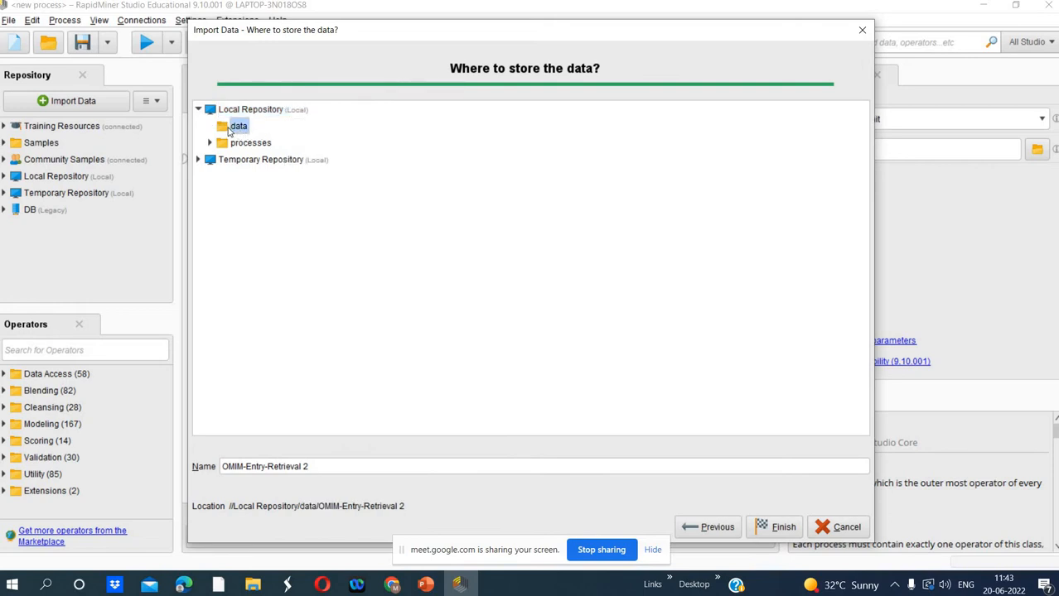
{"action": "double_click", "coordinate": [232, 144]}
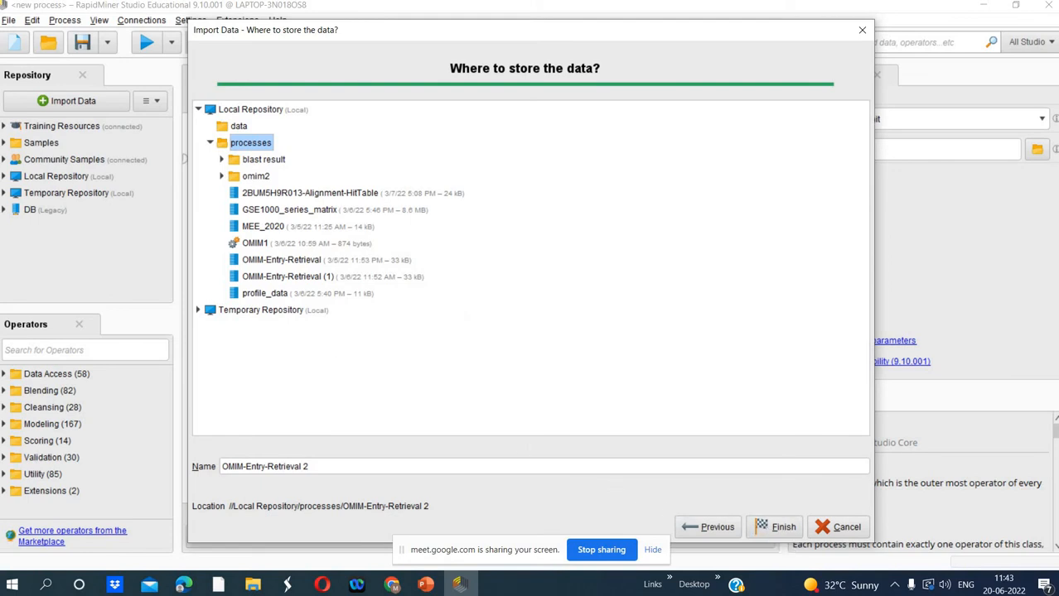
Switch to the Practical Session using RapidMiner presentation and paste the storage location screenshot on a new slide 9
{"action": "mouse_move", "coordinate": [425, 585]}
{"action": "left_click", "coordinate": [425, 584]}
{"action": "left_click", "coordinate": [568, 522]}
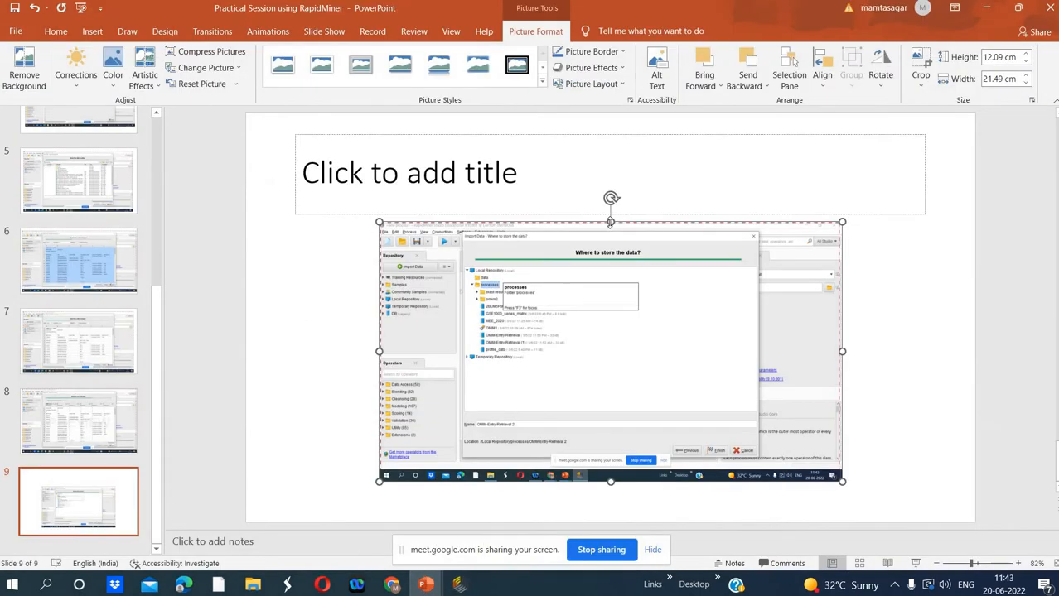
Stretch the screenshot on slide 9 to about 32.24 cm wide and 17.86 cm high, covering the title area
{"action": "left_click_drag", "start_coordinate": [610, 222], "coordinate": [610, 129]}
{"action": "left_click_drag", "start_coordinate": [378, 306], "coordinate": [265, 299]}
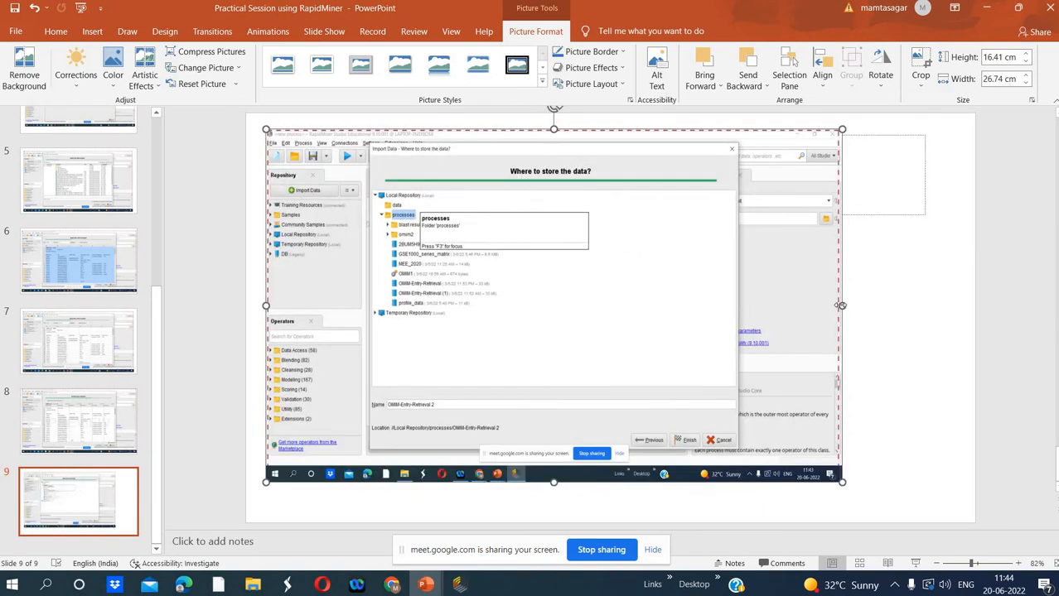
{"action": "left_click_drag", "start_coordinate": [841, 306], "coordinate": [960, 301]}
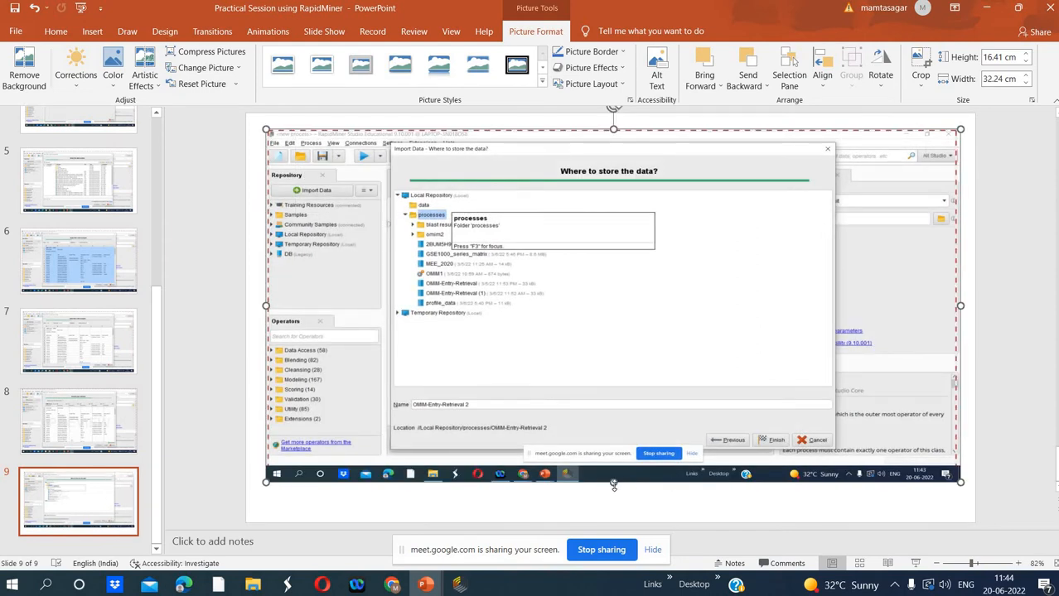
{"action": "left_click_drag", "start_coordinate": [615, 508], "coordinate": [614, 514]}
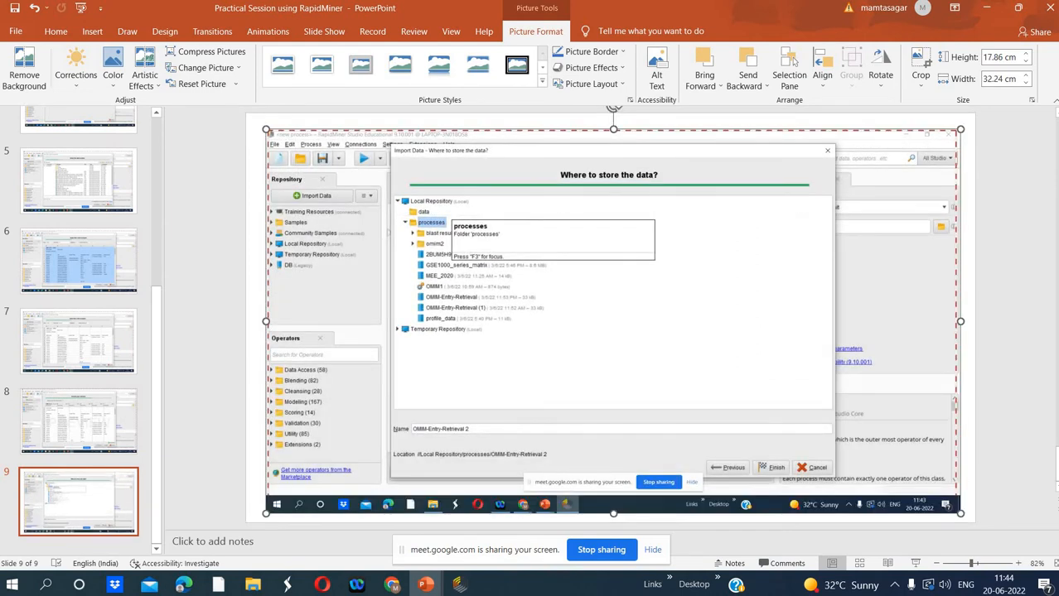
Return to RapidMiner and finish importing the OMIM data into the chosen repository folder
{"action": "left_click", "coordinate": [477, 590]}
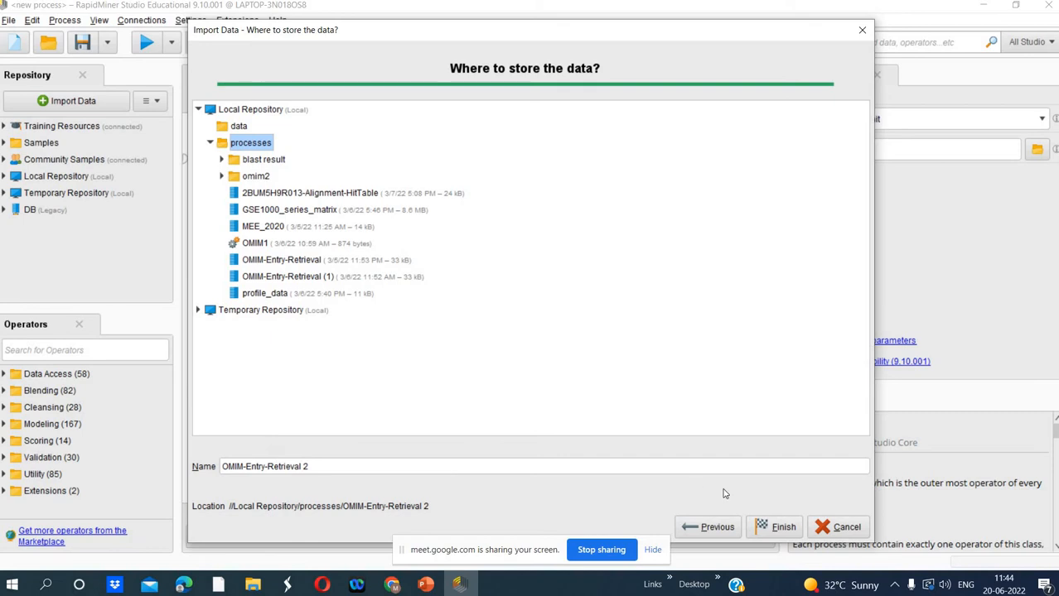
{"action": "left_click", "coordinate": [777, 528]}
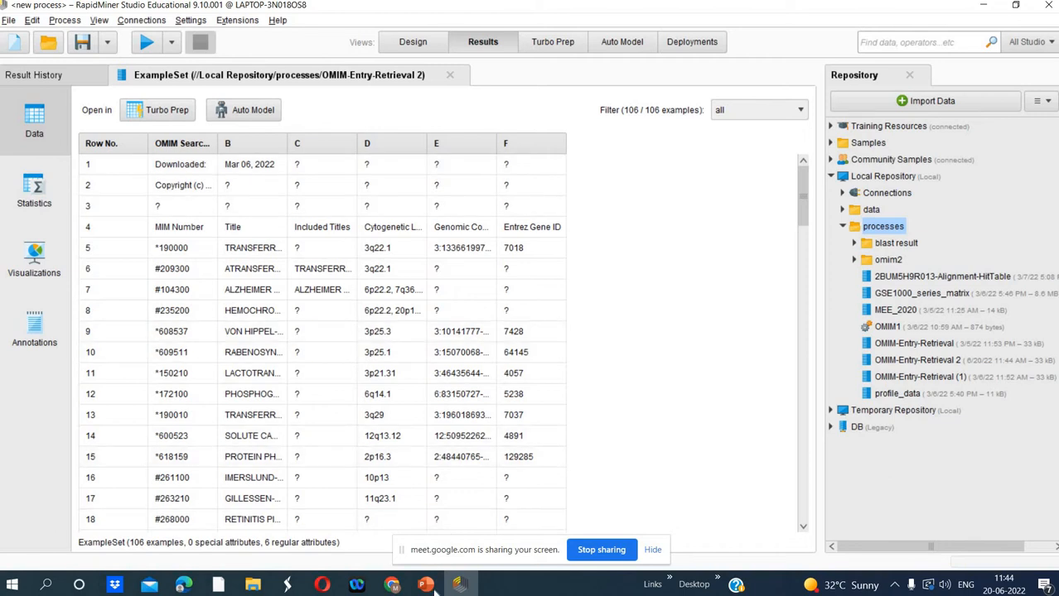
Switch to the Practical Session using RapidMiner presentation, add slide 10 after slide 9 and paste the imported ExampleSet screenshot on it
{"action": "mouse_move", "coordinate": [425, 585]}
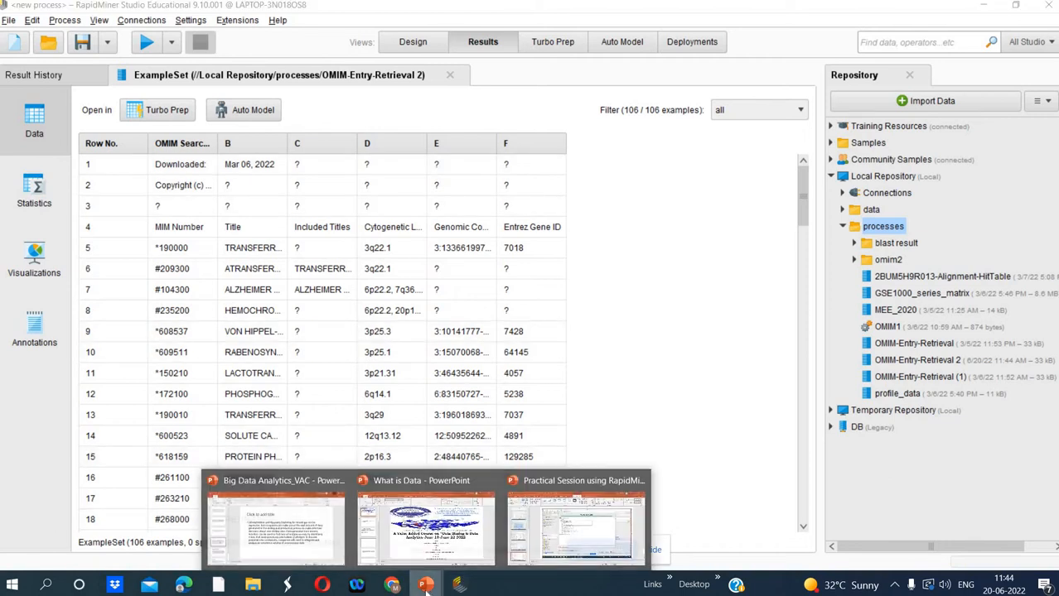
{"action": "left_click", "coordinate": [585, 523]}
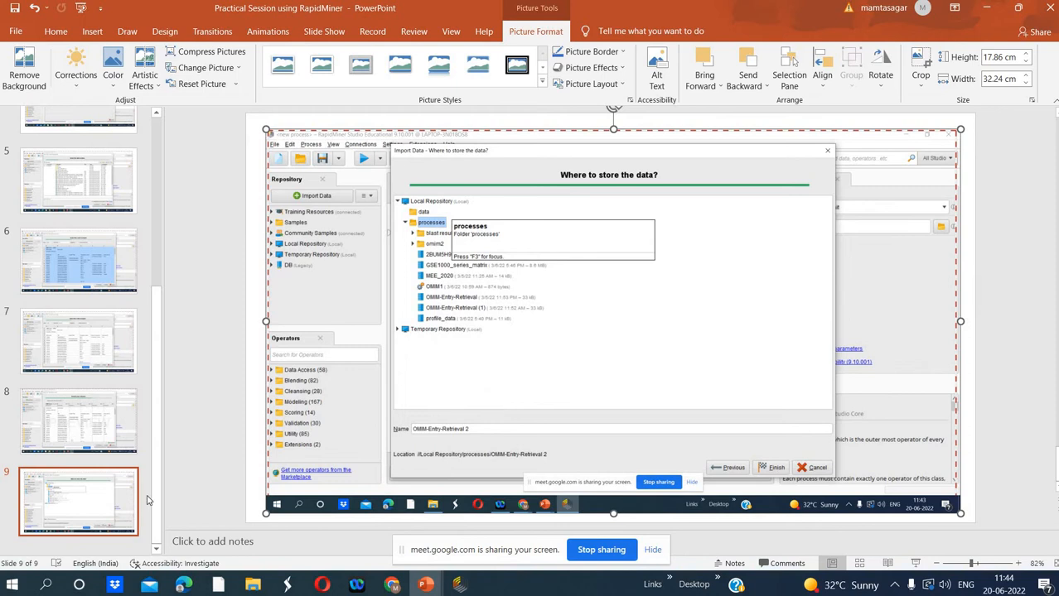
{"action": "right_click", "coordinate": [106, 547]}
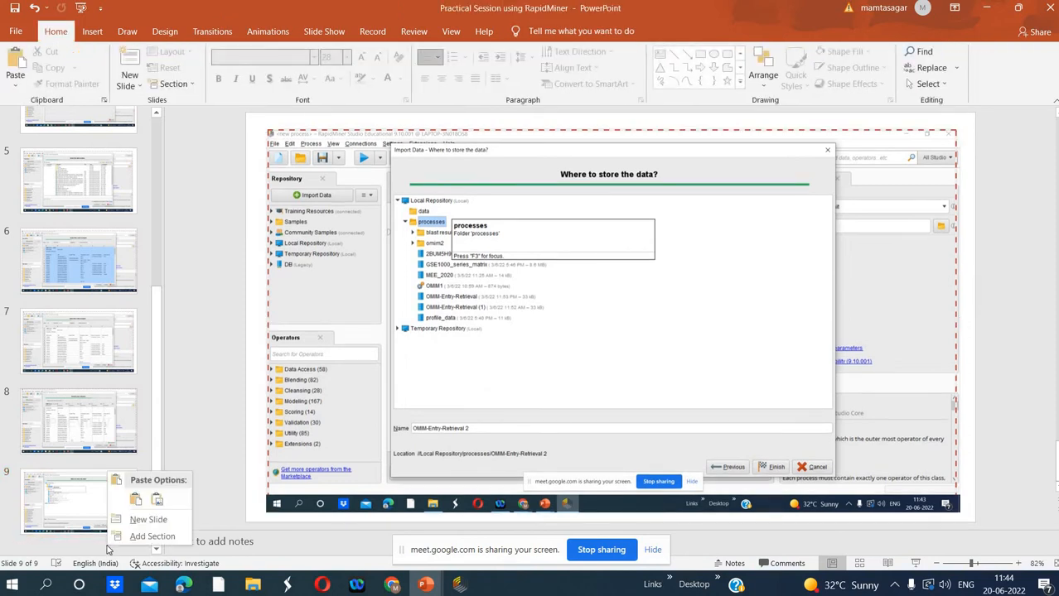
{"action": "left_click", "coordinate": [121, 522]}
{"action": "right_click", "coordinate": [318, 257]}
{"action": "left_click", "coordinate": [369, 323]}
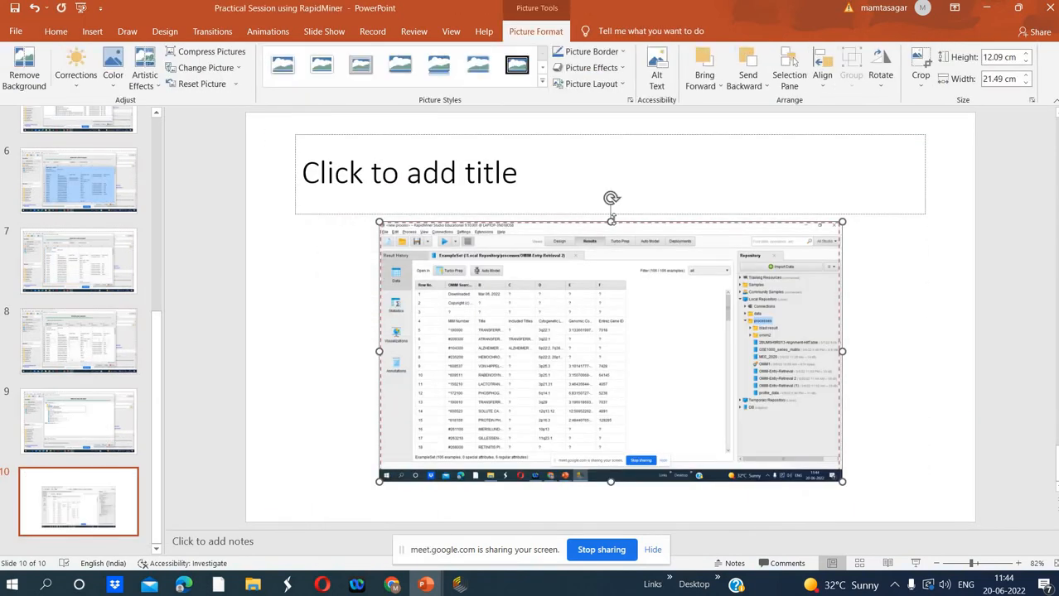
Stretch the ExampleSet screenshot on slide 10 to about 32.32 cm wide and 18.01 cm high, covering the title area
{"action": "left_click_drag", "start_coordinate": [610, 222], "coordinate": [608, 126]}
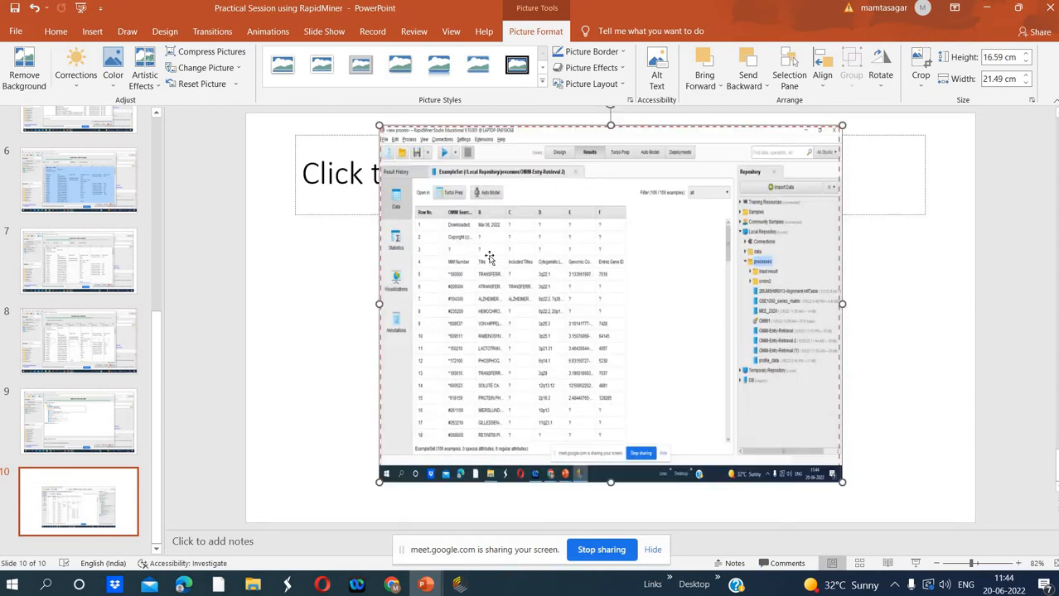
{"action": "left_click_drag", "start_coordinate": [380, 304], "coordinate": [263, 304]}
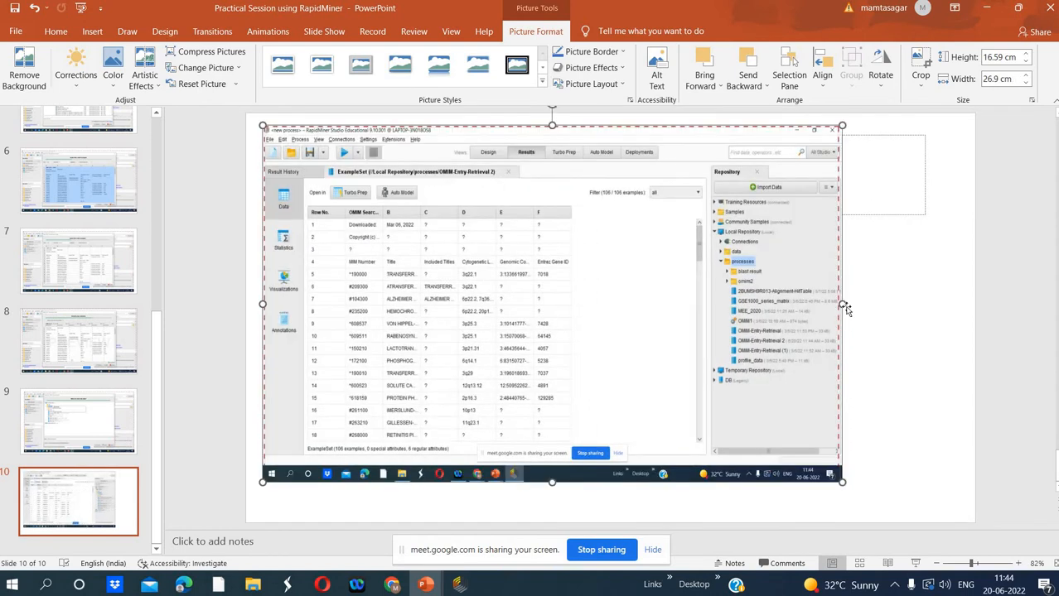
{"action": "left_click_drag", "start_coordinate": [842, 304], "coordinate": [958, 296]}
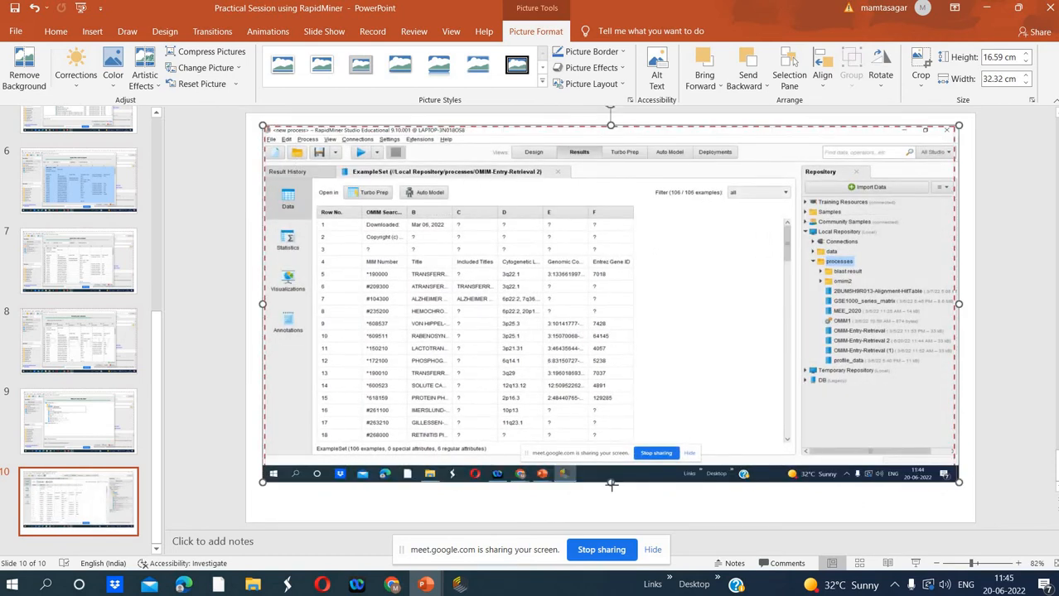
{"action": "left_click_drag", "start_coordinate": [613, 483], "coordinate": [611, 512]}
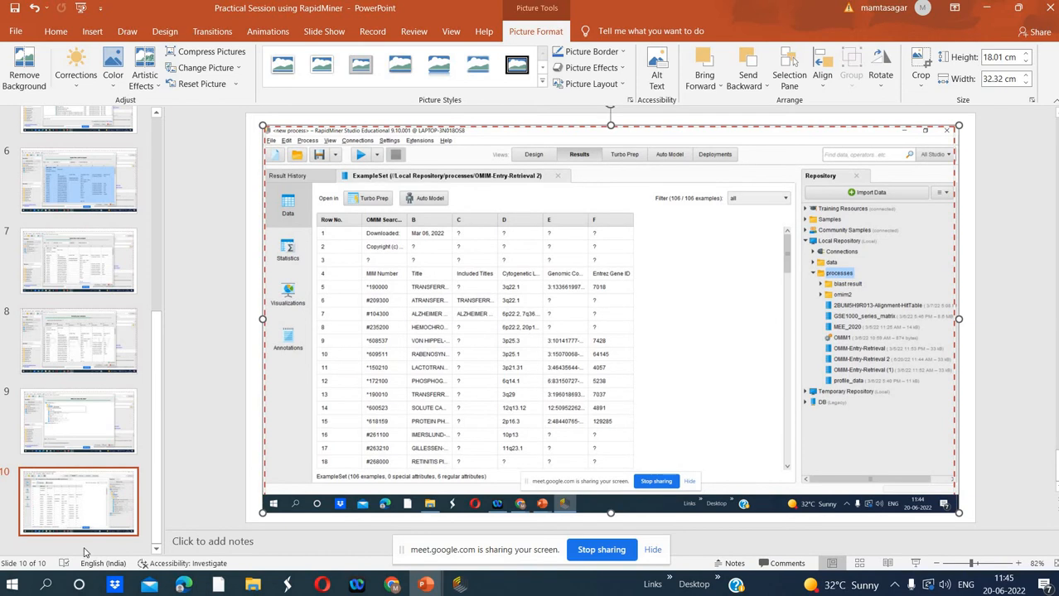
Add slide 11 after slide 10 and place the cursor in its content placeholder
{"action": "right_click", "coordinate": [85, 552]}
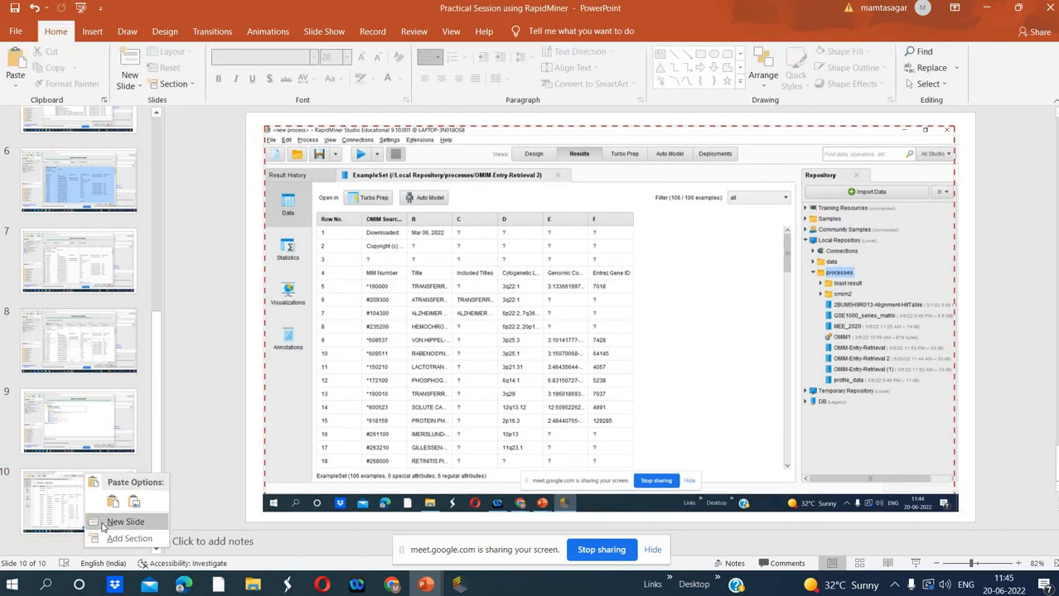
{"action": "left_click", "coordinate": [103, 527]}
{"action": "left_click", "coordinate": [392, 379]}
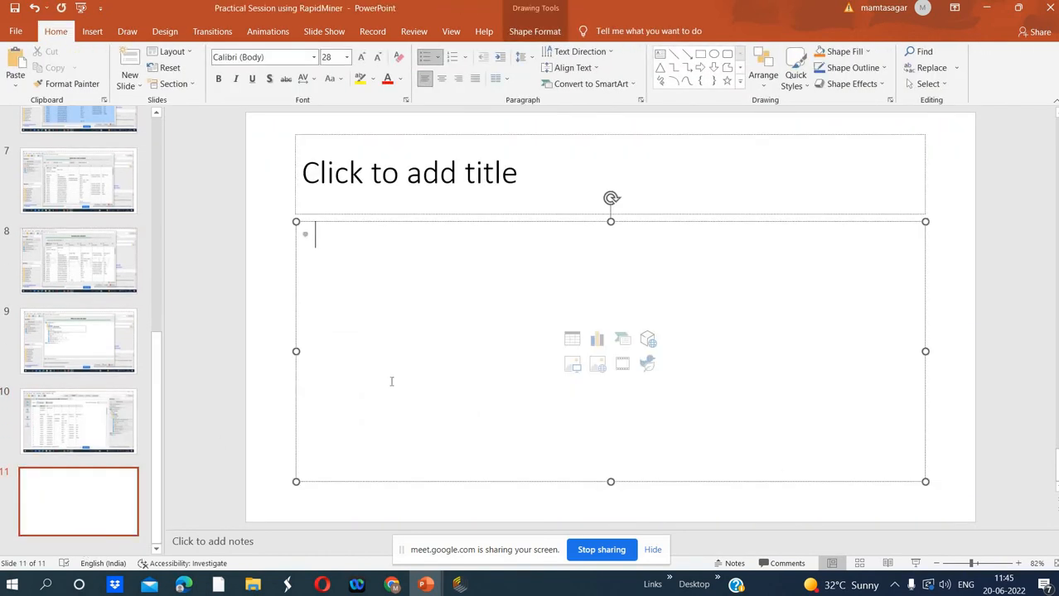
Switch to RapidMiner, open the imported ExampleSet in Turbo Prep, and place a screenshot of it on slide 11 of the PowerPoint presentation
{"action": "left_click", "coordinate": [460, 585]}
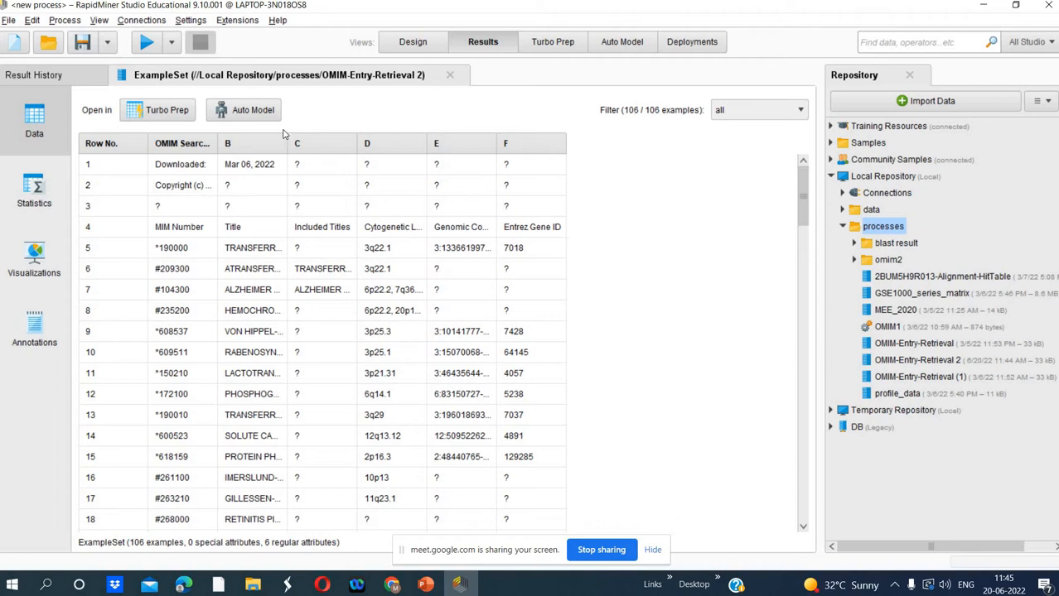
{"action": "left_click", "coordinate": [167, 112]}
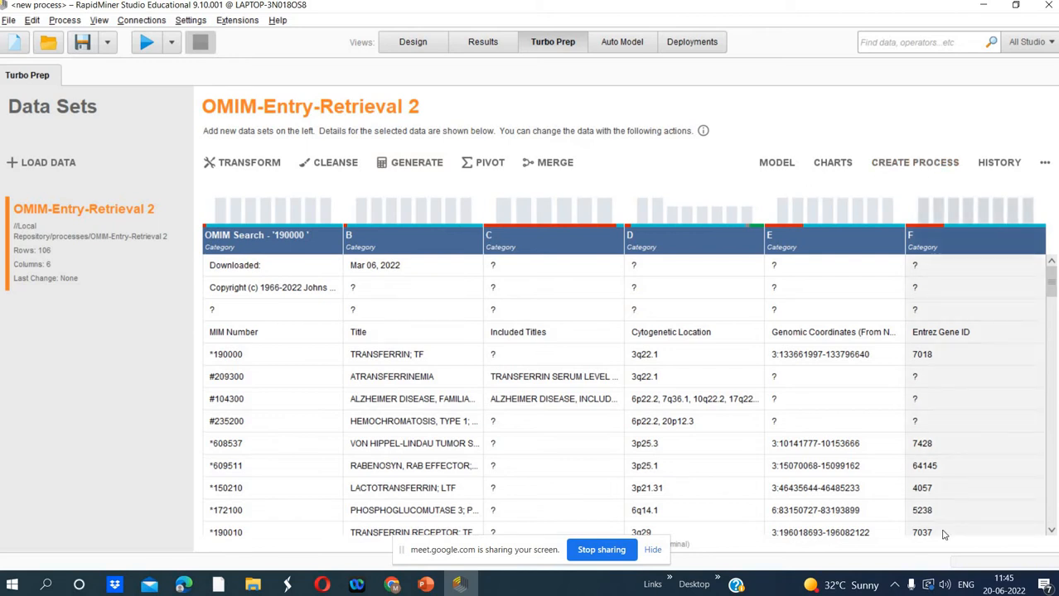
{"action": "left_click", "coordinate": [426, 584]}
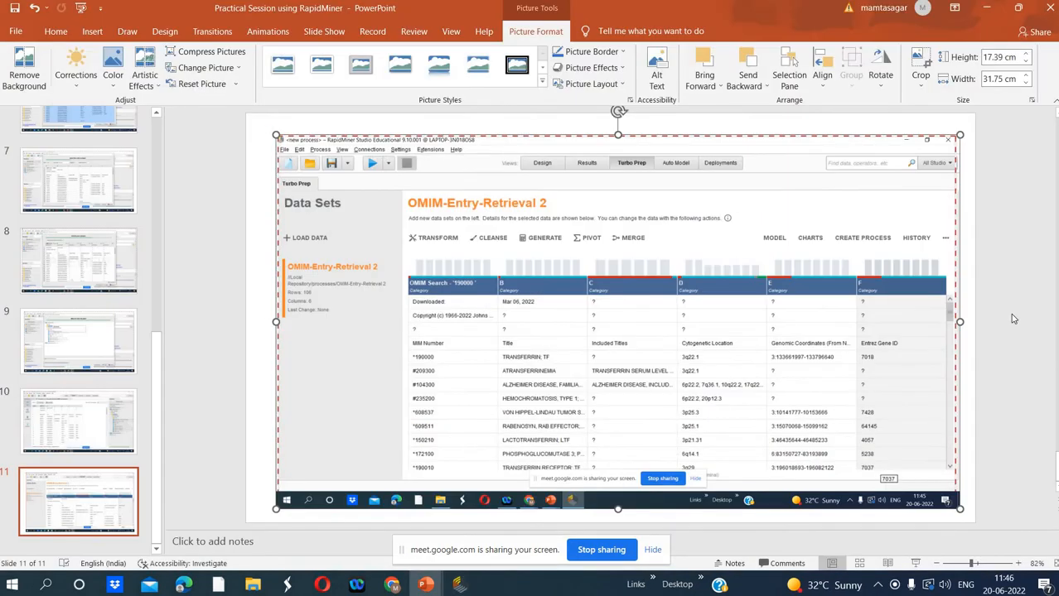
{"action": "left_click", "coordinate": [893, 588]}
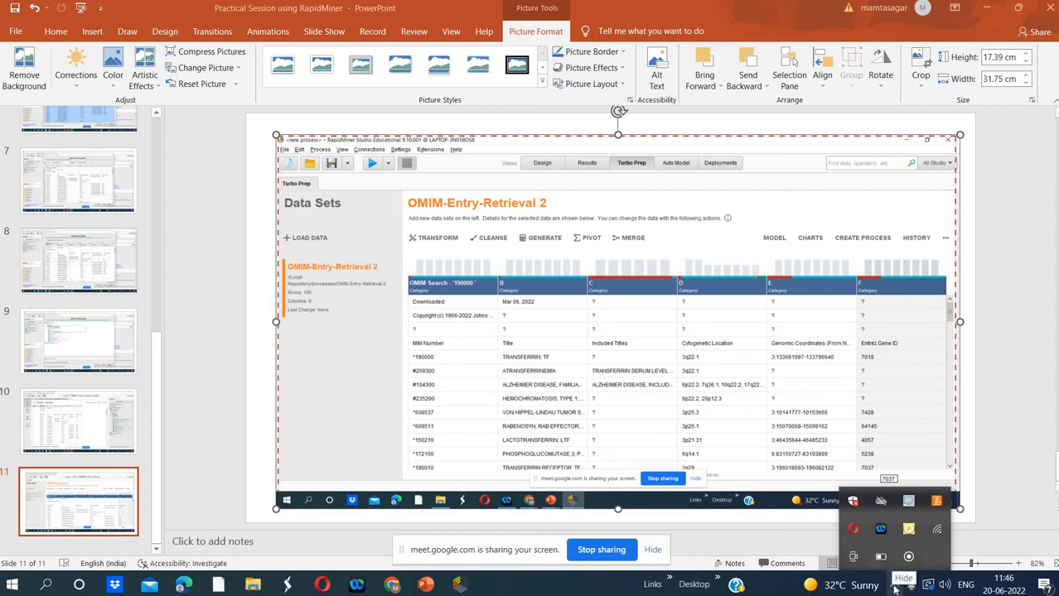
{"action": "left_click", "coordinate": [894, 585]}
{"action": "left_click", "coordinate": [894, 586]}
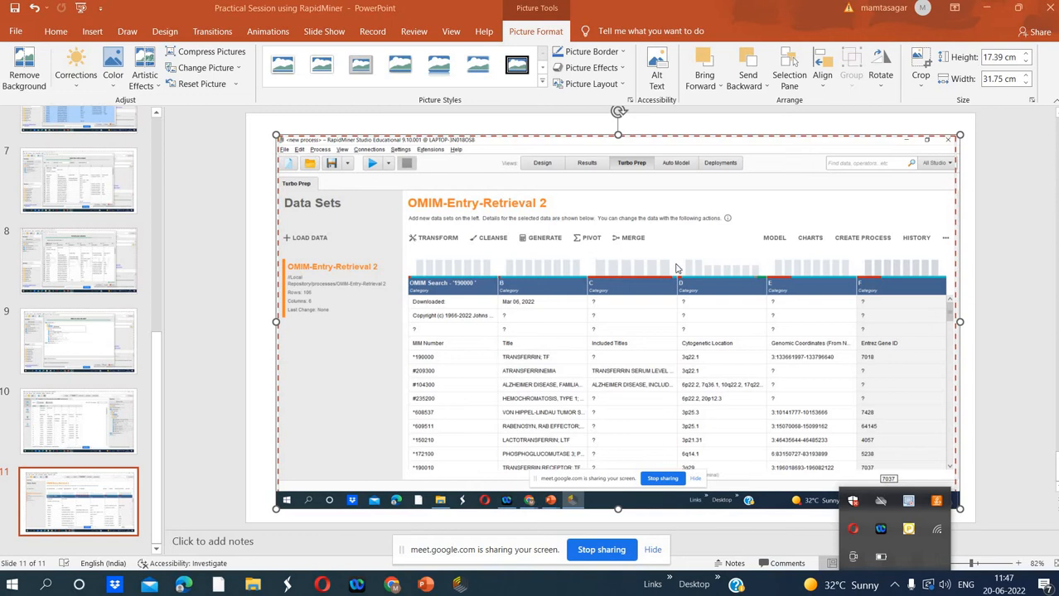
Return to RapidMiner and open the Transform options for the OMIM-Entry-Retrieval 2 data set, showing its first rows
{"action": "left_click", "coordinate": [459, 585]}
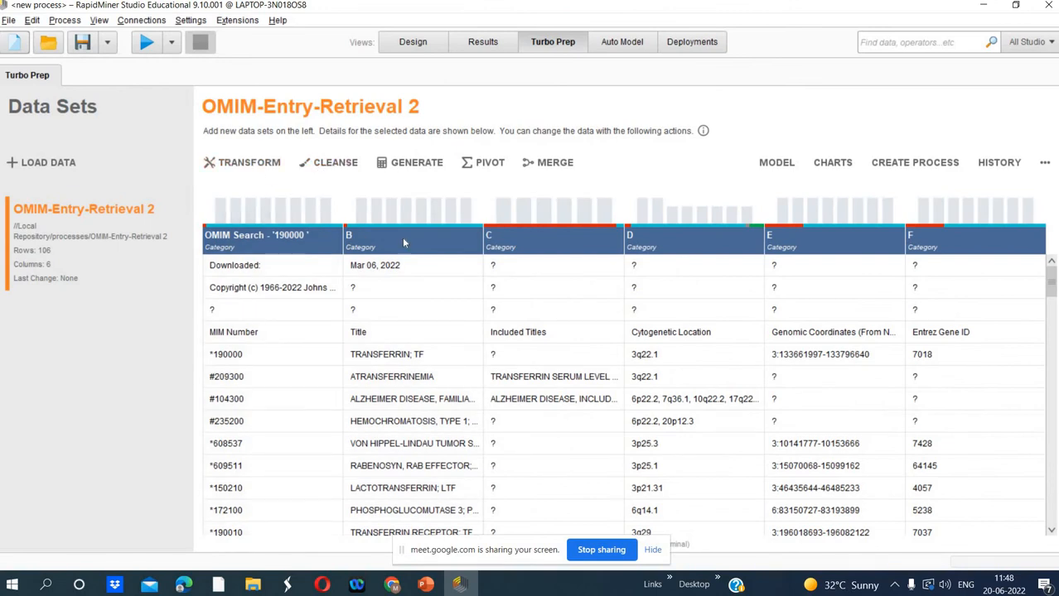
{"action": "mouse_move", "coordinate": [404, 240]}
{"action": "left_click", "coordinate": [251, 164]}
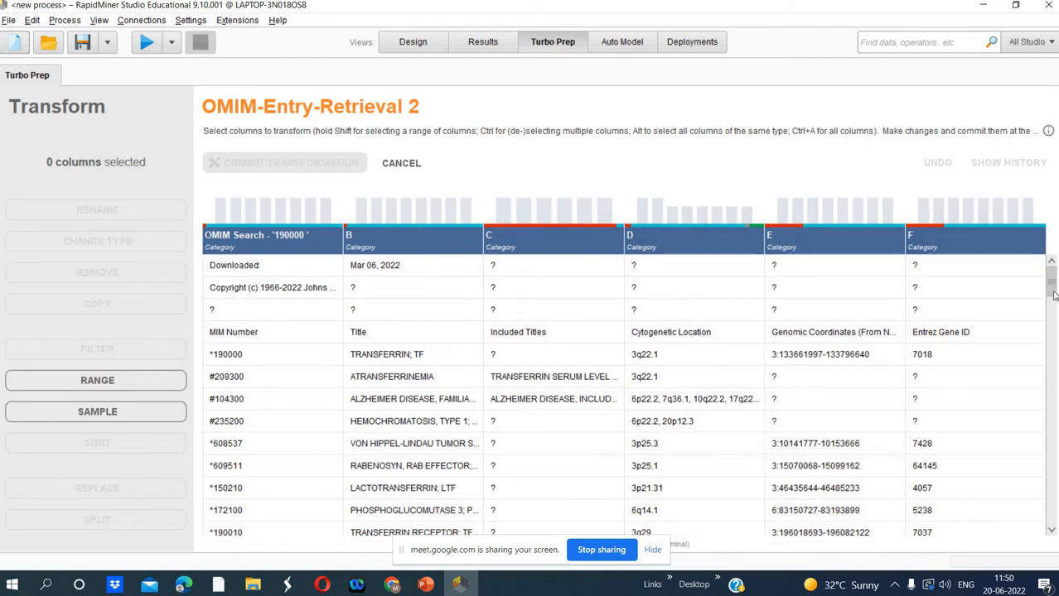
{"action": "left_click_drag", "start_coordinate": [1055, 290], "coordinate": [1057, 174]}
Switch to the Practical Session using RapidMiner presentation, add slide 12 after slide 11 and paste the Transform screenshot as a picture
{"action": "mouse_move", "coordinate": [424, 585]}
{"action": "left_click", "coordinate": [568, 528]}
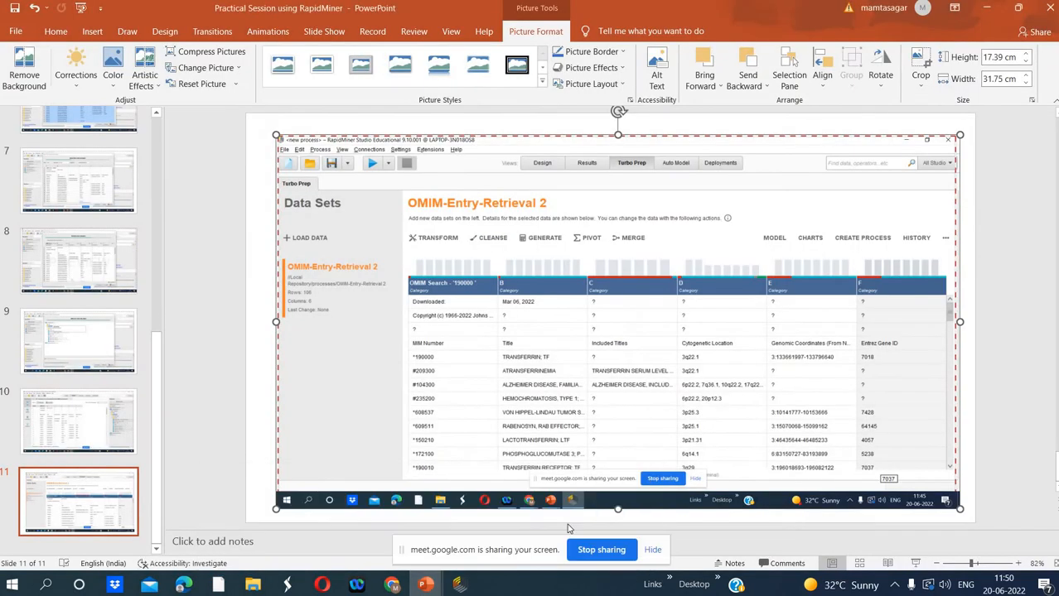
{"action": "right_click", "coordinate": [117, 549]}
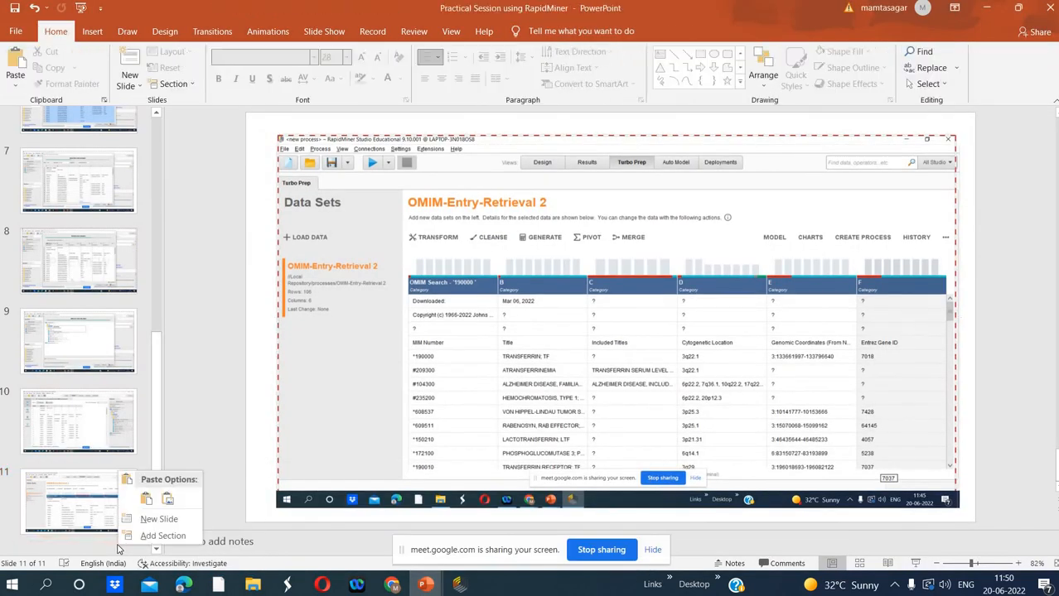
{"action": "left_click", "coordinate": [138, 522]}
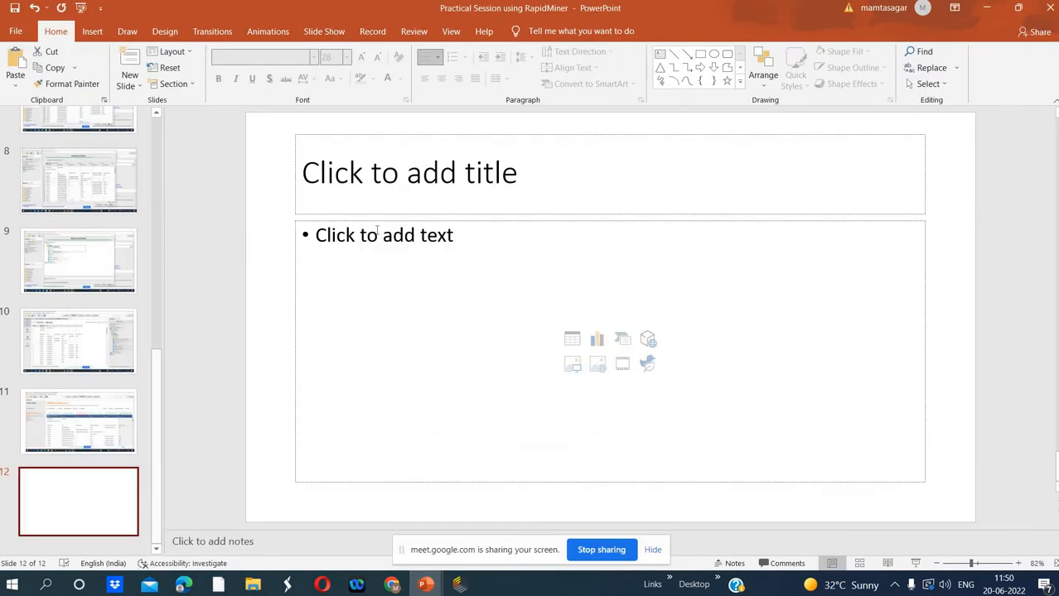
{"action": "right_click", "coordinate": [353, 236]}
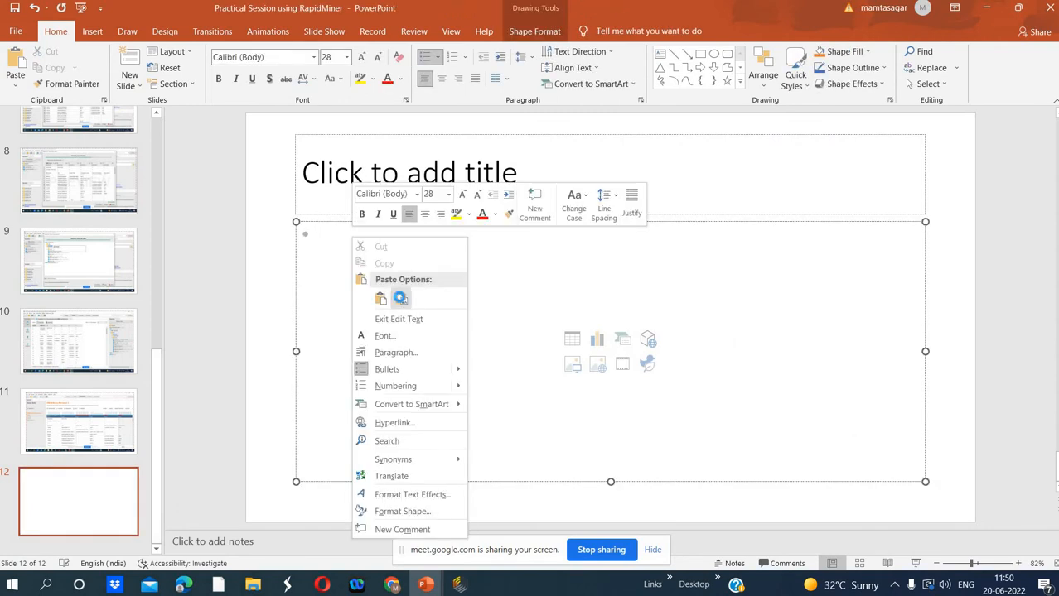
{"action": "left_click", "coordinate": [400, 299]}
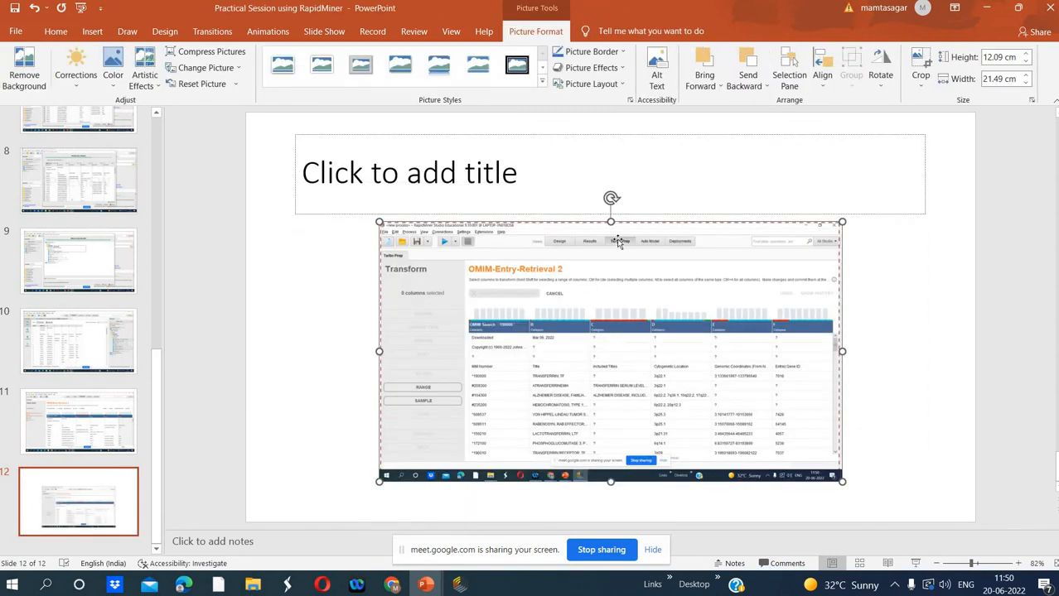
Stretch the Transform screenshot on slide 12 to about 31.91 cm wide and 16.14 cm high, covering the title area
{"action": "left_click_drag", "start_coordinate": [610, 222], "coordinate": [611, 132]}
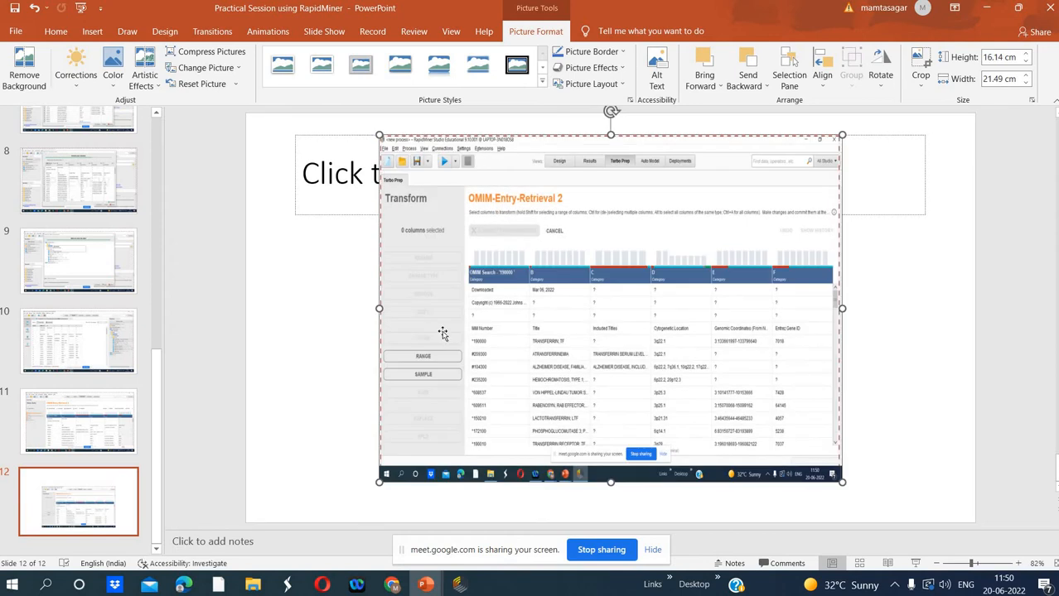
{"action": "left_click_drag", "start_coordinate": [379, 310], "coordinate": [260, 294]}
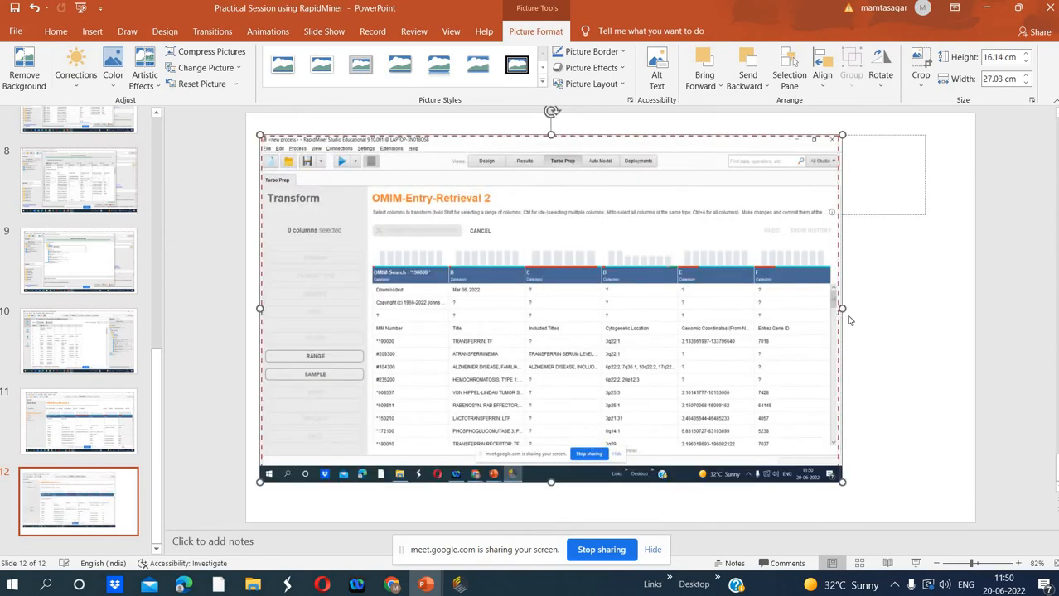
{"action": "left_click_drag", "start_coordinate": [841, 308], "coordinate": [947, 307]}
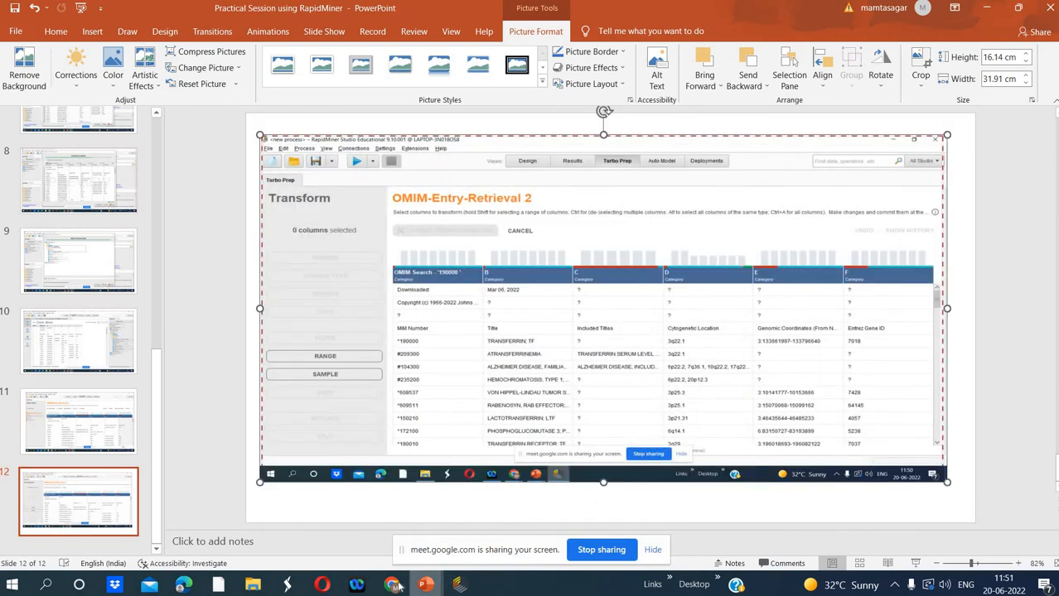
Return to RapidMiner, review the OMIM rows down to the end of the table, and select column D for transformation
{"action": "left_click", "coordinate": [454, 586]}
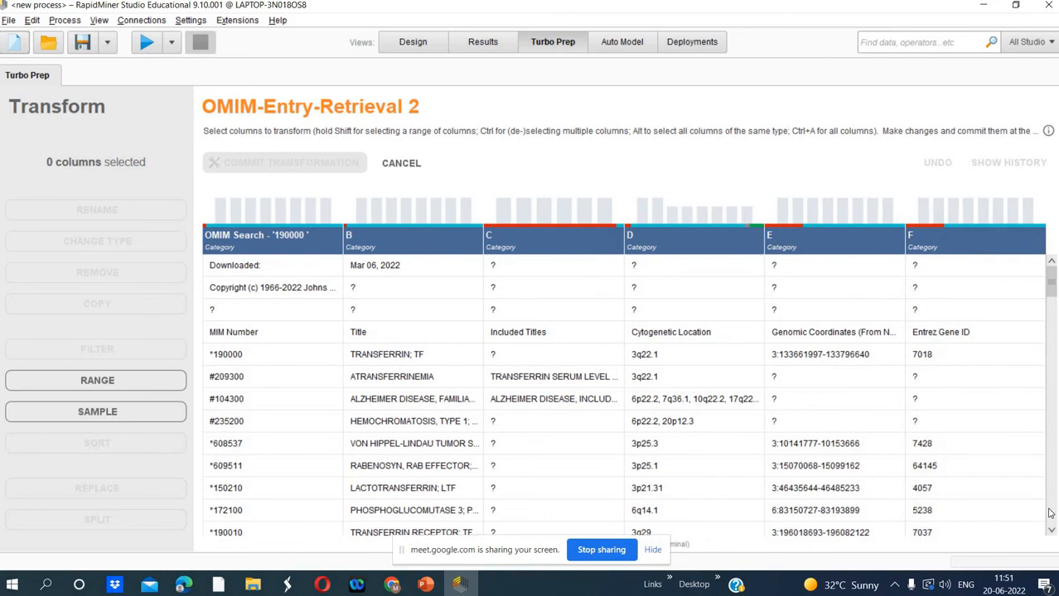
{"action": "scroll", "coordinate": [1039, 464], "scroll_direction": "down", "scroll_amount": 15}
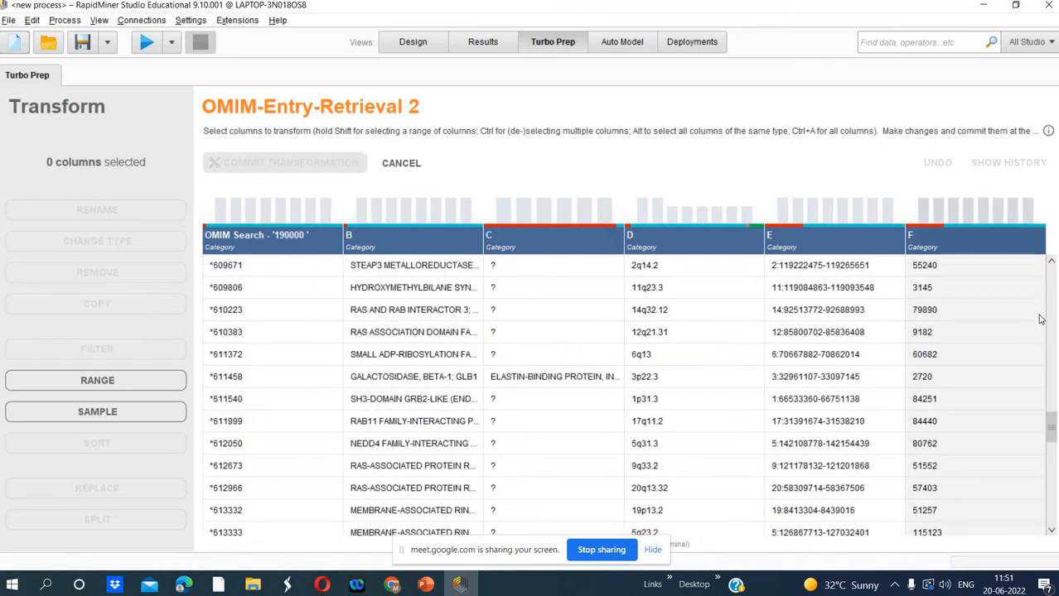
{"action": "scroll", "coordinate": [1054, 284], "scroll_direction": "up", "scroll_amount": 6}
{"action": "scroll", "coordinate": [1054, 284], "scroll_direction": "up", "scroll_amount": 4}
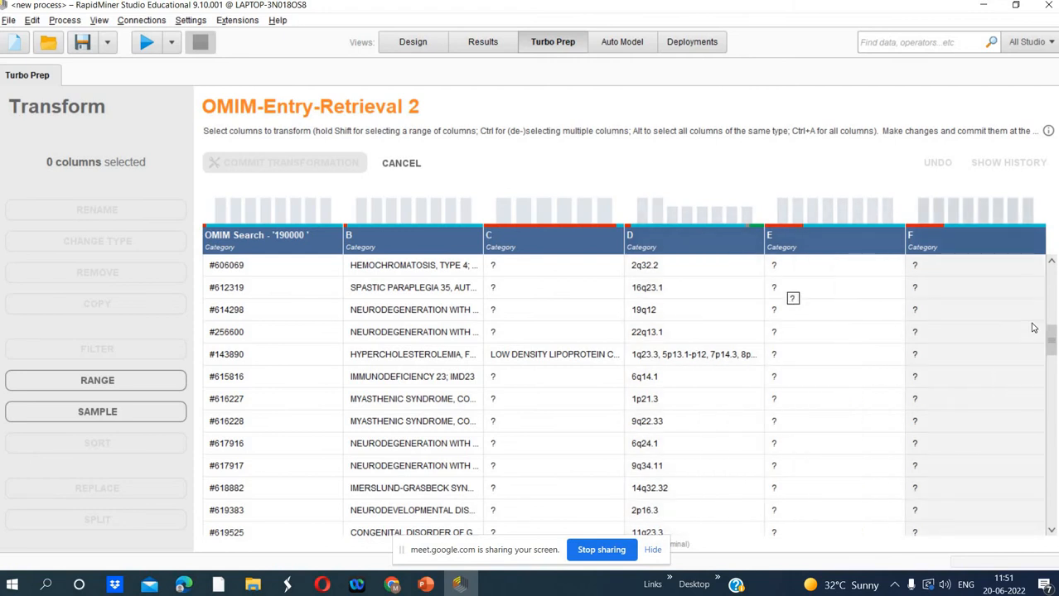
{"action": "left_click_drag", "start_coordinate": [1048, 340], "coordinate": [1050, 504]}
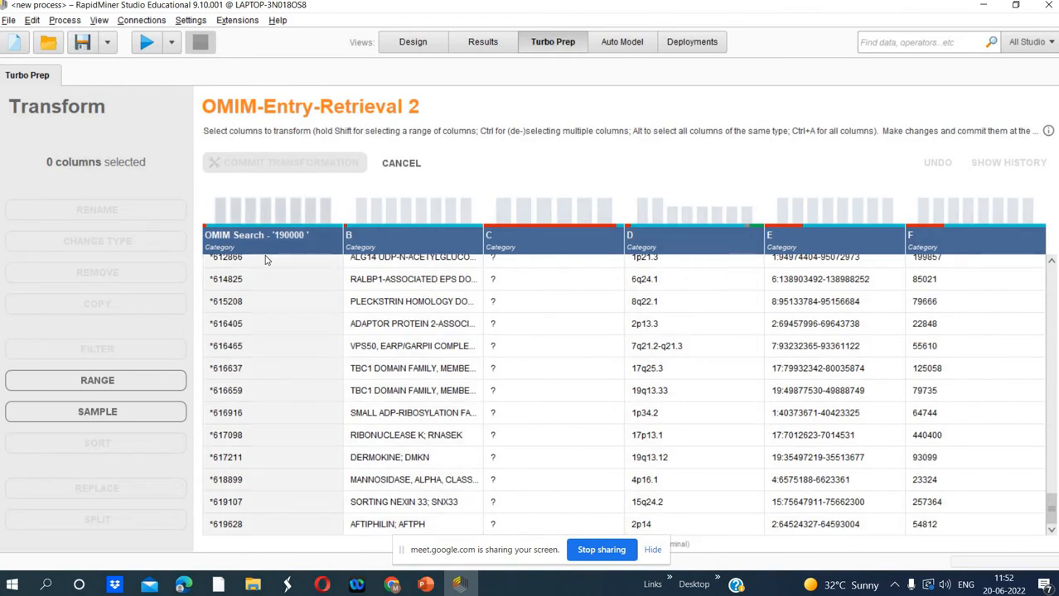
{"action": "scroll", "coordinate": [286, 262], "scroll_direction": "up", "scroll_amount": 1}
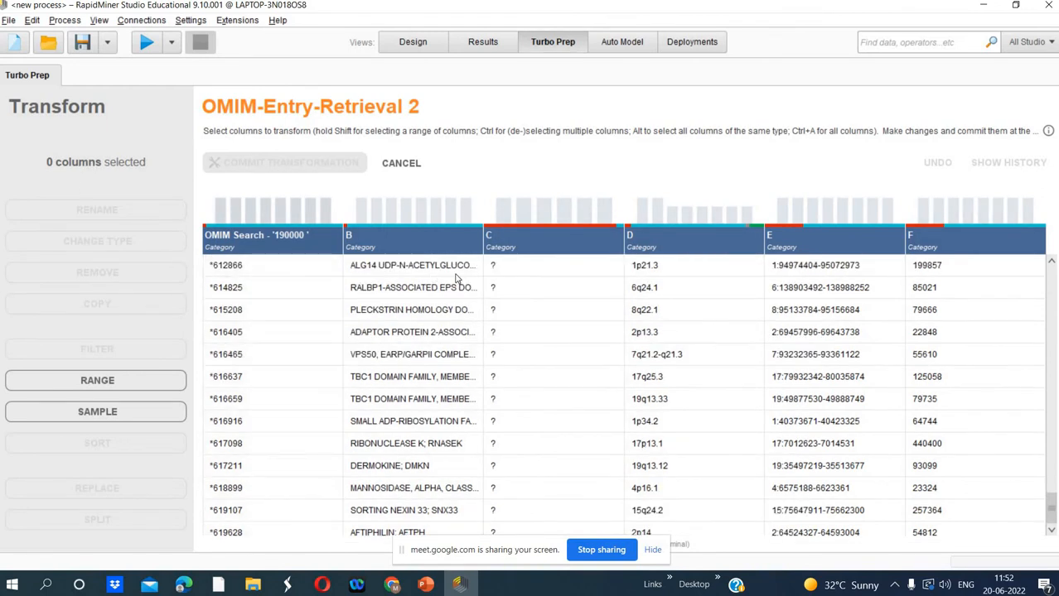
{"action": "left_click", "coordinate": [409, 281]}
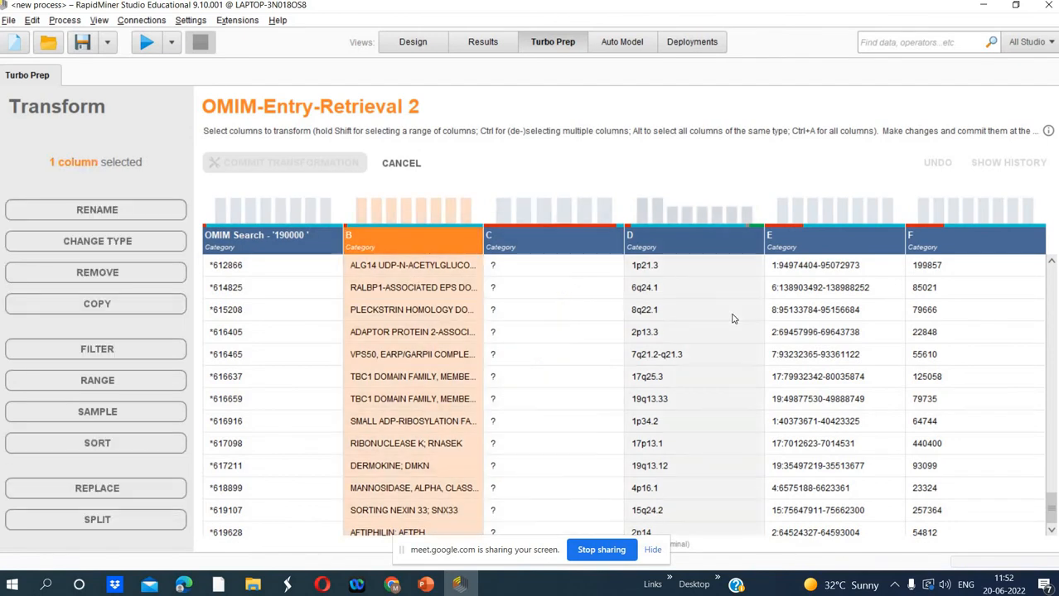
{"action": "left_click", "coordinate": [721, 330]}
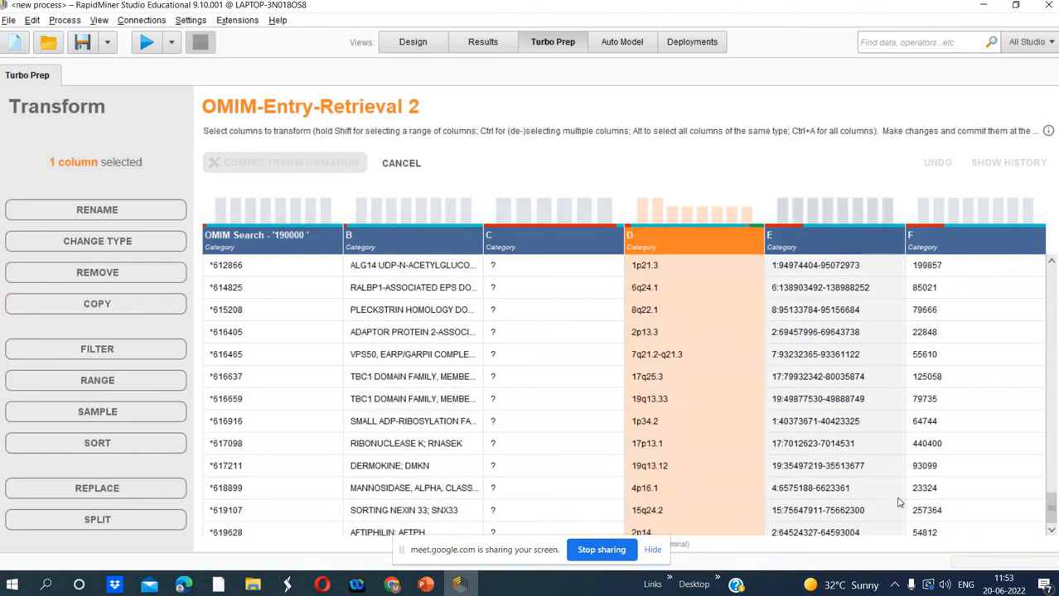
{"action": "mouse_move", "coordinate": [1052, 498]}
{"action": "left_mouse_down"}
{"action": "mouse_move", "coordinate": [1051, 263]}
{"action": "mouse_move", "coordinate": [1051, 503]}
{"action": "left_mouse_up"}
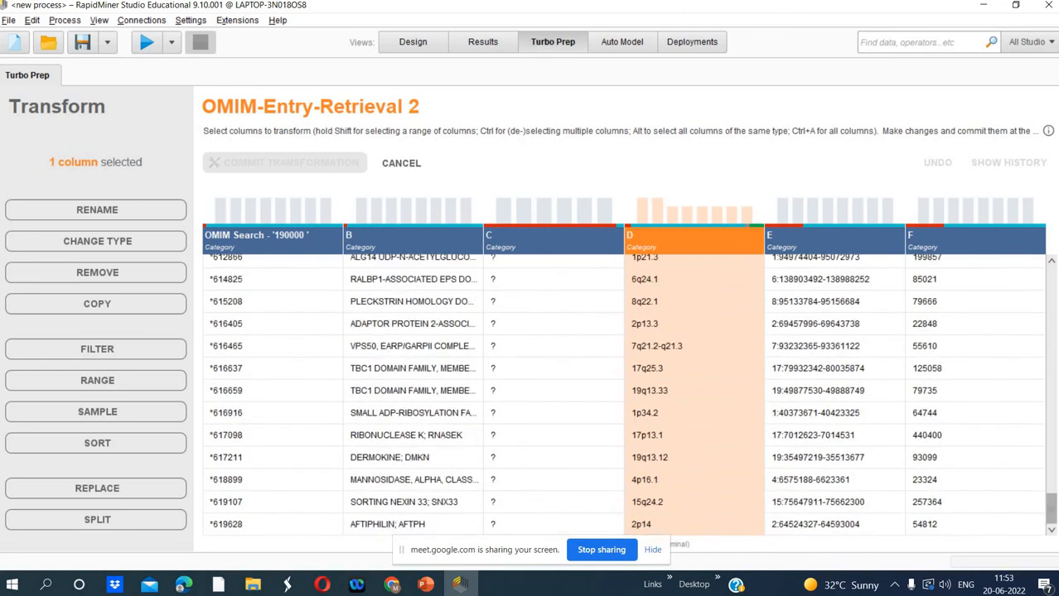
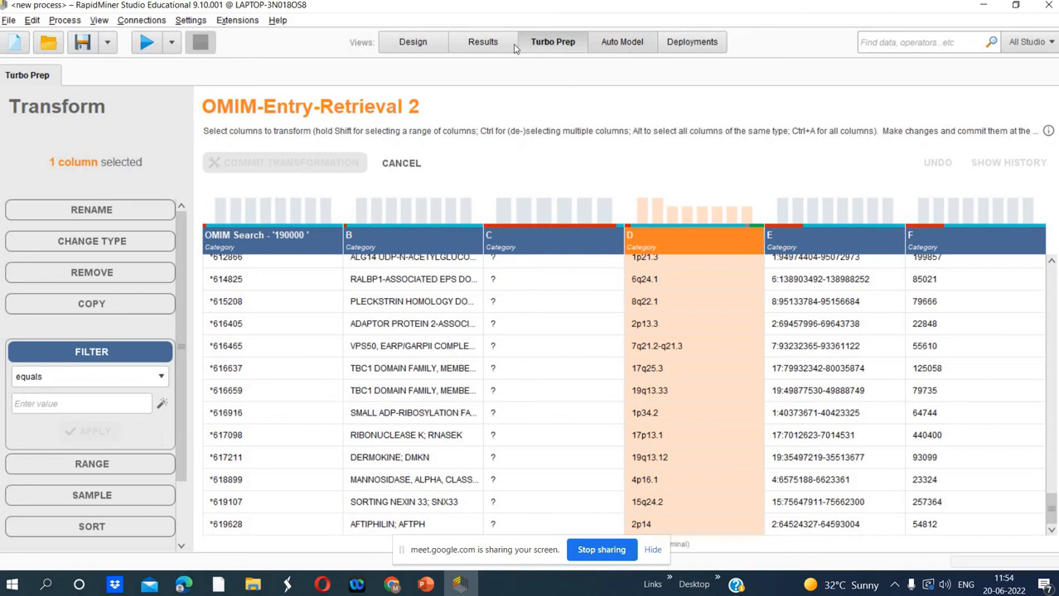
Go back to the ExampleSet results and open the OMIM-Entry-Retrieval 2 data in Auto Model
{"action": "left_click", "coordinate": [498, 44]}
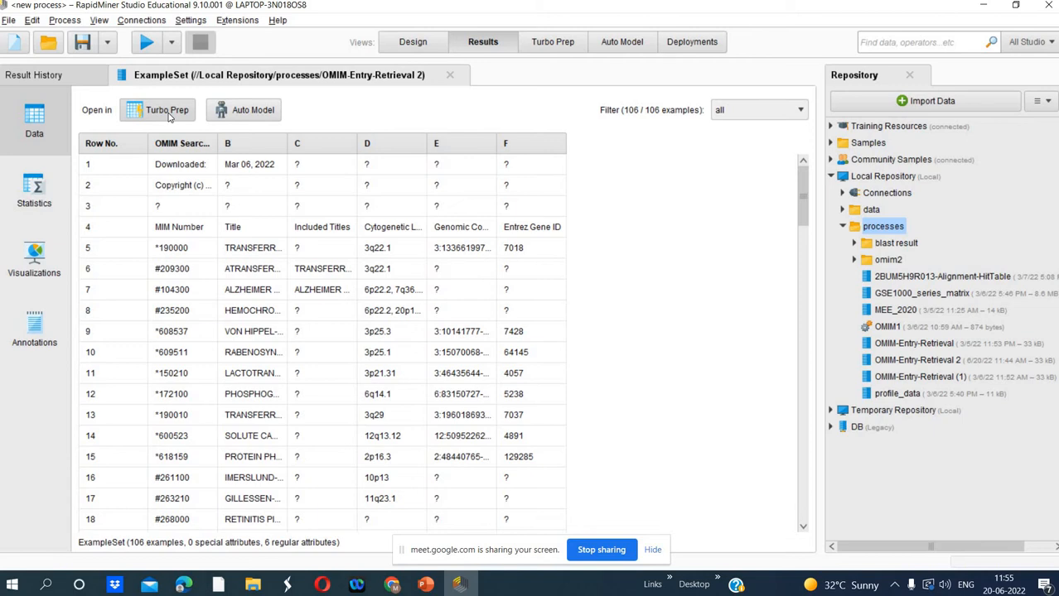
{"action": "left_click", "coordinate": [243, 114]}
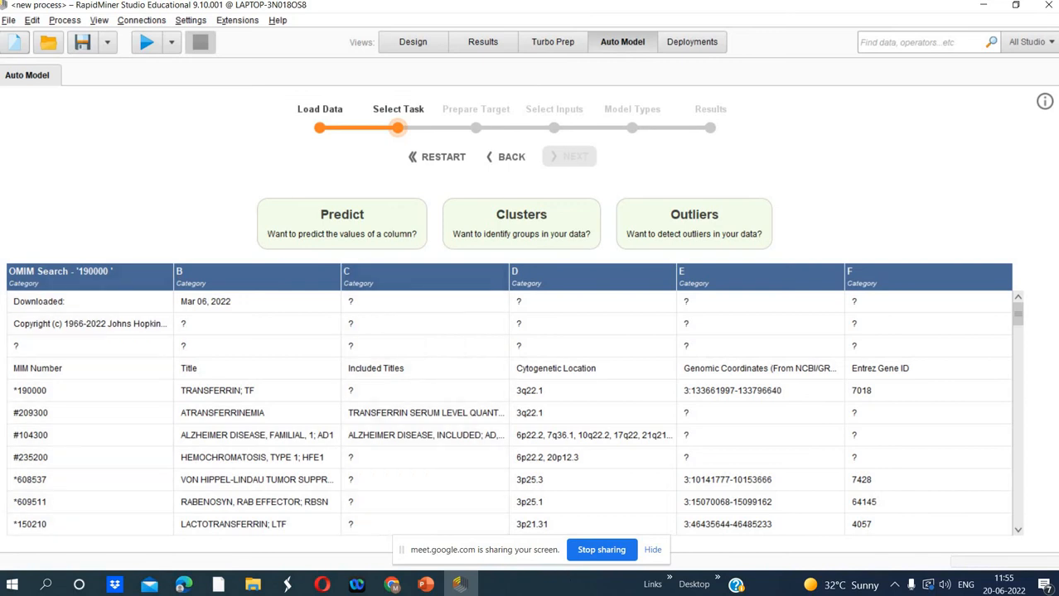
Switch to the Practical Session using RapidMiner presentation, add slide 14, paste the Auto Model Select Task screenshot and enlarge it to about 32.22 by 17.75 cm
{"action": "mouse_move", "coordinate": [426, 584]}
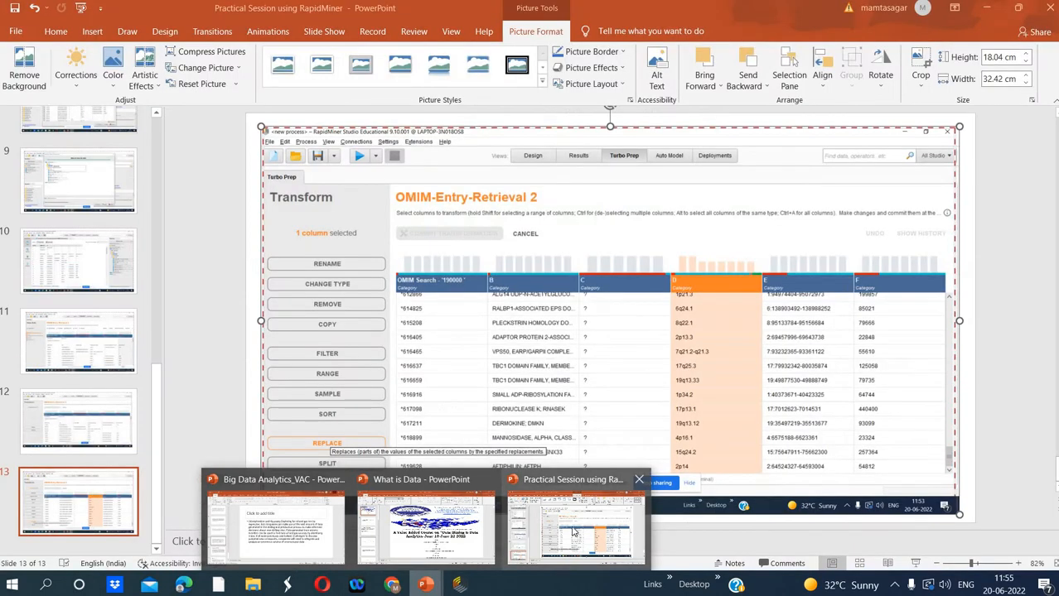
{"action": "left_click", "coordinate": [572, 533]}
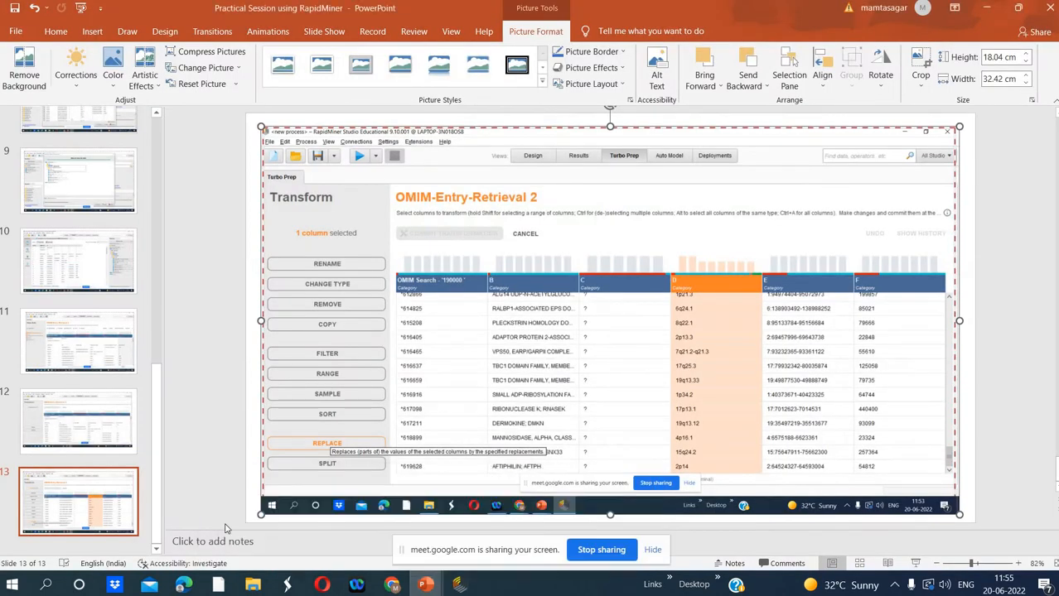
{"action": "right_click", "coordinate": [92, 549]}
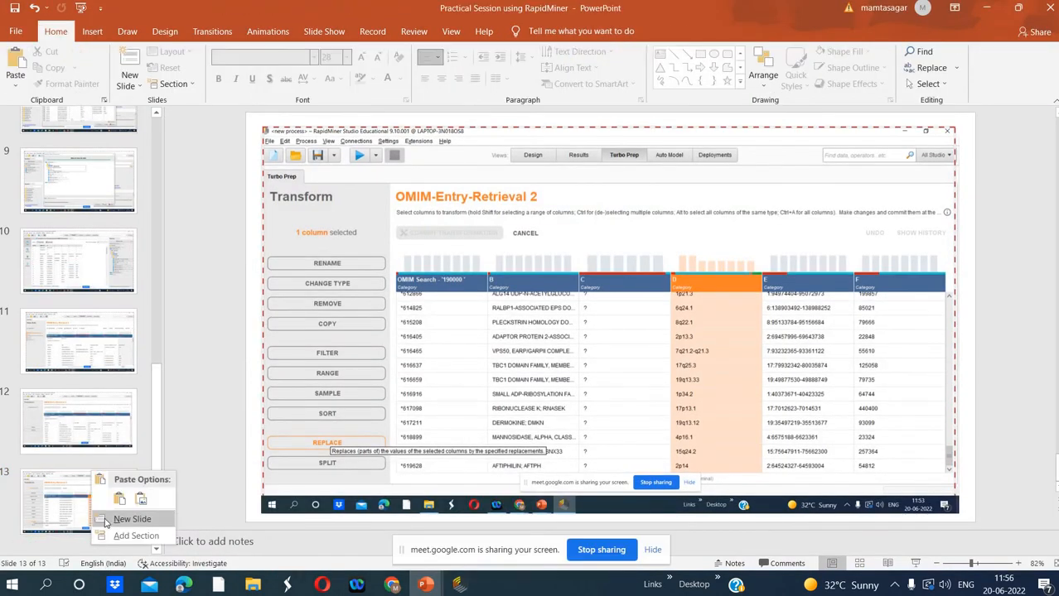
{"action": "left_click", "coordinate": [105, 522]}
{"action": "key", "text": "ctrl+v"}
{"action": "left_click_drag", "start_coordinate": [840, 309], "coordinate": [958, 319]}
{"action": "left_click_drag", "start_coordinate": [609, 485], "coordinate": [607, 515]}
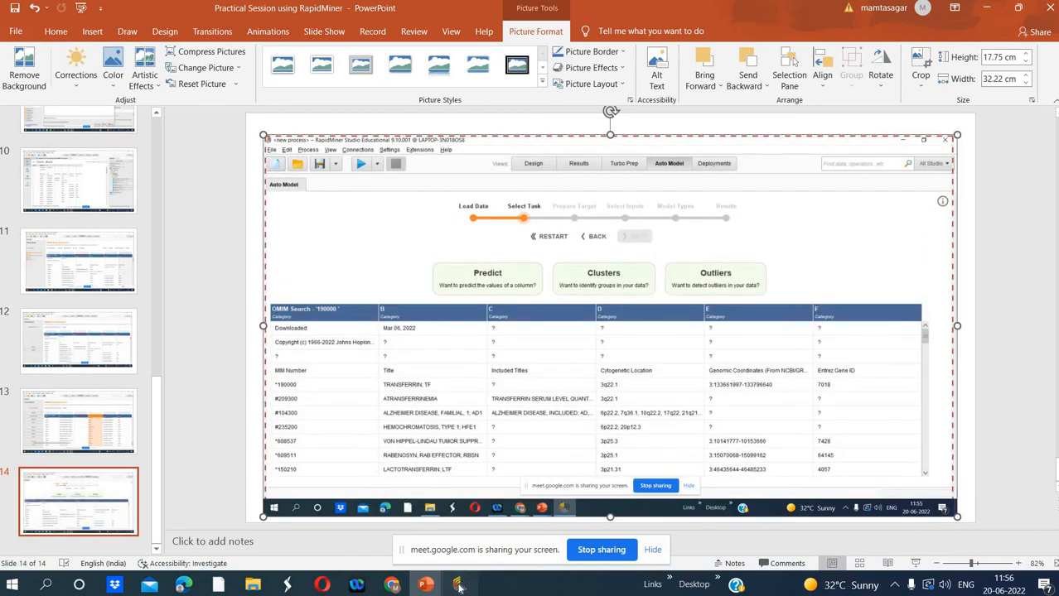
Choose the Predict task in RapidMiner's Auto Model and add a screenshot of it on new slide 15 of the PowerPoint presentation
{"action": "left_click", "coordinate": [459, 585]}
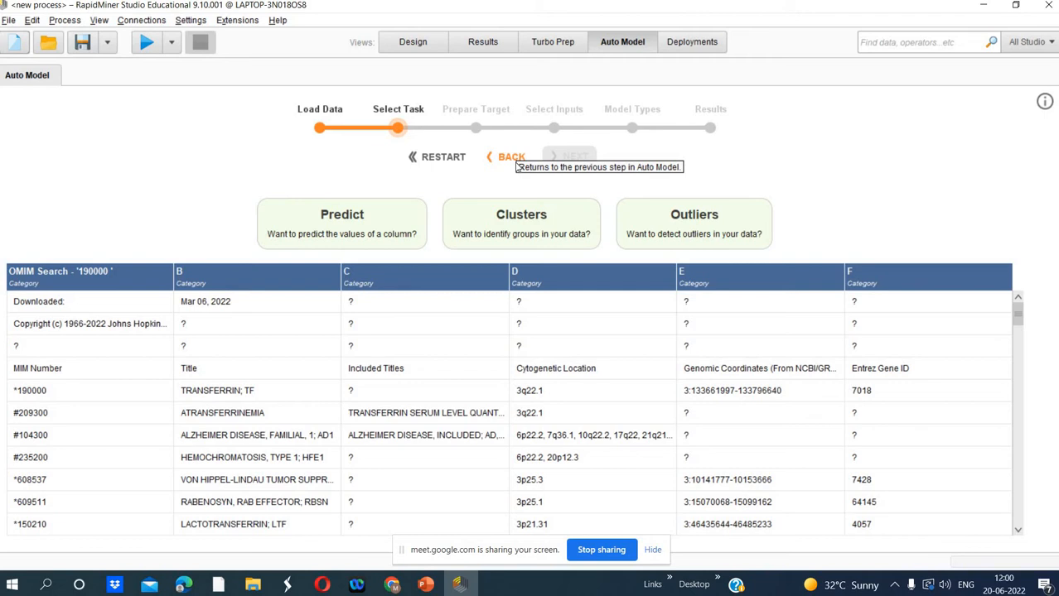
{"action": "left_click", "coordinate": [335, 227]}
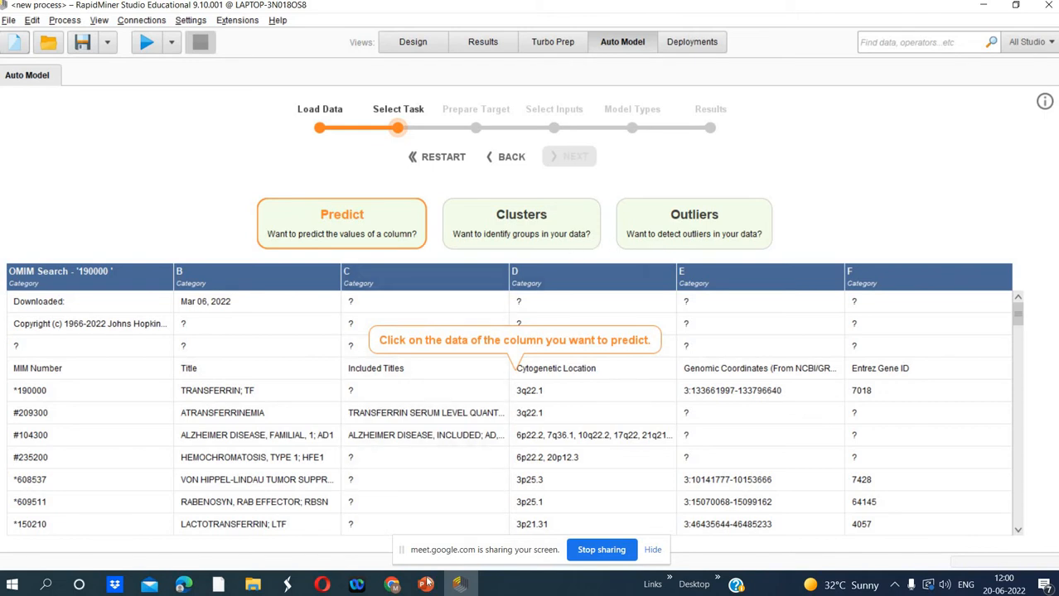
{"action": "mouse_move", "coordinate": [425, 585]}
{"action": "left_click", "coordinate": [547, 517]}
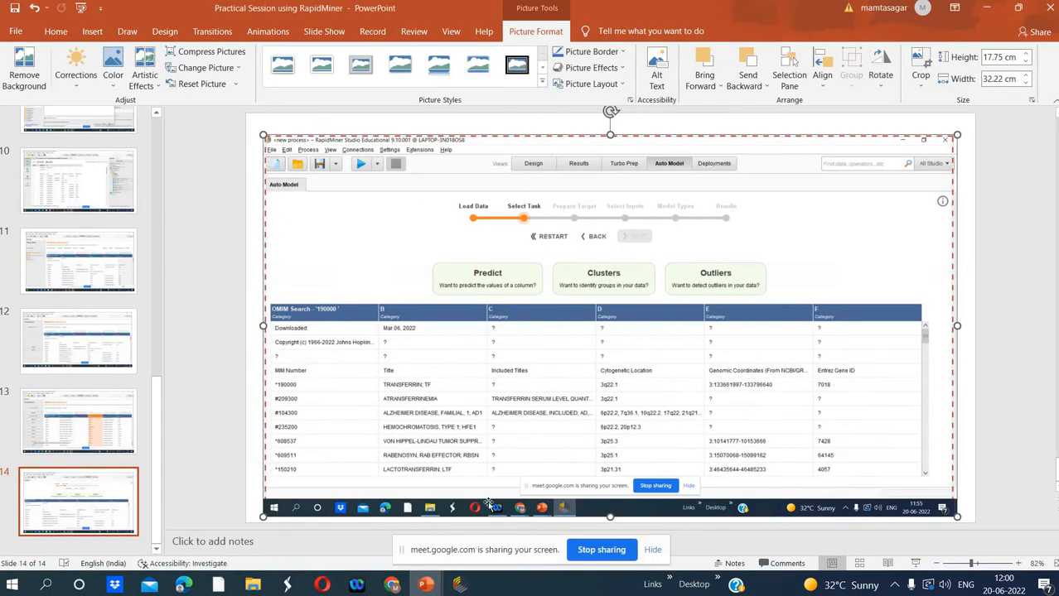
{"action": "right_click", "coordinate": [122, 545]}
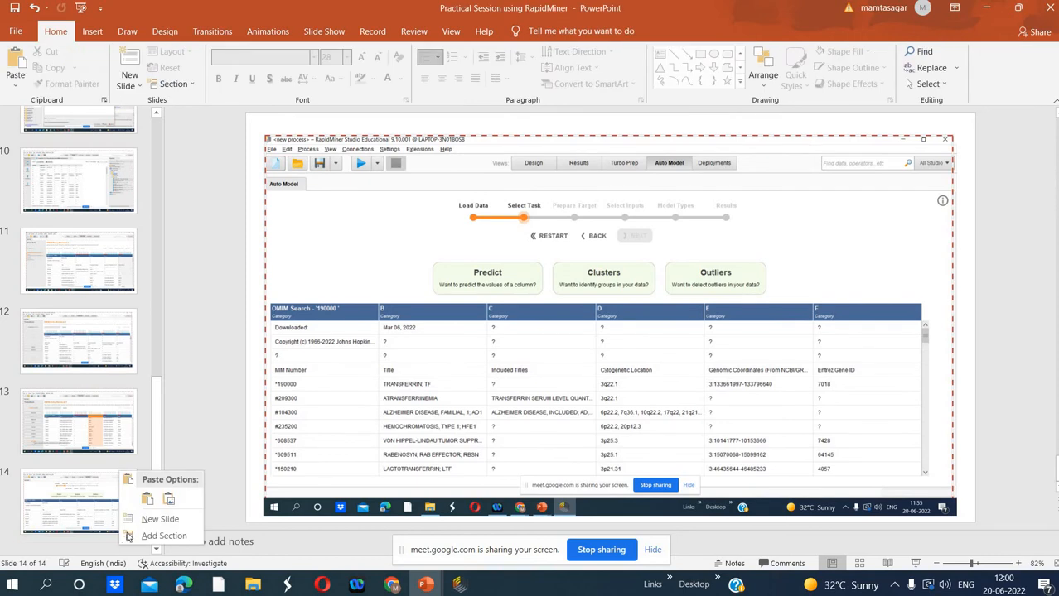
{"action": "left_click", "coordinate": [158, 518]}
{"action": "left_click", "coordinate": [339, 250]}
Return to RapidMiner, try the OMIM Search and B columns as prediction targets, settle on column B and proceed to Prepare Target
{"action": "key", "text": "alt+Tab"}
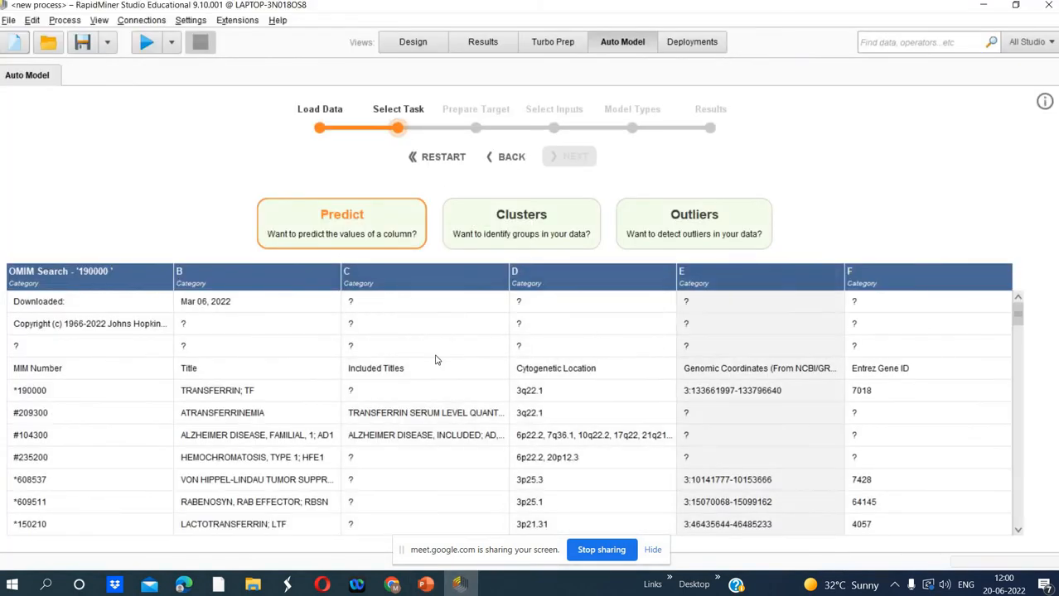
{"action": "left_click", "coordinate": [152, 323]}
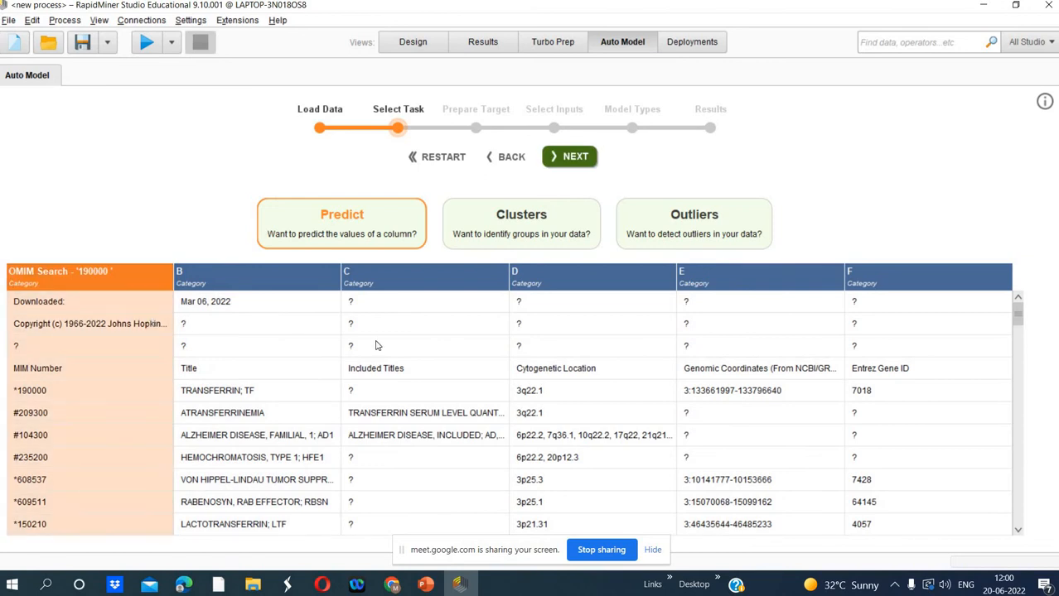
{"action": "left_click", "coordinate": [334, 345]}
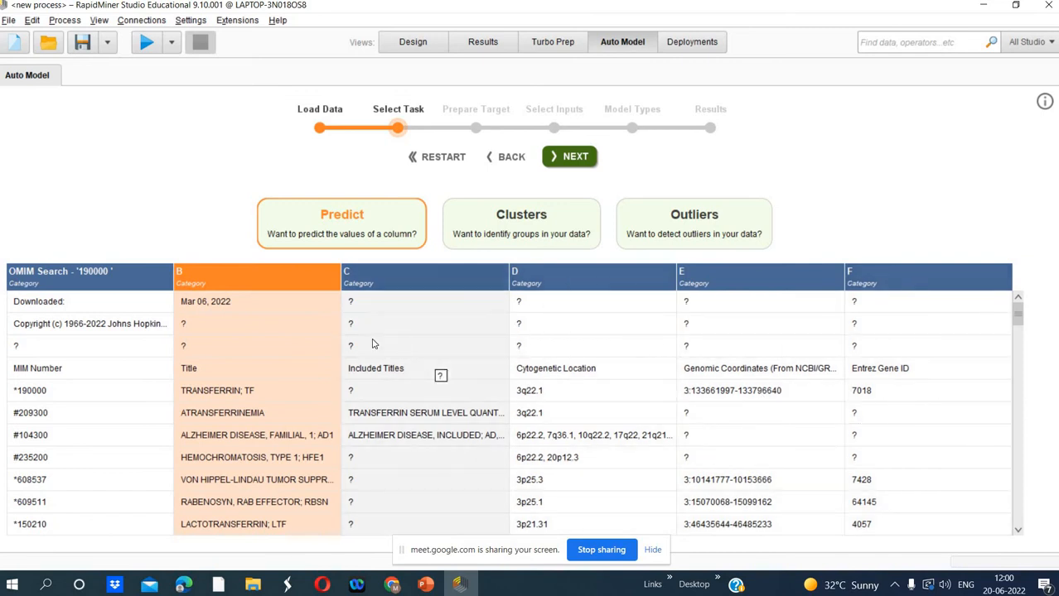
{"action": "left_click", "coordinate": [107, 269]}
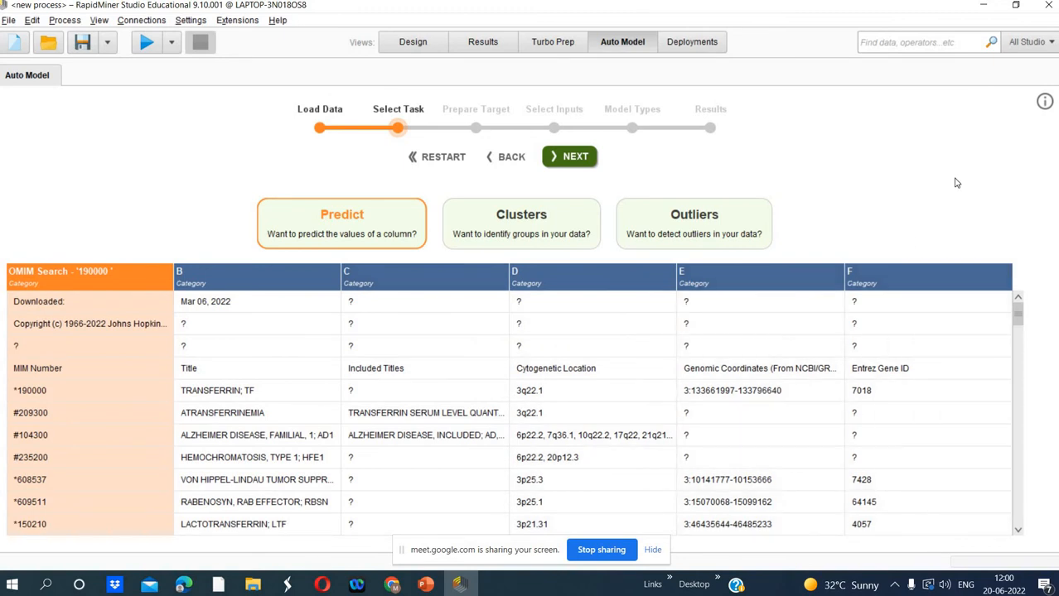
{"action": "left_click", "coordinate": [288, 426]}
{"action": "left_click", "coordinate": [356, 229]}
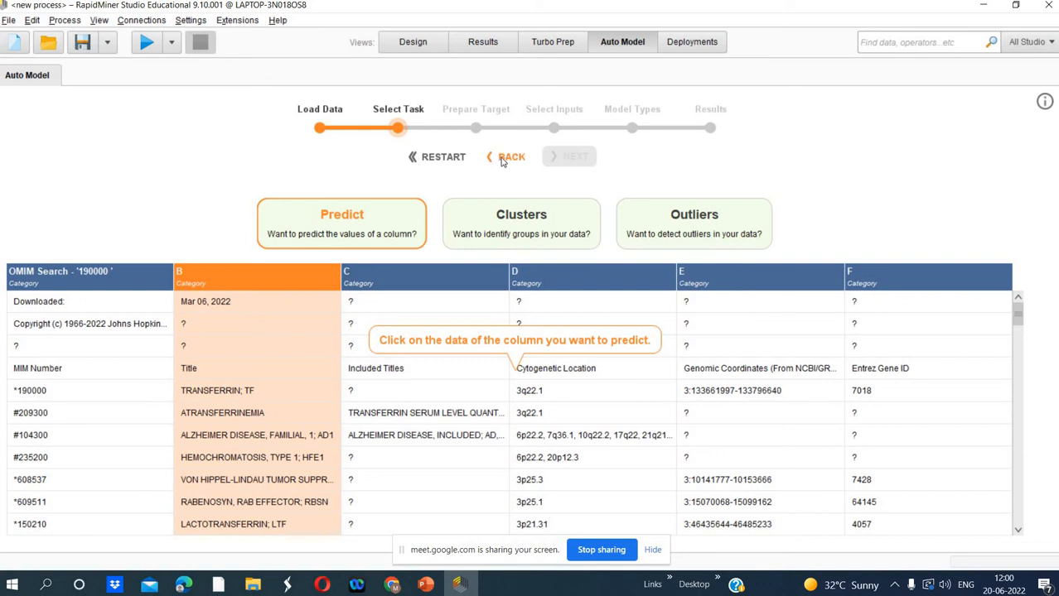
{"action": "left_click", "coordinate": [131, 323]}
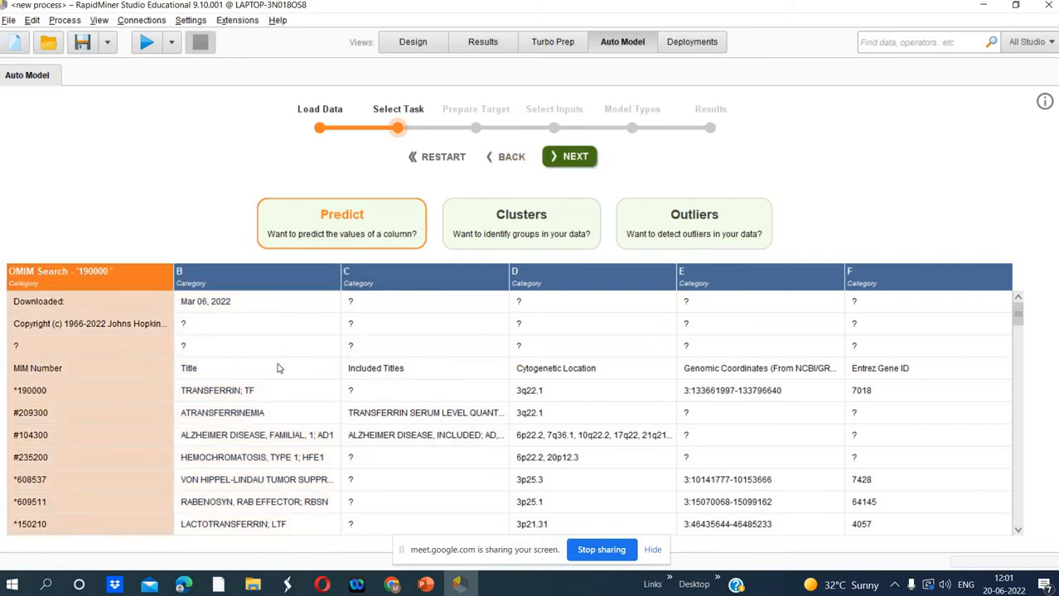
{"action": "left_click", "coordinate": [383, 373]}
{"action": "left_click", "coordinate": [277, 383]}
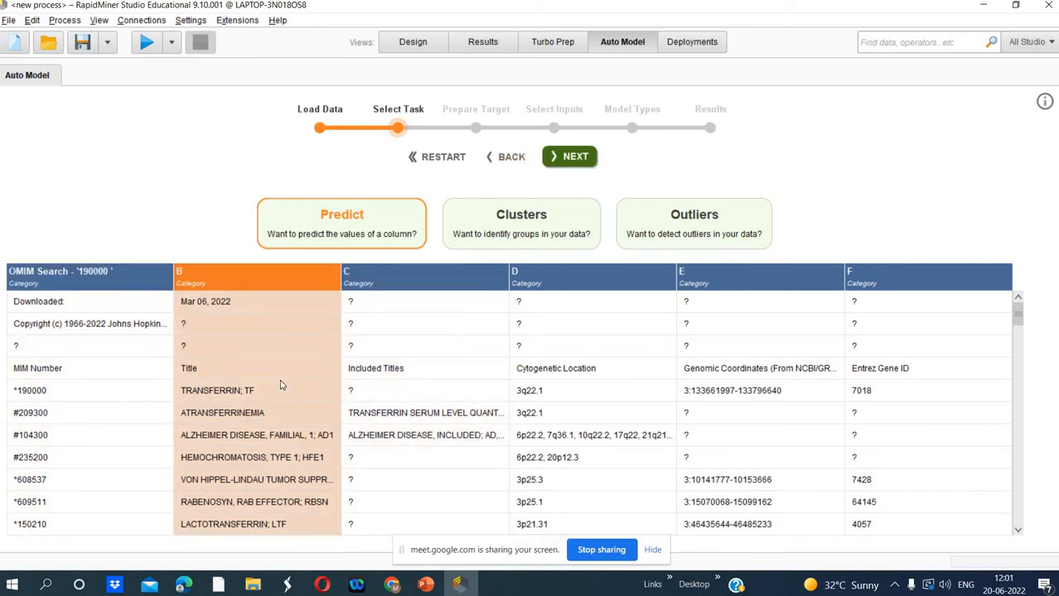
{"action": "left_click", "coordinate": [109, 407]}
{"action": "left_click", "coordinate": [242, 411]}
{"action": "left_click", "coordinate": [570, 157]}
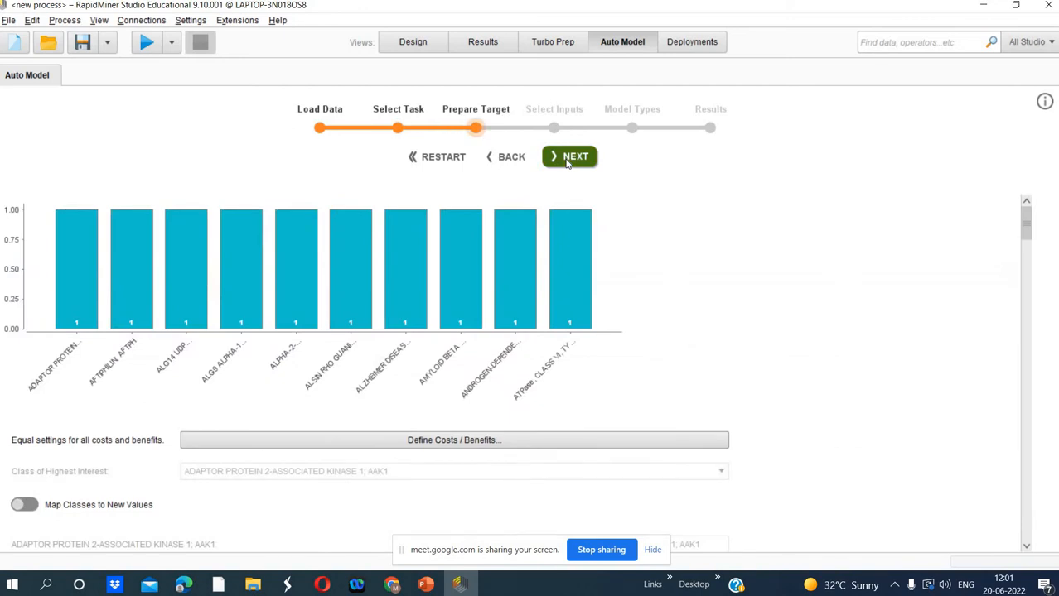
Examine the target class bar chart and the class mapping list in the Prepare Target stage
{"action": "mouse_move", "coordinate": [1027, 222]}
{"action": "left_mouse_down"}
{"action": "mouse_move", "coordinate": [1036, 402]}
{"action": "mouse_move", "coordinate": [1026, 516]}
{"action": "mouse_move", "coordinate": [1025, 223]}
{"action": "left_mouse_up"}
{"action": "scroll", "coordinate": [530, 373], "scroll_direction": "down", "scroll_amount": 2}
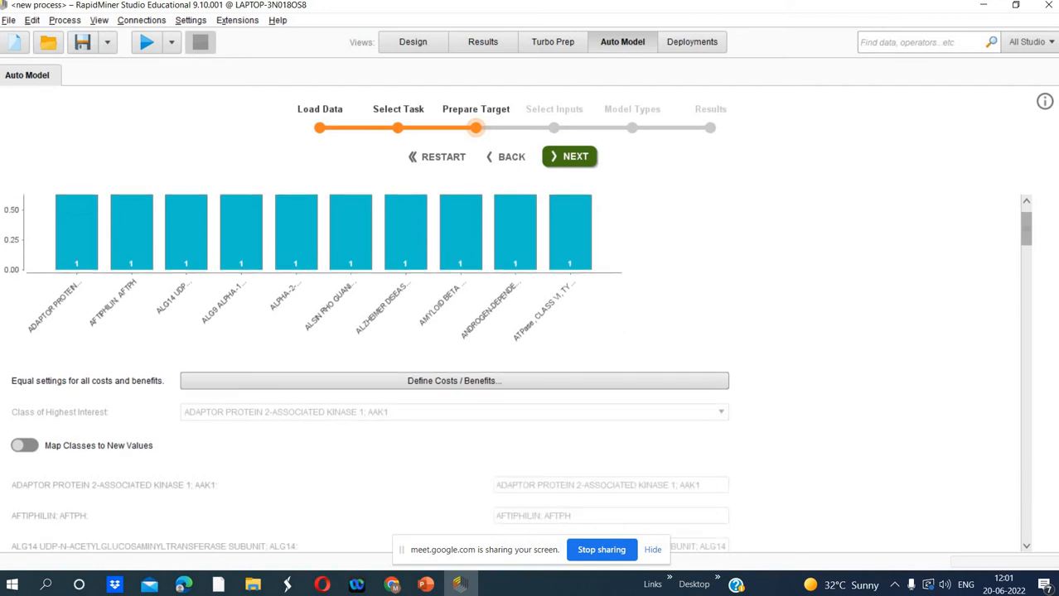
{"action": "scroll", "coordinate": [530, 373], "scroll_direction": "down", "scroll_amount": 15}
{"action": "scroll", "coordinate": [531, 372], "scroll_direction": "up", "scroll_amount": 17}
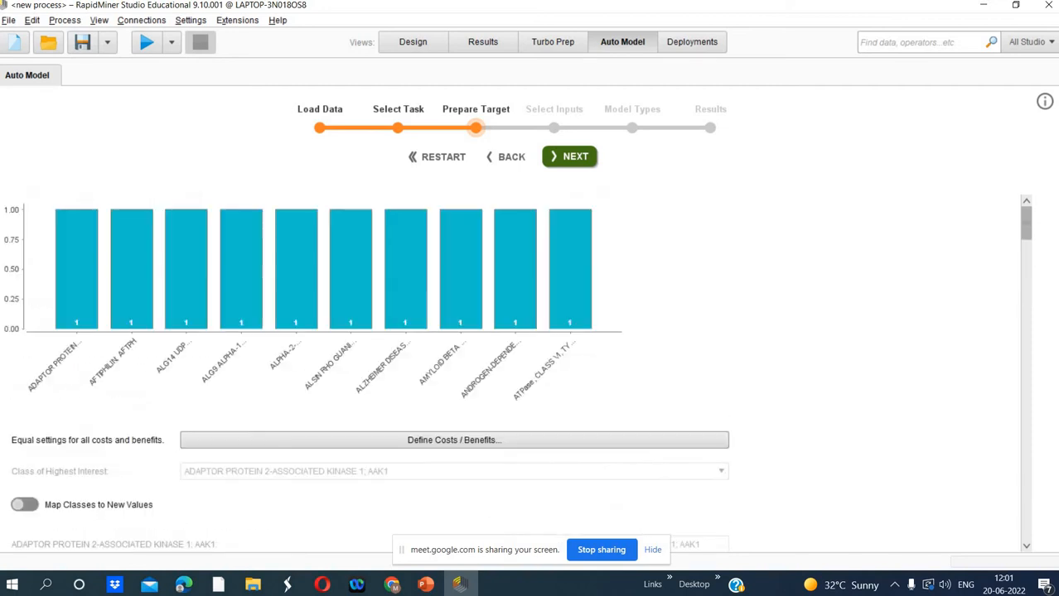
{"action": "scroll", "coordinate": [530, 372], "scroll_direction": "down", "scroll_amount": 3}
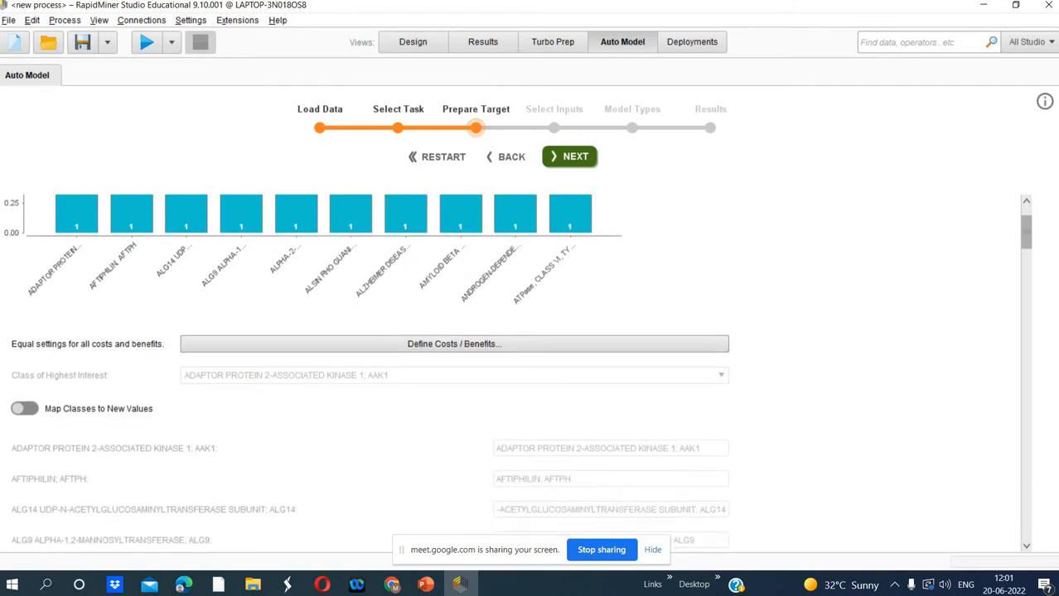
{"action": "scroll", "coordinate": [530, 373], "scroll_direction": "up", "scroll_amount": 1}
{"action": "scroll", "coordinate": [517, 372], "scroll_direction": "up", "scroll_amount": 2}
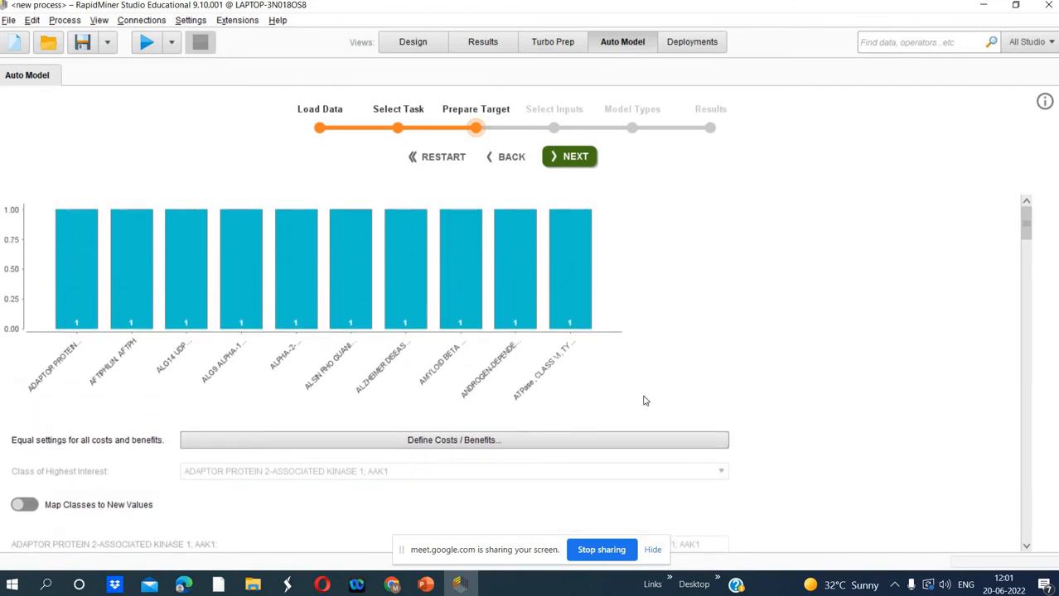
Switch to the PowerPoint presentation and widen the Prepare Target screenshot on slide 16 to about 31.83 cm
{"action": "left_click", "coordinate": [424, 585]}
{"action": "left_click_drag", "start_coordinate": [842, 308], "coordinate": [951, 305]}
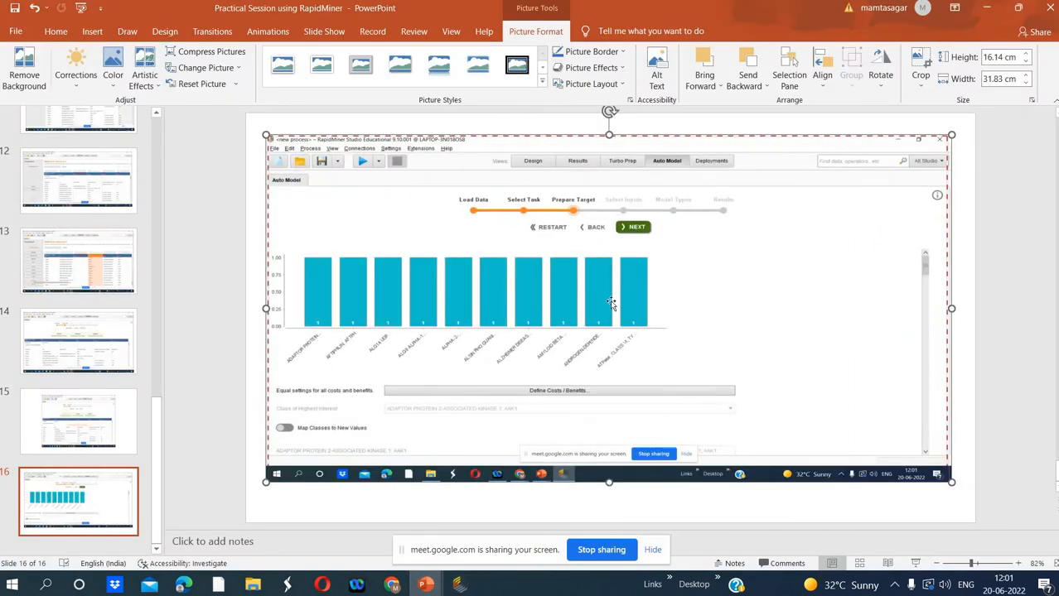
Recheck the Prepare Target stage in RapidMiner and add another screenshot of it as slide 17 of the PowerPoint presentation
{"action": "left_click", "coordinate": [462, 584]}
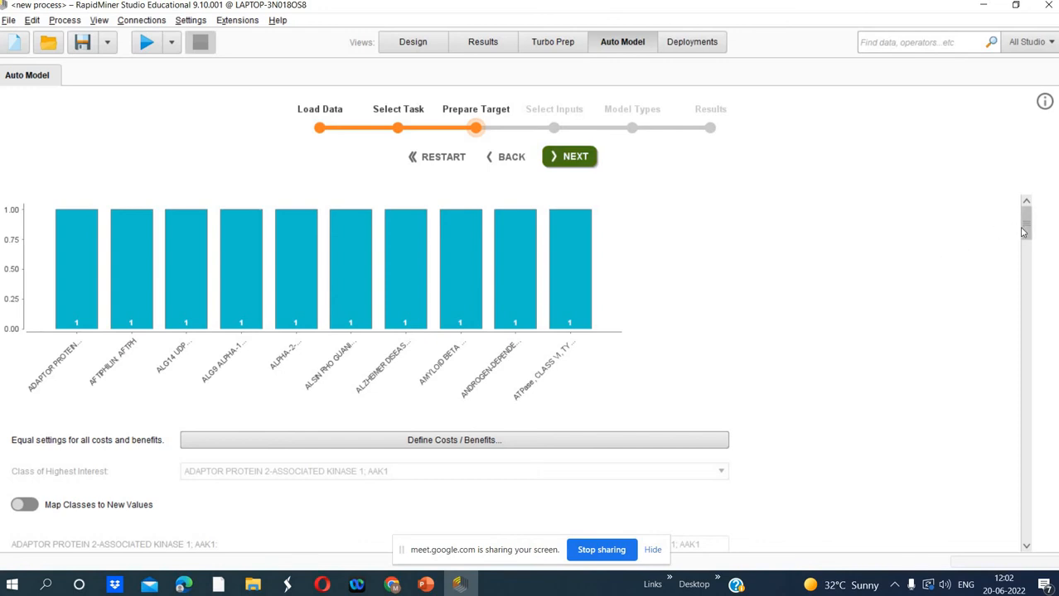
{"action": "left_click_drag", "start_coordinate": [1026, 250], "coordinate": [1017, 217]}
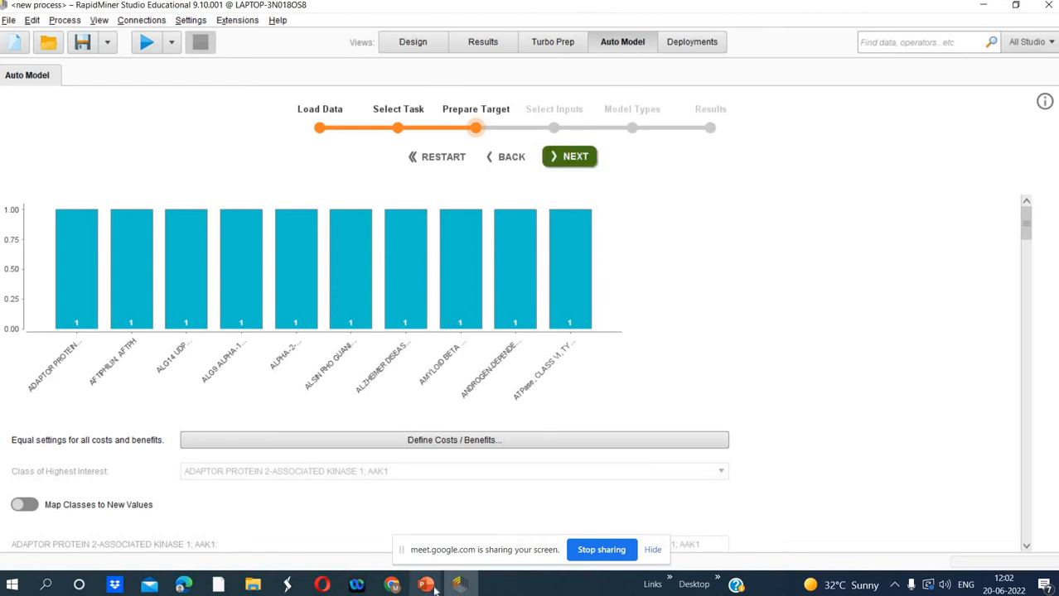
{"action": "mouse_move", "coordinate": [433, 587]}
{"action": "left_click", "coordinate": [577, 530]}
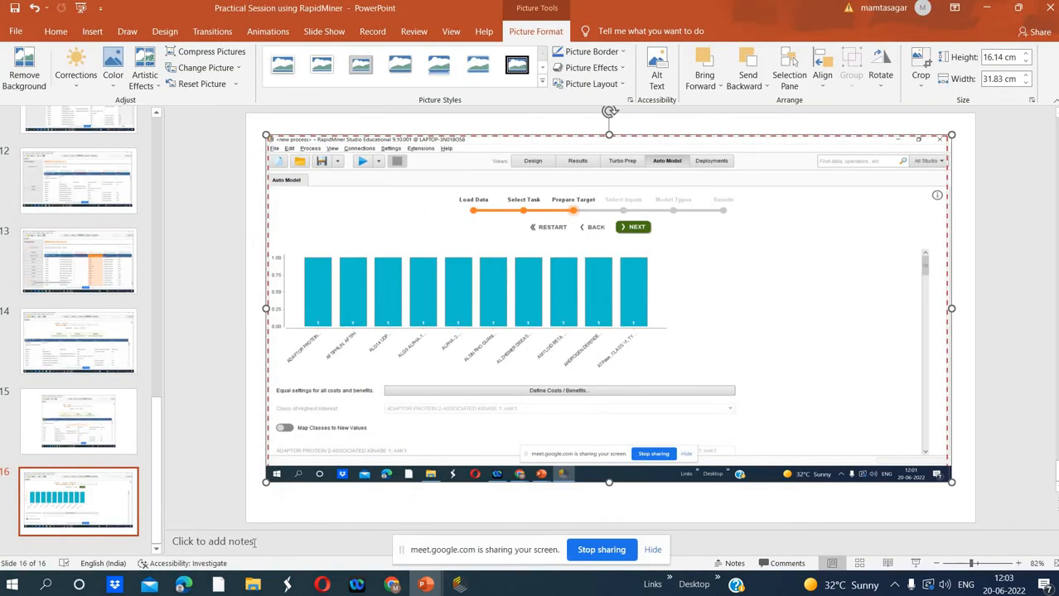
{"action": "right_click", "coordinate": [129, 554]}
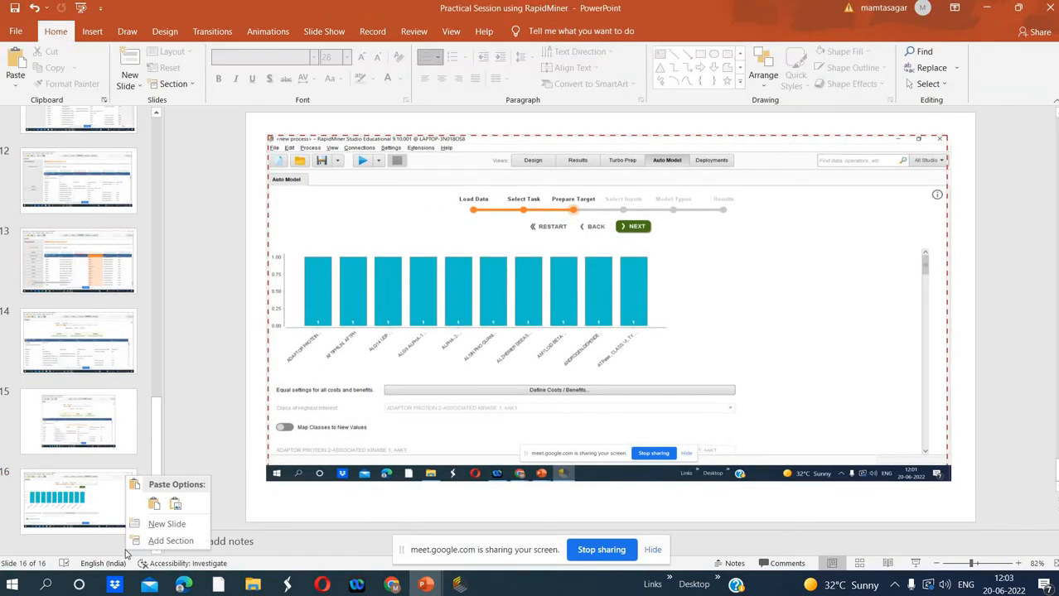
{"action": "left_click", "coordinate": [154, 504]}
Proceed to Select Inputs in RapidMiner's Auto Model and paste its screenshot as a picture on new slide 18 of the PowerPoint presentation
{"action": "left_click", "coordinate": [458, 585]}
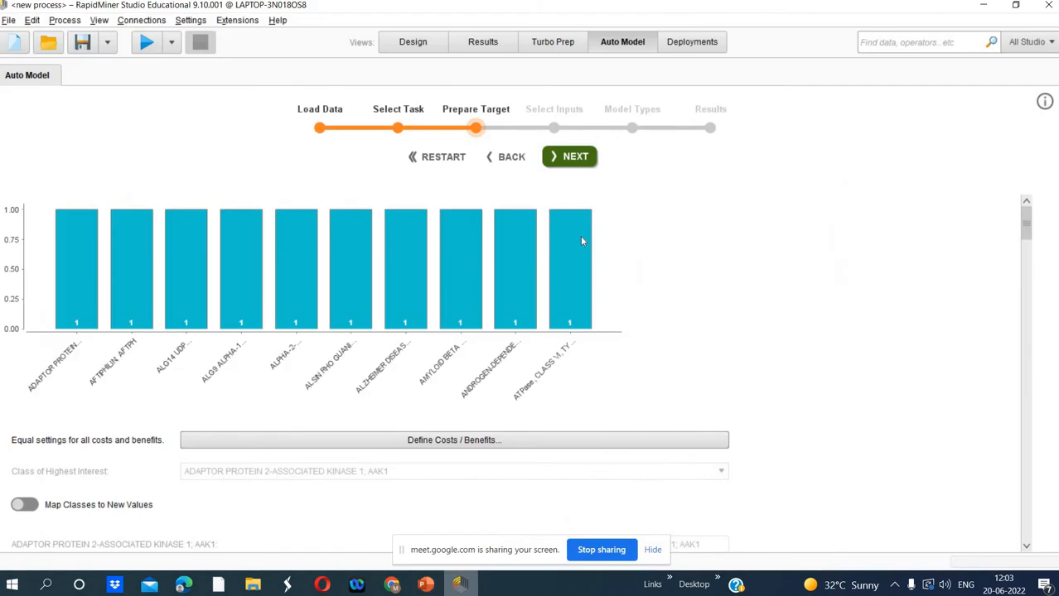
{"action": "left_click", "coordinate": [577, 160]}
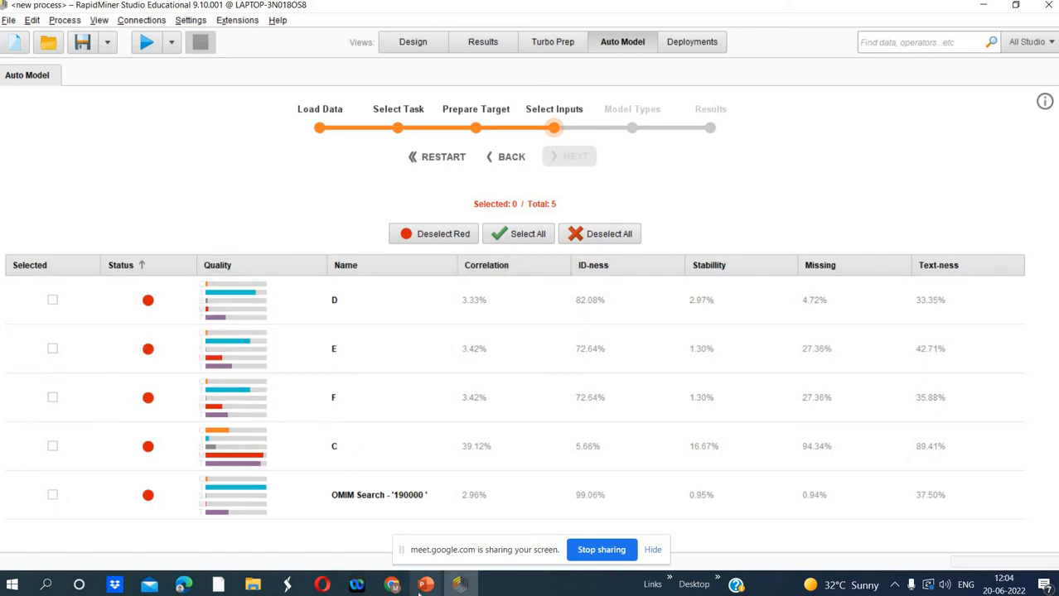
{"action": "mouse_move", "coordinate": [420, 593]}
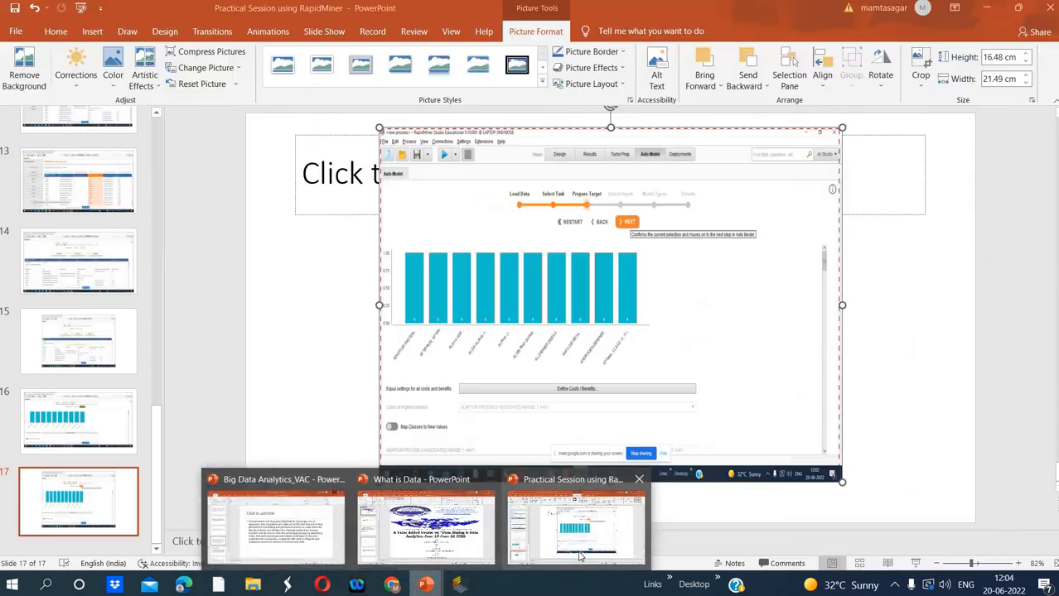
{"action": "left_click", "coordinate": [549, 552]}
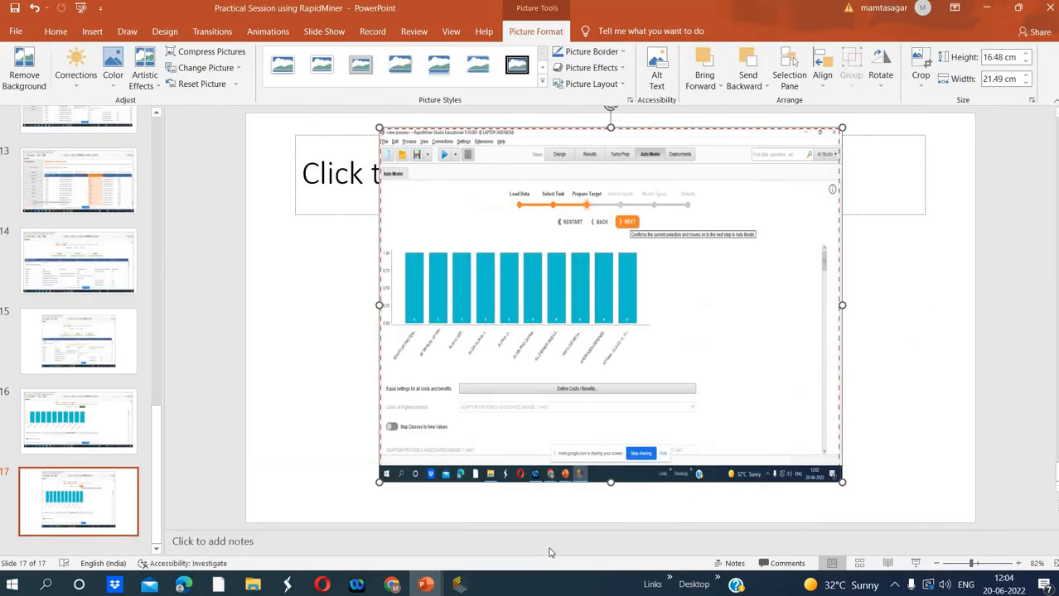
{"action": "right_click", "coordinate": [91, 553]}
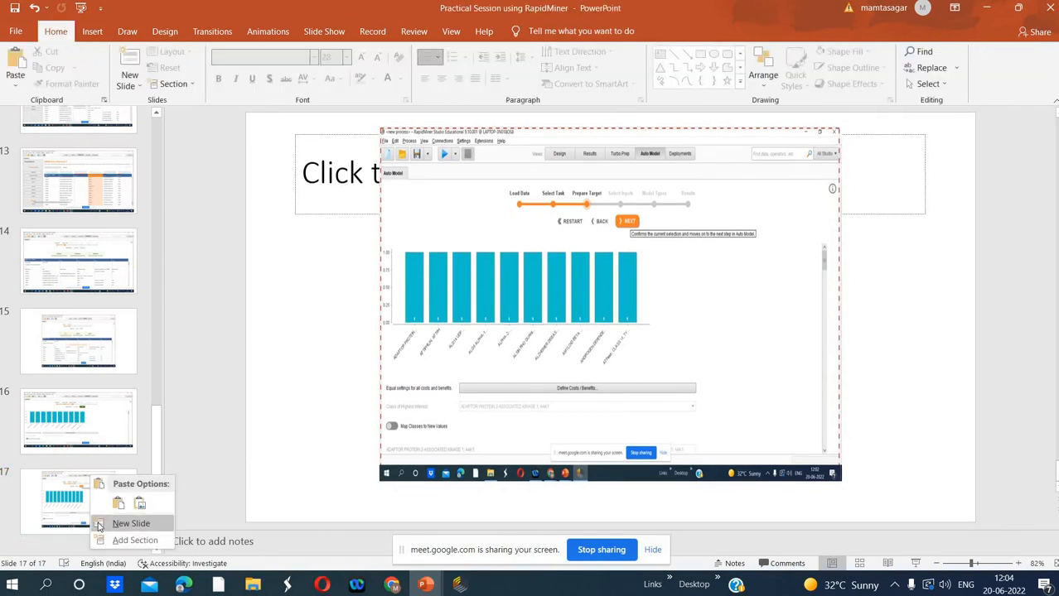
{"action": "left_click", "coordinate": [97, 524]}
{"action": "left_click", "coordinate": [478, 276]}
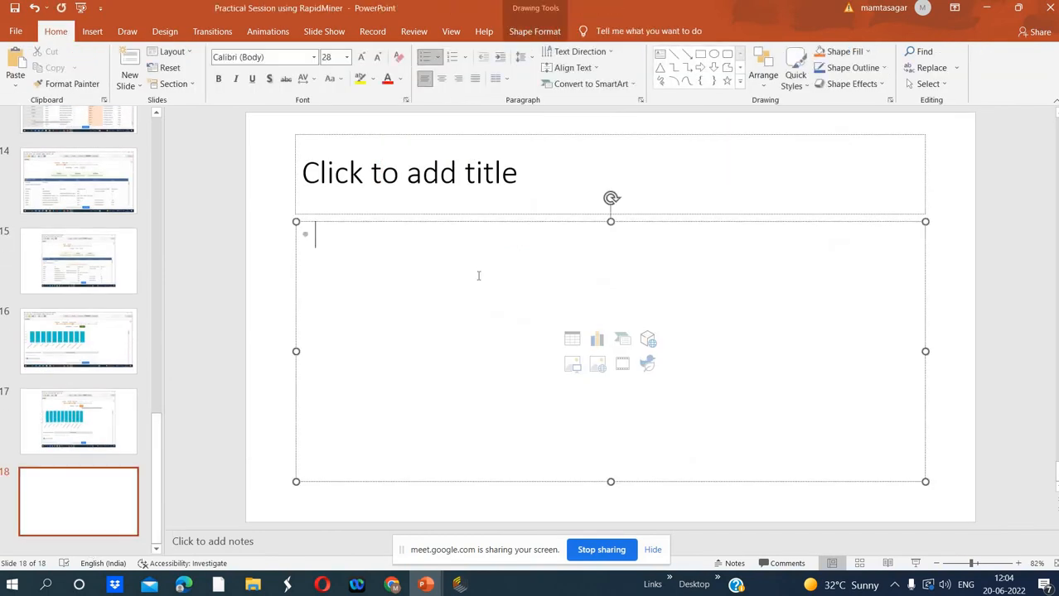
{"action": "right_click", "coordinate": [433, 272]}
{"action": "left_click", "coordinate": [478, 325]}
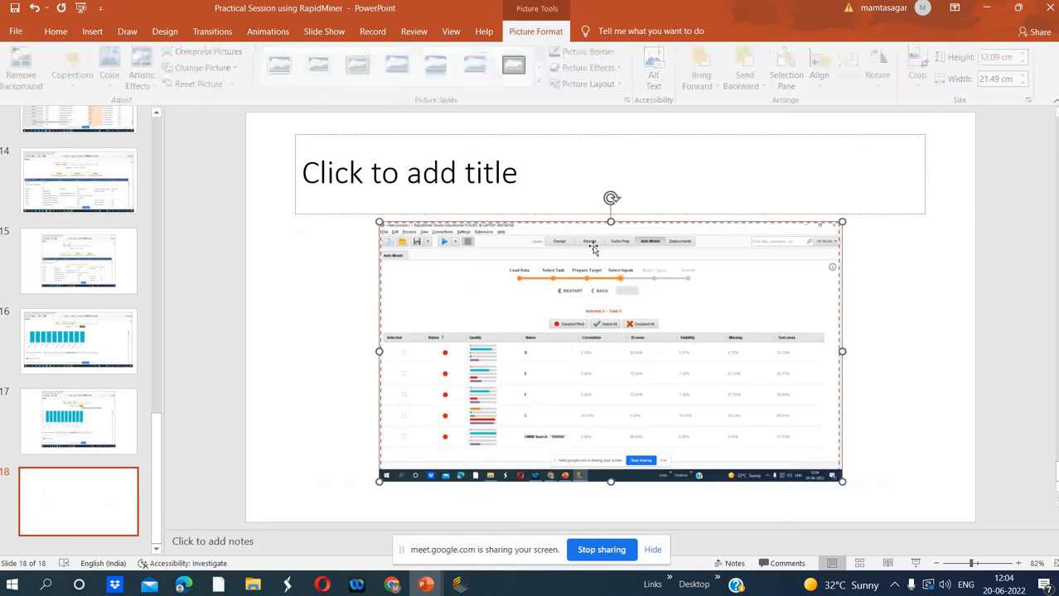
Stretch the Select Inputs screenshot on slide 18 to about 30.69 cm wide and 15.63 cm high, covering the title area
{"action": "left_click_drag", "start_coordinate": [610, 222], "coordinate": [611, 146]}
{"action": "left_click_drag", "start_coordinate": [379, 314], "coordinate": [284, 314]}
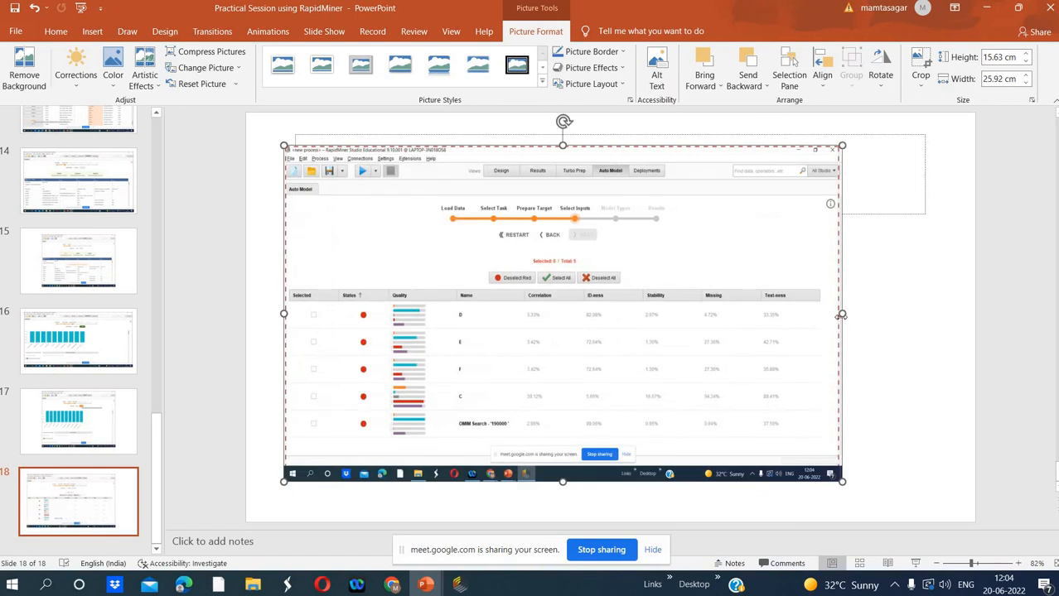
{"action": "left_click_drag", "start_coordinate": [842, 314], "coordinate": [945, 317]}
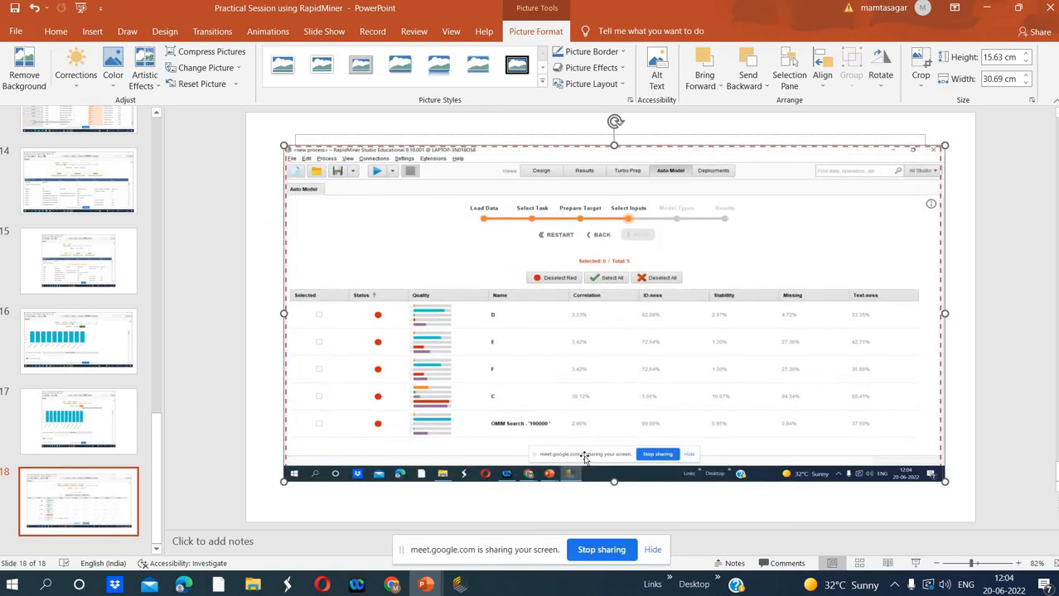
Return to RapidMiner briefly and switch to the Chrome window showing the OMIM search results for alkaptonuria
{"action": "left_click", "coordinate": [460, 585]}
{"action": "mouse_move", "coordinate": [392, 585]}
{"action": "left_click", "coordinate": [323, 537]}
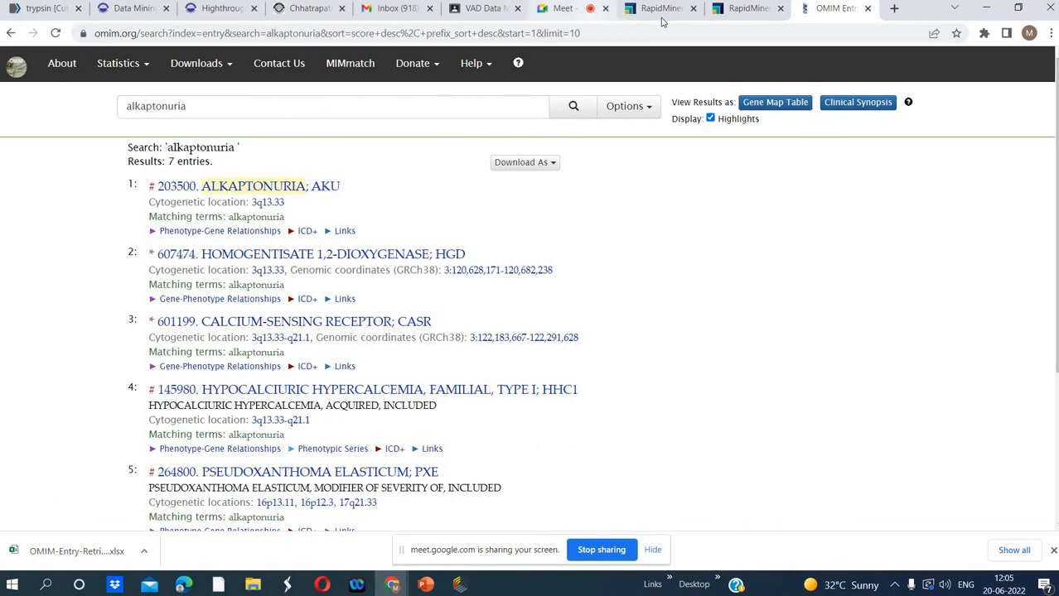
Check the Google Meet call, looking briefly at the Practical Session using RapidMiner presentation and RapidMiner's Select Inputs stage in between
{"action": "left_click", "coordinate": [567, 9]}
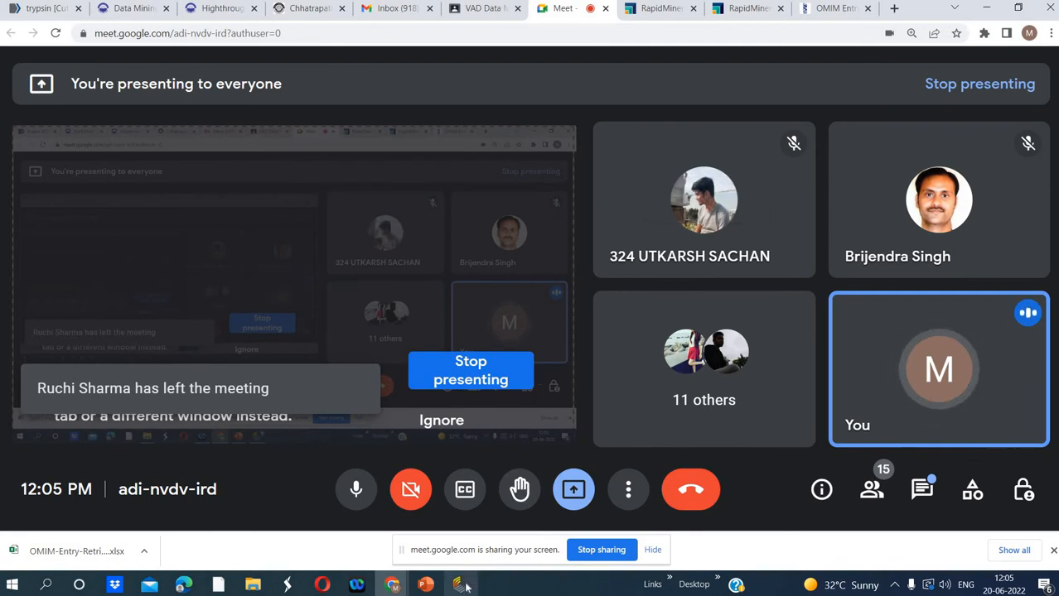
{"action": "mouse_move", "coordinate": [464, 586]}
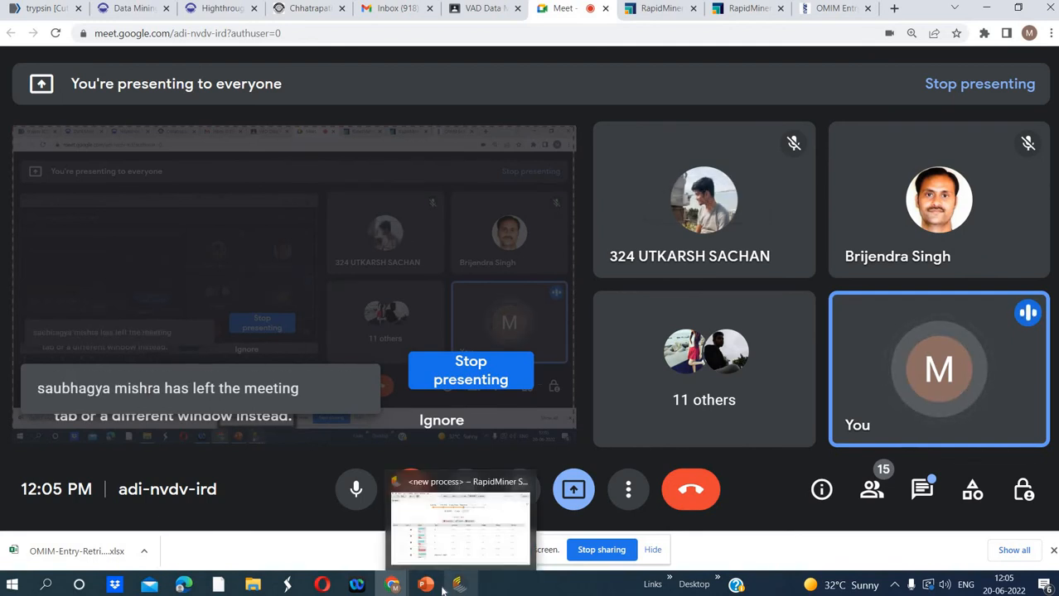
{"action": "mouse_move", "coordinate": [428, 586]}
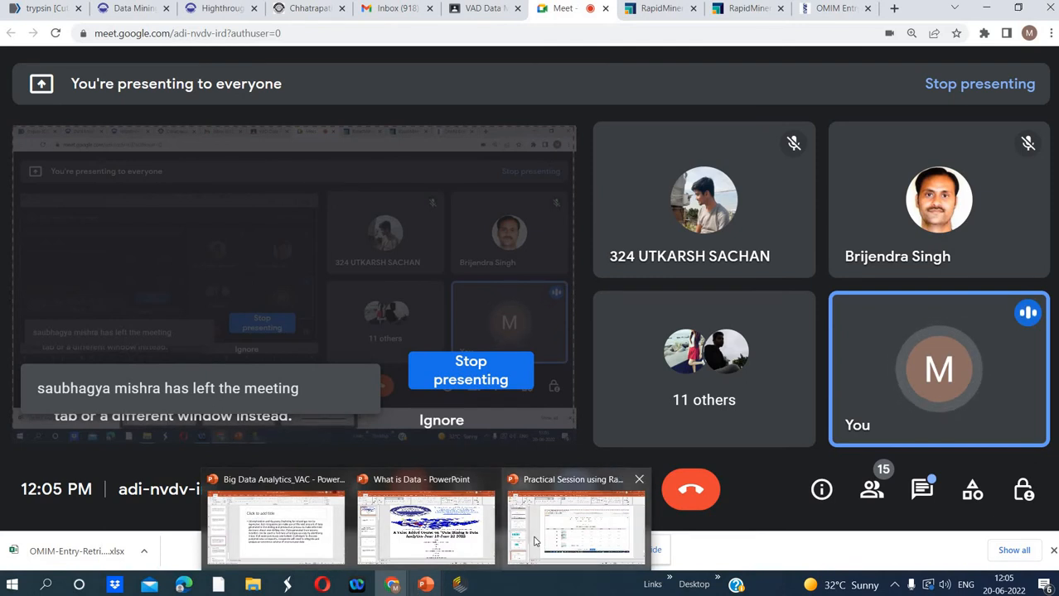
{"action": "left_click", "coordinate": [535, 542]}
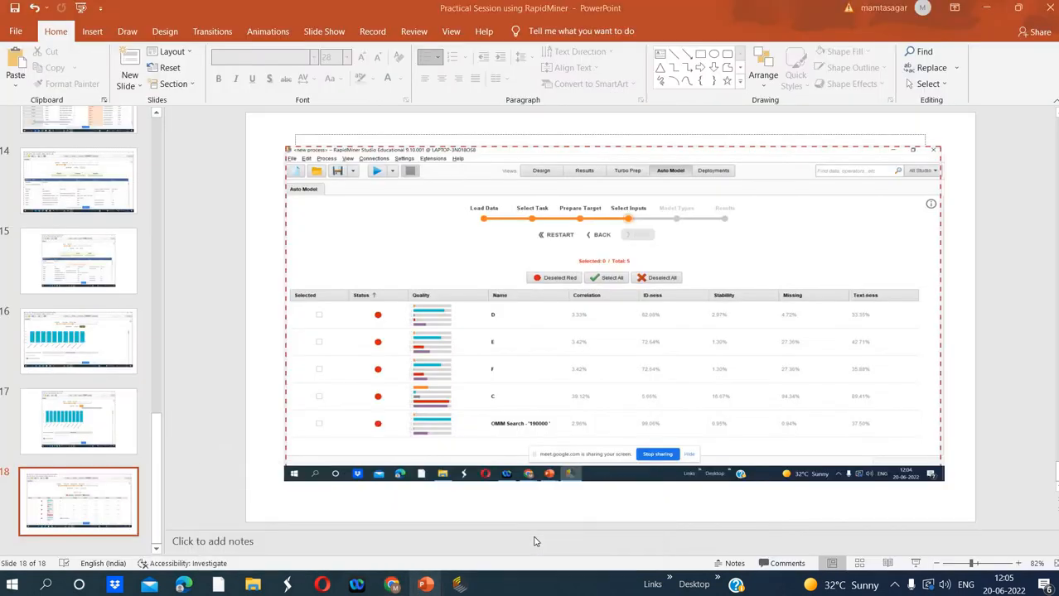
{"action": "left_click", "coordinate": [456, 586]}
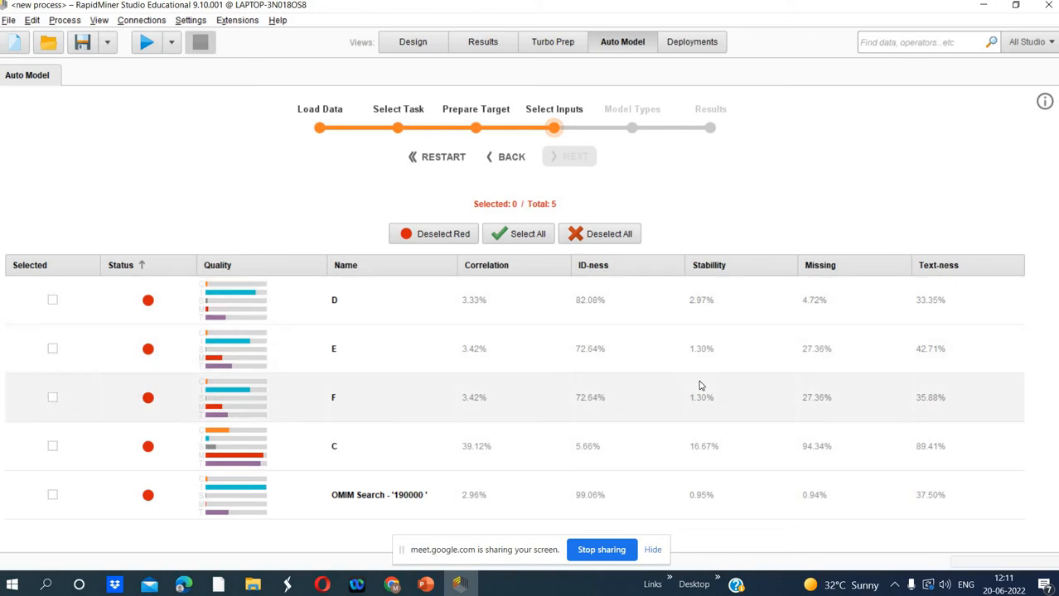
{"action": "mouse_move", "coordinate": [391, 585]}
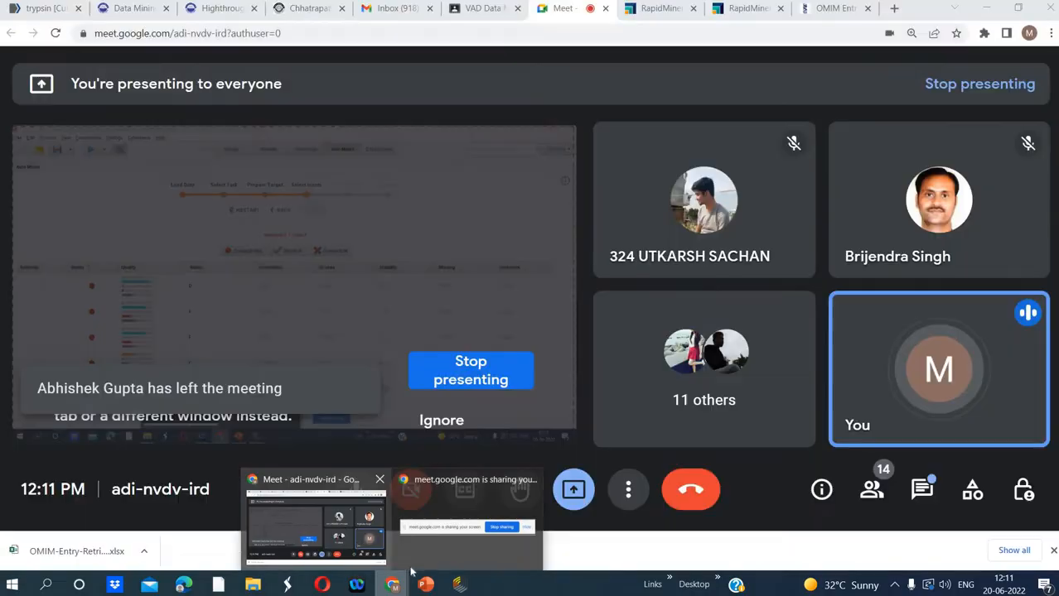
{"action": "mouse_move", "coordinate": [425, 585]}
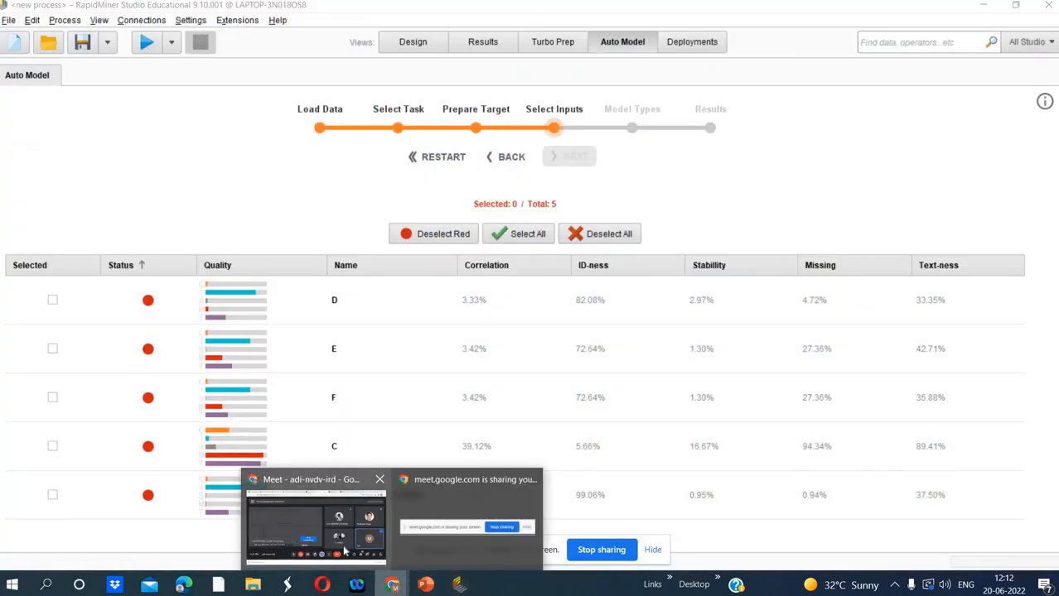
{"action": "left_click", "coordinate": [319, 522]}
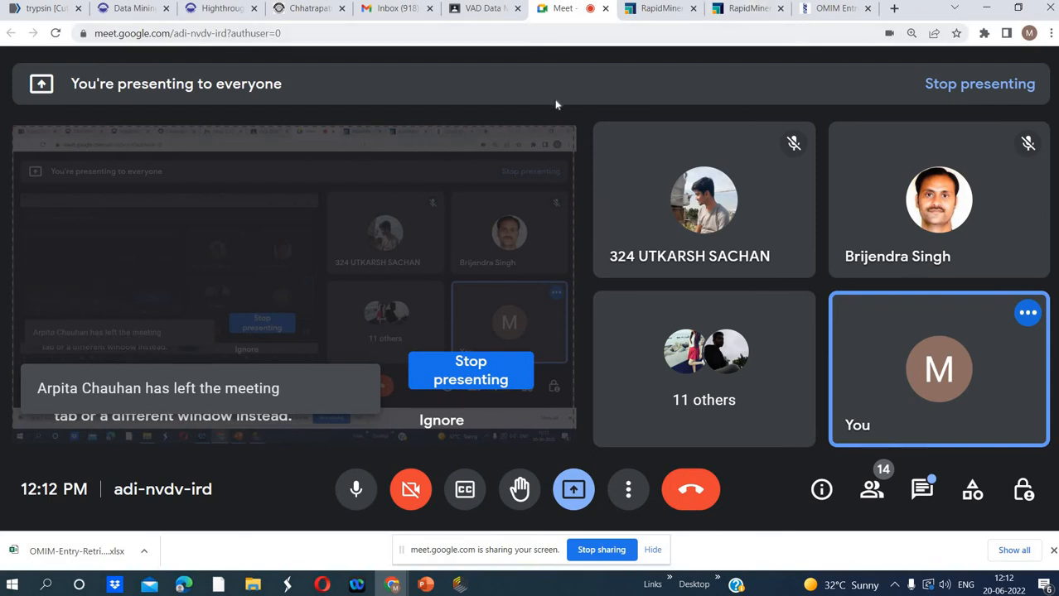
Select all input columns in RapidMiner's Auto Model and paste the stage's screenshot as a picture on new slide 19 of the PowerPoint presentation
{"action": "left_click", "coordinate": [460, 586]}
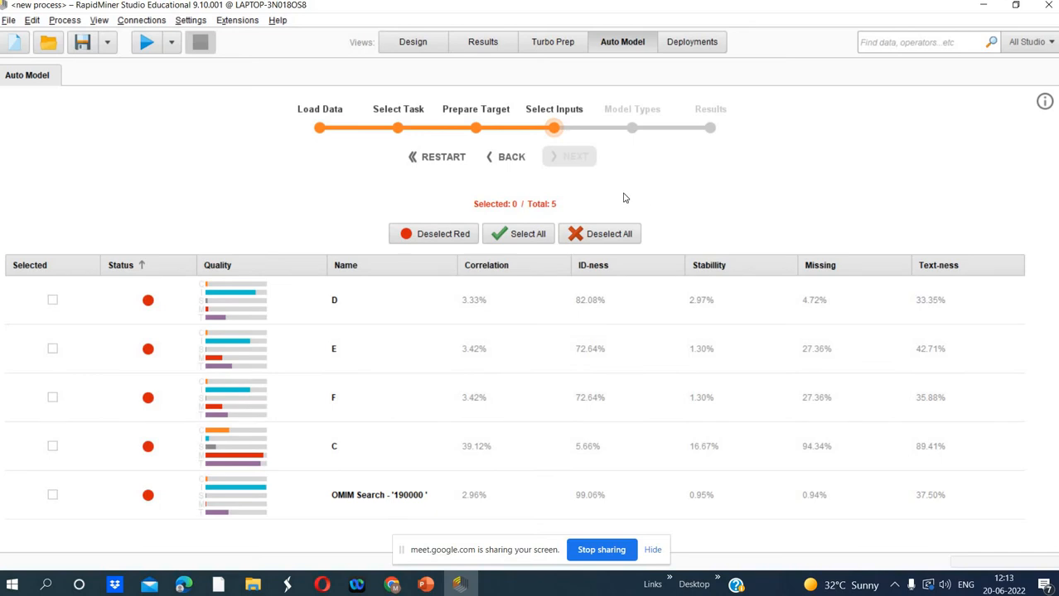
{"action": "left_click", "coordinate": [527, 234]}
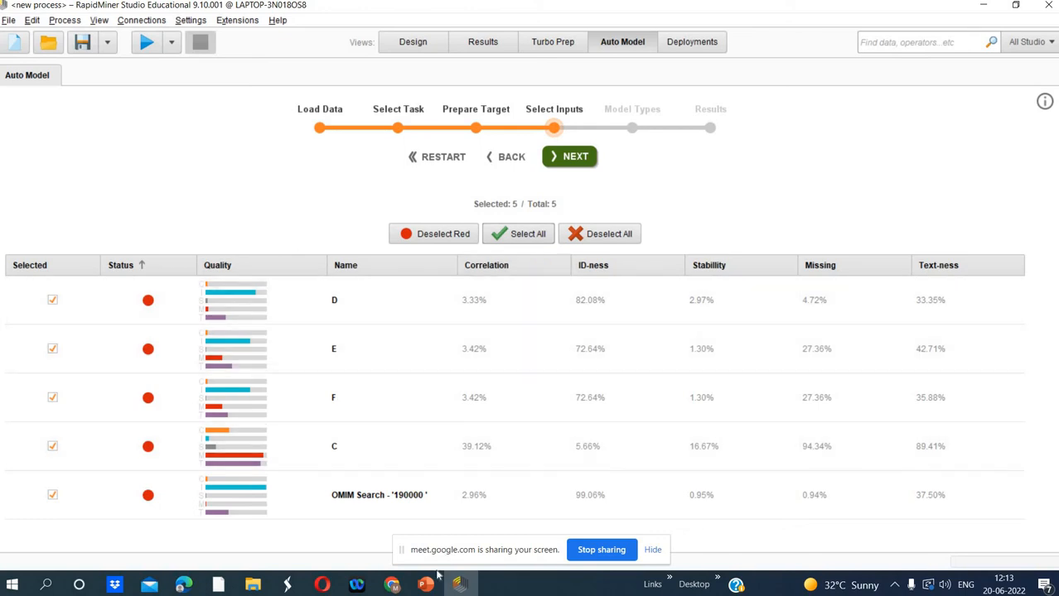
{"action": "mouse_move", "coordinate": [437, 584]}
{"action": "left_click", "coordinate": [556, 510]}
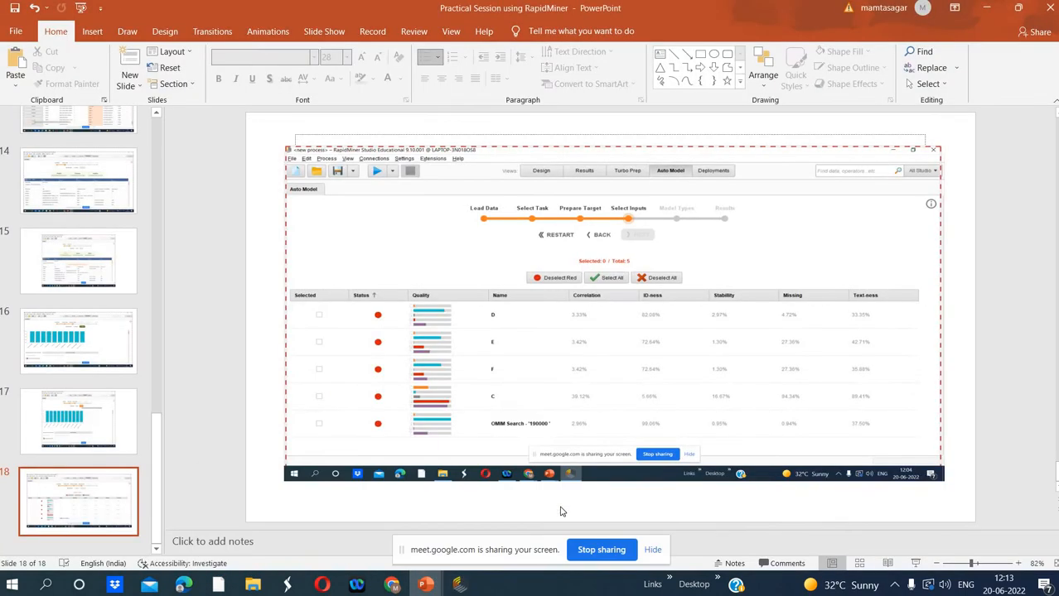
{"action": "left_click", "coordinate": [128, 547]}
{"action": "right_click", "coordinate": [124, 546]}
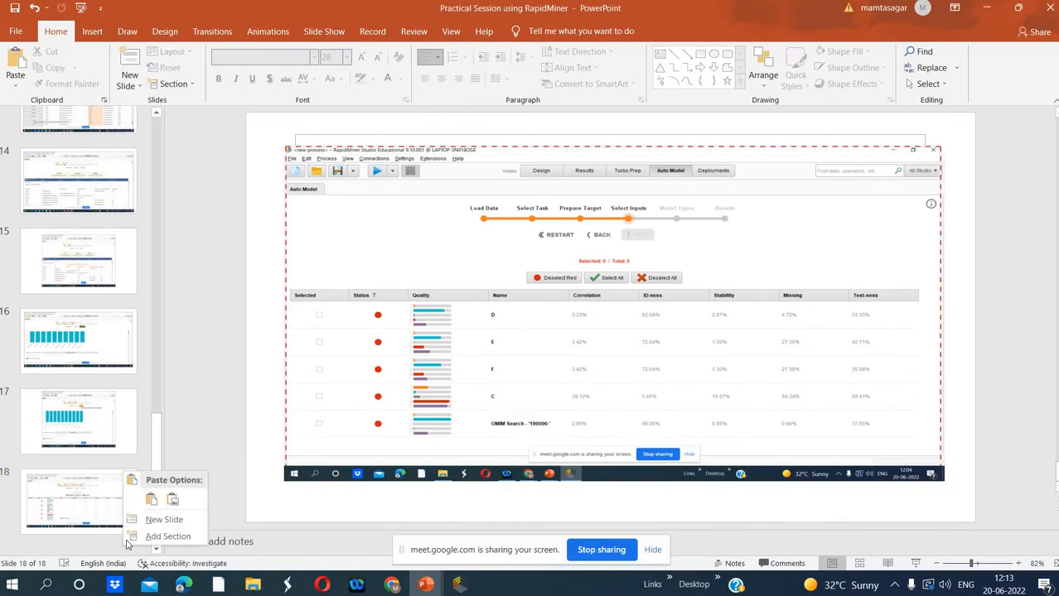
{"action": "left_click", "coordinate": [147, 520]}
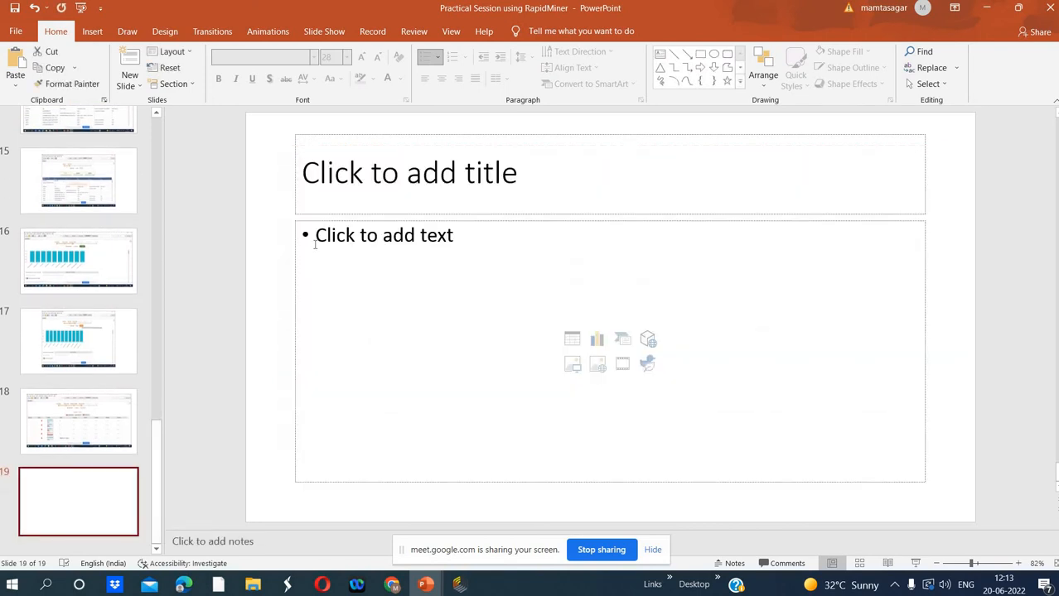
{"action": "left_click", "coordinate": [315, 239]}
{"action": "right_click", "coordinate": [315, 239]}
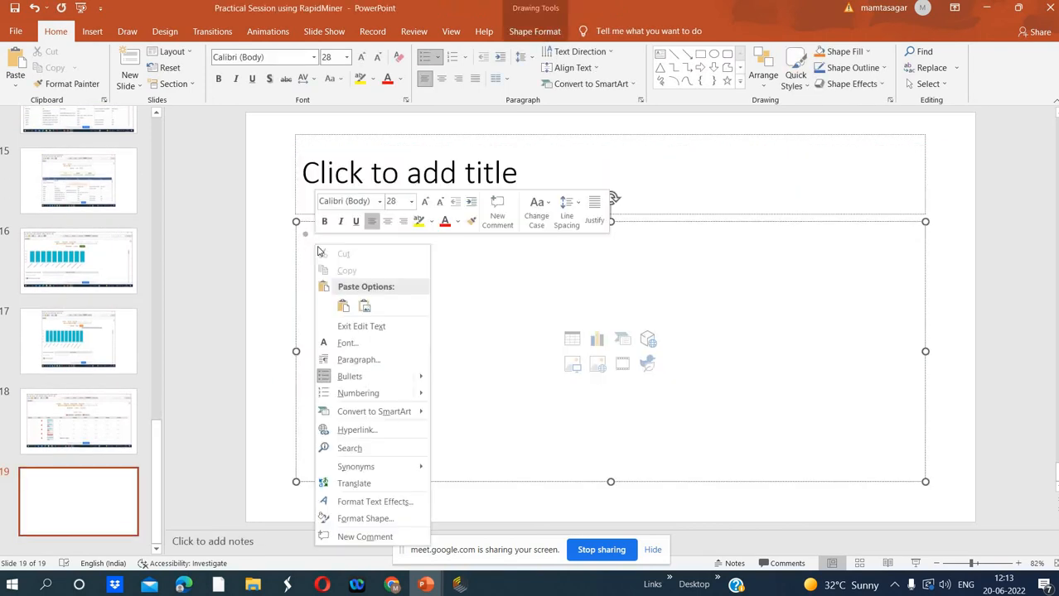
{"action": "left_click", "coordinate": [363, 305]}
Stretch the Select Inputs screenshot on slide 19 to about 32.24 cm wide and 15.27 cm high, extending over the title area
{"action": "left_click_drag", "start_coordinate": [610, 221], "coordinate": [609, 154]}
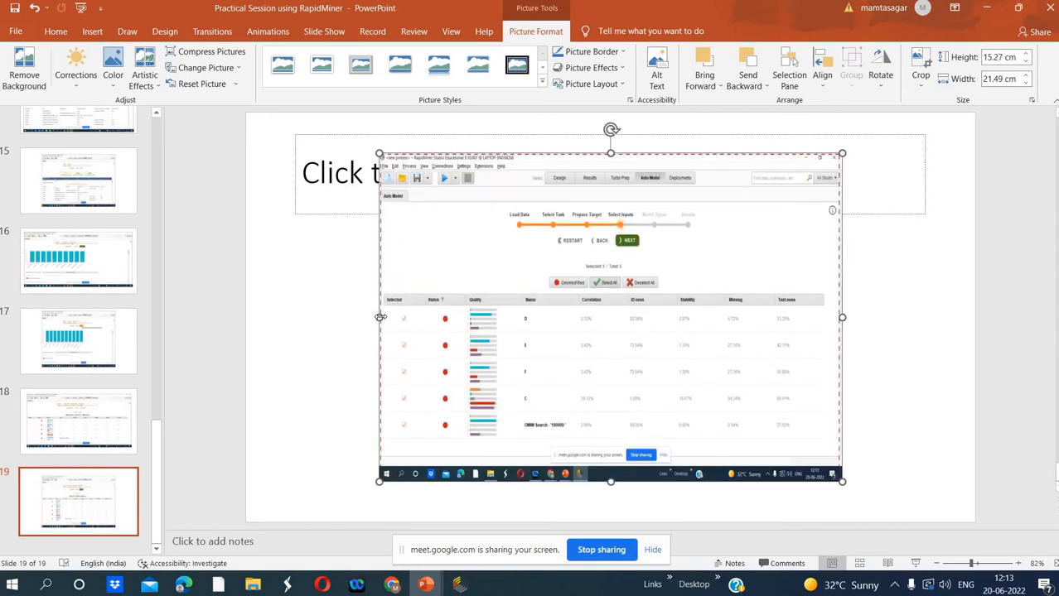
{"action": "left_click_drag", "start_coordinate": [380, 317], "coordinate": [275, 317]}
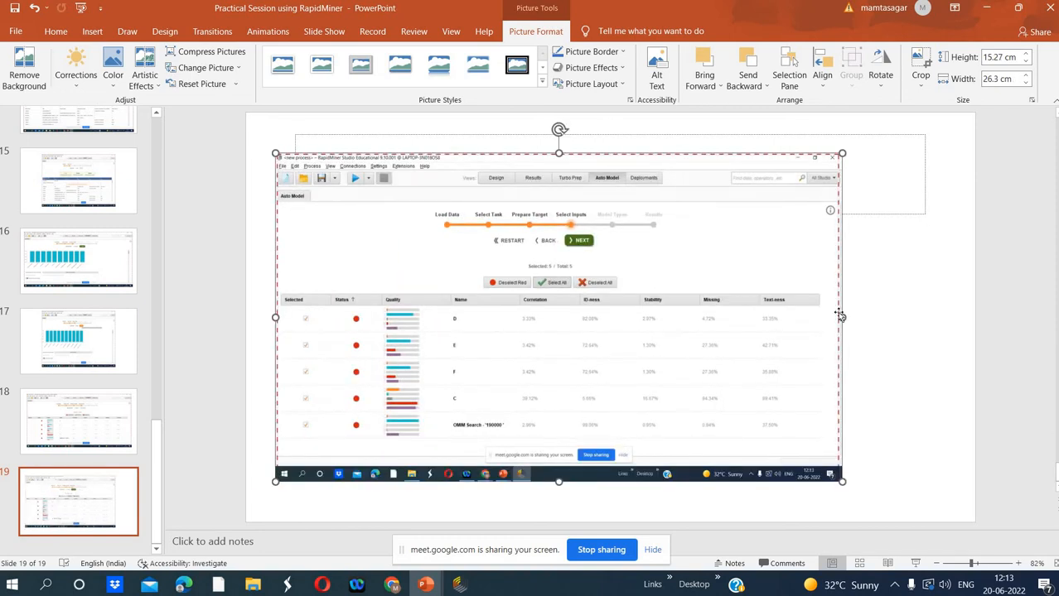
{"action": "left_click_drag", "start_coordinate": [839, 318], "coordinate": [970, 317]}
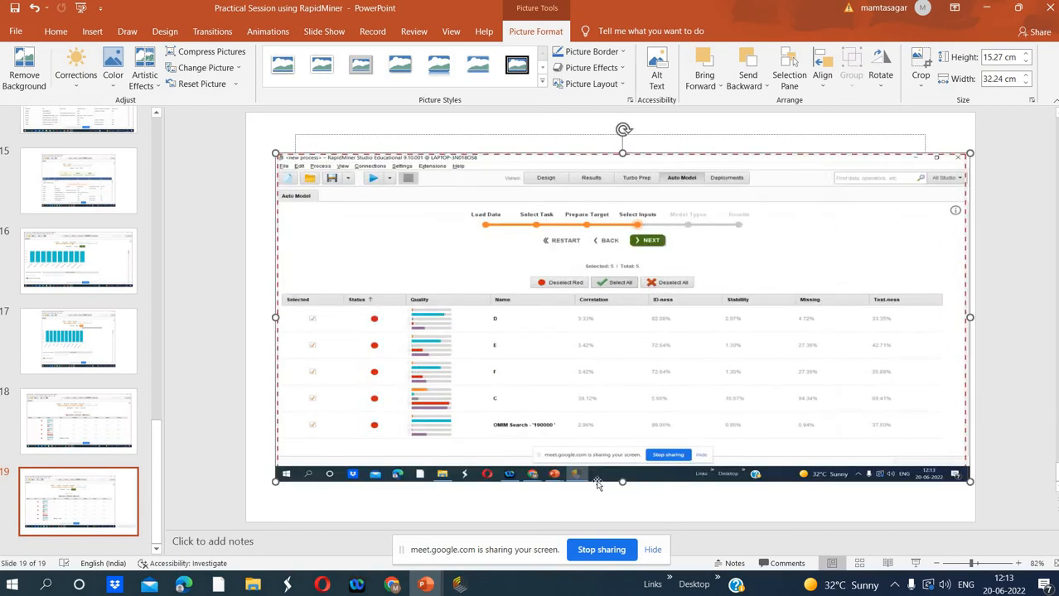
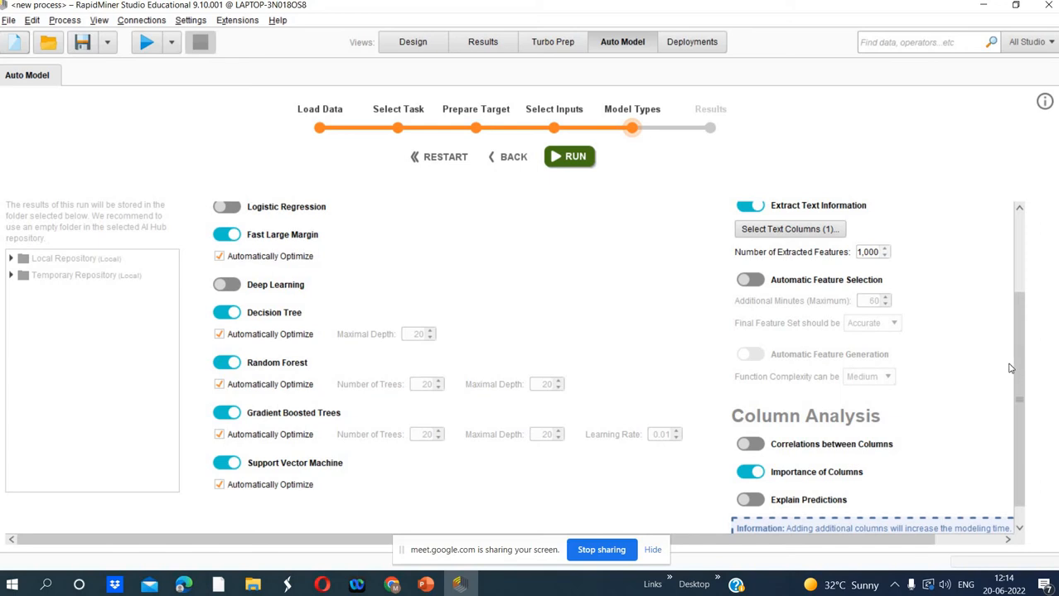
Try enabling the Logistic Regression model in the list of models to run
{"action": "left_click_drag", "start_coordinate": [1018, 357], "coordinate": [1014, 266]}
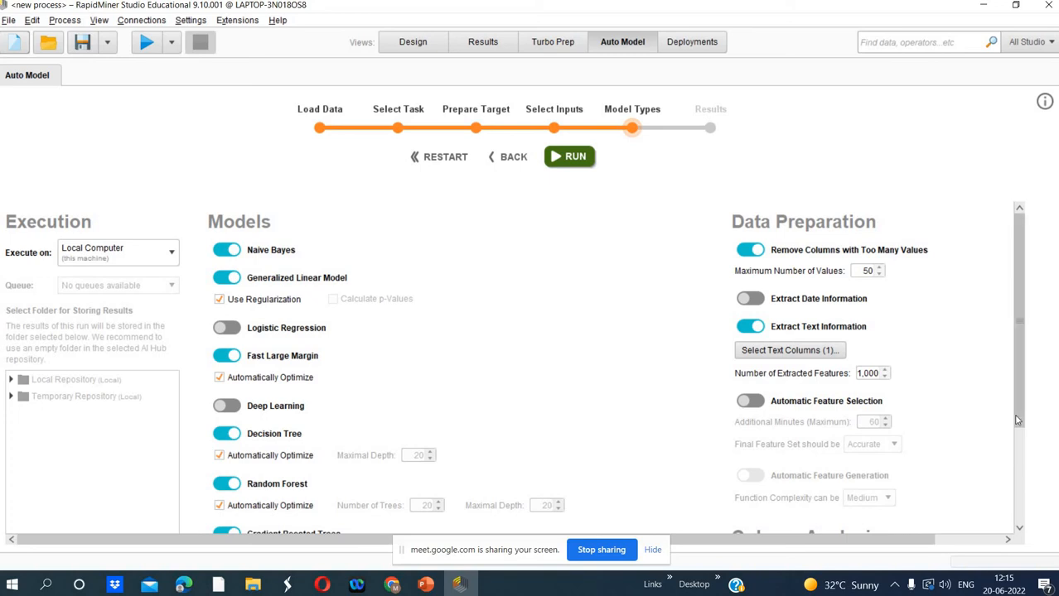
{"action": "left_click_drag", "start_coordinate": [1019, 418], "coordinate": [1038, 526]}
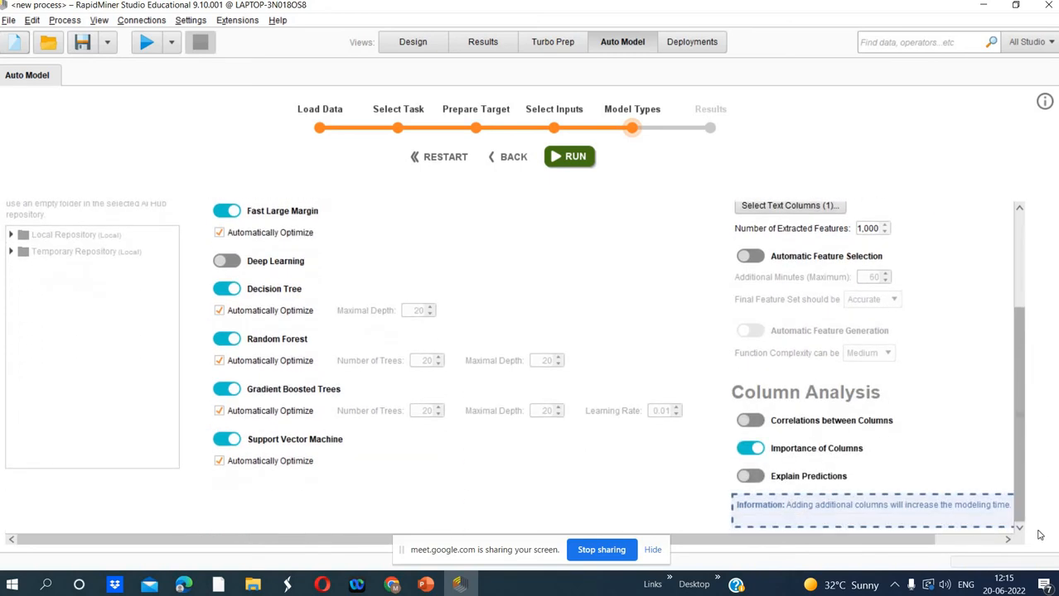
{"action": "left_click_drag", "start_coordinate": [1035, 470], "coordinate": [1034, 421]}
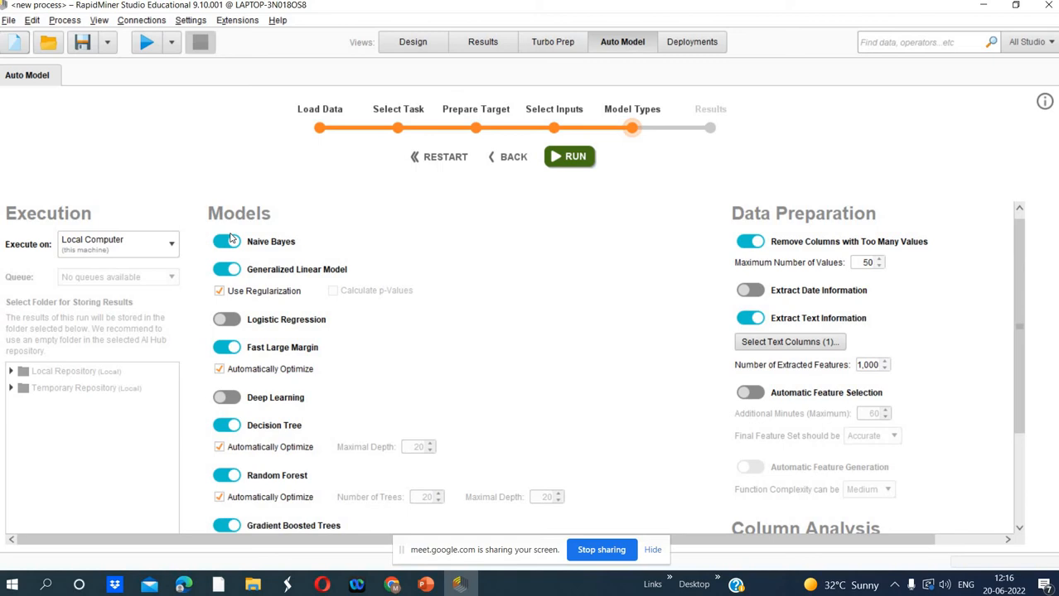
{"action": "left_click", "coordinate": [232, 320]}
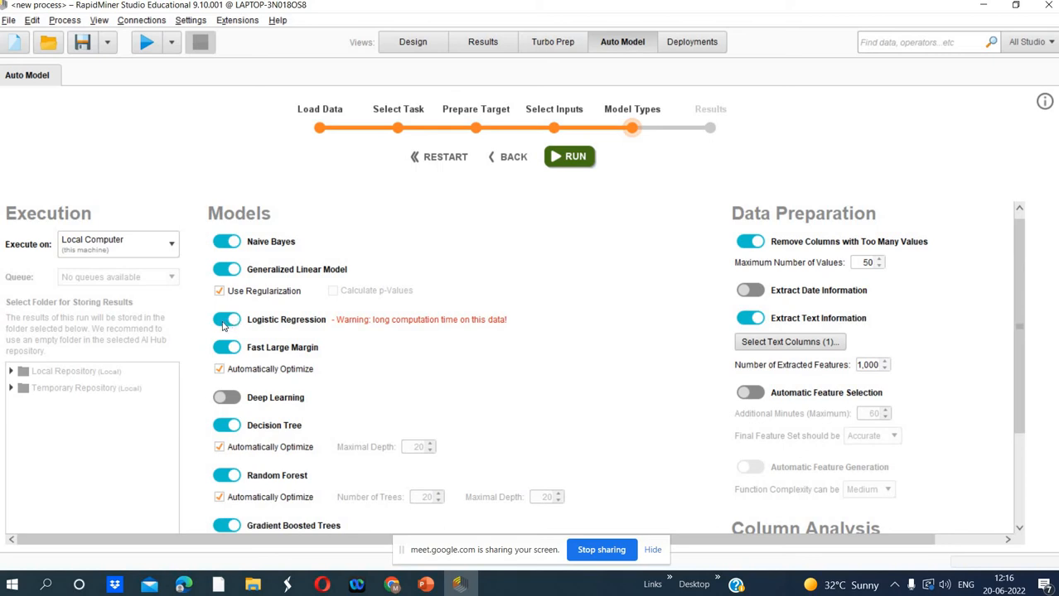
{"action": "left_click", "coordinate": [224, 324]}
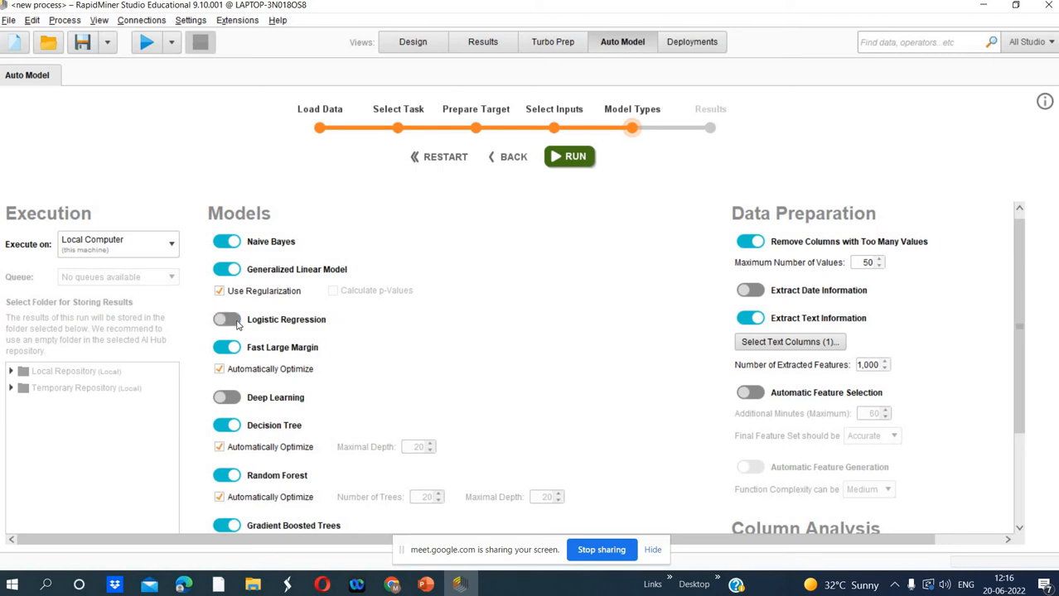
{"action": "left_click", "coordinate": [237, 325]}
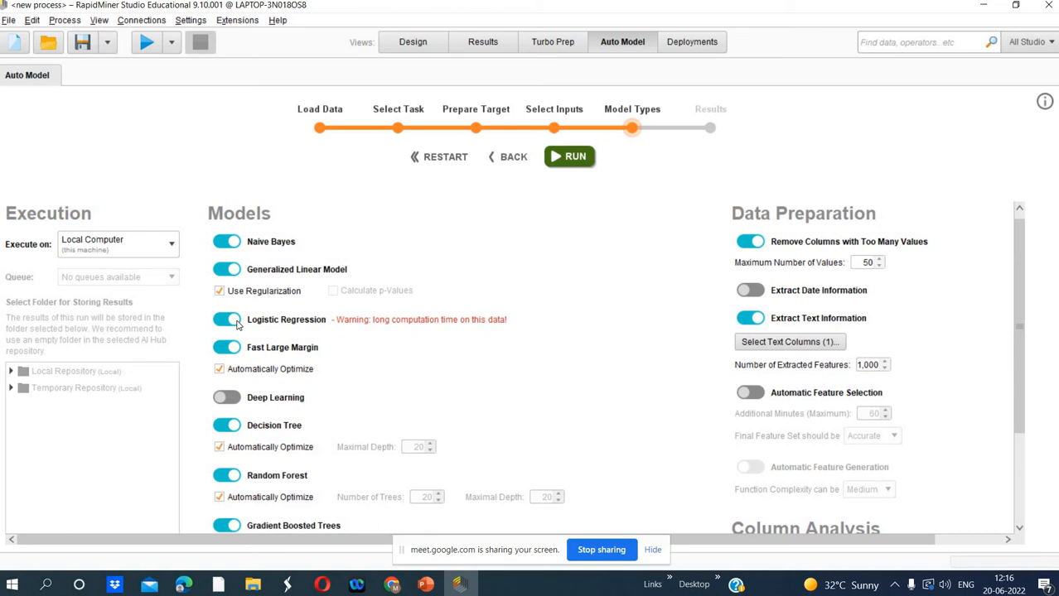
{"action": "left_click", "coordinate": [236, 324]}
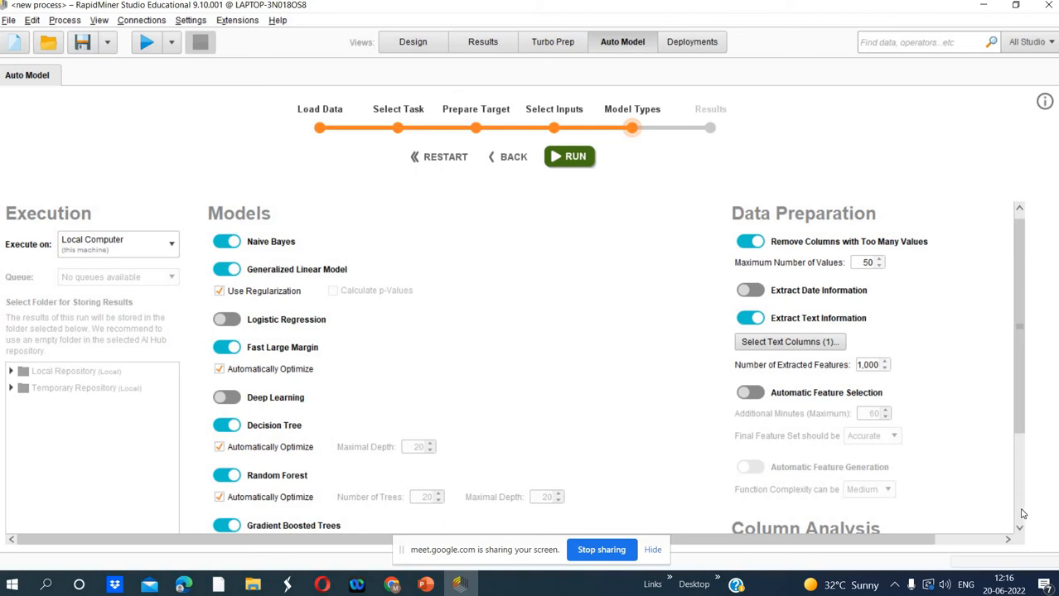
{"action": "scroll", "coordinate": [1022, 515], "scroll_direction": "down", "scroll_amount": 3}
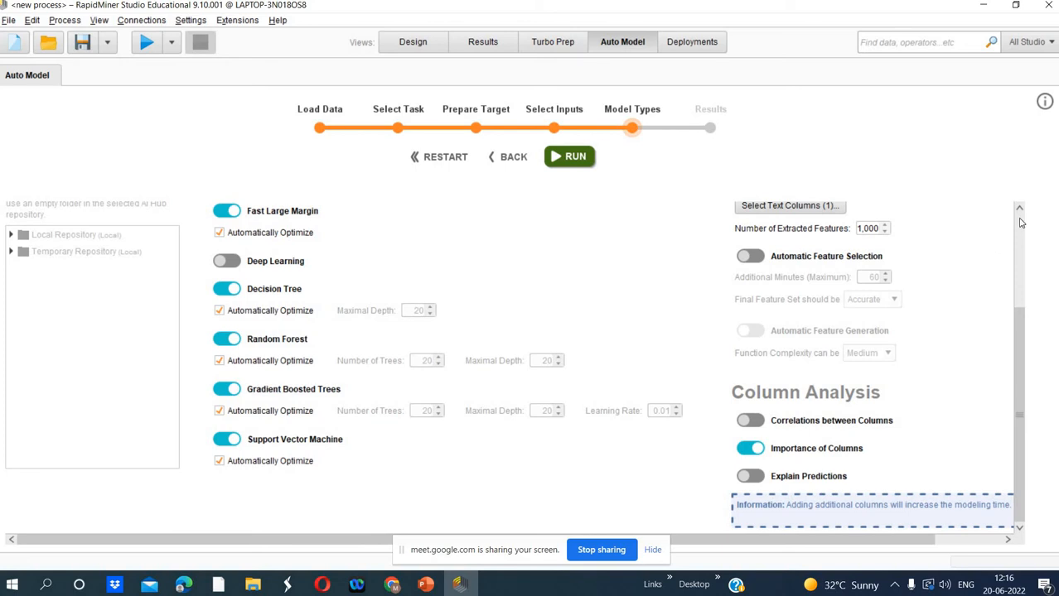
{"action": "scroll", "coordinate": [1021, 222], "scroll_direction": "up", "scroll_amount": 3}
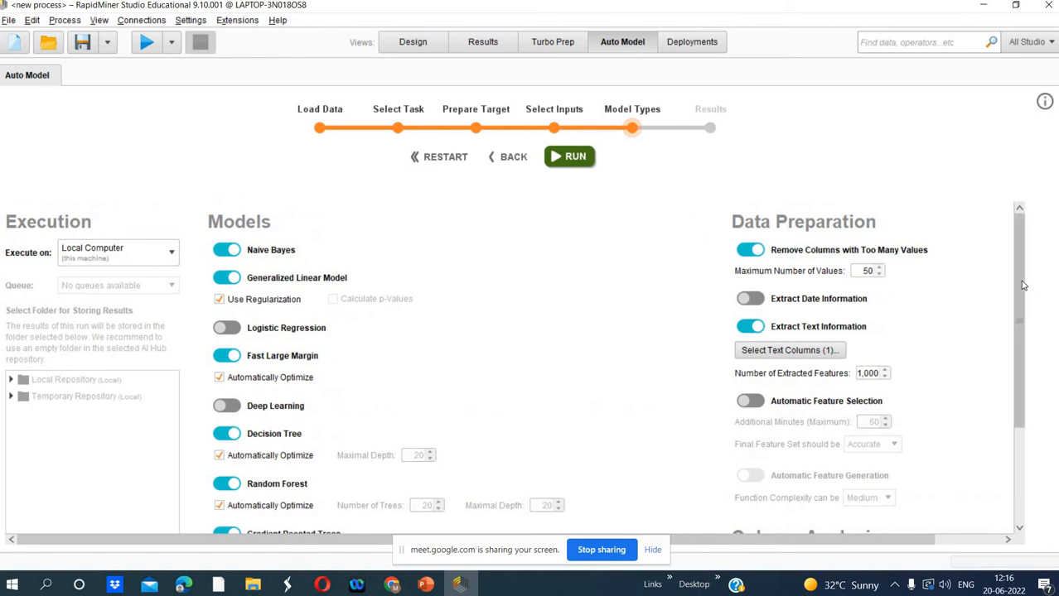
{"action": "left_click_drag", "start_coordinate": [1023, 284], "coordinate": [1026, 335]}
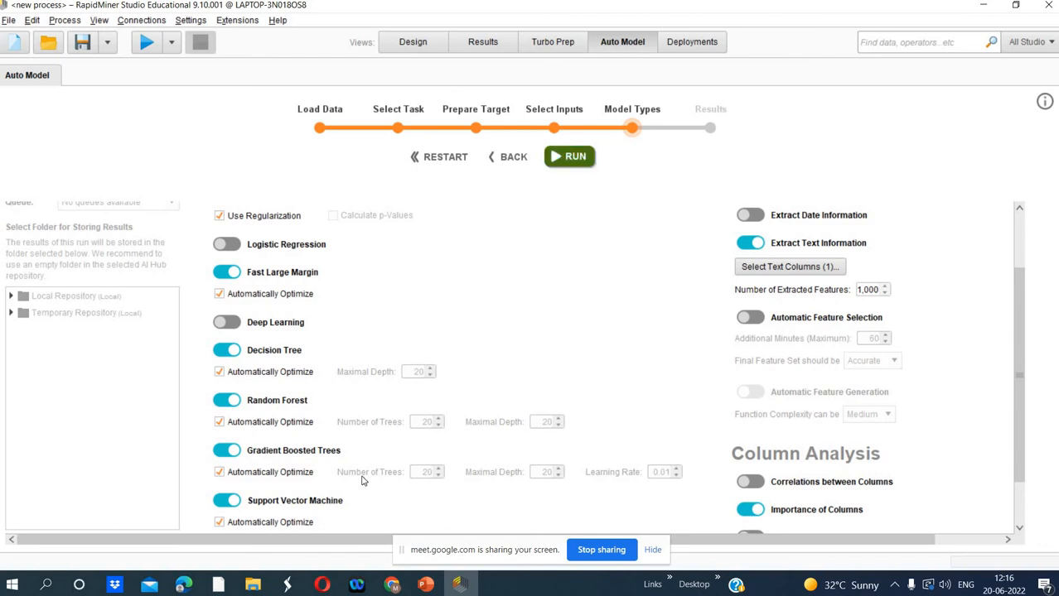
{"action": "mouse_move", "coordinate": [423, 585]}
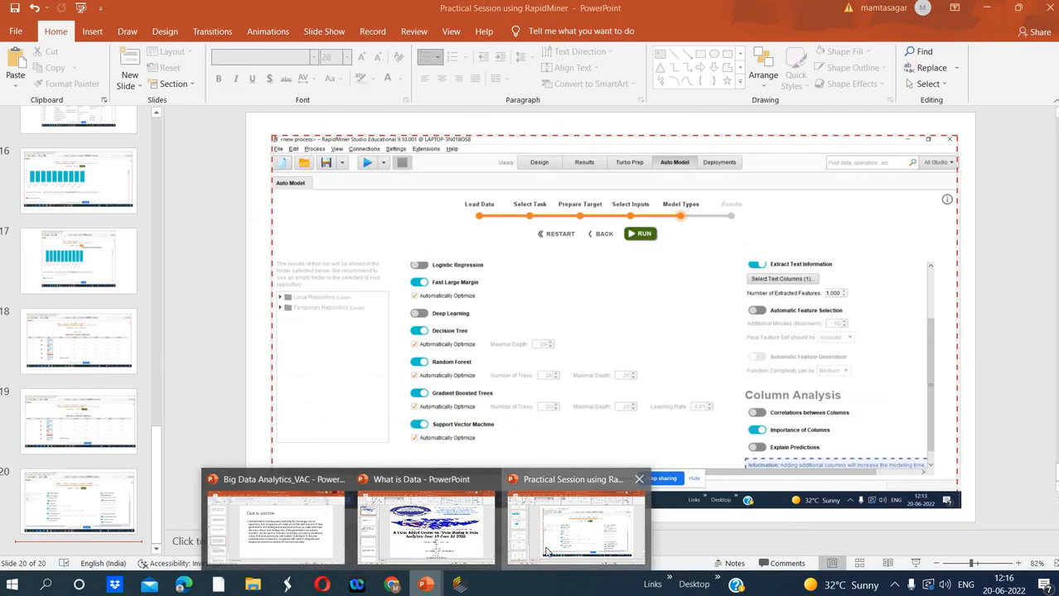
{"action": "left_click", "coordinate": [547, 553]}
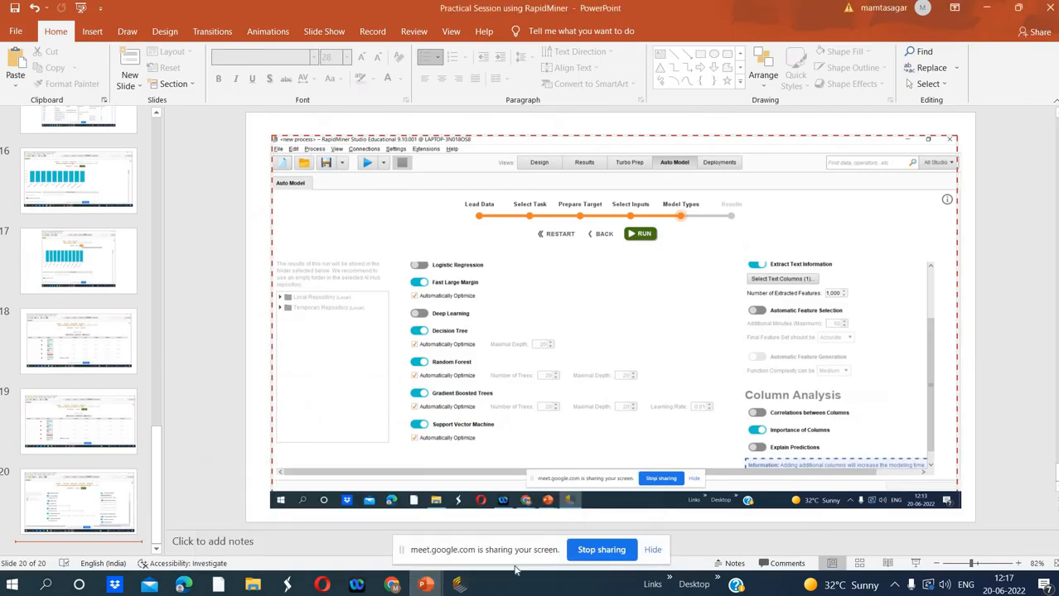
{"action": "left_click", "coordinate": [462, 585]}
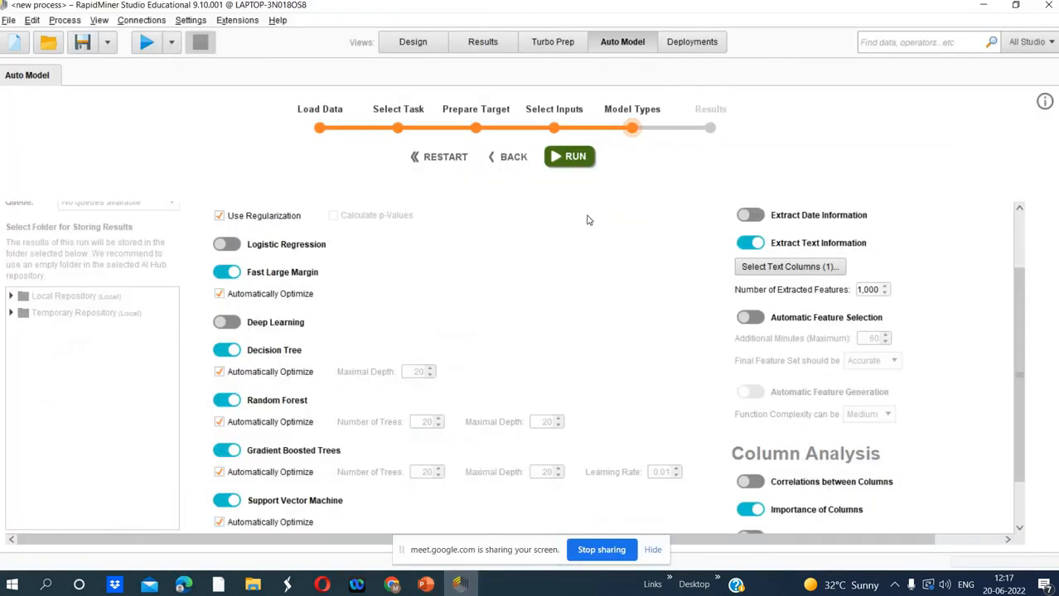
Run Auto Model with the selected model types and inspect the model comparison table in the results overview
{"action": "left_click", "coordinate": [571, 157]}
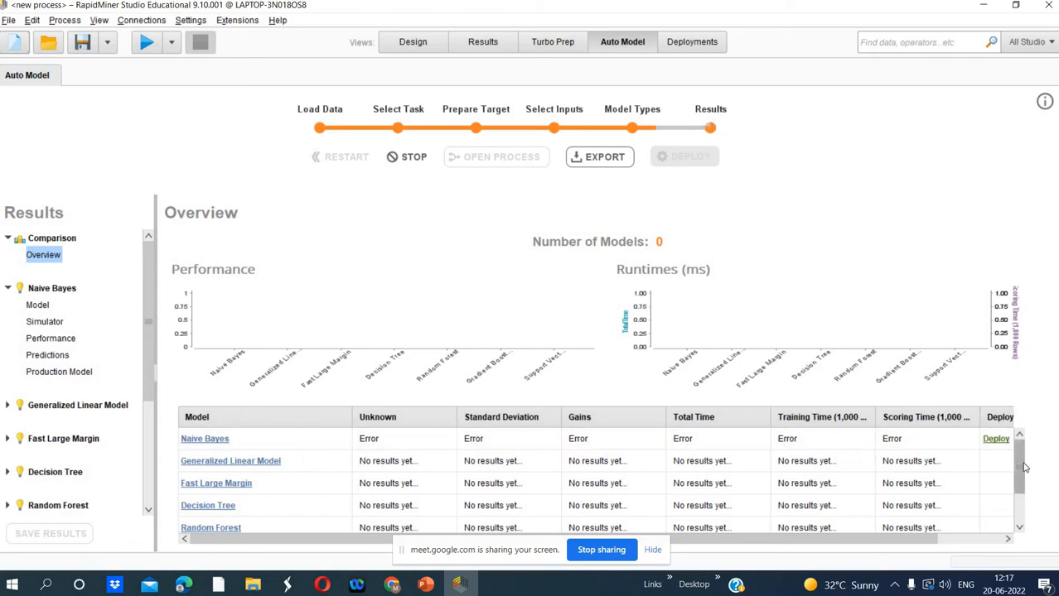
{"action": "left_click_drag", "start_coordinate": [1021, 456], "coordinate": [1028, 489]}
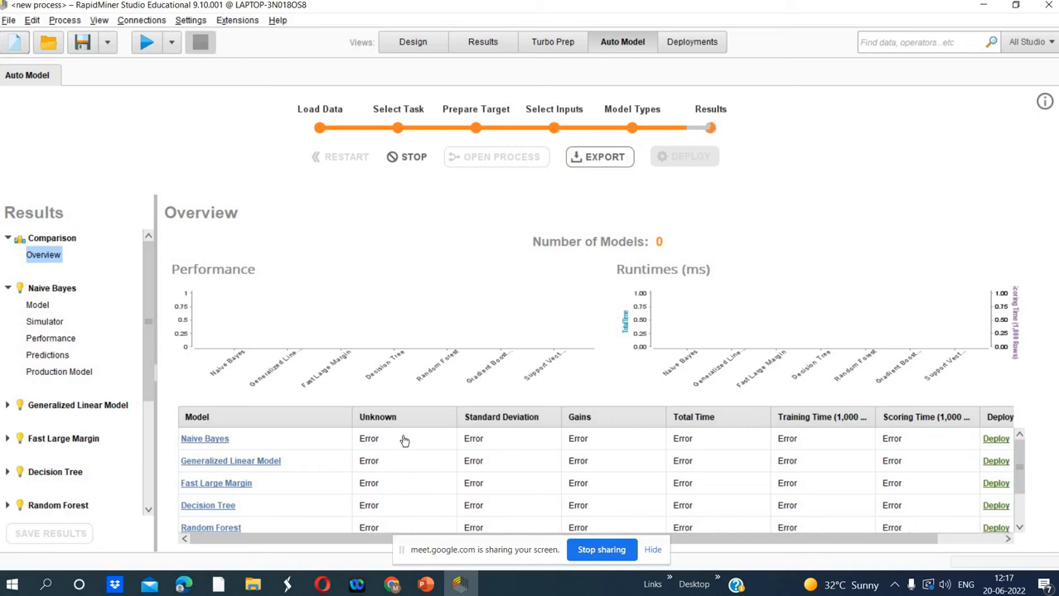
Switch to the "Practical Session using RapidMiner" PowerPoint presentation, add a slide after slide 20 and paste the results overview screenshot into it
{"action": "mouse_move", "coordinate": [427, 585]}
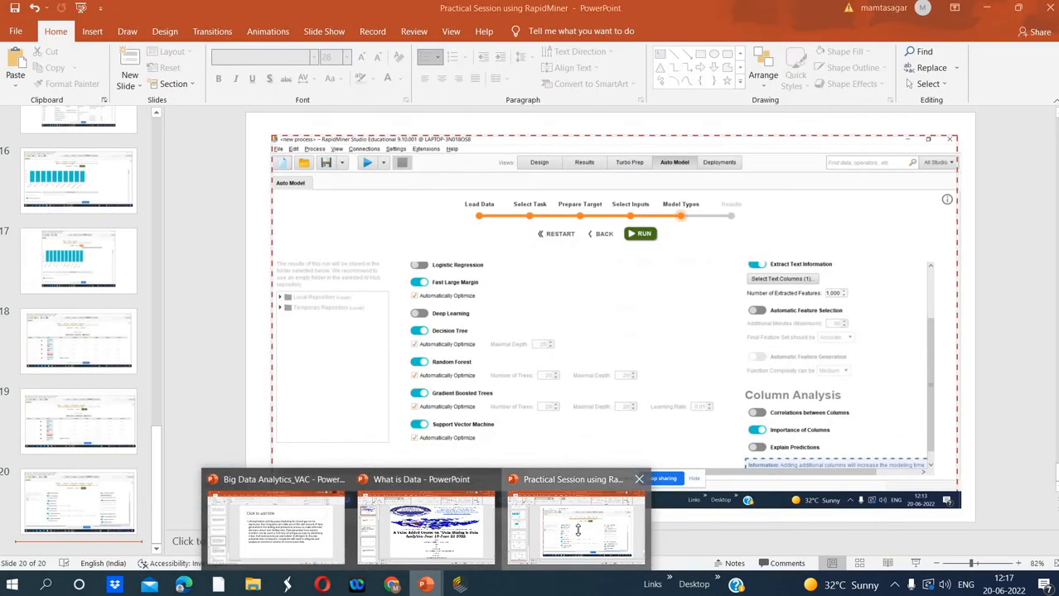
{"action": "left_click", "coordinate": [580, 530]}
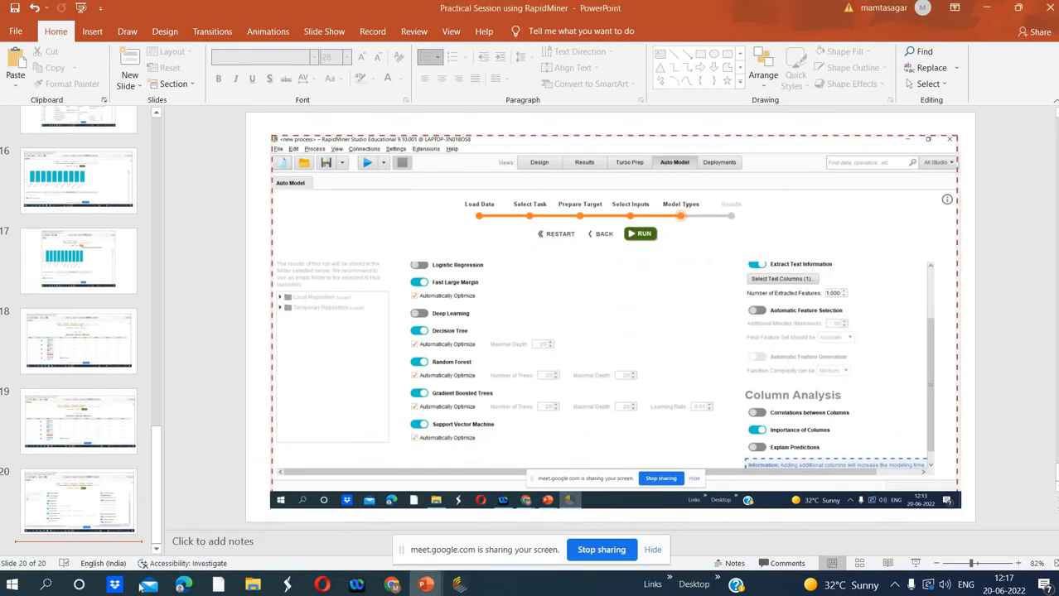
{"action": "right_click", "coordinate": [64, 545]}
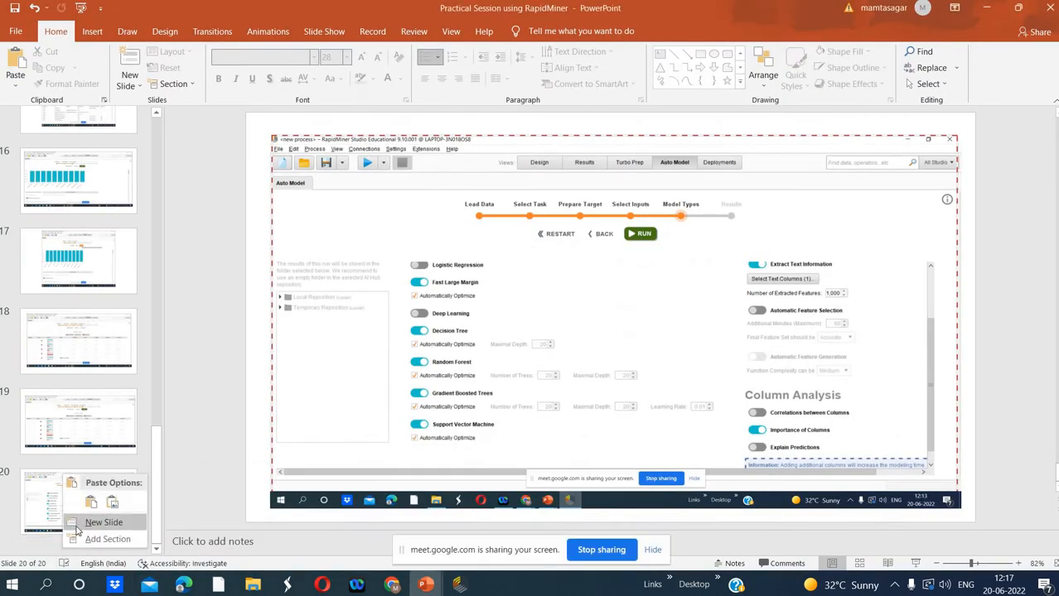
{"action": "left_click", "coordinate": [76, 530]}
{"action": "left_click", "coordinate": [338, 263]}
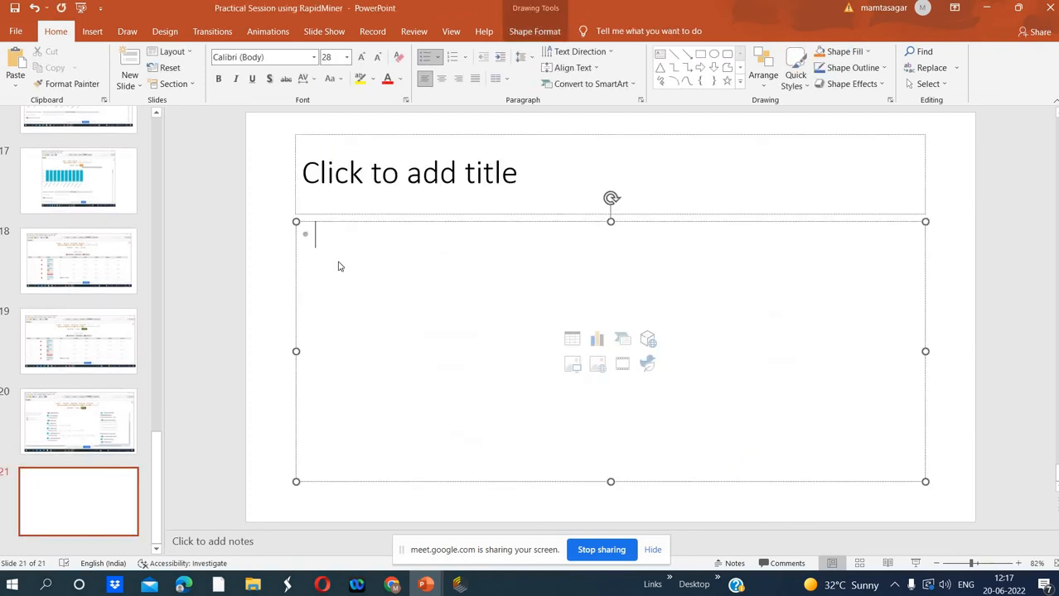
{"action": "right_click", "coordinate": [338, 263]}
{"action": "left_click", "coordinate": [388, 323]}
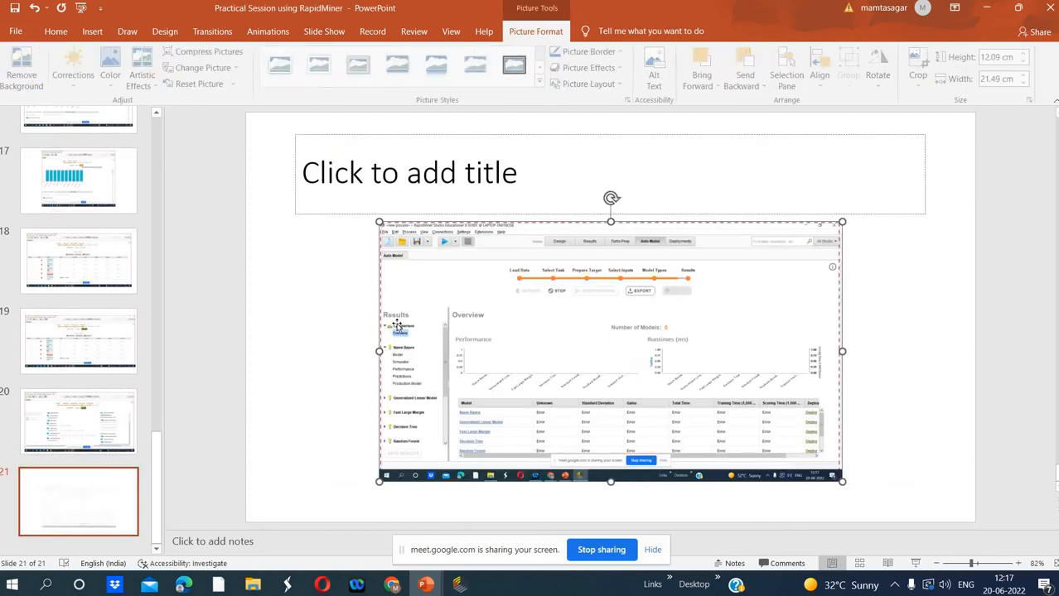
Enlarge the pasted screenshot on slide 21 to about 16.28 cm high and 31.72 cm wide
{"action": "left_click_drag", "start_coordinate": [610, 220], "coordinate": [610, 164]}
{"action": "left_click_drag", "start_coordinate": [380, 322], "coordinate": [278, 327]}
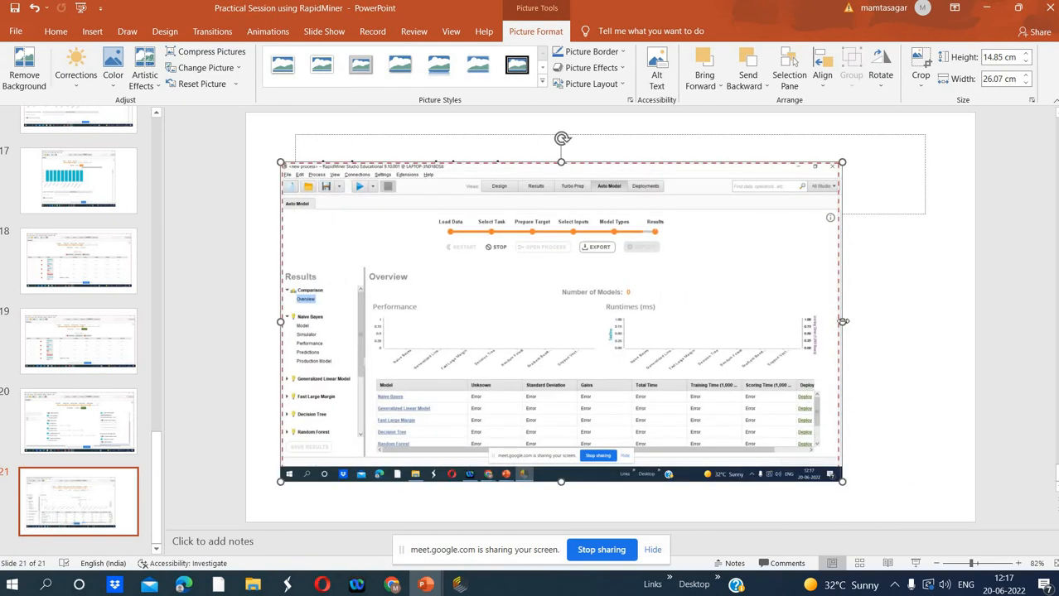
{"action": "left_click_drag", "start_coordinate": [842, 321], "coordinate": [963, 322]}
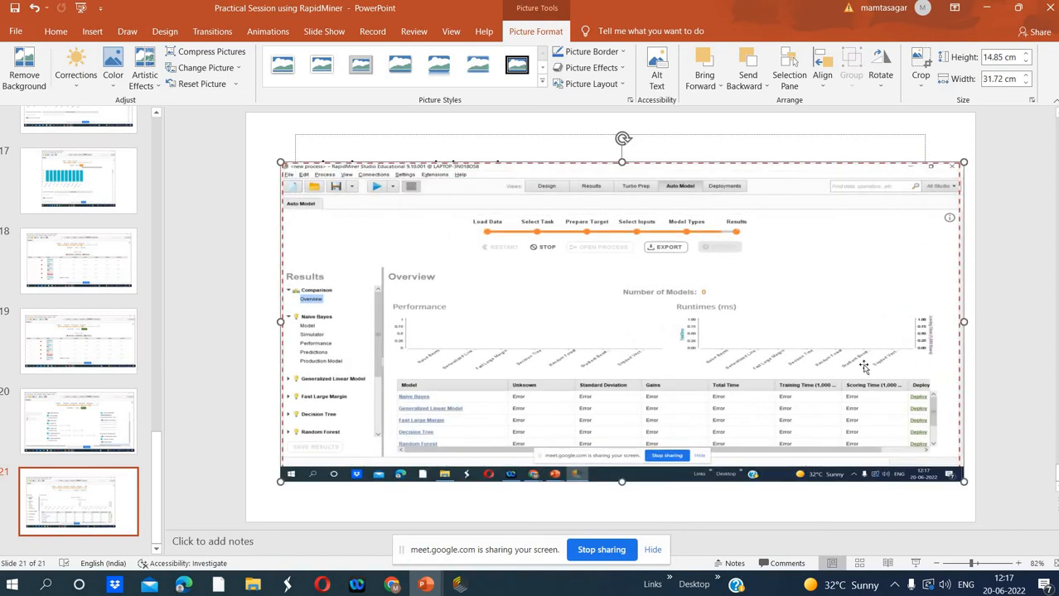
{"action": "left_click_drag", "start_coordinate": [621, 481], "coordinate": [622, 512]}
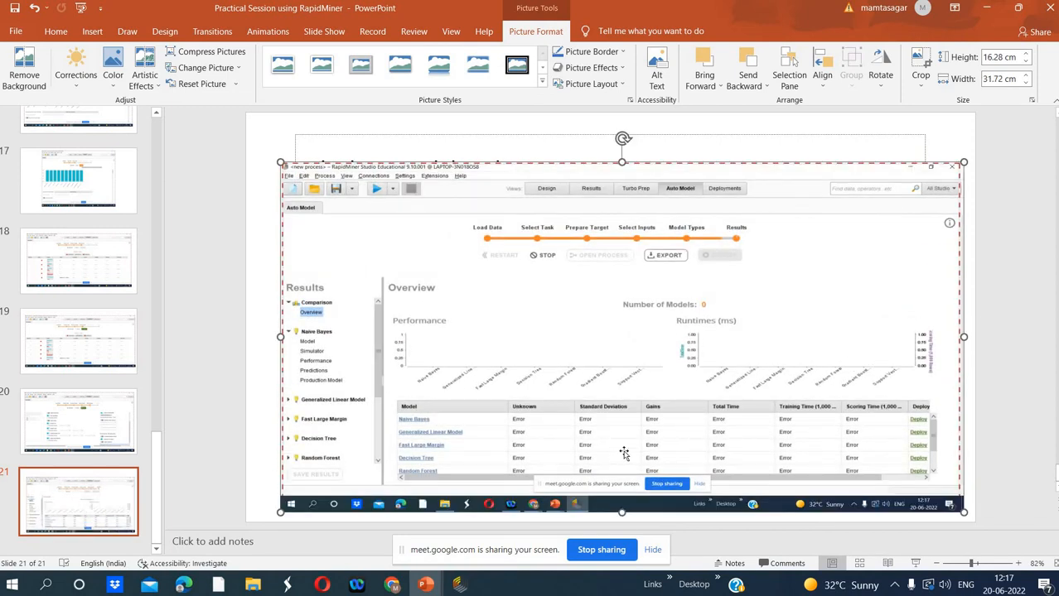
Switch back to RapidMiner and examine the Naive Bayes result pages and the Generalized Linear Model performance page for error details
{"action": "left_click", "coordinate": [458, 585]}
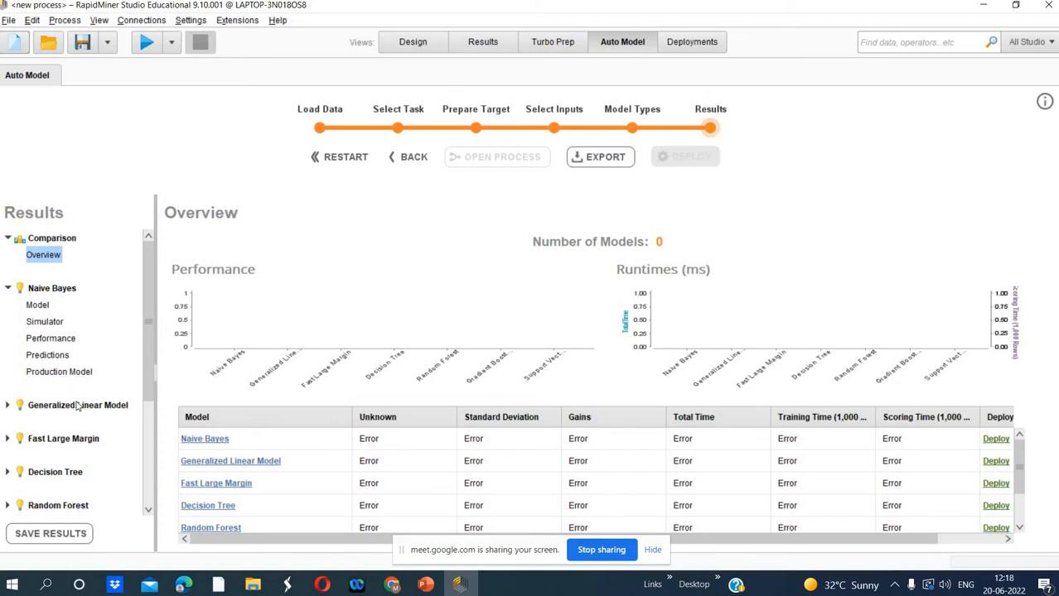
{"action": "left_click", "coordinate": [195, 441]}
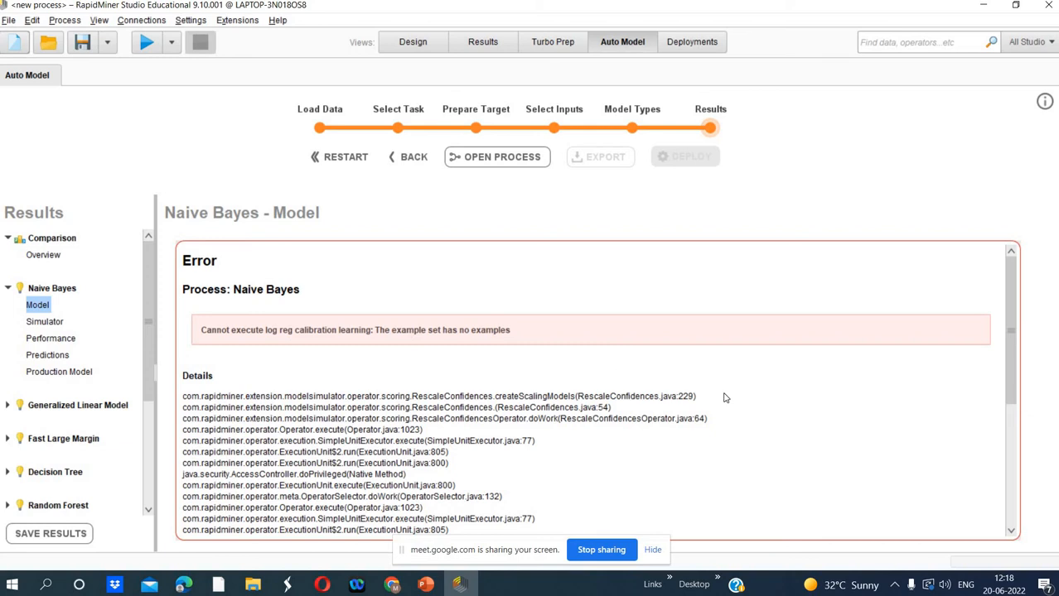
{"action": "left_click", "coordinate": [1009, 514]}
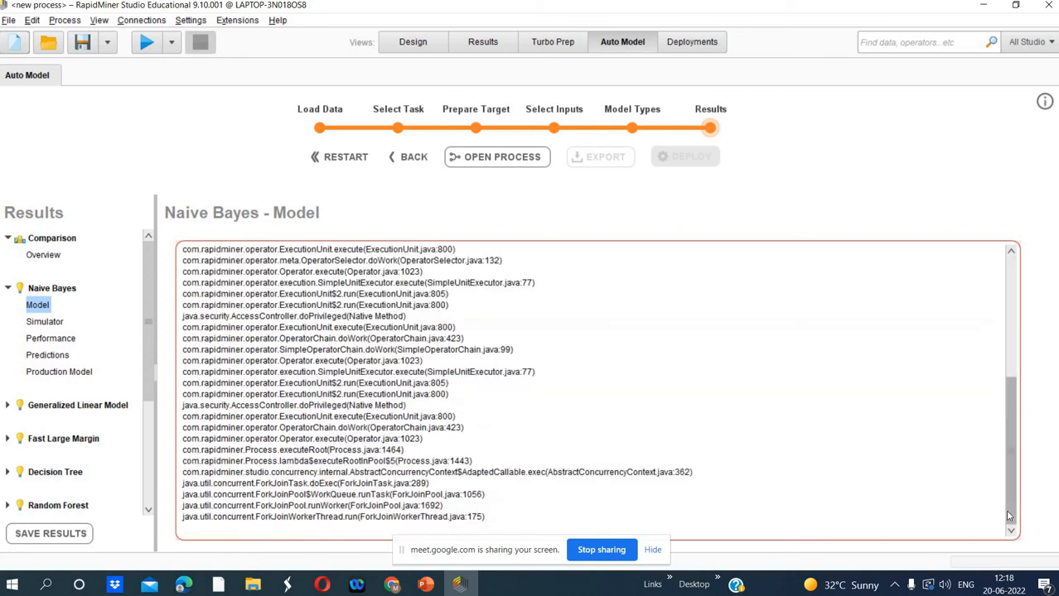
{"action": "left_click", "coordinate": [45, 322]}
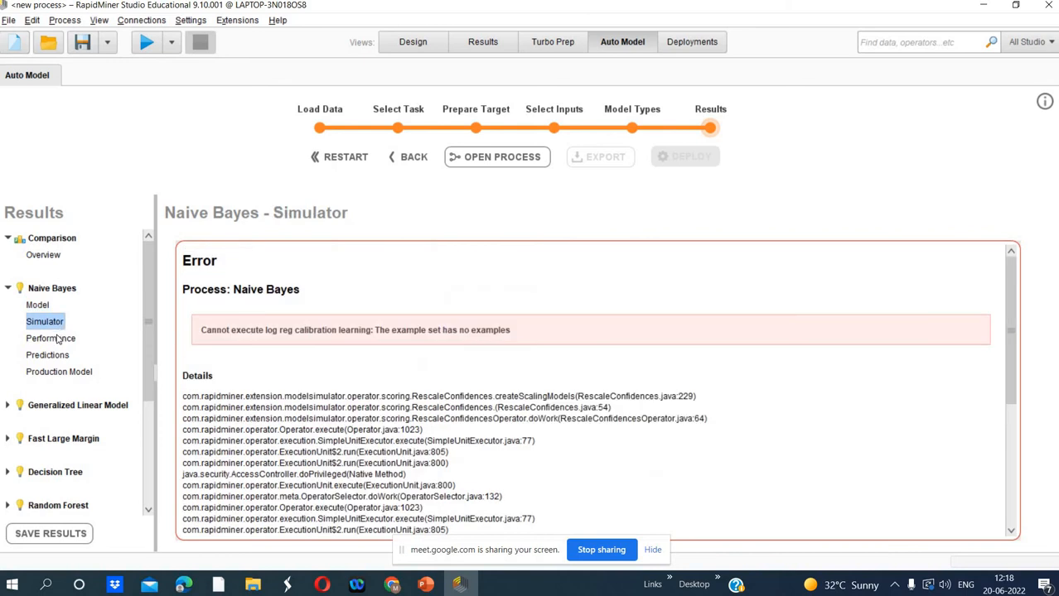
{"action": "left_click", "coordinate": [56, 340]}
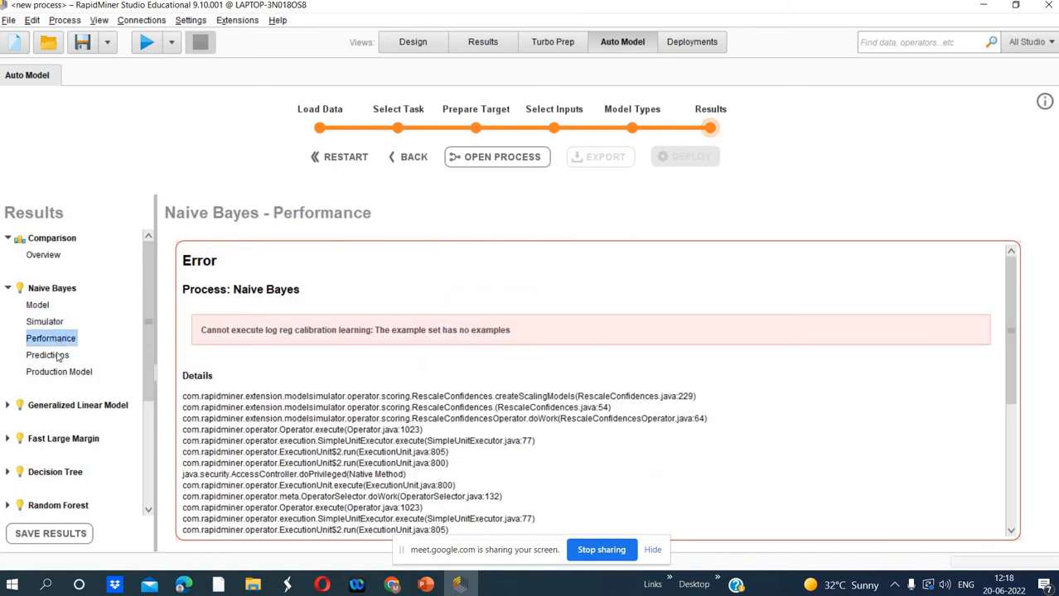
{"action": "left_click", "coordinate": [58, 358]}
{"action": "left_click", "coordinate": [58, 373]}
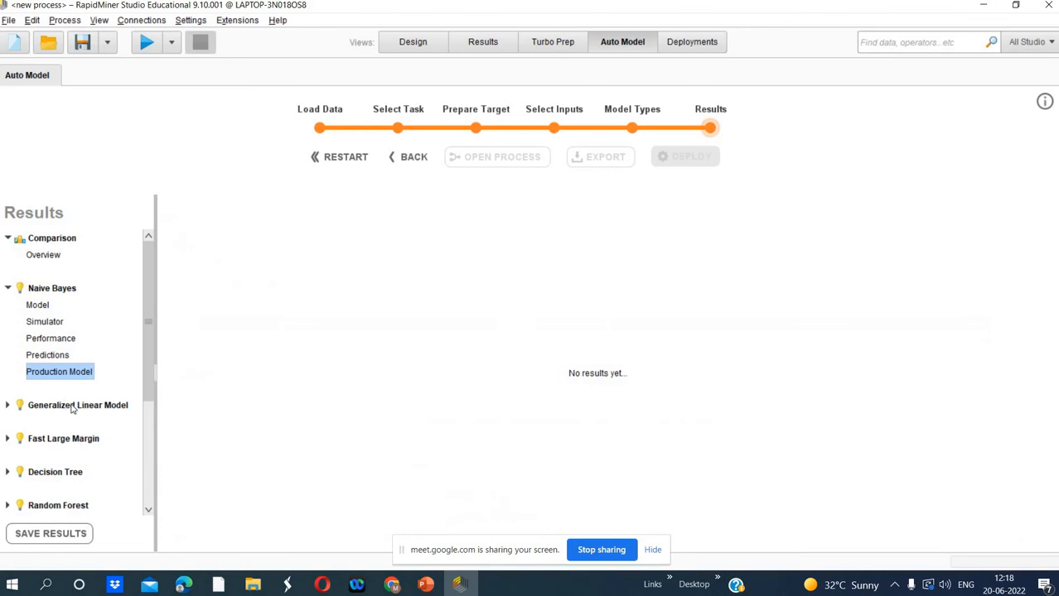
{"action": "left_click", "coordinate": [72, 407]}
{"action": "left_click", "coordinate": [58, 458]}
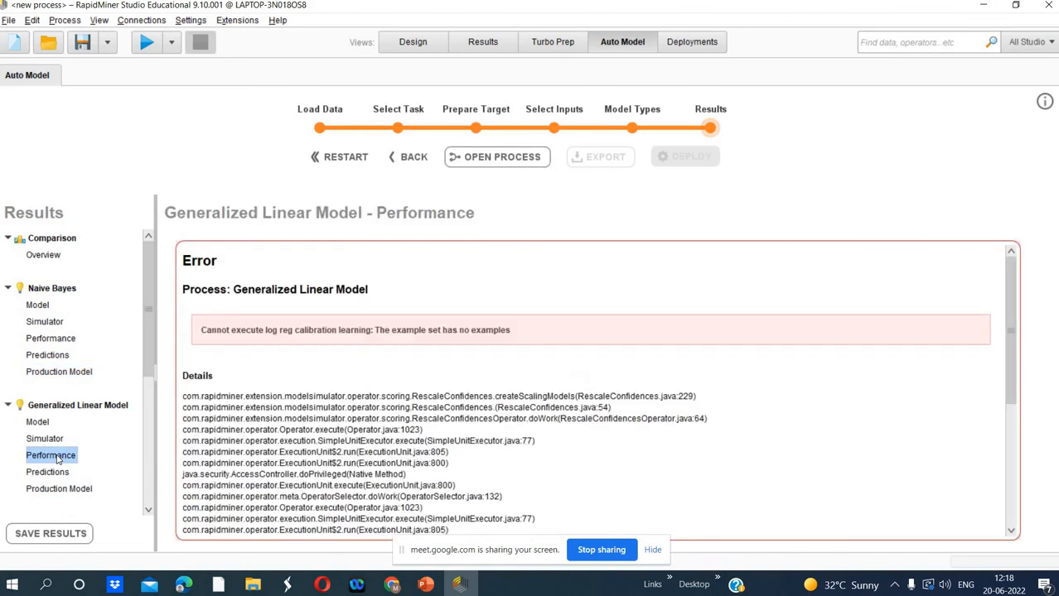
Open the process generated for the Generalized Linear Model in the design view and show the available file commands
{"action": "left_click", "coordinate": [477, 160]}
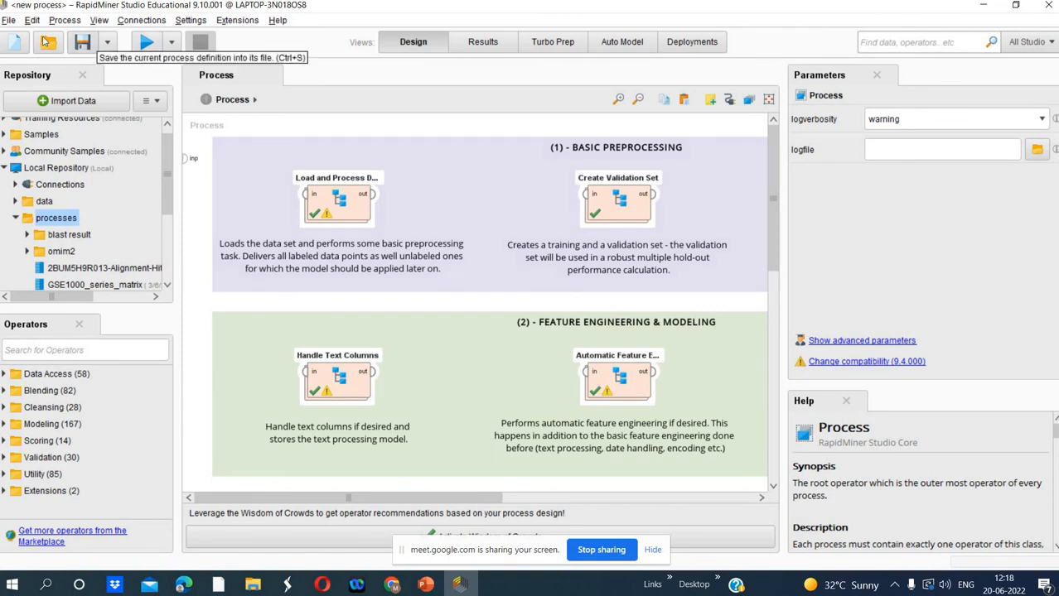
{"action": "left_click", "coordinate": [9, 21]}
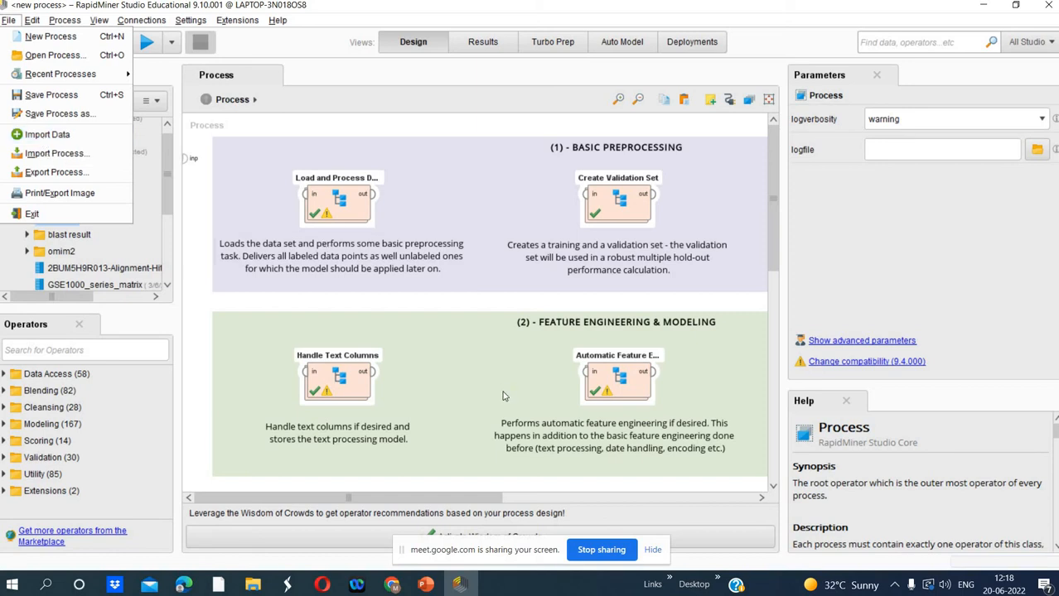
Switch to the "Practical Session using RapidMiner" PowerPoint presentation, add a slide after slide 21 and paste the process design screenshot into its content area
{"action": "left_click", "coordinate": [430, 585]}
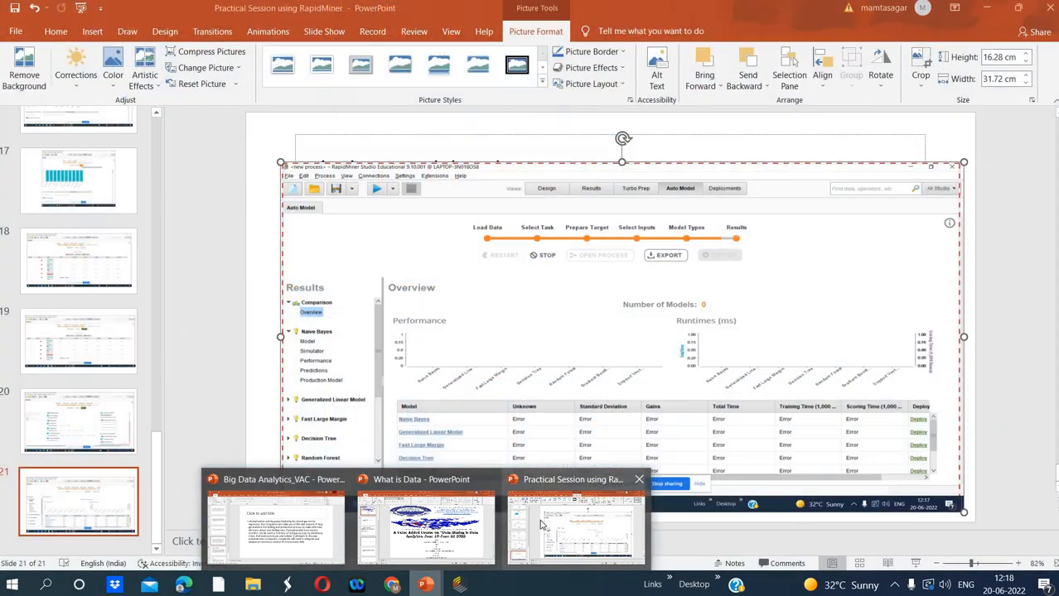
{"action": "left_click", "coordinate": [540, 525]}
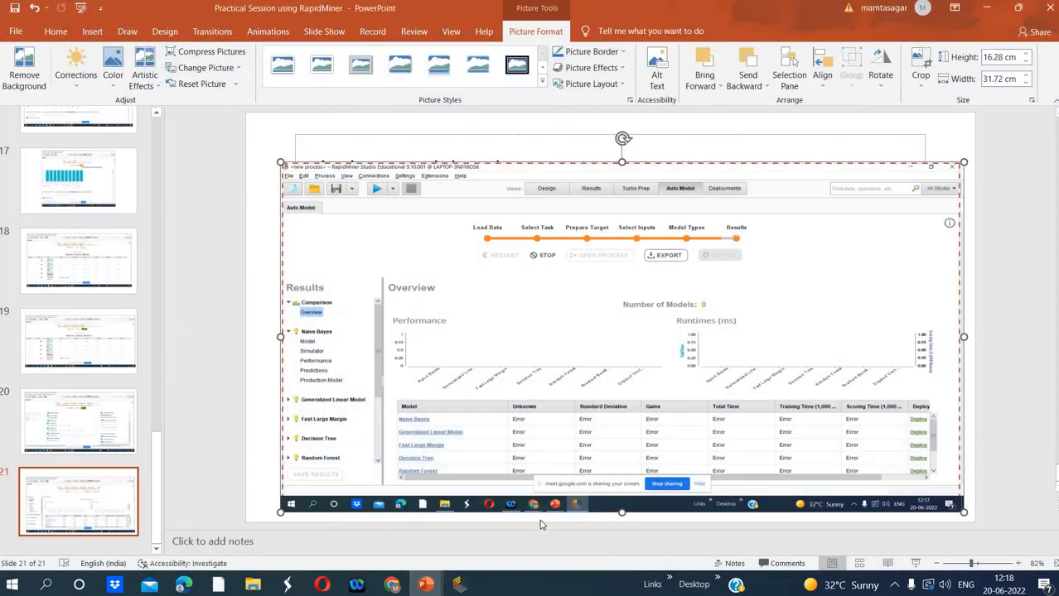
{"action": "right_click", "coordinate": [102, 547]}
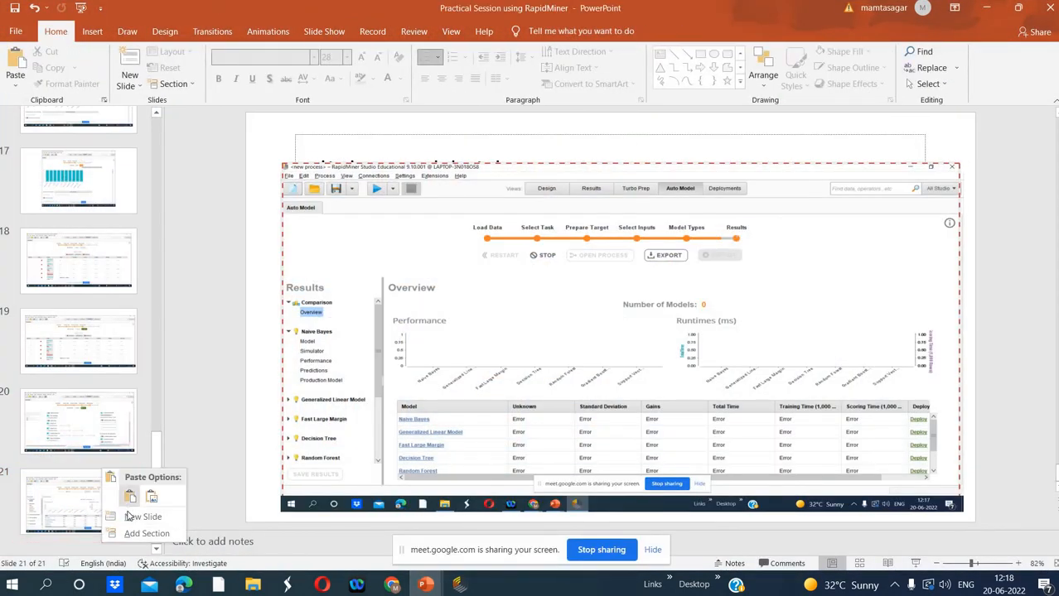
{"action": "left_click", "coordinate": [133, 517]}
{"action": "left_click", "coordinate": [445, 255]}
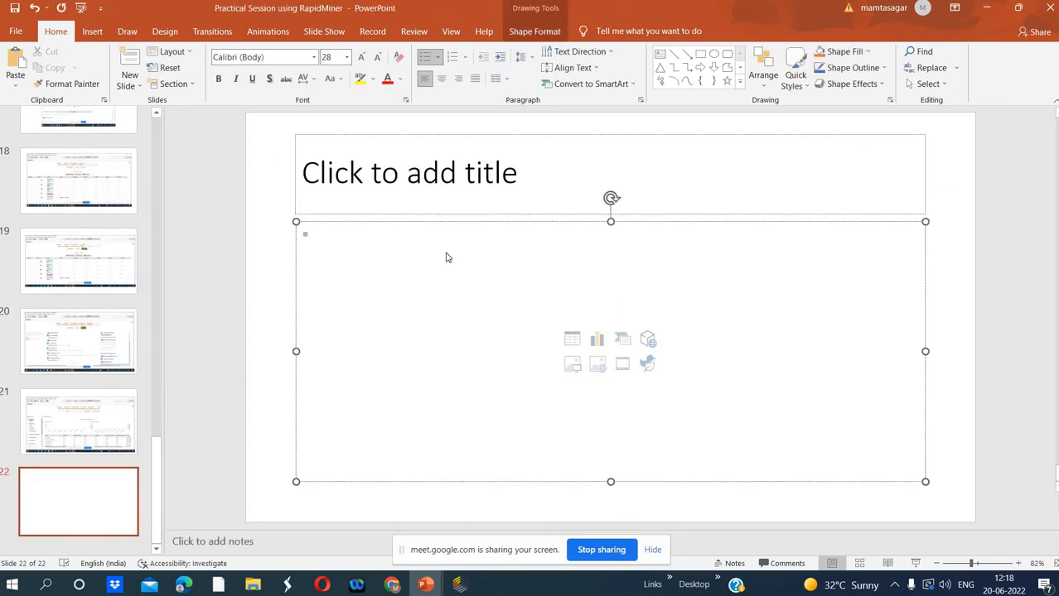
{"action": "right_click", "coordinate": [445, 255]}
{"action": "left_click", "coordinate": [495, 315]}
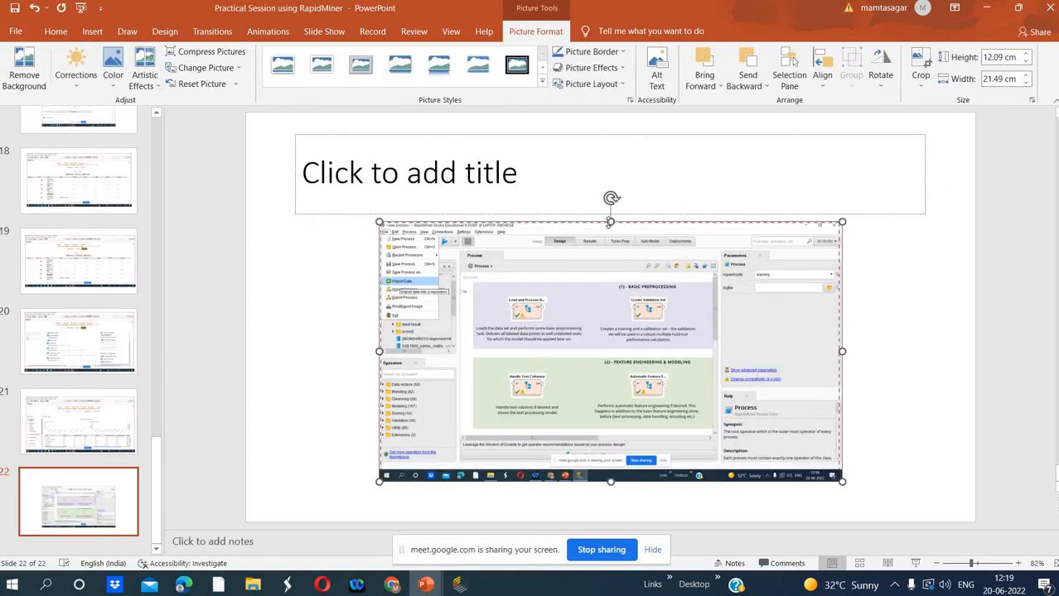
Enlarge the pasted screenshot on slide 22 to about 15.58 cm high and extend its left edge to the title placeholder's left side
{"action": "left_click_drag", "start_coordinate": [609, 220], "coordinate": [610, 146]}
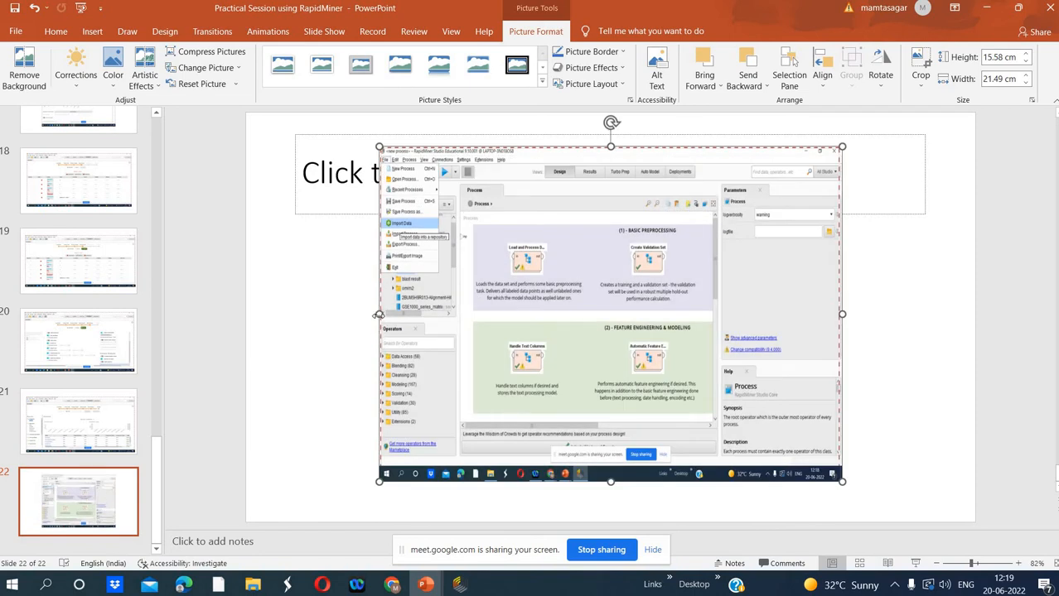
{"action": "left_click", "coordinate": [319, 318]}
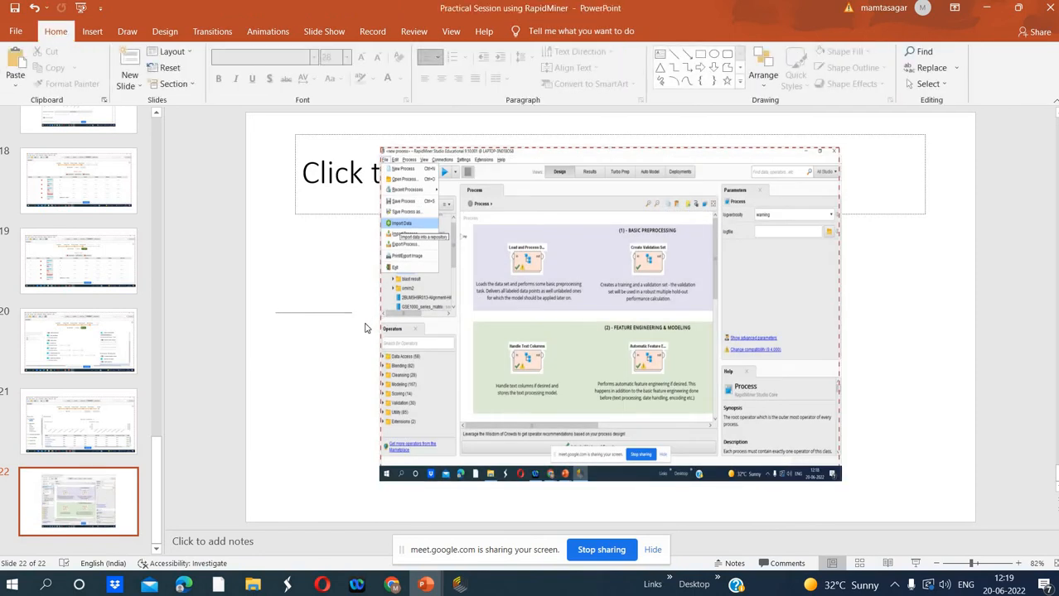
{"action": "left_click_drag", "start_coordinate": [380, 315], "coordinate": [290, 315]}
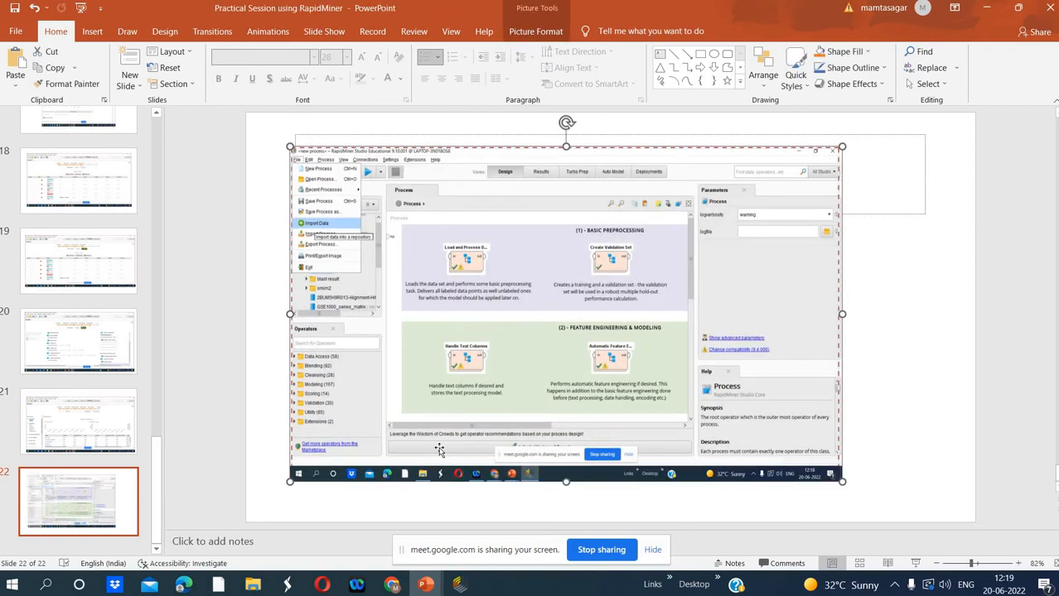
Switch back to RapidMiner and start a data import with My Computer as the source
{"action": "left_click", "coordinate": [460, 586]}
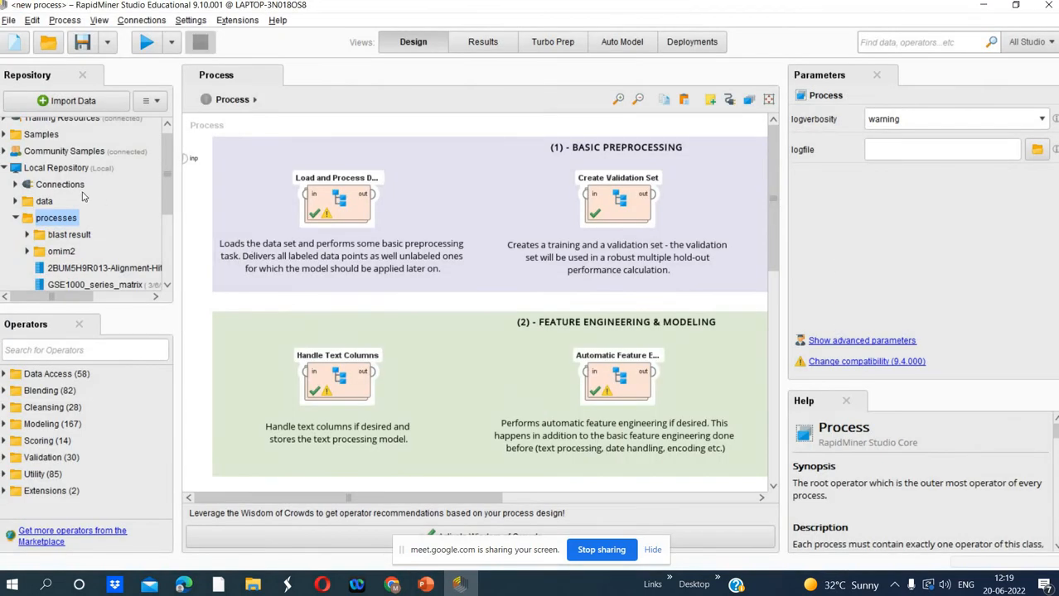
{"action": "left_click", "coordinate": [66, 101]}
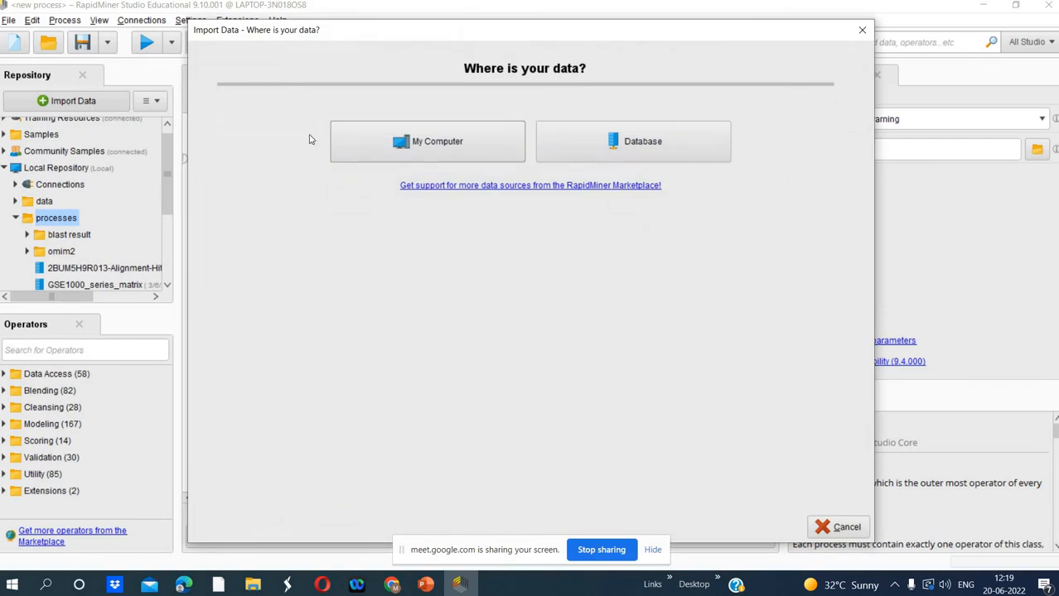
{"action": "left_click", "coordinate": [434, 147]}
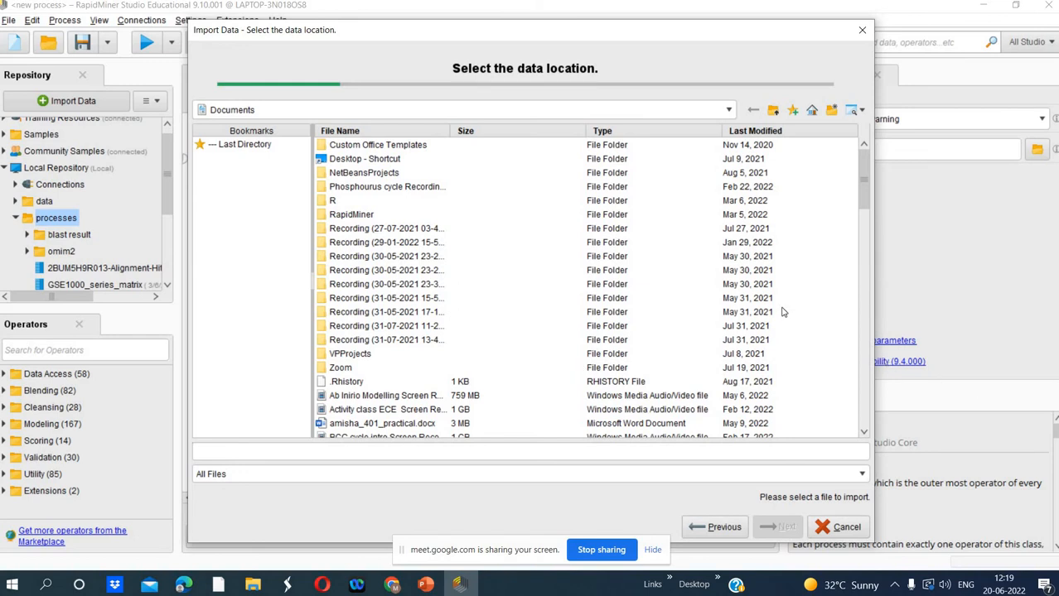
Browse to the Desktop and open the Value Added Course folder as the data location
{"action": "left_click", "coordinate": [727, 111]}
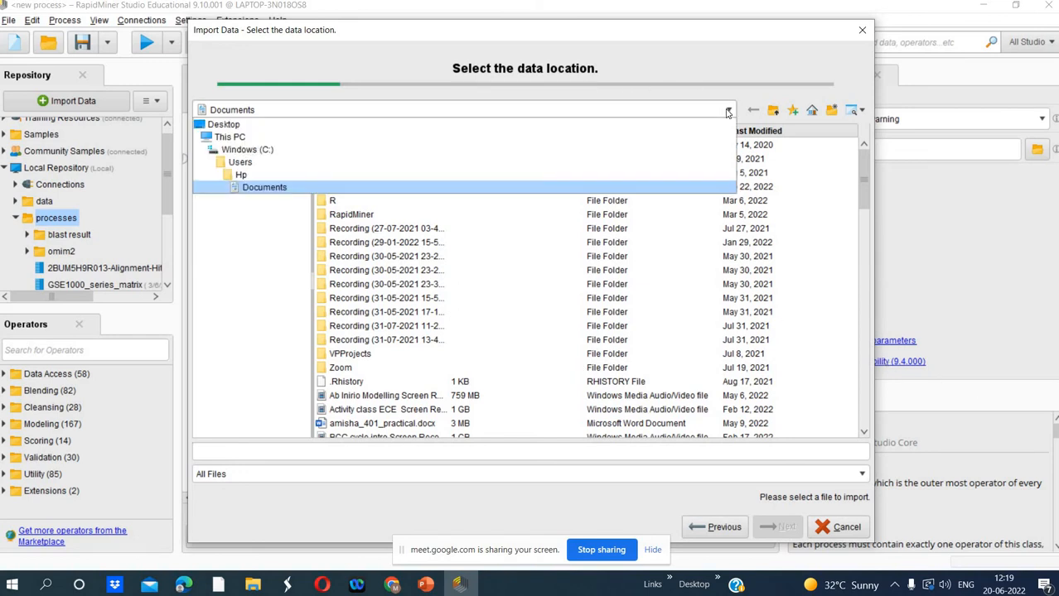
{"action": "left_click", "coordinate": [390, 129]}
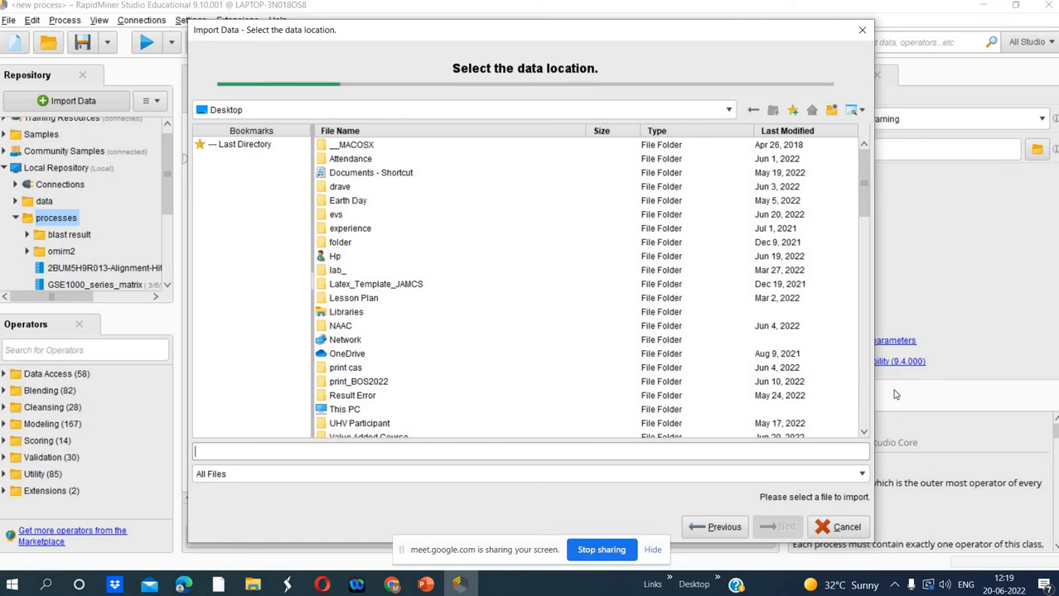
{"action": "scroll", "coordinate": [868, 414], "scroll_direction": "down", "scroll_amount": 10}
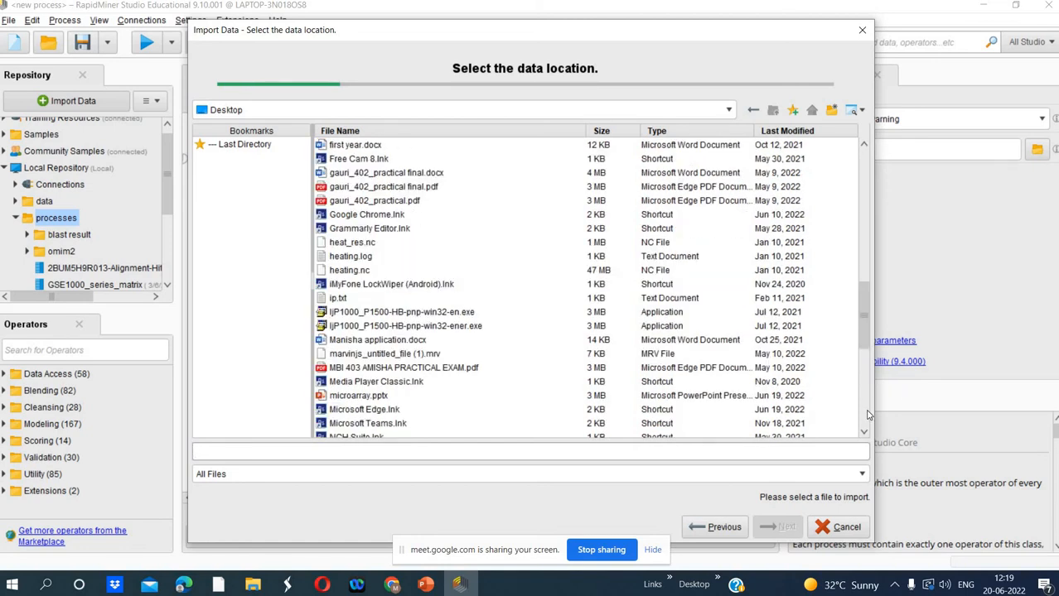
{"action": "scroll", "coordinate": [868, 414], "scroll_direction": "down", "scroll_amount": 7}
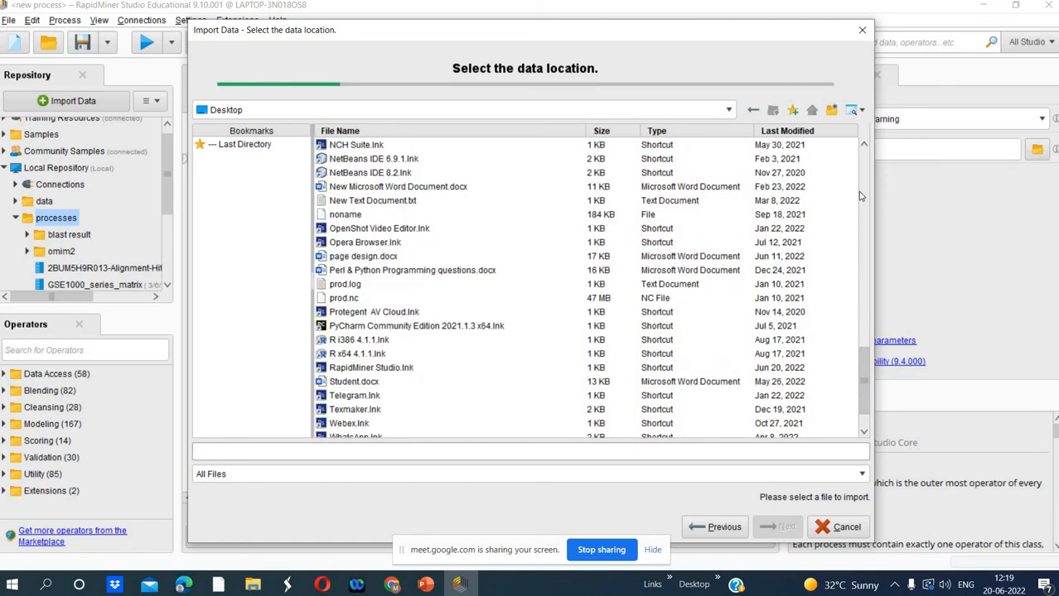
{"action": "scroll", "coordinate": [464, 323], "scroll_direction": "up", "scroll_amount": 15}
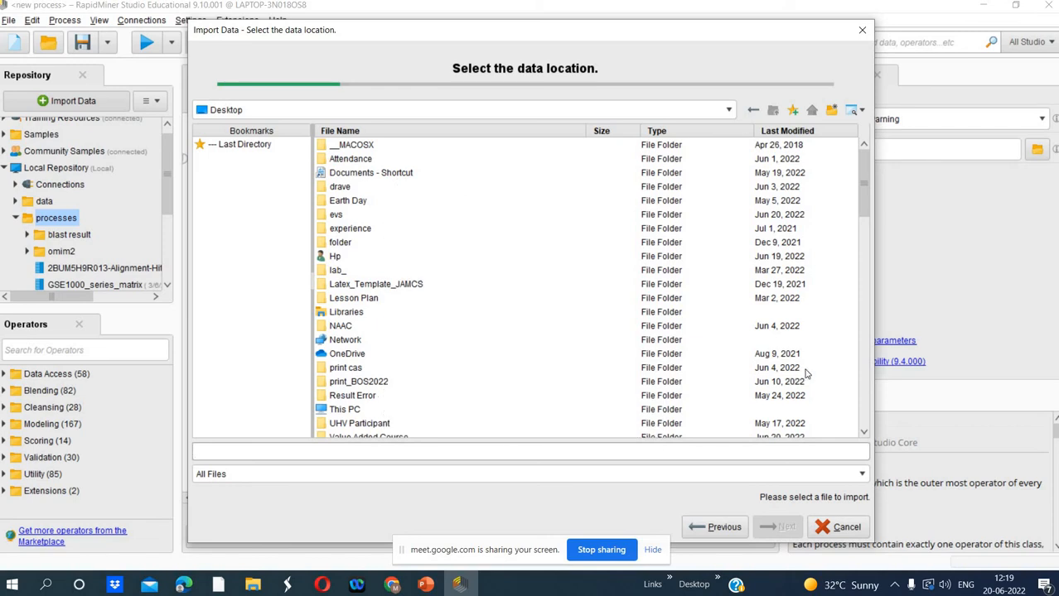
{"action": "left_click", "coordinate": [868, 388]}
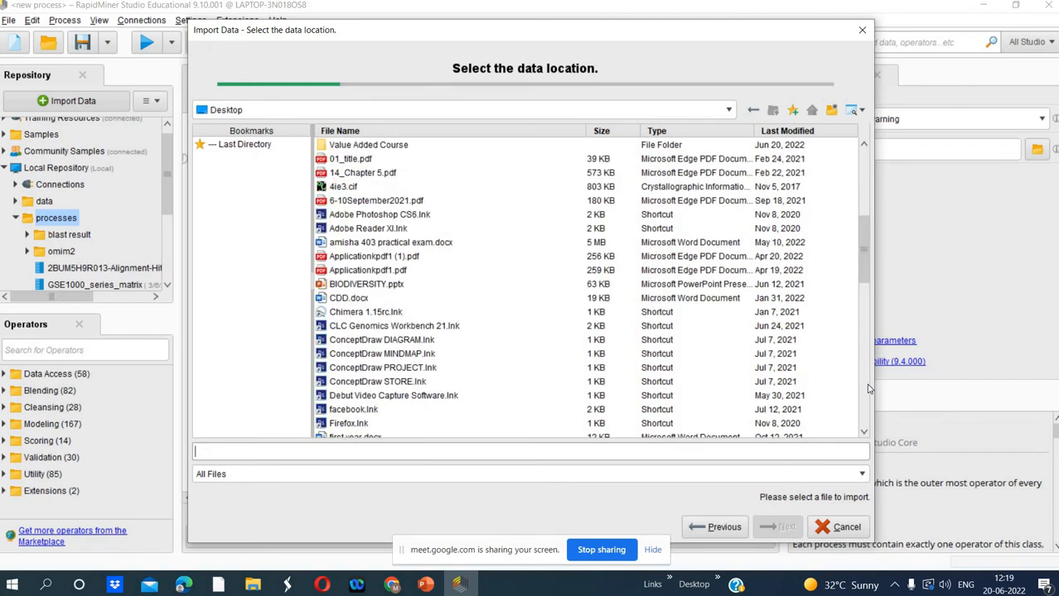
{"action": "double_click", "coordinate": [404, 146]}
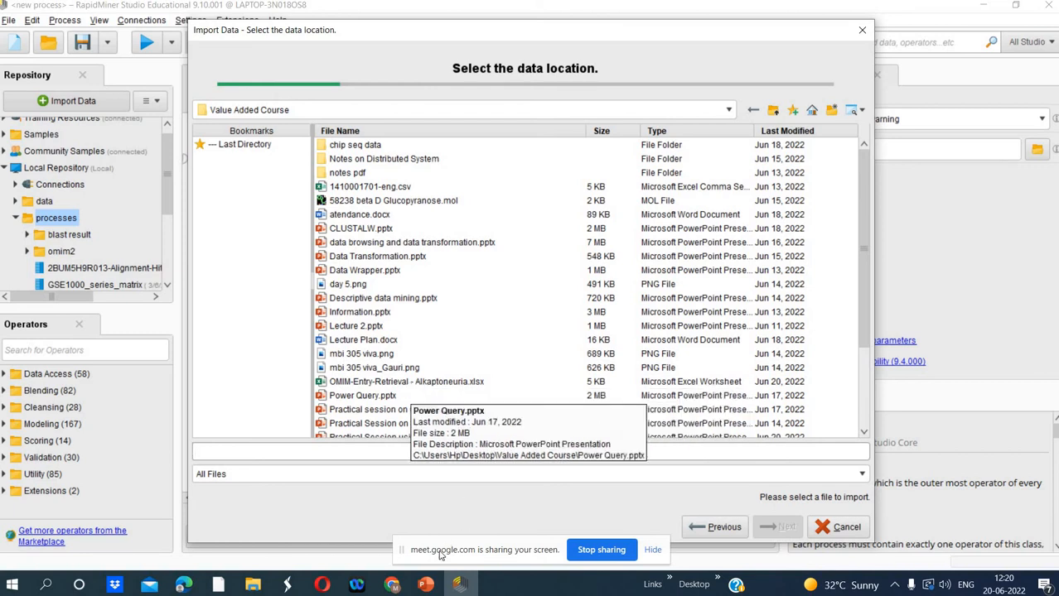
Switch to the "Practical Session using RapidMiner" presentation, add a slide after slide 22 and paste the data location screenshot as a picture
{"action": "mouse_move", "coordinate": [426, 585]}
{"action": "left_click", "coordinate": [566, 528]}
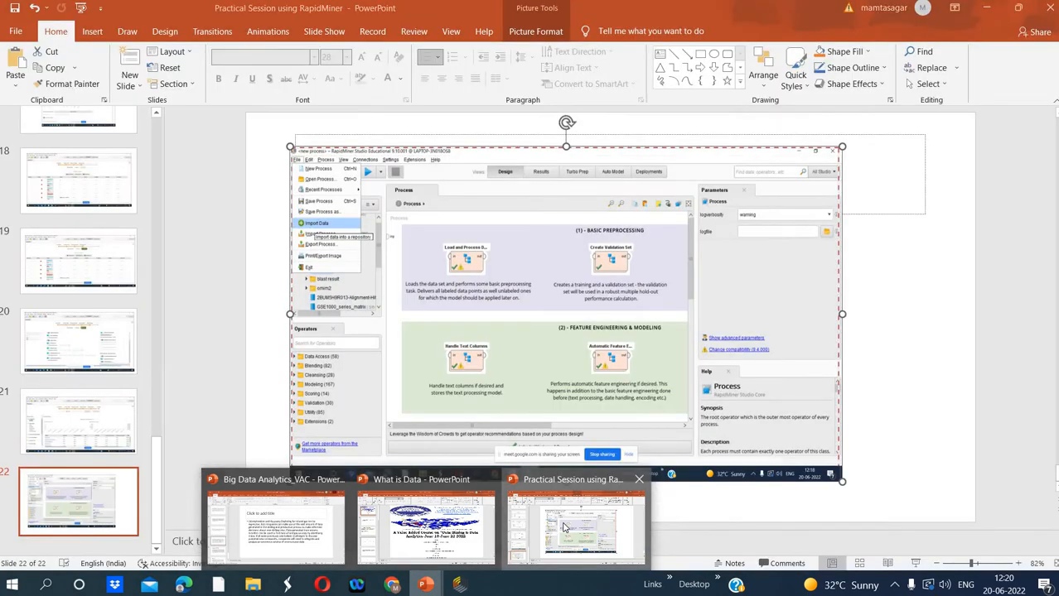
{"action": "right_click", "coordinate": [100, 548]}
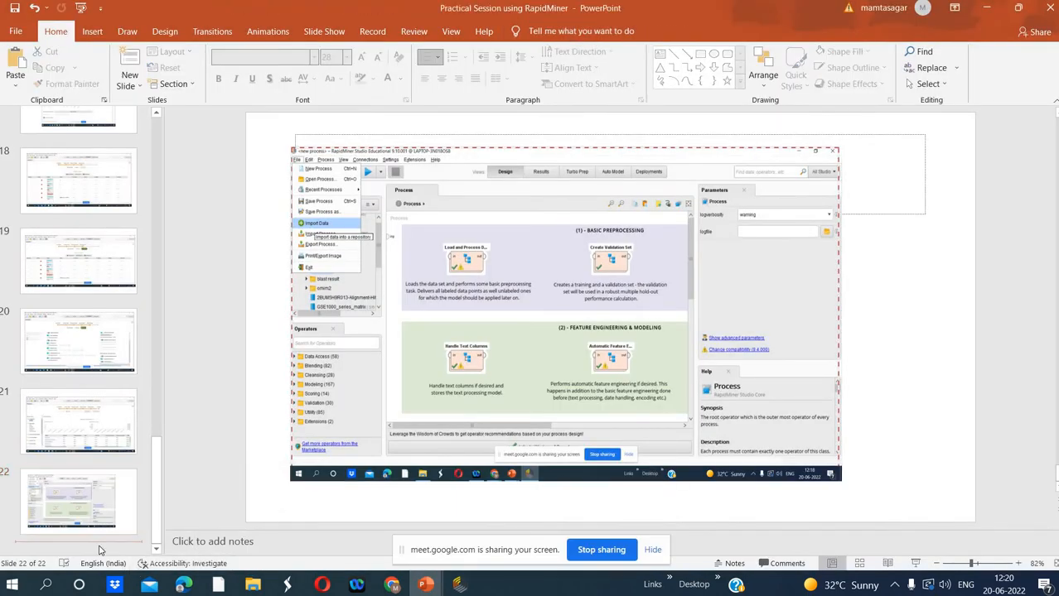
{"action": "left_click", "coordinate": [124, 522]}
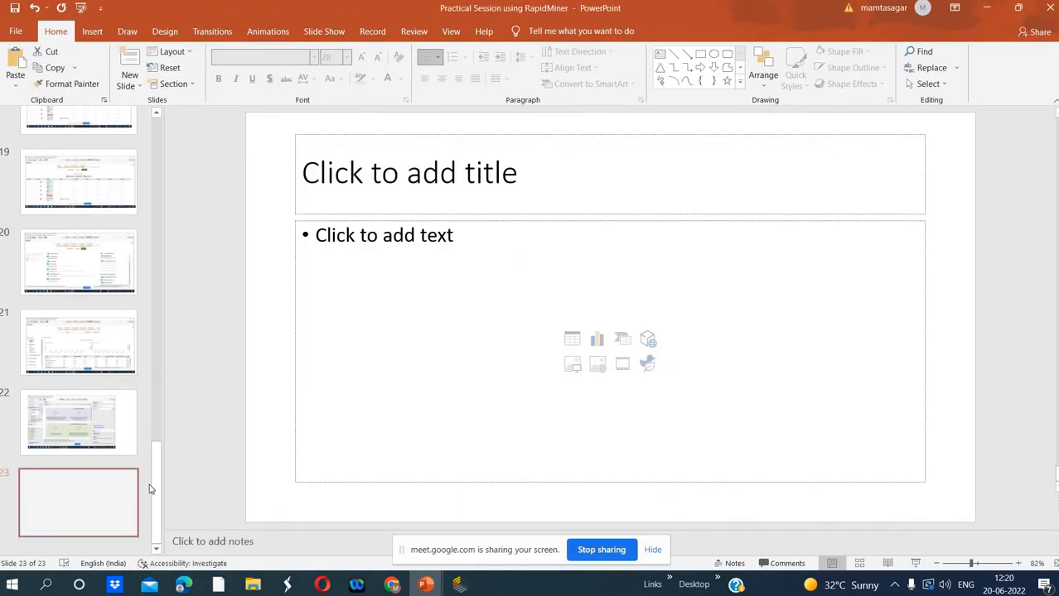
{"action": "right_click", "coordinate": [327, 262]}
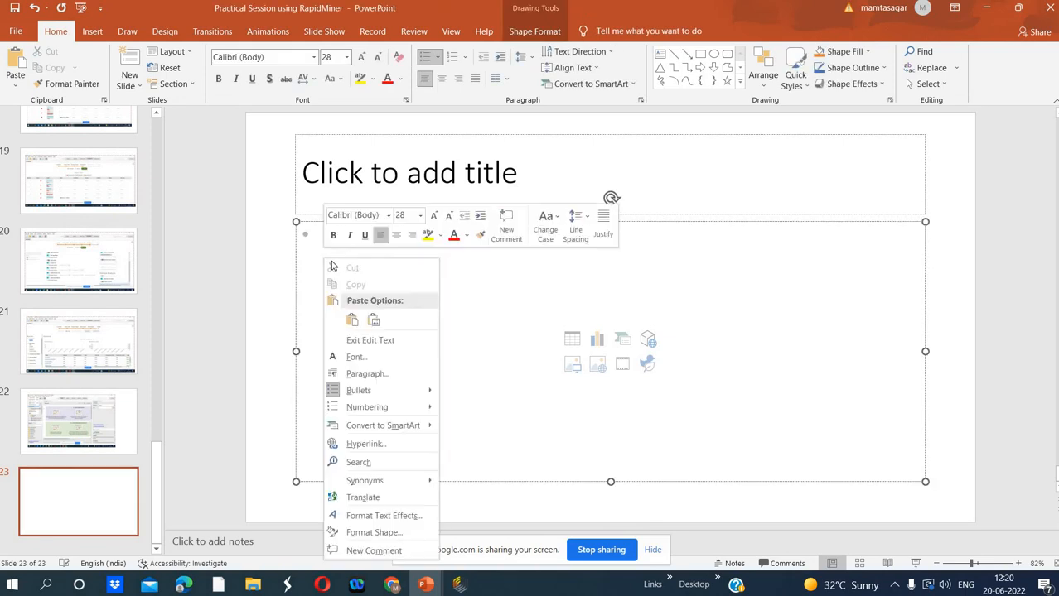
{"action": "left_click", "coordinate": [374, 320]}
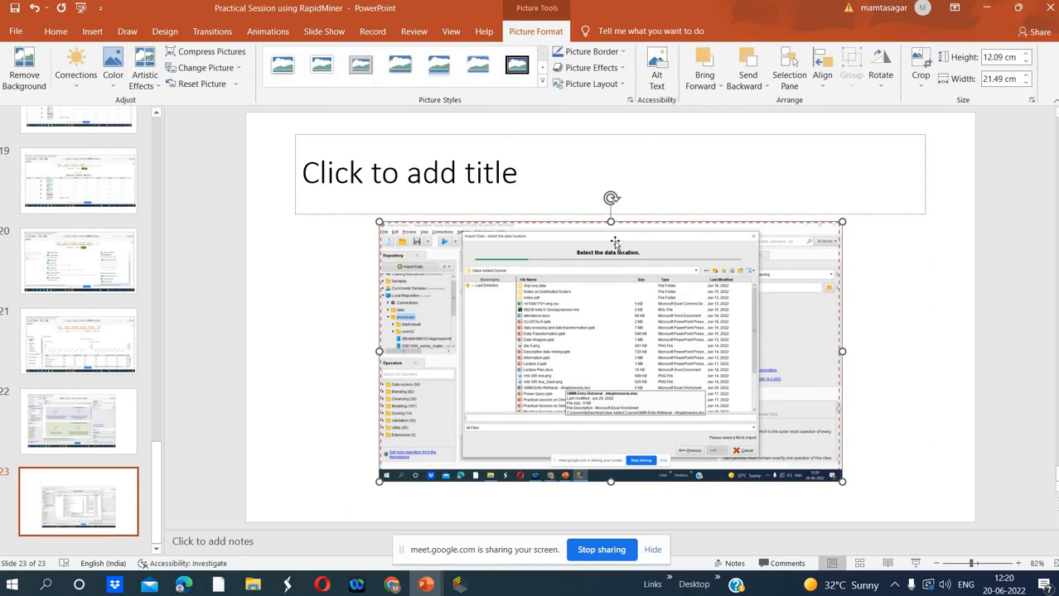
Enlarge the pasted screenshot on slide 23 to about 16.14 cm high and 31.36 cm wide
{"action": "left_click_drag", "start_coordinate": [610, 213], "coordinate": [610, 135]}
{"action": "left_click_drag", "start_coordinate": [379, 310], "coordinate": [263, 307]}
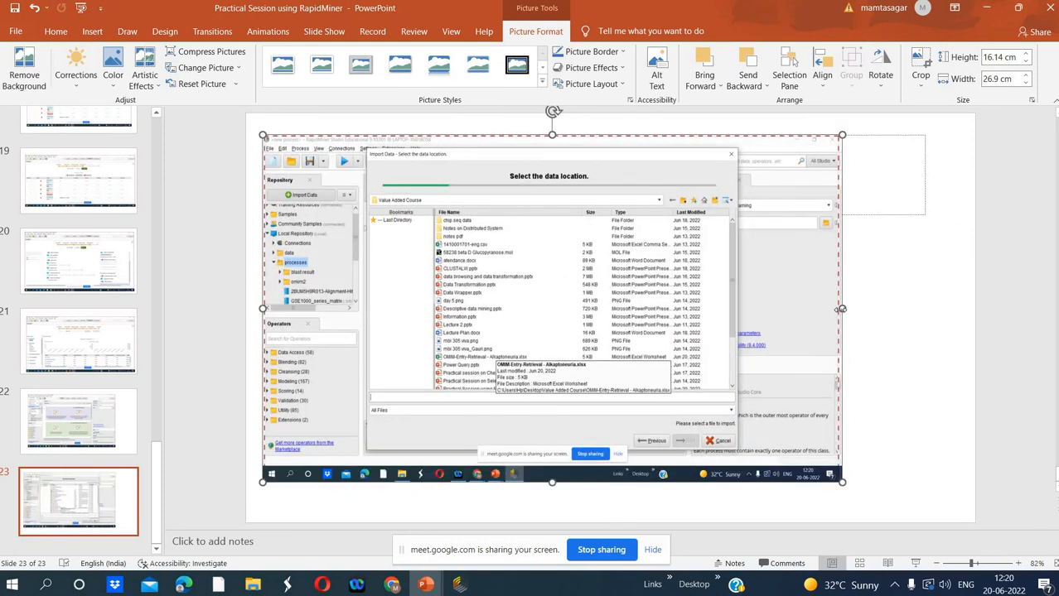
{"action": "left_click_drag", "start_coordinate": [840, 309], "coordinate": [937, 308]}
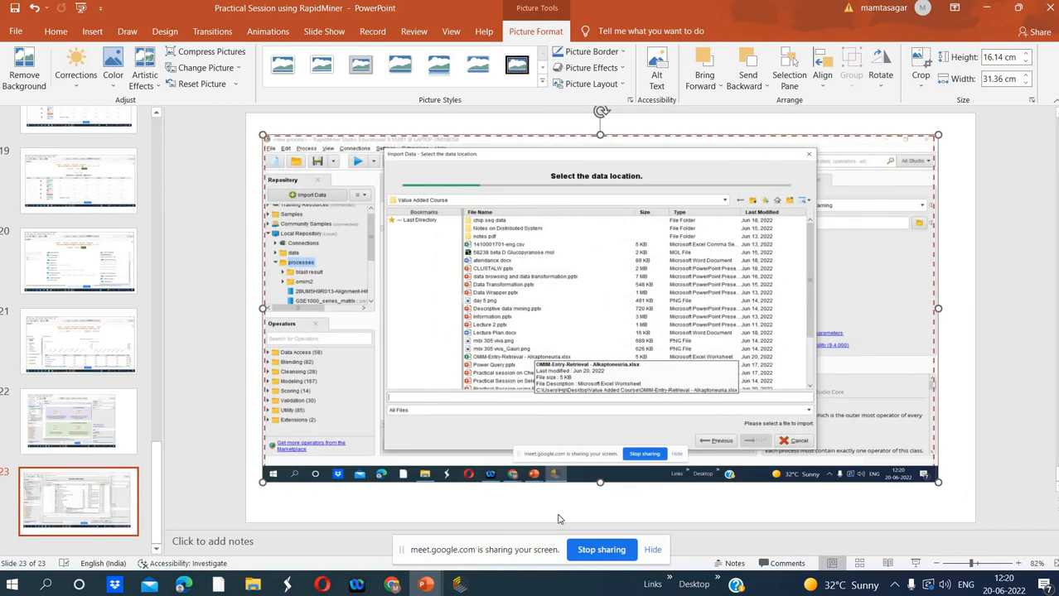
Switch back to RapidMiner and select "OMIM-Entry-Retrieval - Alkaptoneuria.xlsx" as the file to import
{"action": "left_click", "coordinate": [462, 583]}
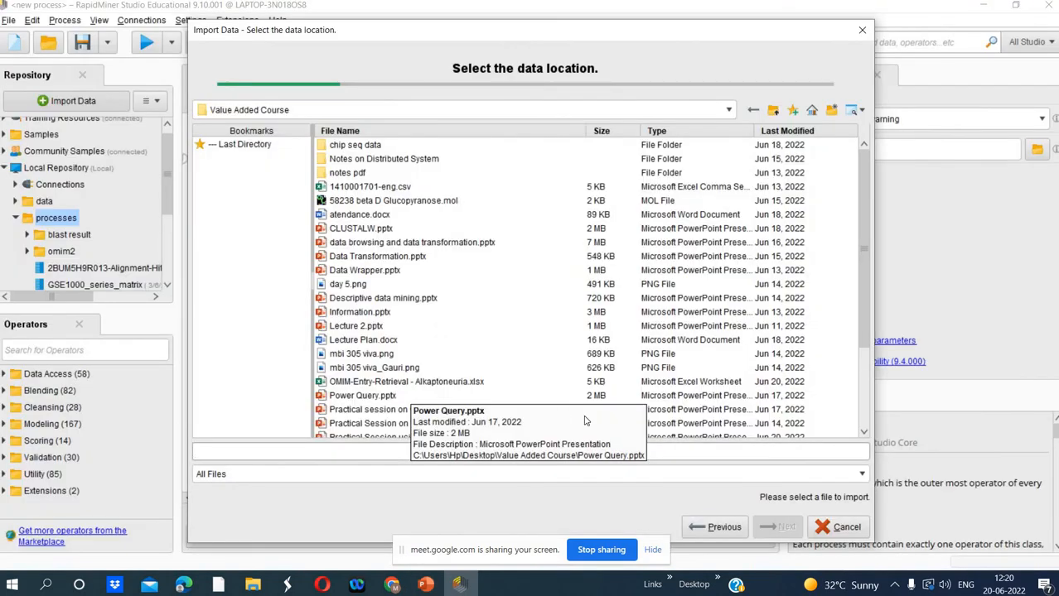
{"action": "left_click", "coordinate": [468, 384]}
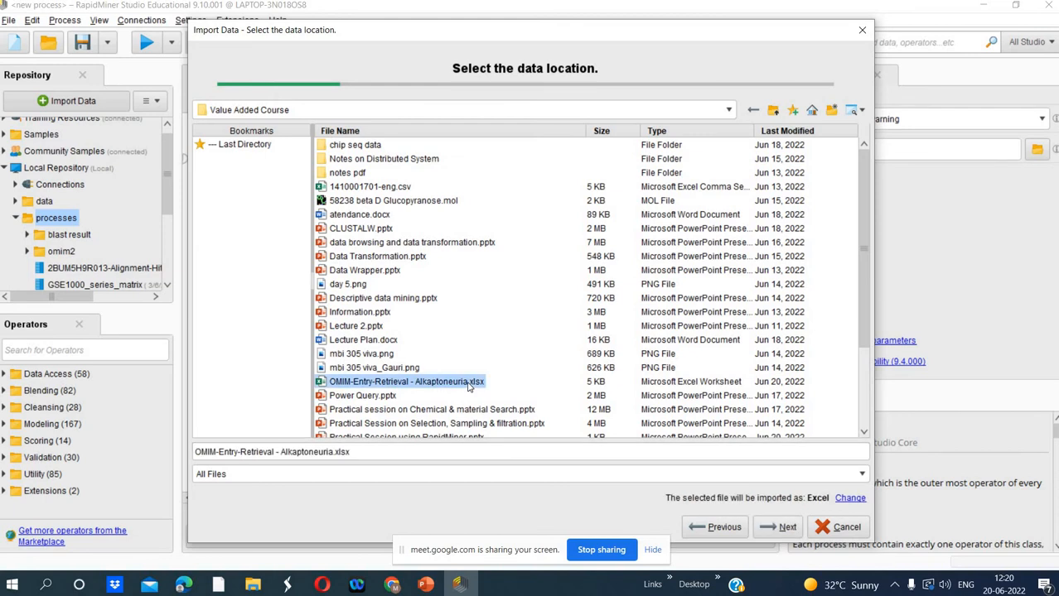
Switch to the "Practical Session using RapidMiner" presentation, add a slide after slide 23 and paste the file selection screenshot as a picture
{"action": "left_click", "coordinate": [425, 584]}
{"action": "left_click", "coordinate": [576, 526]}
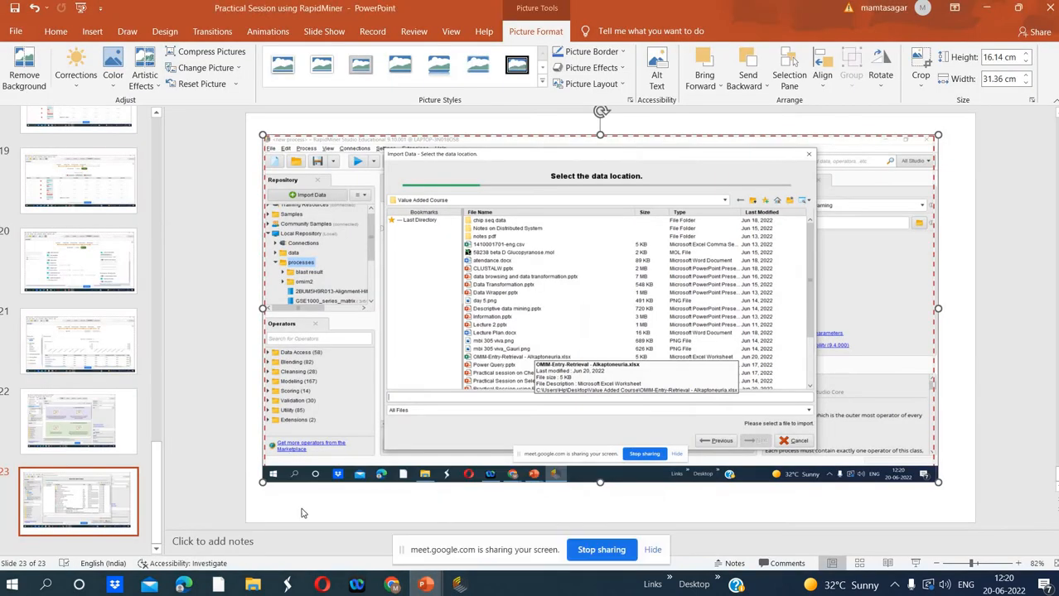
{"action": "right_click", "coordinate": [121, 551]}
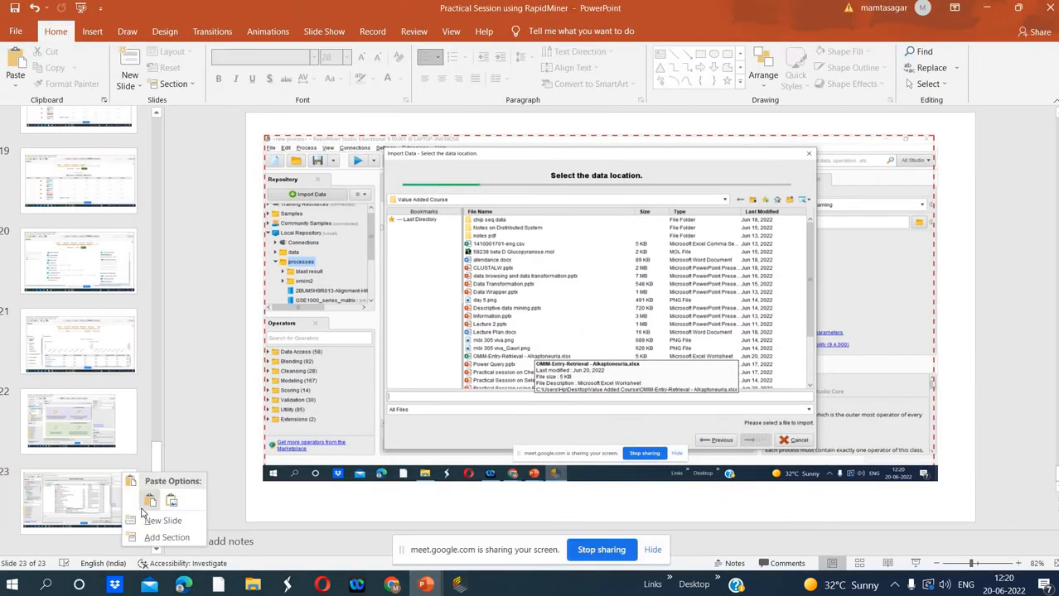
{"action": "left_click", "coordinate": [132, 522]}
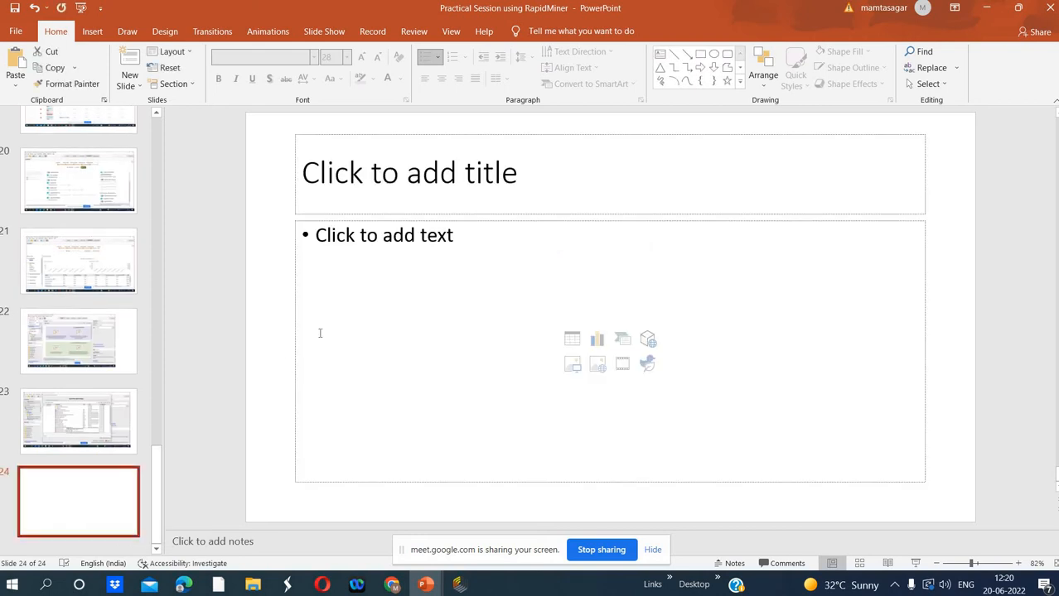
{"action": "left_click", "coordinate": [332, 274]}
{"action": "right_click", "coordinate": [332, 276]}
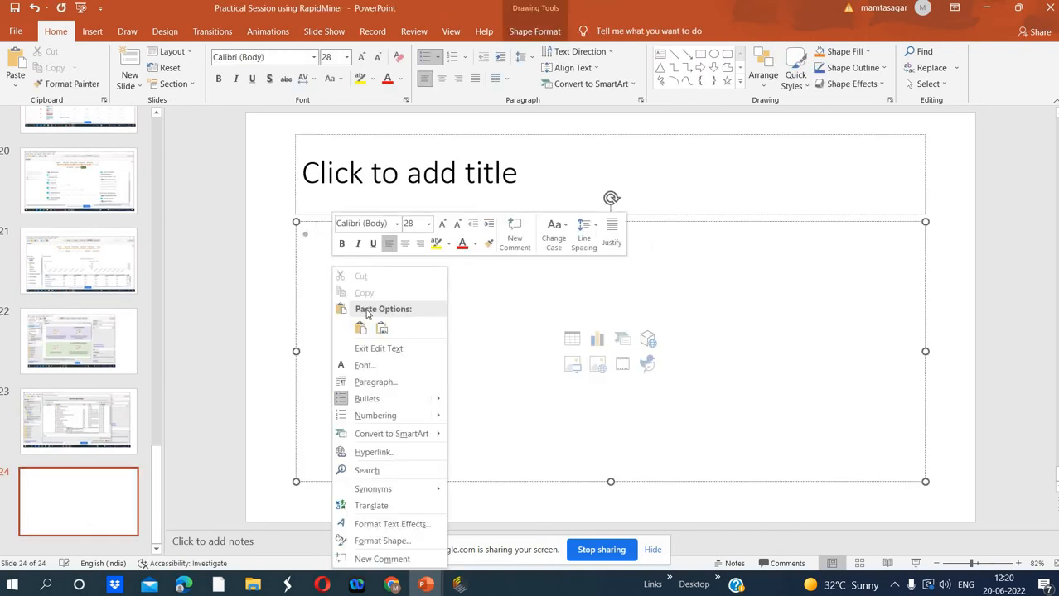
{"action": "left_click", "coordinate": [377, 329]}
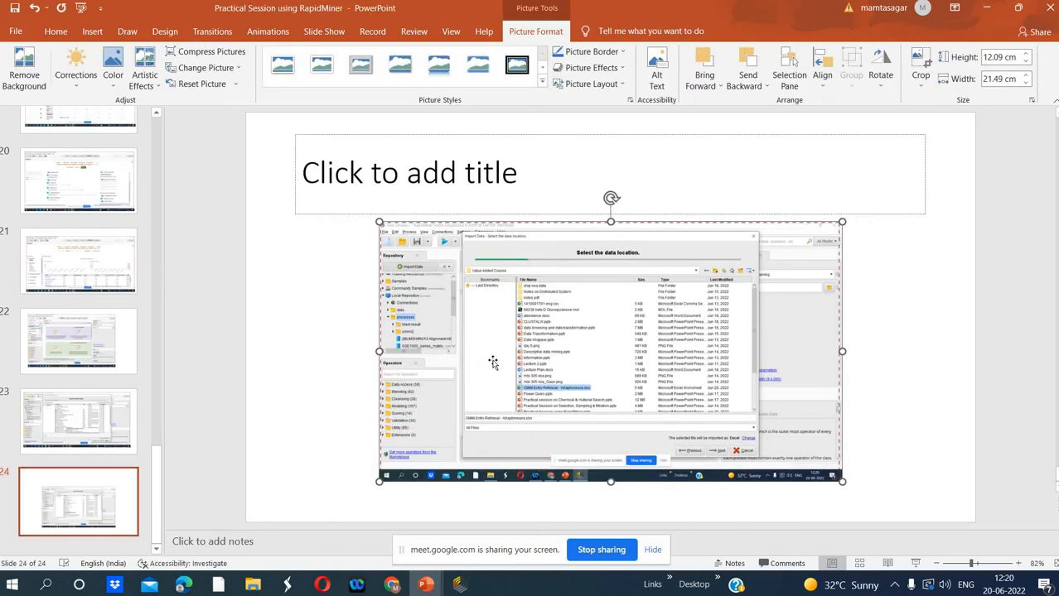
Switch back to RapidMiner, try to load the selected OMIM workbook's cells for import, and return to the data location selection
{"action": "left_click", "coordinate": [459, 580]}
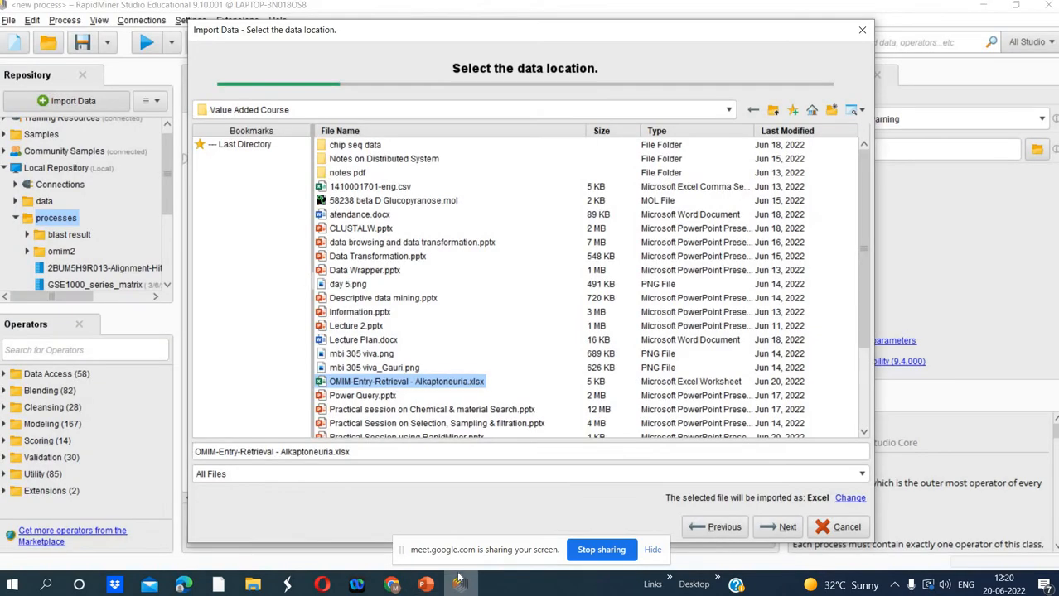
{"action": "left_click", "coordinate": [770, 528]}
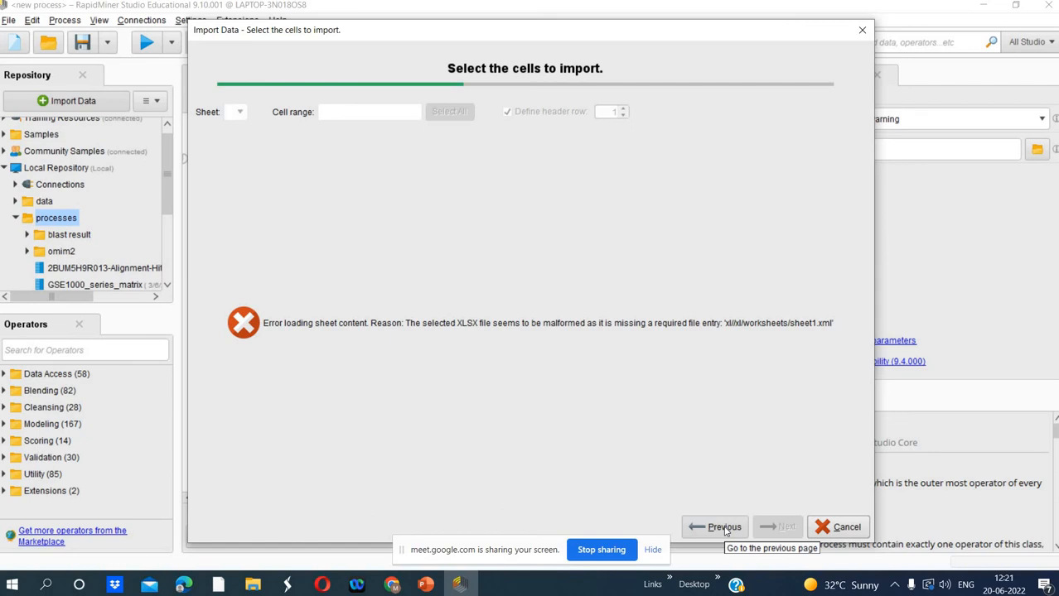
{"action": "left_click", "coordinate": [720, 527]}
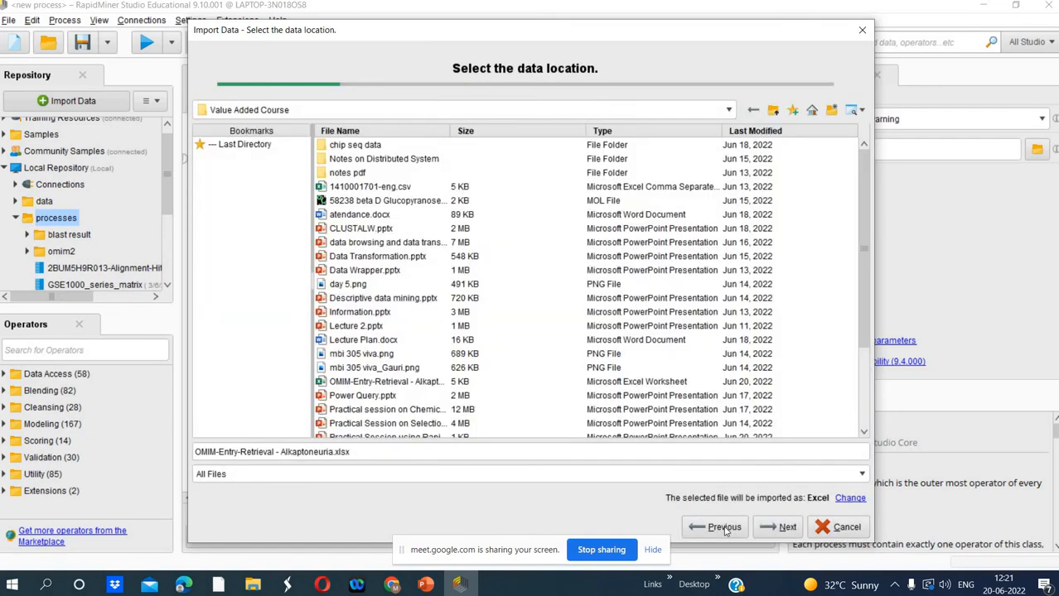
Search the Value Added Course and Desktop folders for another data file to import, ending in the last used directory
{"action": "left_click", "coordinate": [867, 417]}
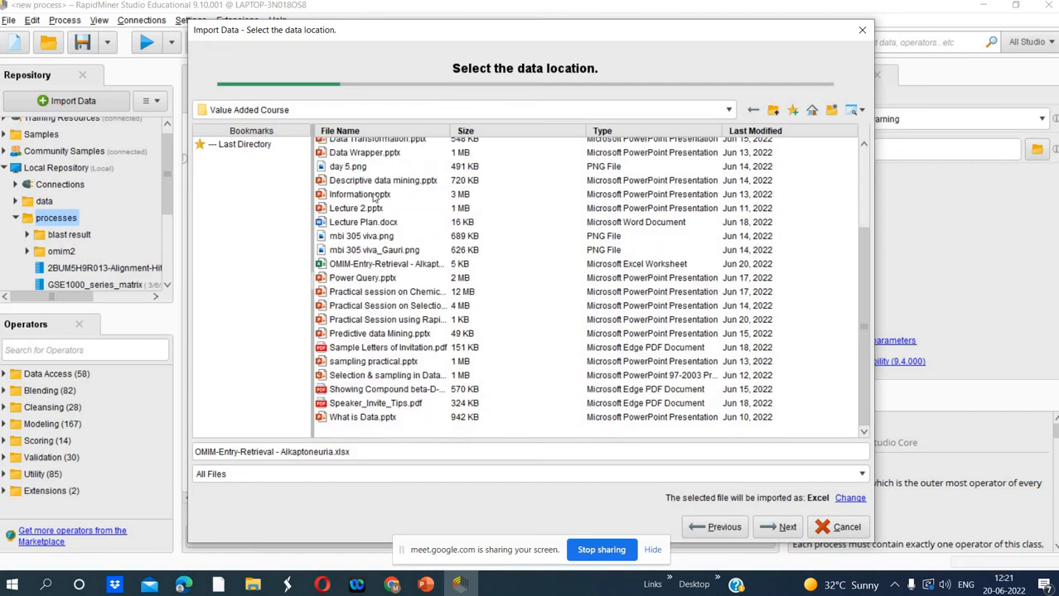
{"action": "left_click", "coordinate": [729, 110]}
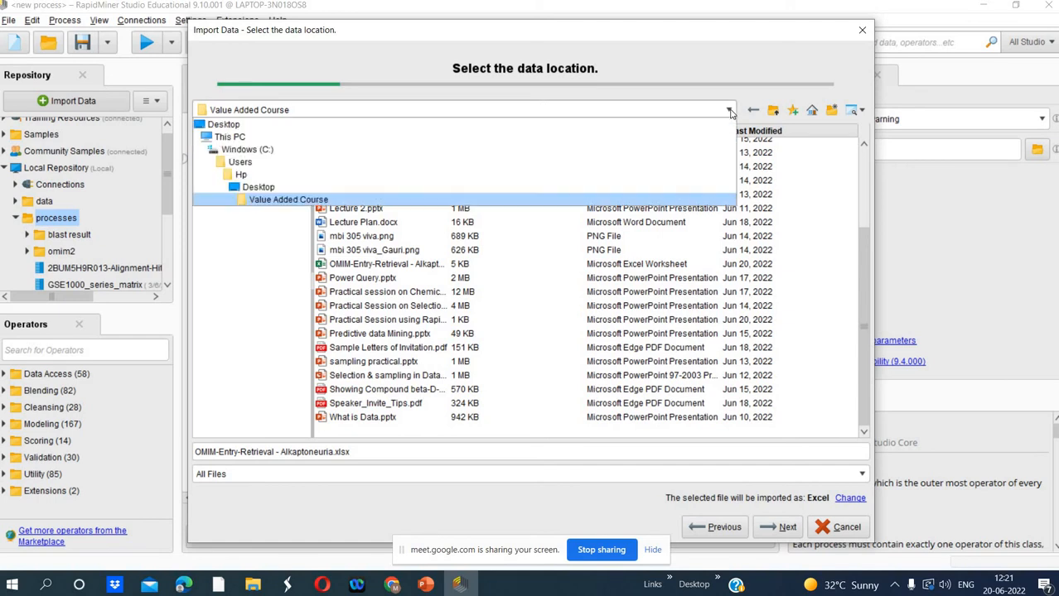
{"action": "left_click", "coordinate": [222, 124]}
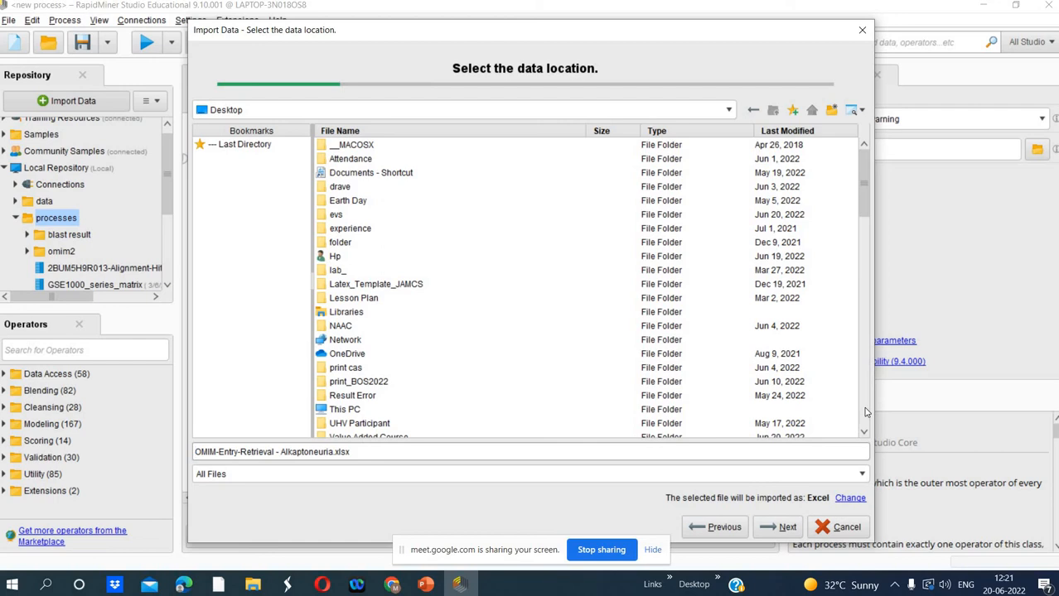
{"action": "left_click", "coordinate": [728, 110]}
{"action": "left_click", "coordinate": [729, 111]}
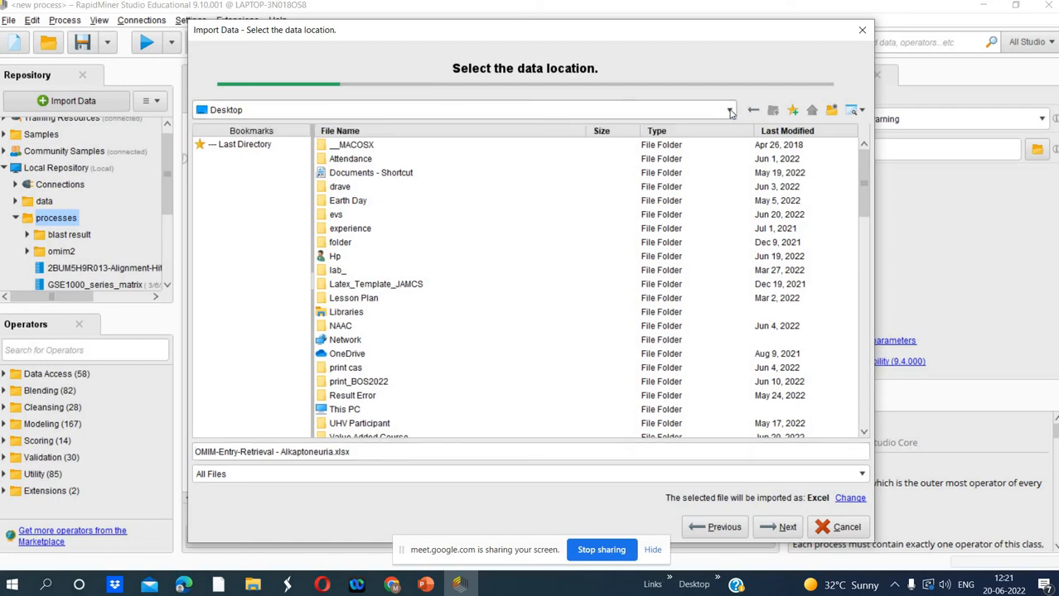
{"action": "left_click", "coordinate": [729, 111]}
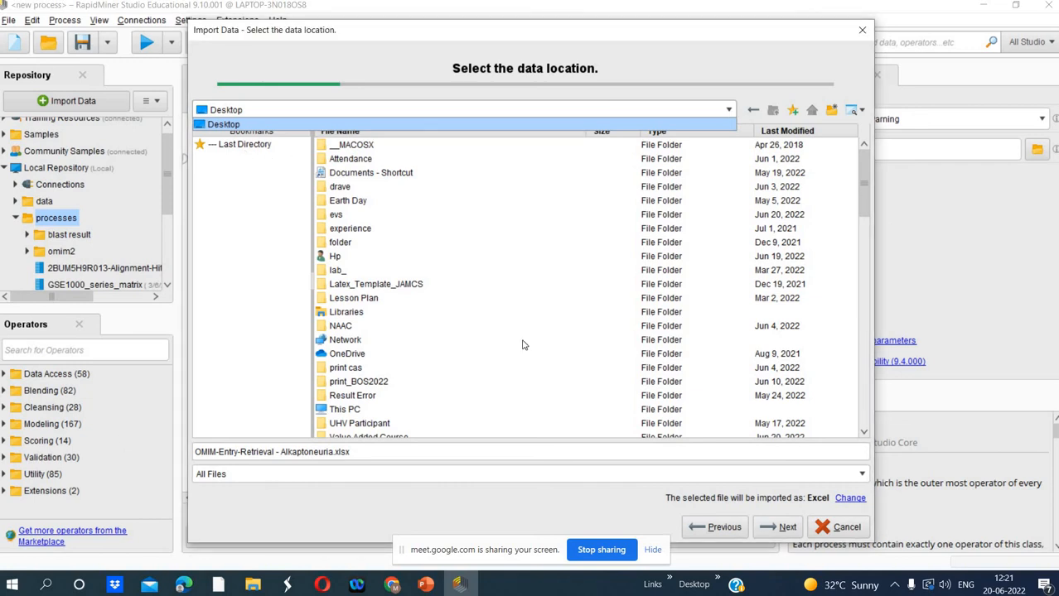
{"action": "left_click", "coordinate": [729, 111]}
{"action": "left_click", "coordinate": [729, 111]}
{"action": "scroll", "coordinate": [863, 424], "scroll_direction": "down", "scroll_amount": 15}
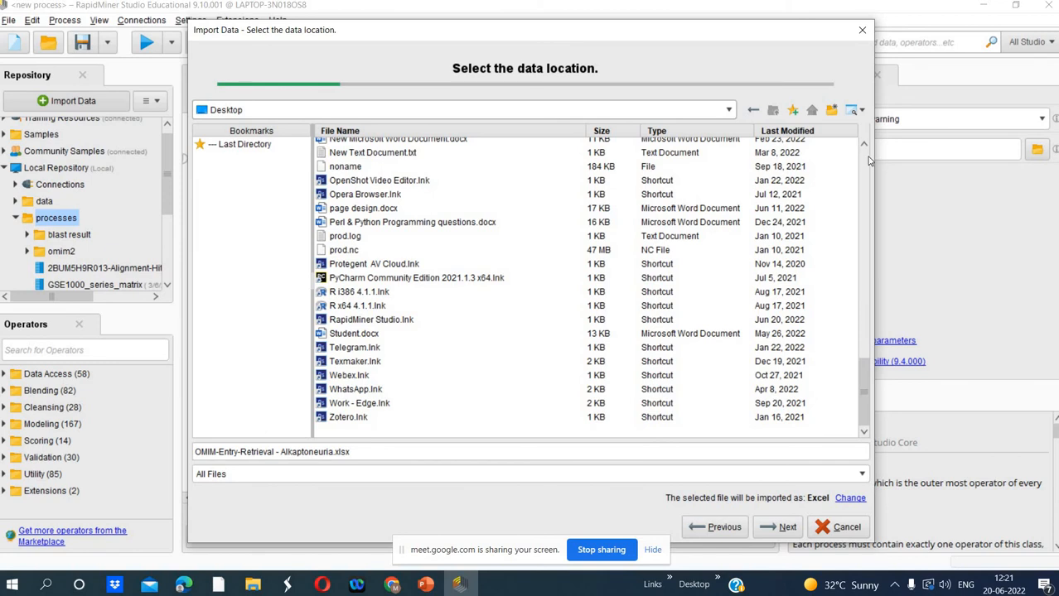
{"action": "scroll", "coordinate": [868, 157], "scroll_direction": "up", "scroll_amount": 15}
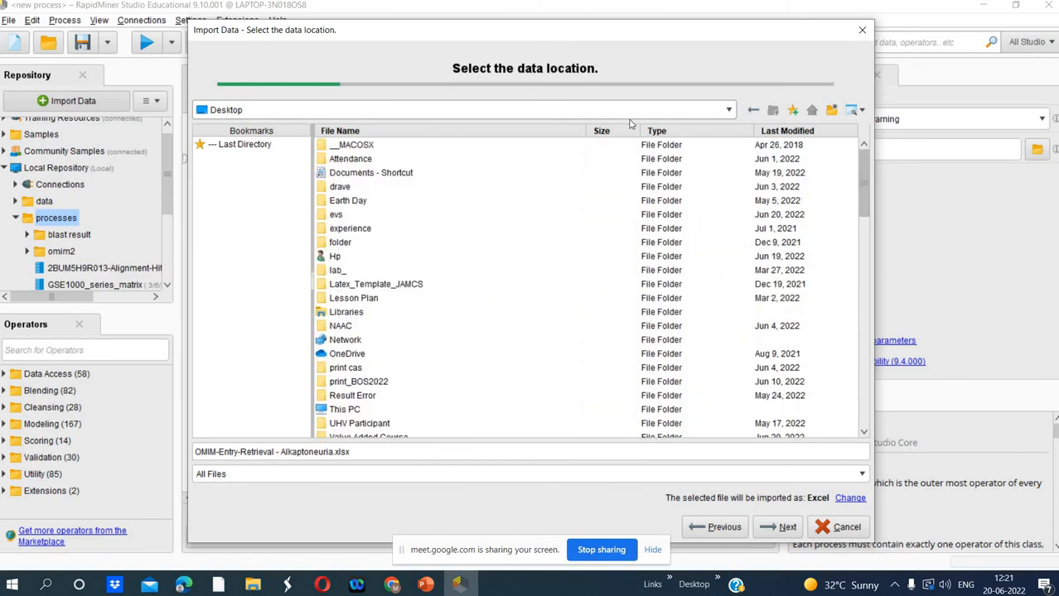
{"action": "left_click", "coordinate": [728, 110]}
{"action": "left_click", "coordinate": [728, 110]}
{"action": "left_click", "coordinate": [258, 149]}
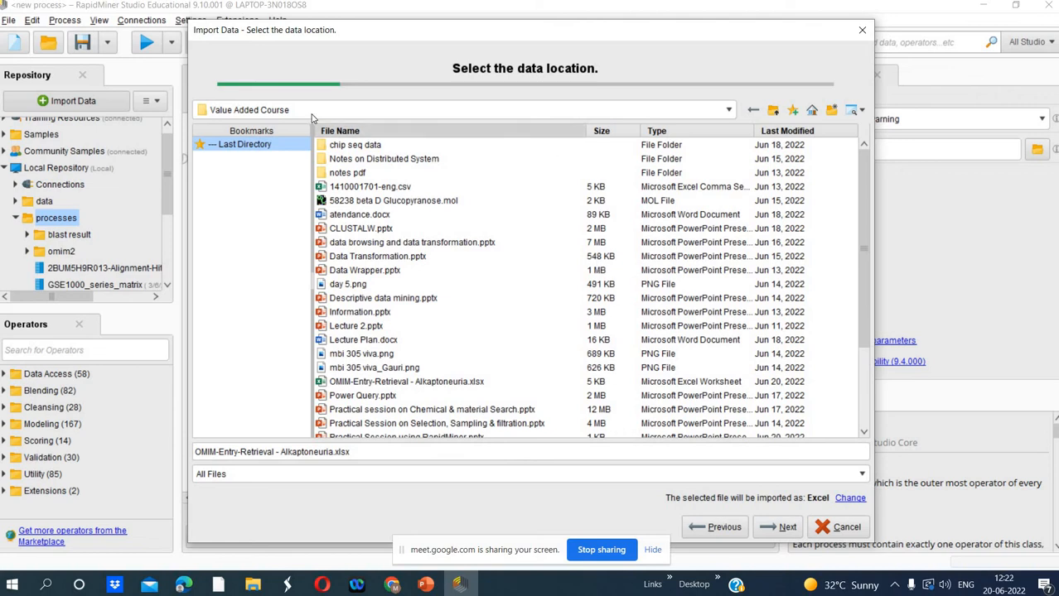
Go through This PC to New Volume (D:) and check the BBT practical folder for a data file
{"action": "left_click", "coordinate": [202, 111]}
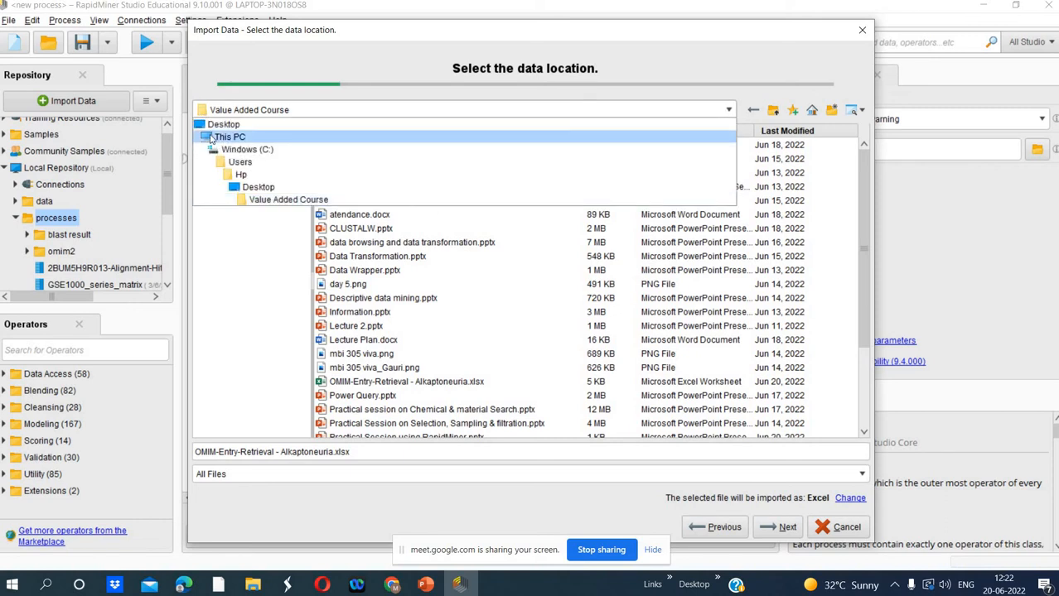
{"action": "left_click", "coordinate": [212, 139]}
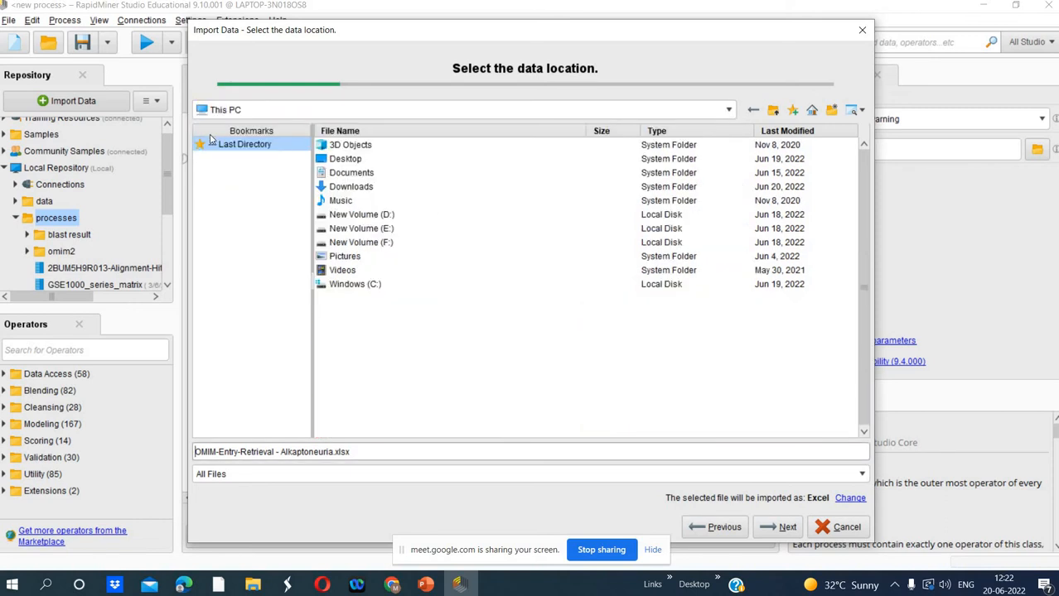
{"action": "double_click", "coordinate": [356, 215]}
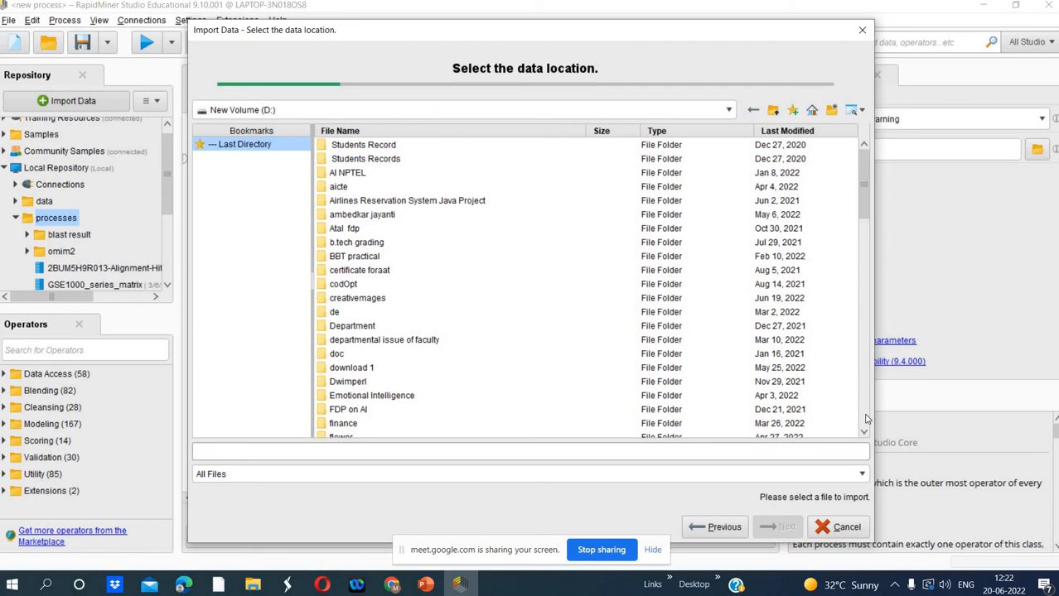
{"action": "double_click", "coordinate": [373, 258]}
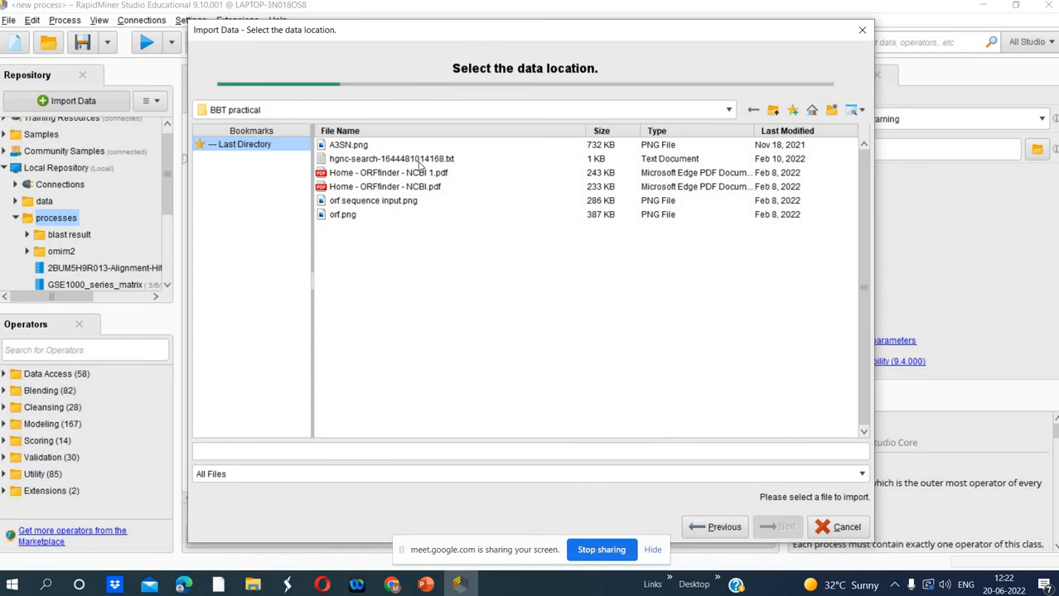
Return to New Volume (D:), open study material and look through the Data Mining Practical folder for an importable data file
{"action": "left_click", "coordinate": [729, 110]}
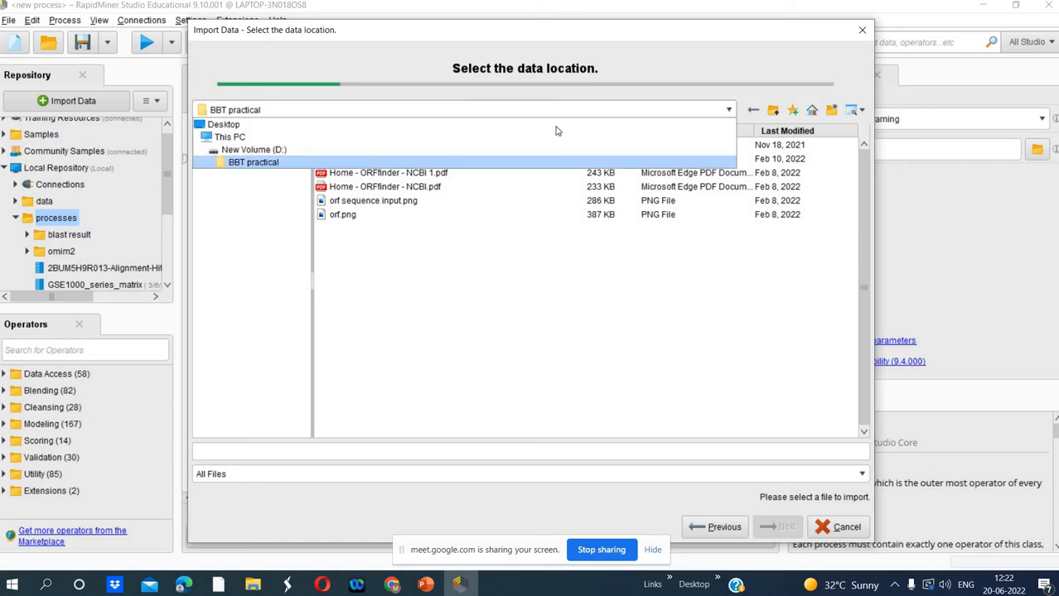
{"action": "left_click", "coordinate": [504, 150]}
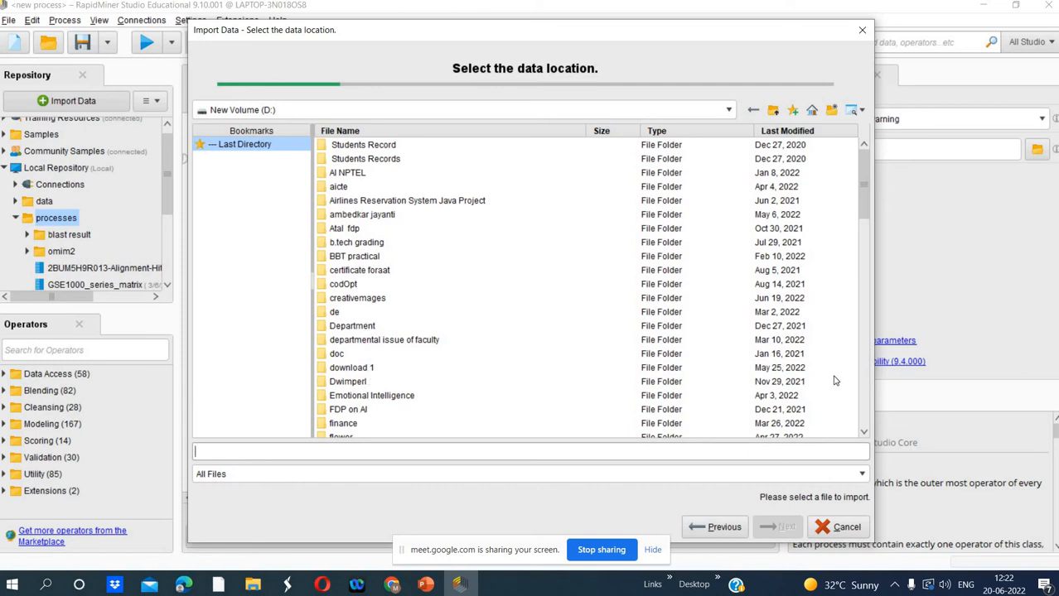
{"action": "left_click", "coordinate": [862, 403]}
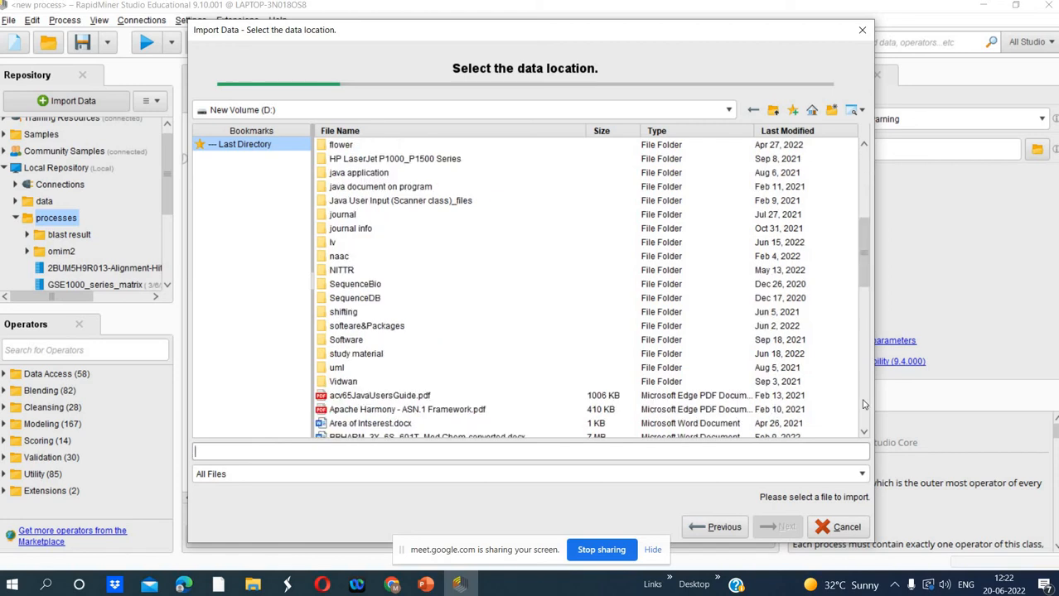
{"action": "double_click", "coordinate": [341, 354]}
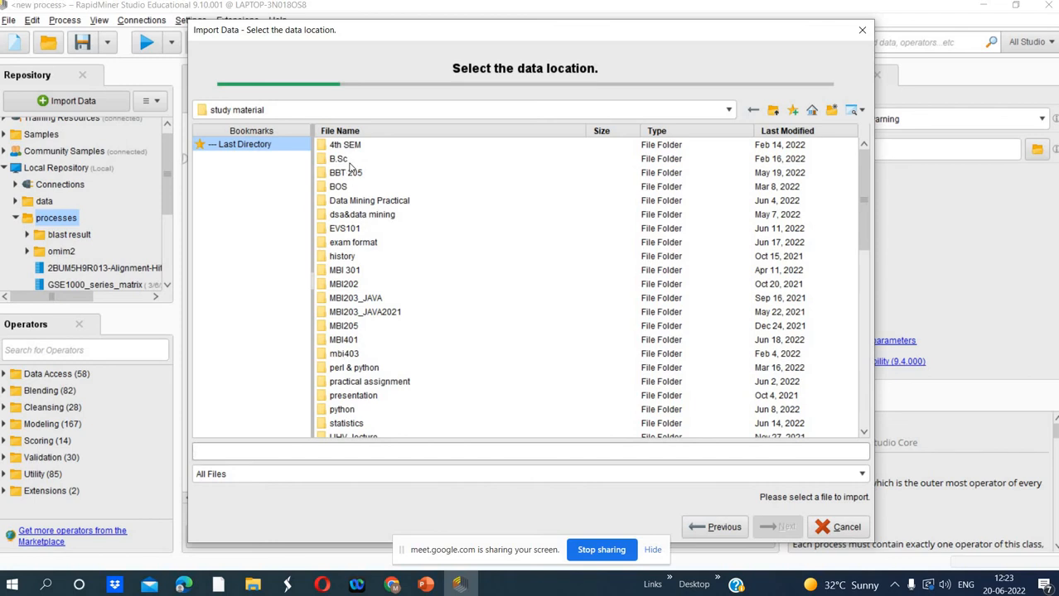
{"action": "double_click", "coordinate": [375, 200]}
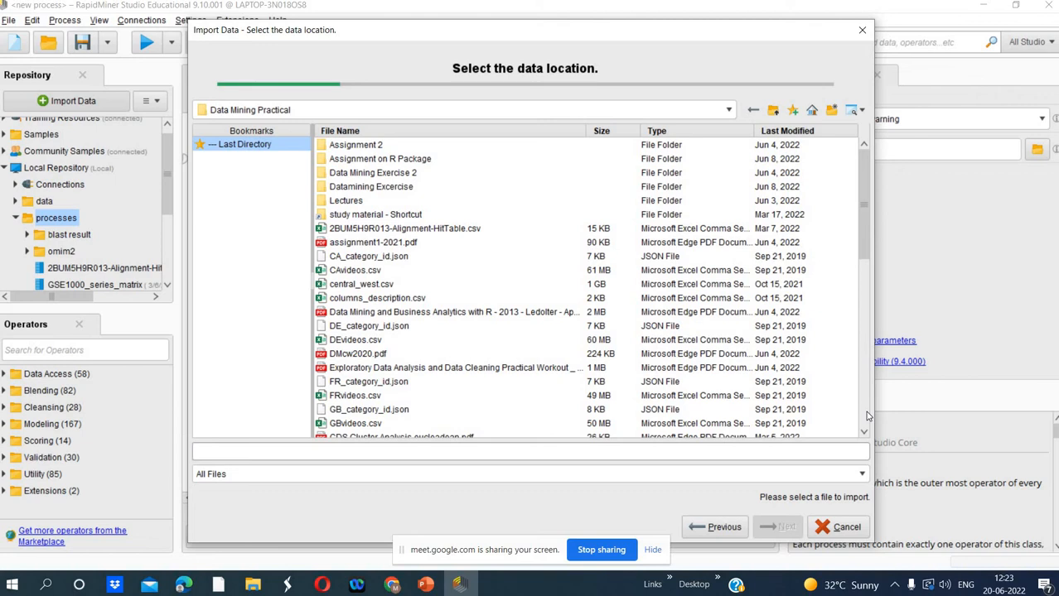
{"action": "scroll", "coordinate": [867, 416], "scroll_direction": "down", "scroll_amount": 10}
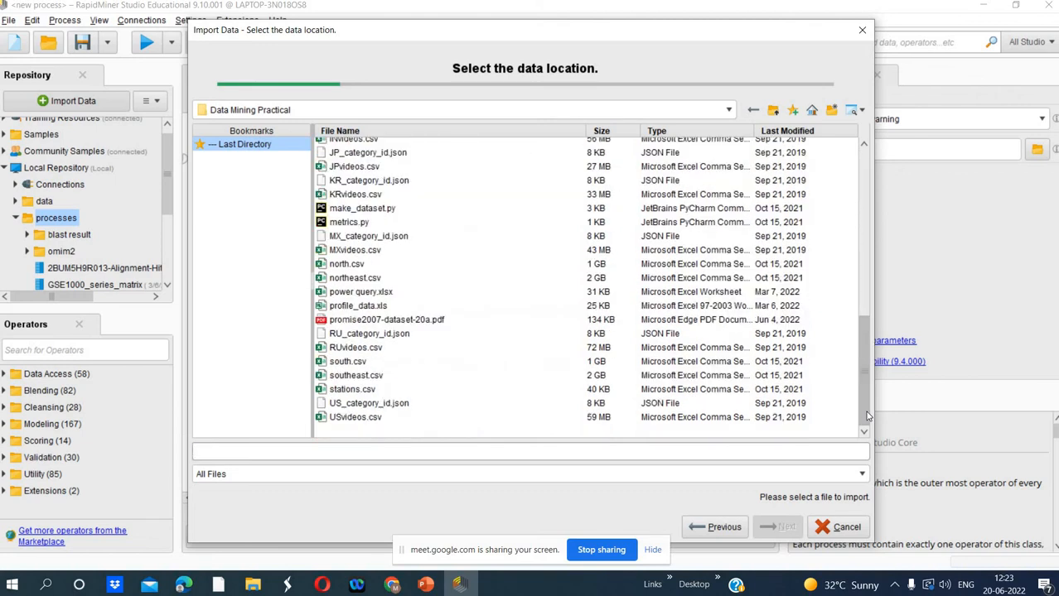
{"action": "left_click", "coordinate": [867, 166]}
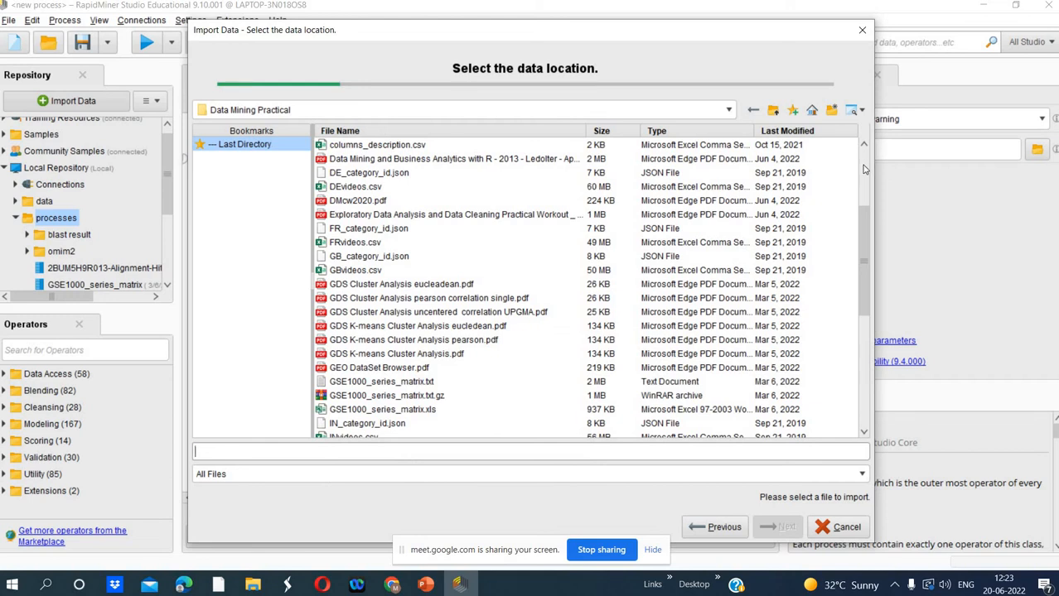
{"action": "scroll", "coordinate": [864, 157], "scroll_direction": "up", "scroll_amount": 4}
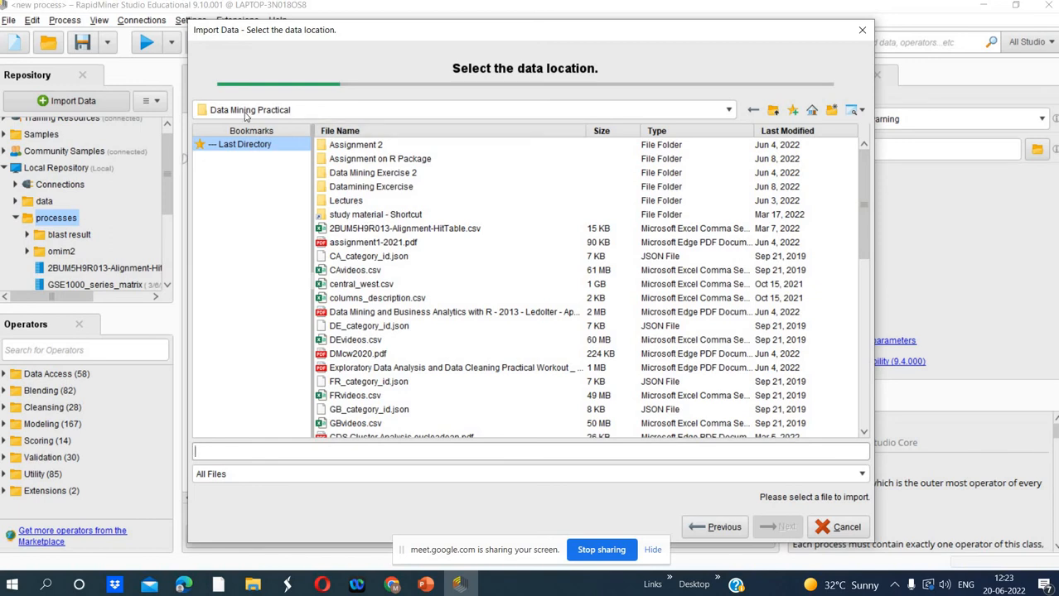
Check the practical assignment folder inside study material for a data file, and return to study material
{"action": "left_click", "coordinate": [729, 111]}
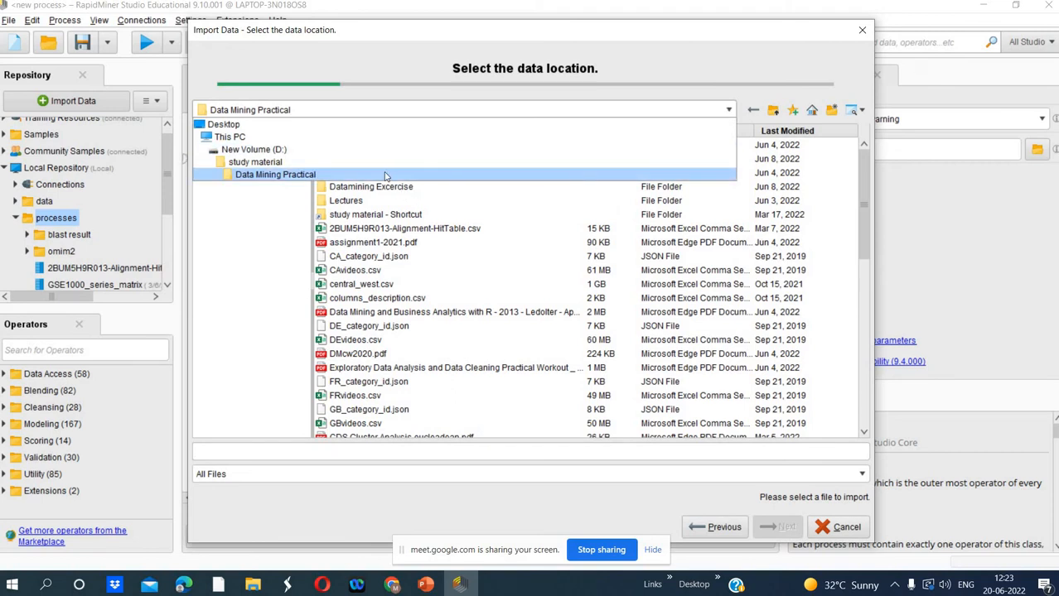
{"action": "left_click", "coordinate": [385, 164]}
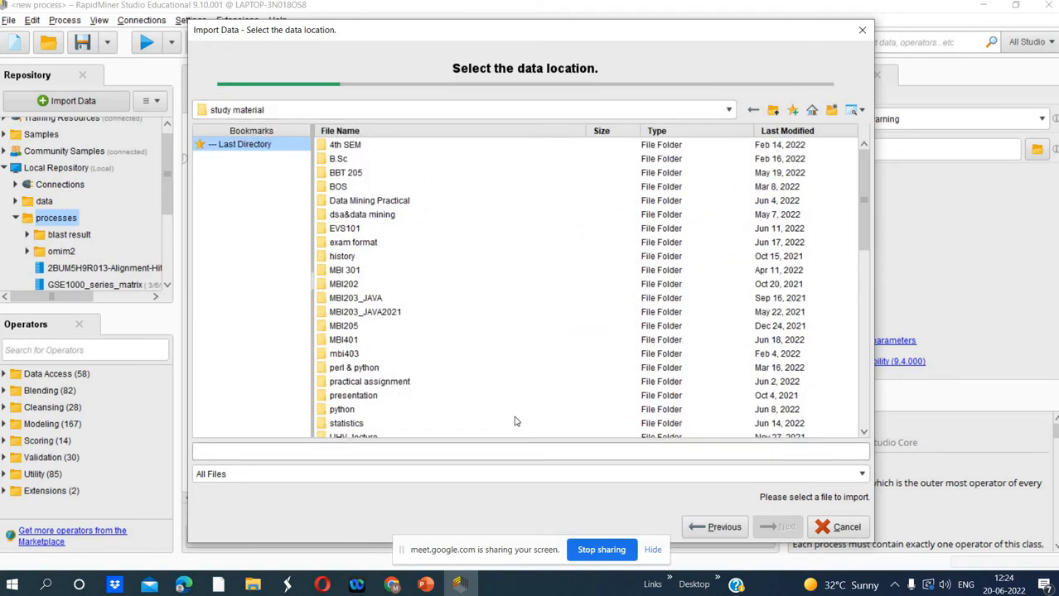
{"action": "double_click", "coordinate": [390, 382]}
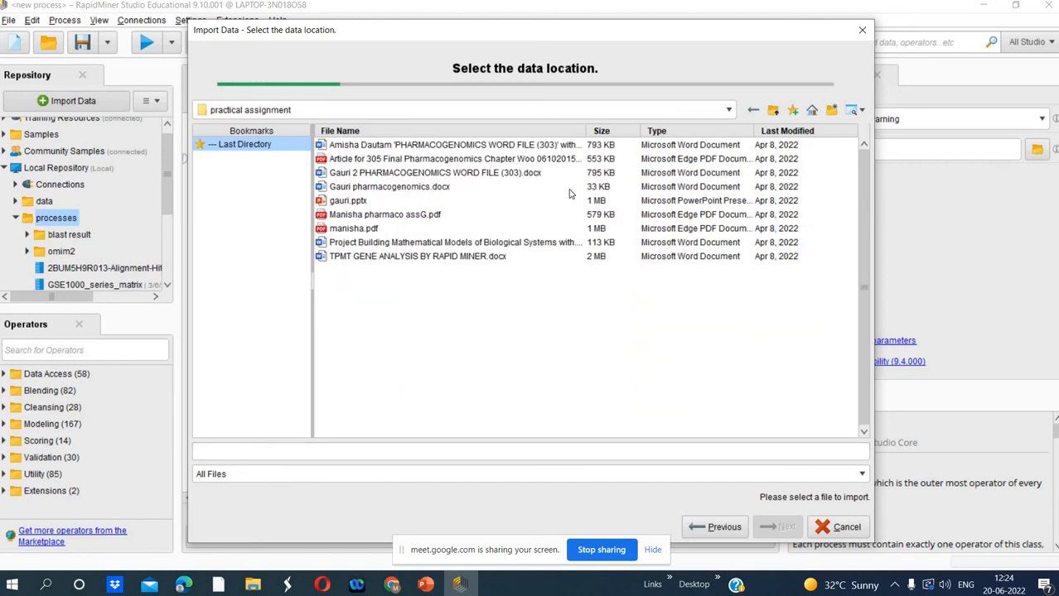
{"action": "left_click", "coordinate": [729, 110]}
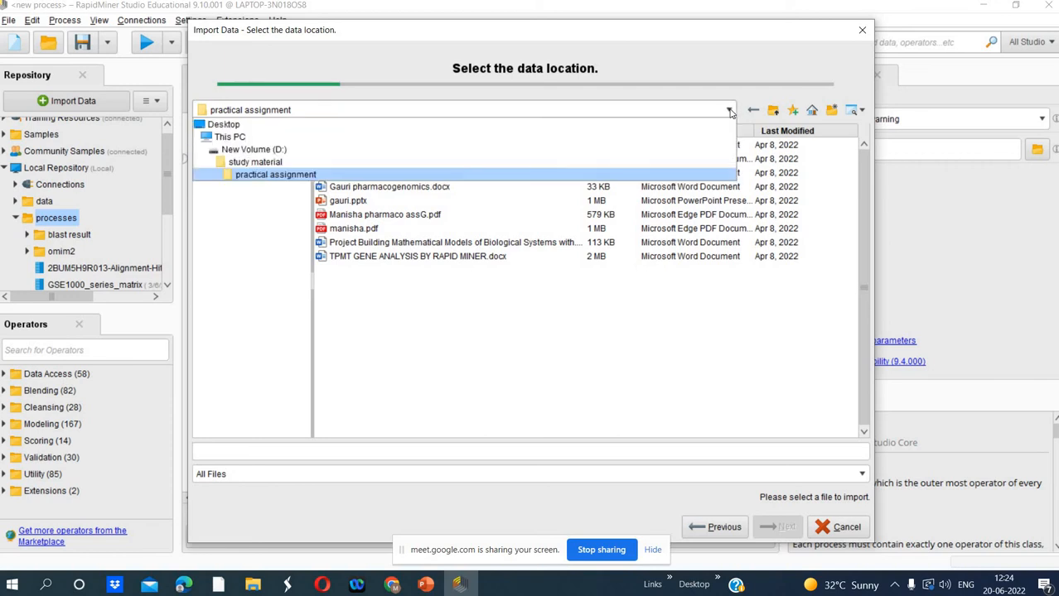
{"action": "left_click", "coordinate": [505, 163]}
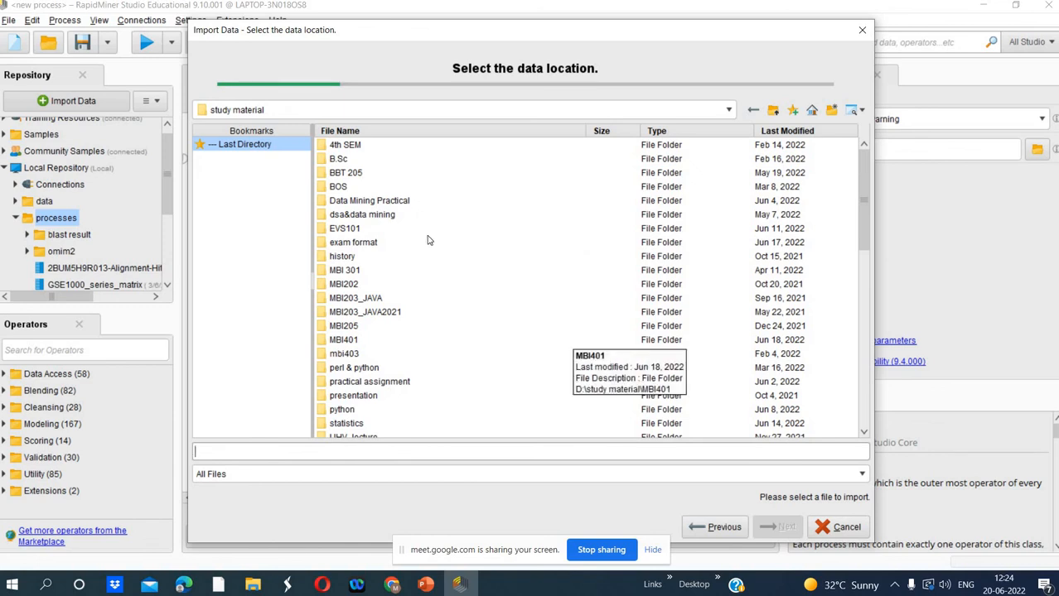
Look through the dsa&data mining folder and its Data mining subfolder for a data file to import
{"action": "left_click", "coordinate": [380, 215]}
{"action": "double_click", "coordinate": [380, 215]}
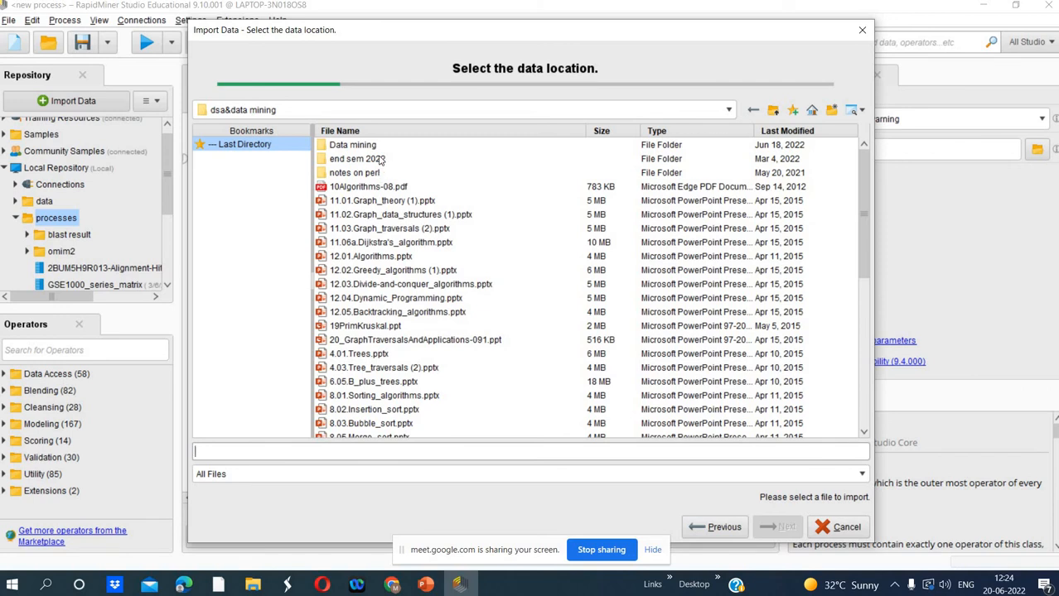
{"action": "left_click", "coordinate": [866, 418]}
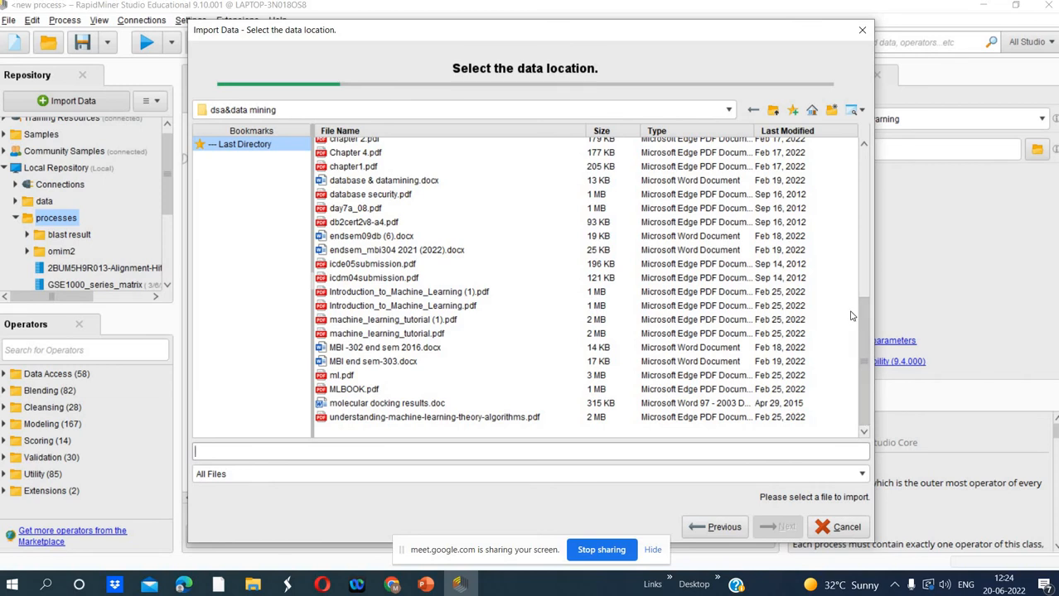
{"action": "left_click", "coordinate": [864, 168]}
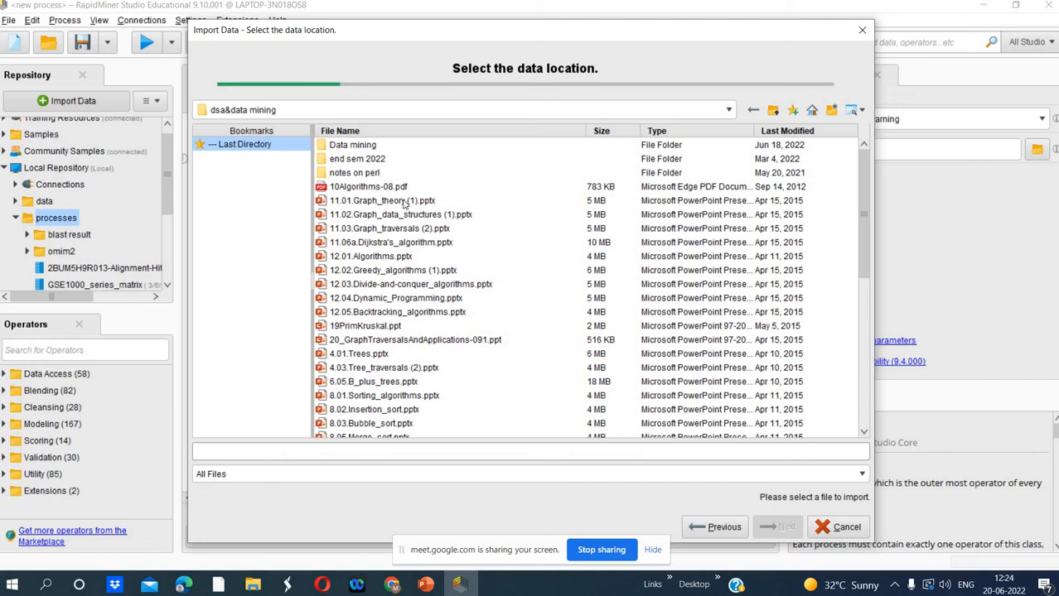
{"action": "left_click", "coordinate": [370, 146]}
{"action": "double_click", "coordinate": [371, 147]}
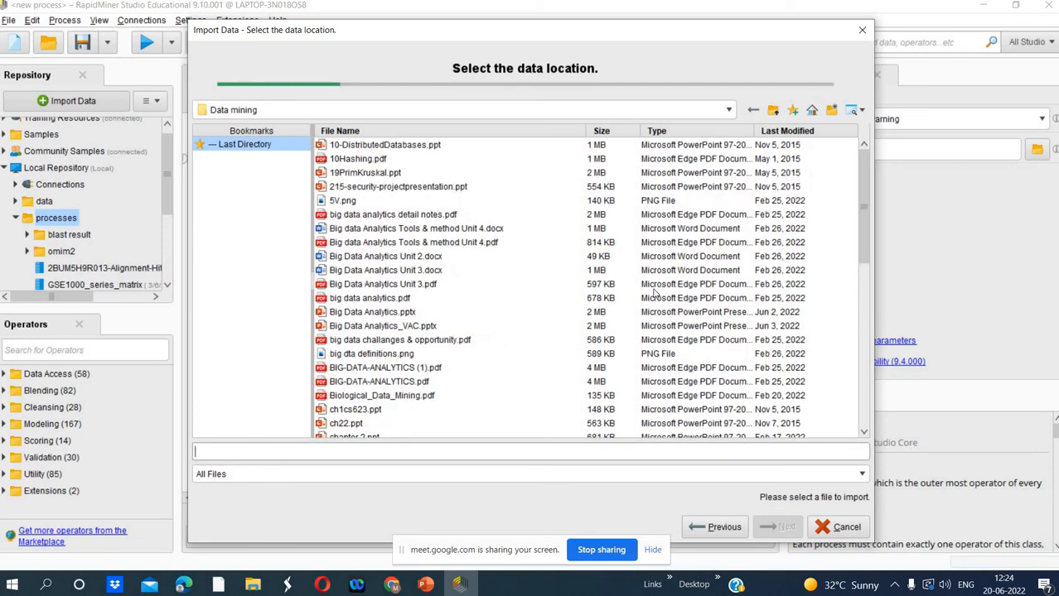
{"action": "left_click", "coordinate": [865, 403]}
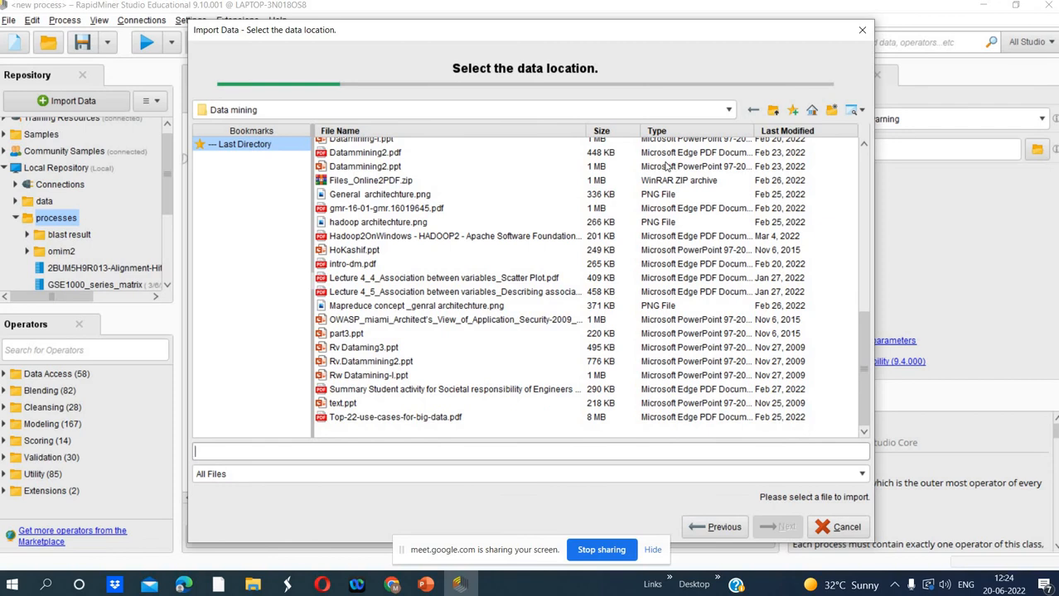
Return to study material and look through the Data Mining Practical folder for a data file to import
{"action": "left_click", "coordinate": [727, 110]}
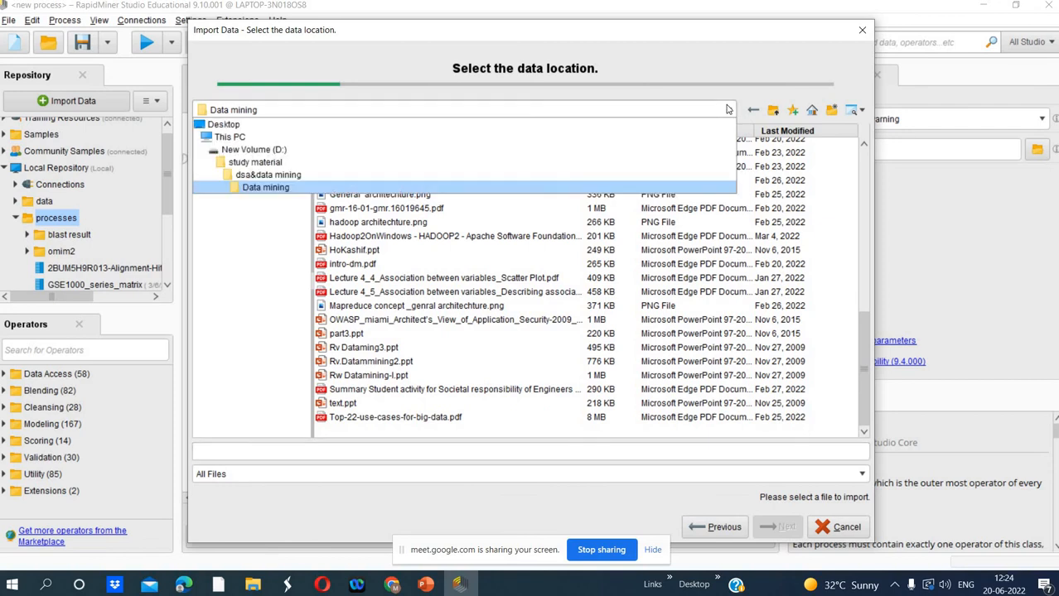
{"action": "left_click", "coordinate": [479, 164]}
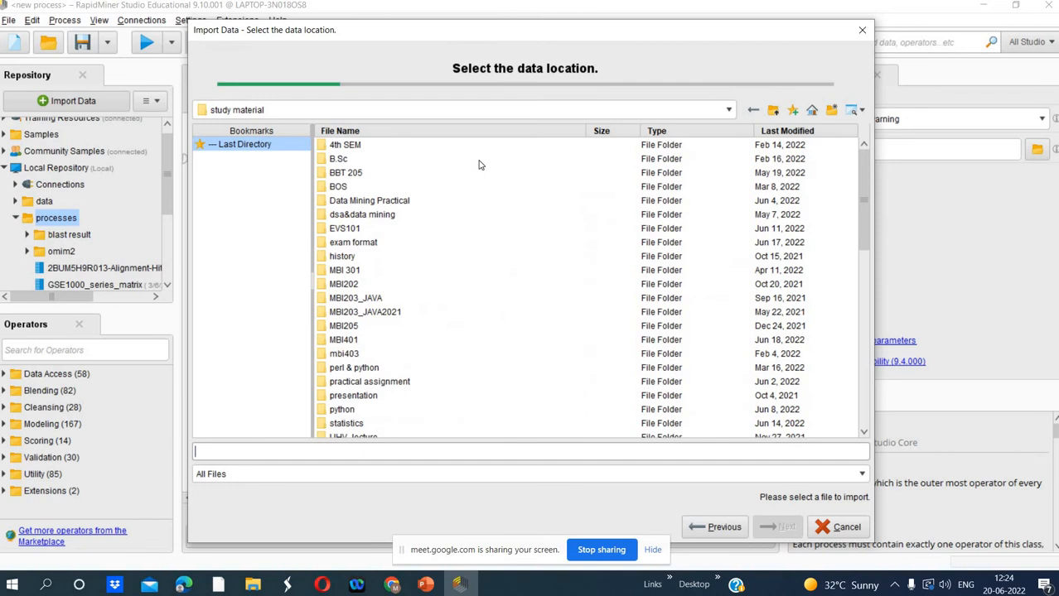
{"action": "double_click", "coordinate": [400, 202]}
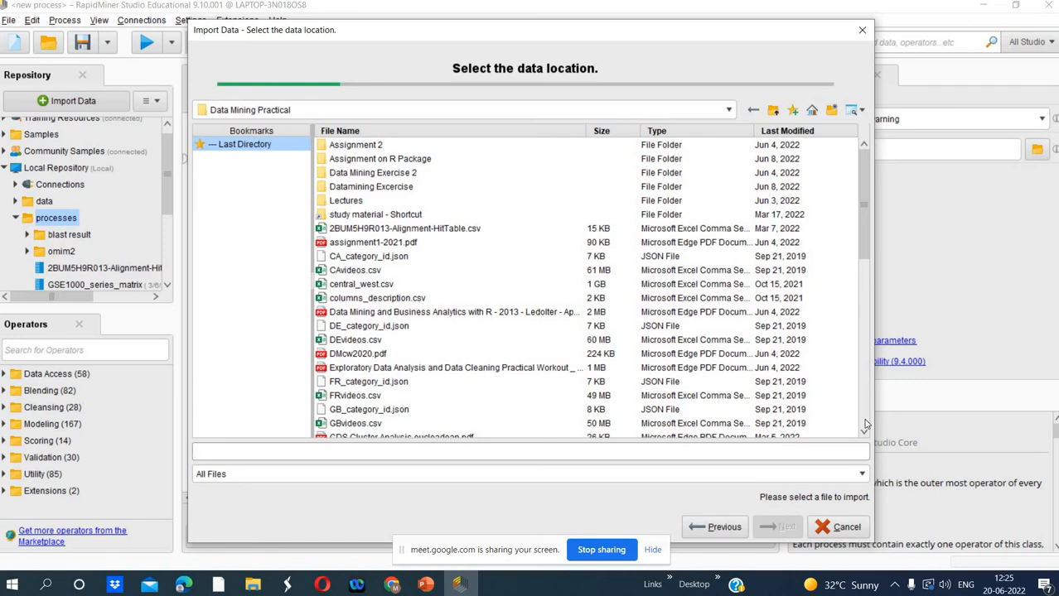
{"action": "scroll", "coordinate": [865, 425], "scroll_direction": "down", "scroll_amount": 15}
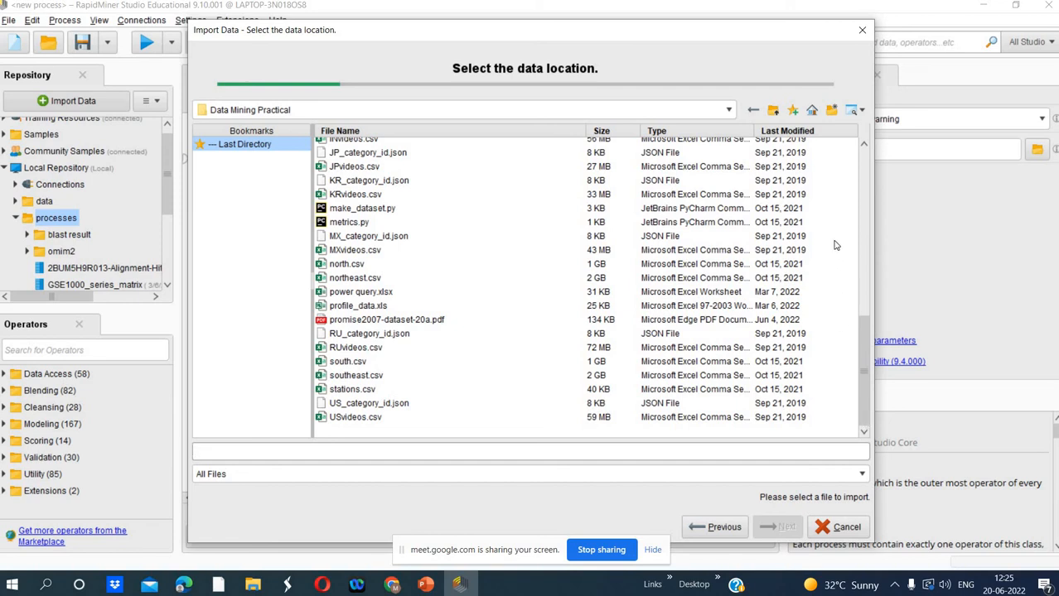
{"action": "left_click", "coordinate": [866, 173]}
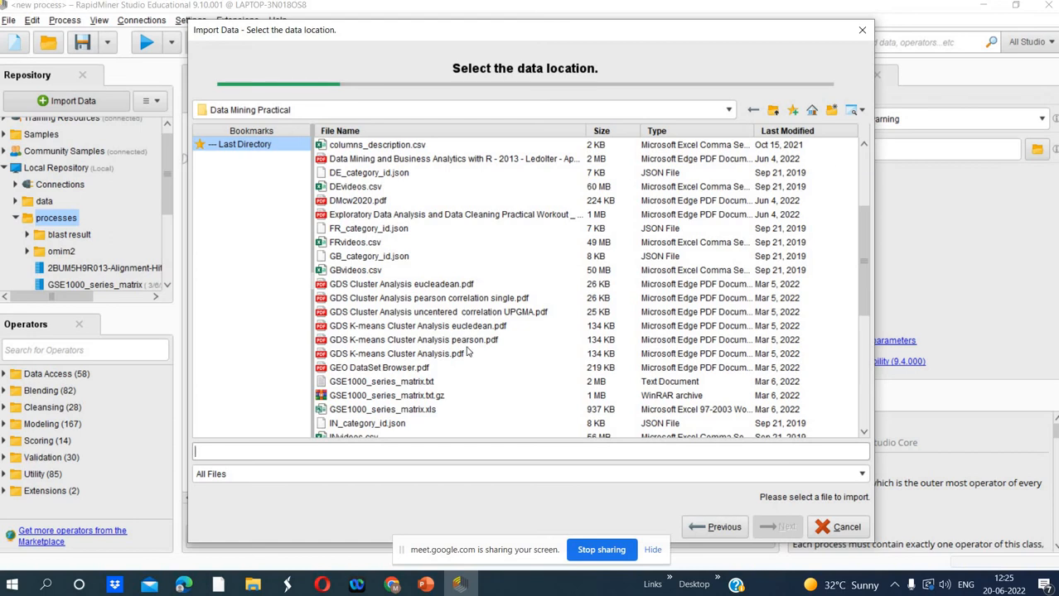
Choose GSE1000_series_matrix.xls for import, preview its cells, and go back to the file selection
{"action": "left_click", "coordinate": [378, 411]}
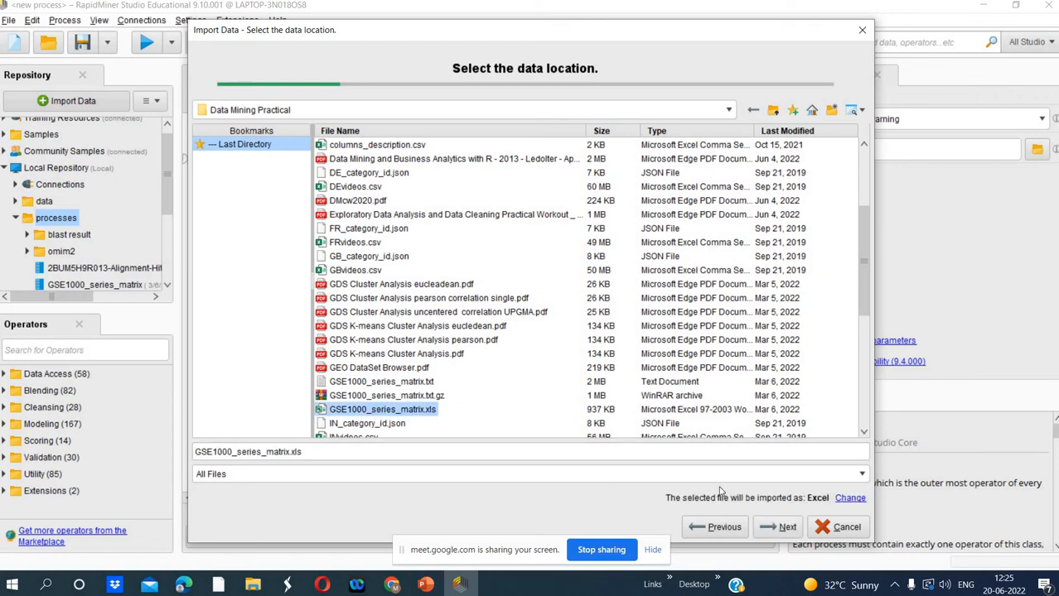
{"action": "left_click", "coordinate": [781, 529]}
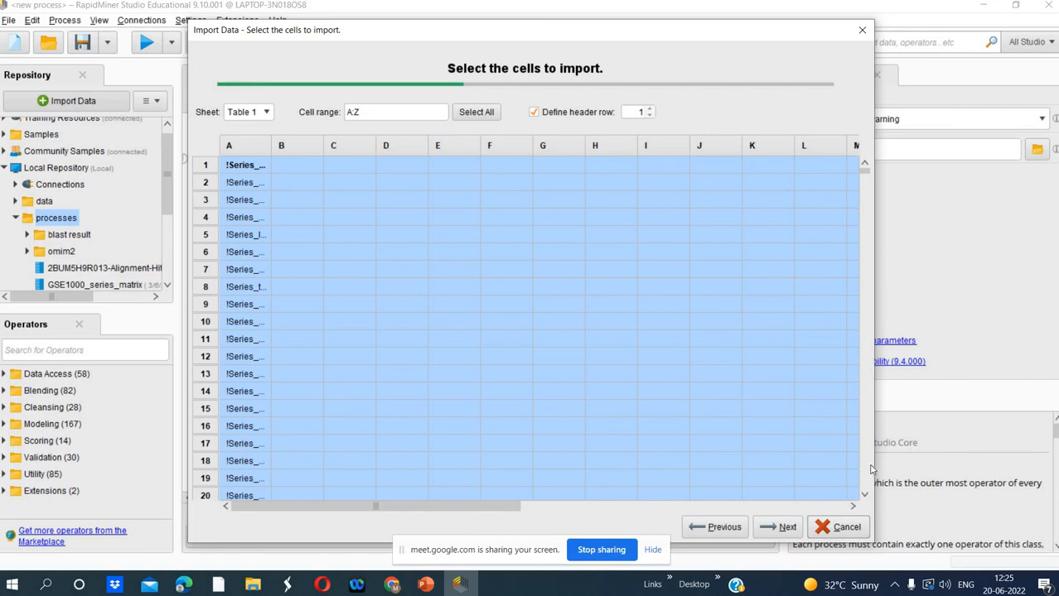
{"action": "left_click", "coordinate": [719, 528]}
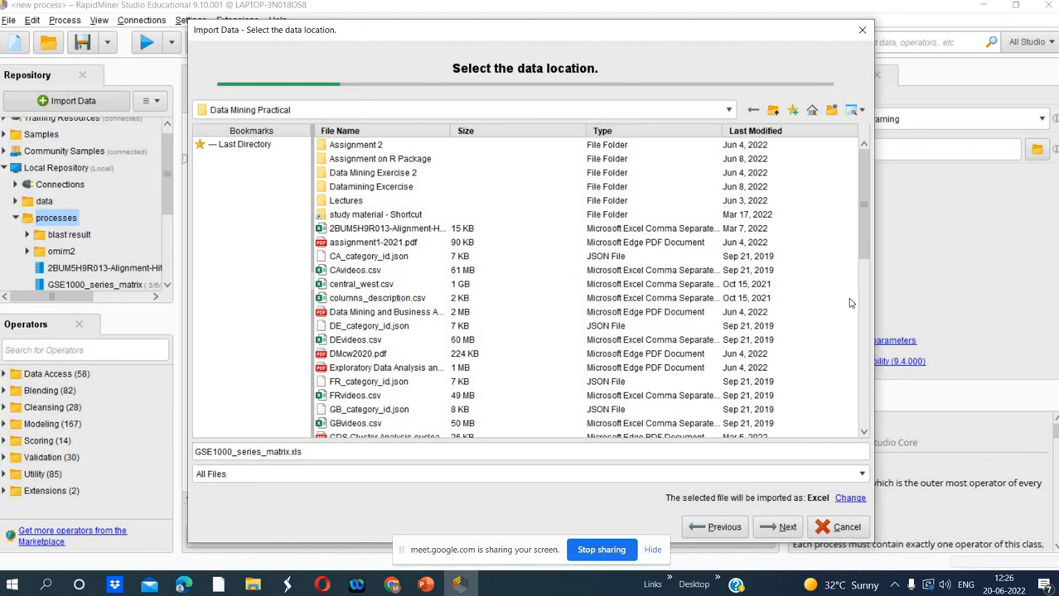
Check the remaining files in Data Mining Practical and return to This PC
{"action": "left_click", "coordinate": [865, 385]}
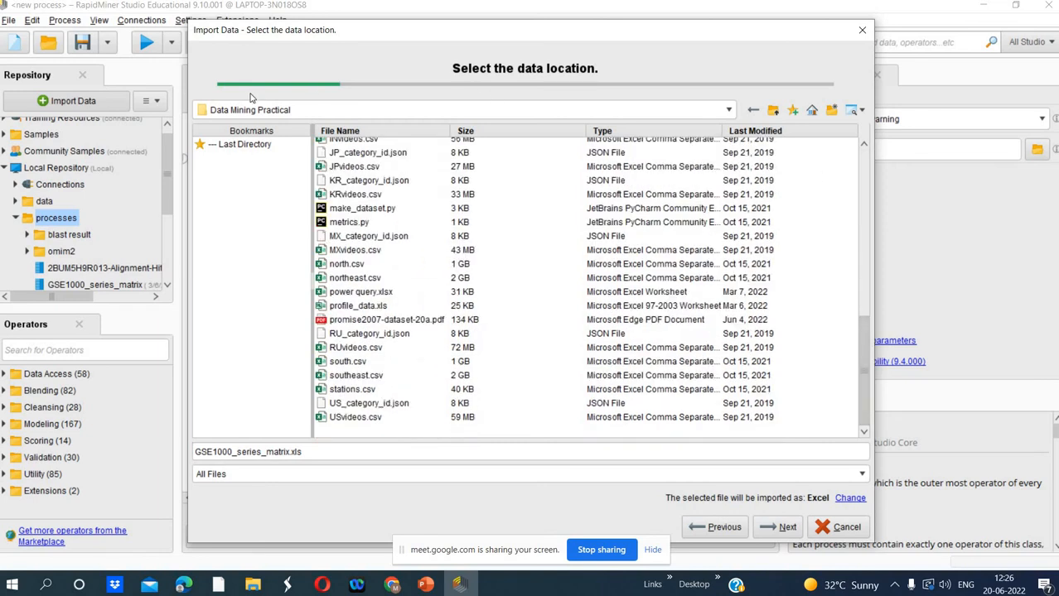
{"action": "left_click", "coordinate": [724, 112]}
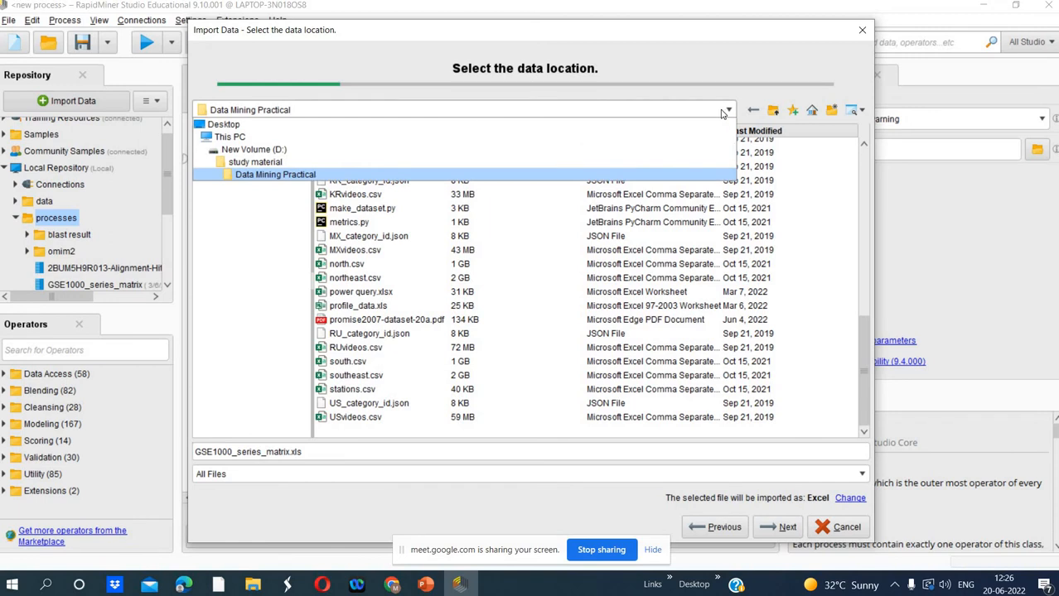
{"action": "left_click", "coordinate": [271, 138]}
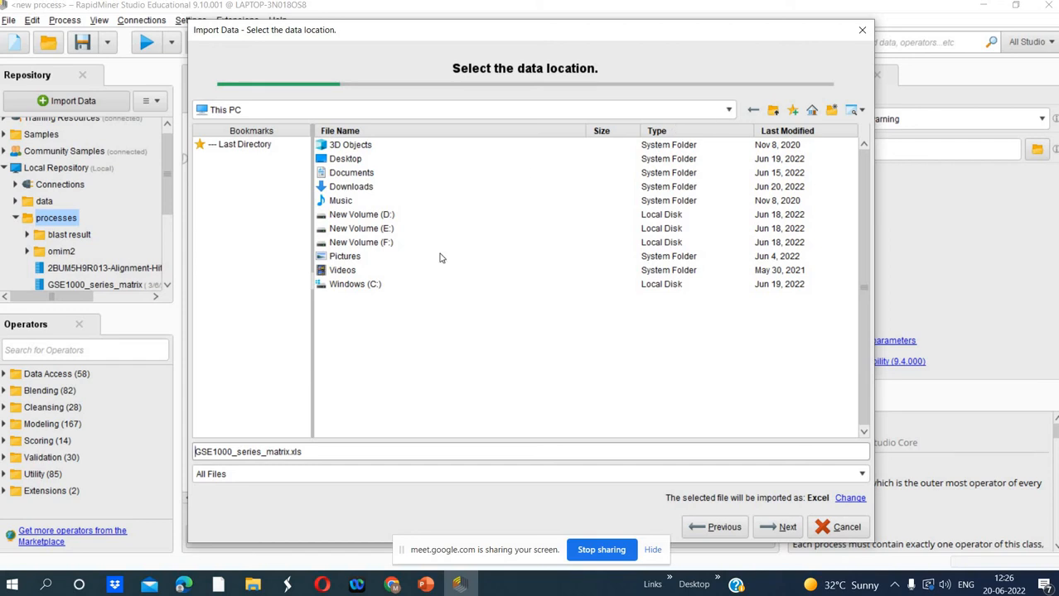
Switch to the OMIM results page in Chrome and search for leukemia
{"action": "mouse_move", "coordinate": [387, 585]}
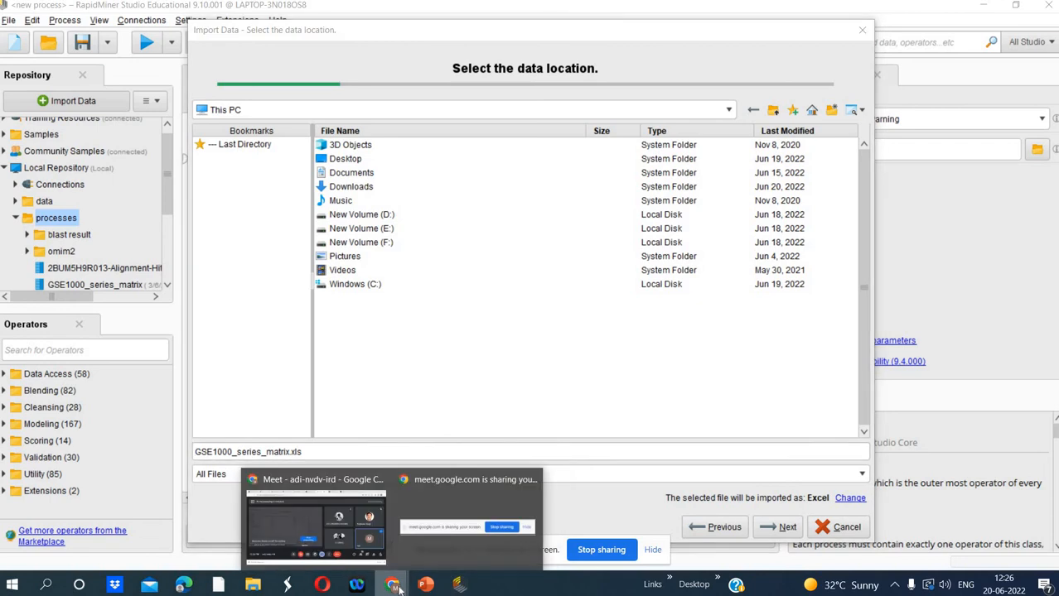
{"action": "left_click", "coordinate": [346, 529]}
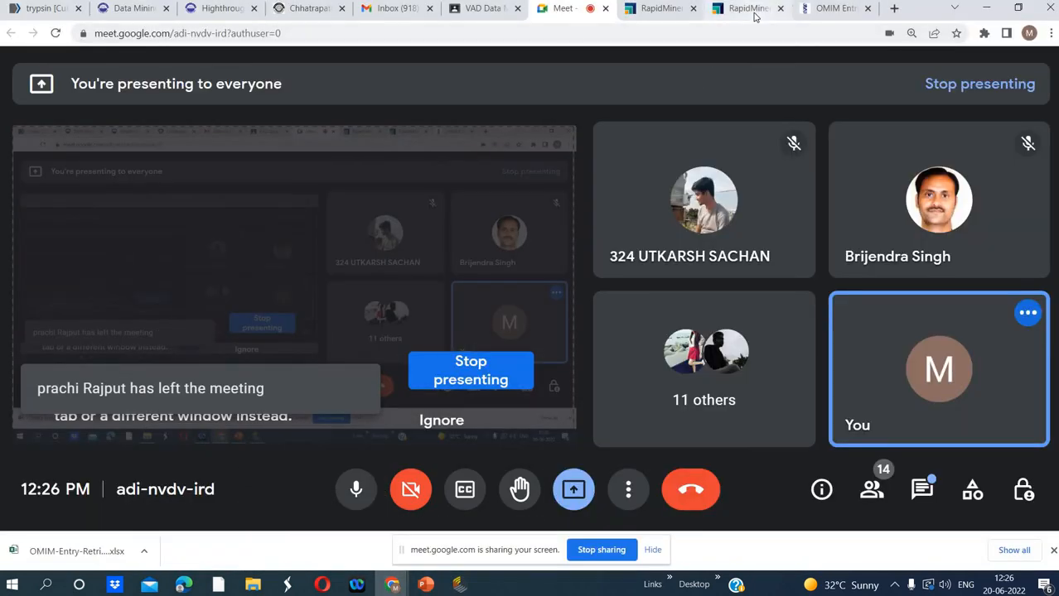
{"action": "left_click", "coordinate": [748, 8]}
{"action": "left_click", "coordinate": [824, 8]}
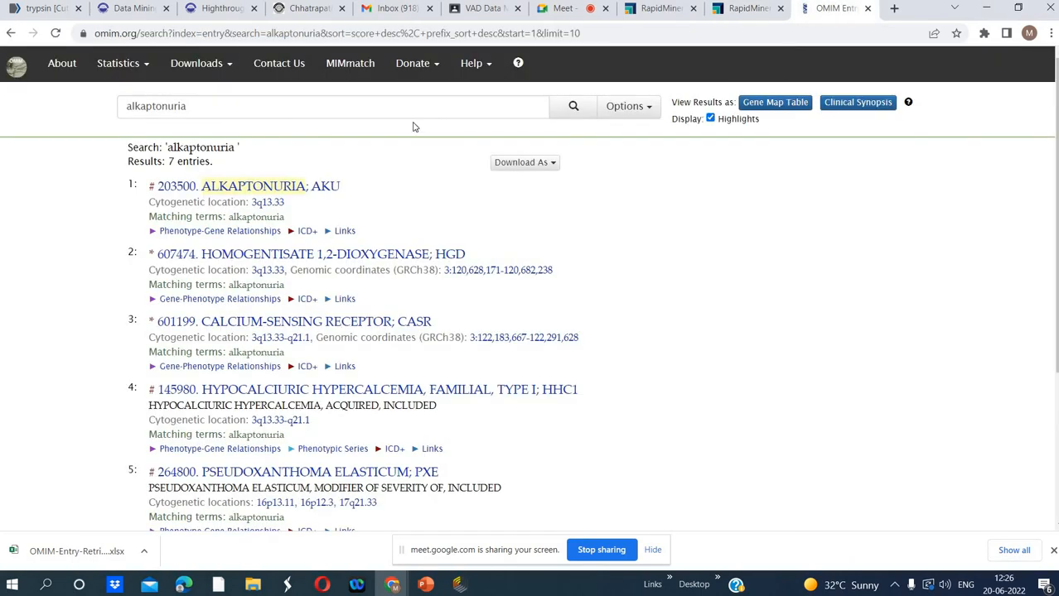
{"action": "left_click", "coordinate": [195, 107]}
{"action": "key", "text": "BackSpace"}
{"action": "key", "text": "BackSpace"}
{"action": "key", "text": "BackSpace"}
{"action": "key", "text": "BackSpace"}
{"action": "key", "text": "BackSpace"}
{"action": "key", "text": "BackSpace"}
{"action": "key", "text": "BackSpace"}
{"action": "key", "text": "BackSpace"}
{"action": "key", "text": "BackSpace"}
{"action": "key", "text": "BackSpace"}
{"action": "key", "text": "BackSpace"}
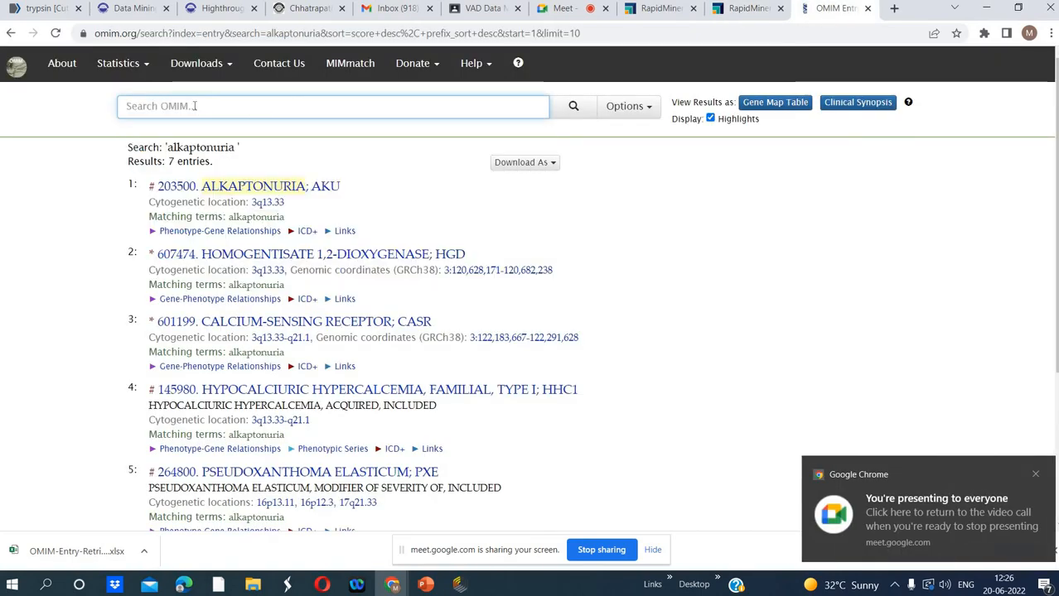
{"action": "type", "text": "leukemia"}
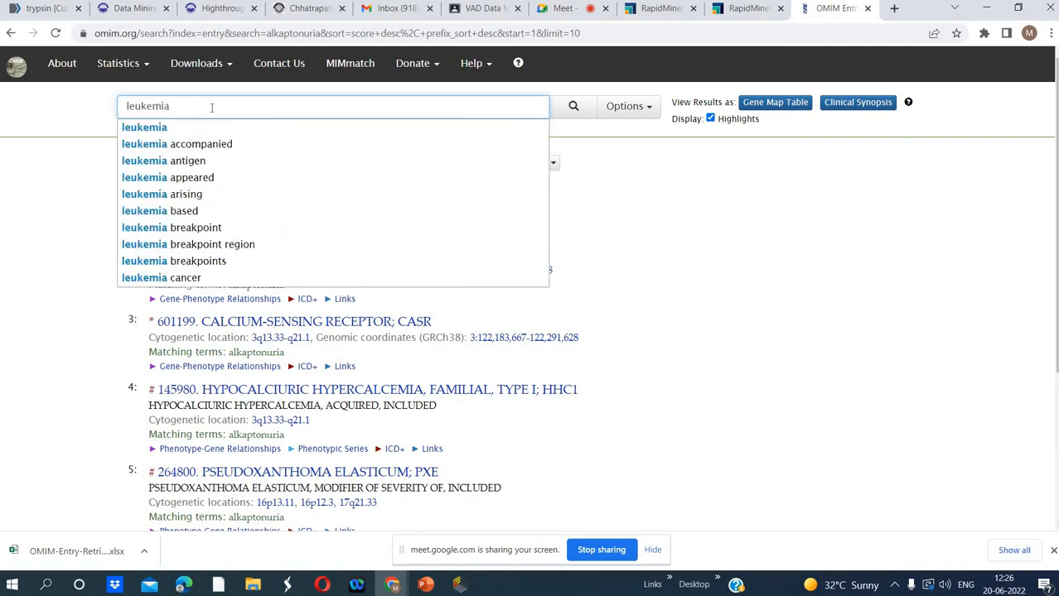
{"action": "left_click", "coordinate": [196, 128]}
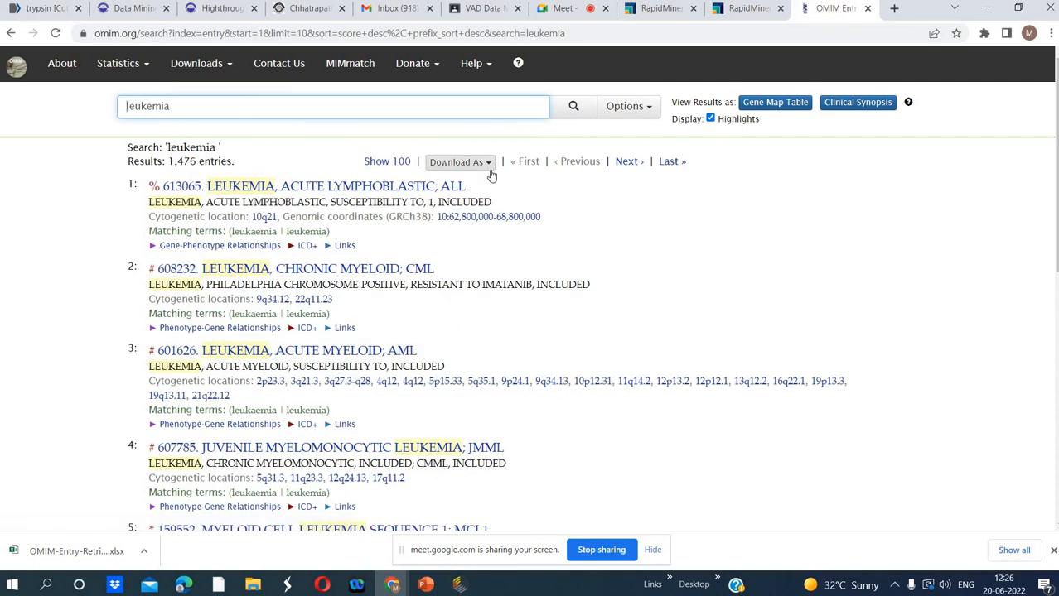
Download the leukemia search results as an Excel file named OMIM-Entry-Retrieval Leukemia in the Value Added Course folder
{"action": "left_click", "coordinate": [483, 163]}
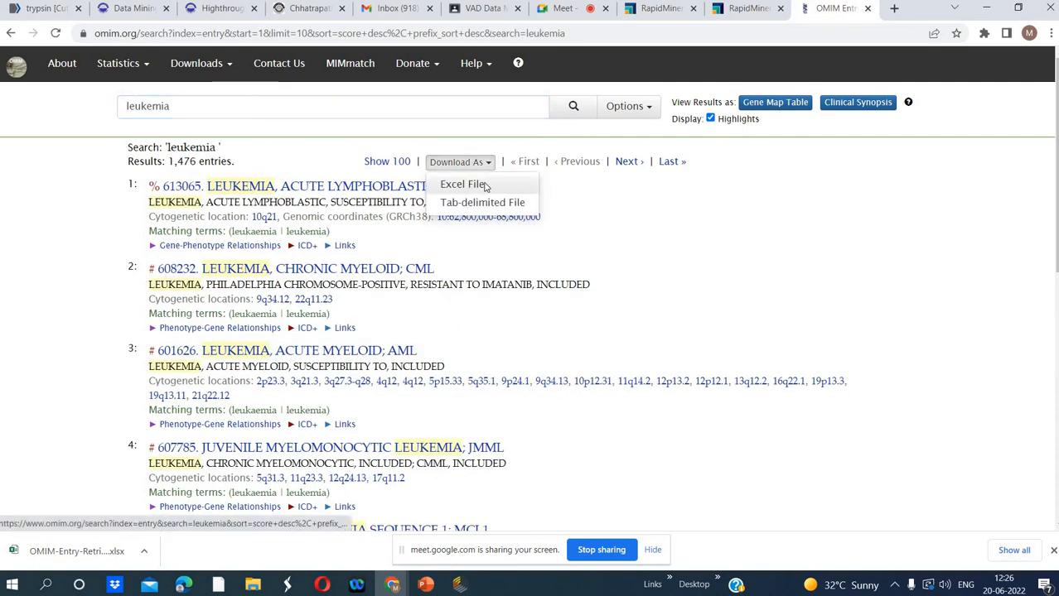
{"action": "left_click", "coordinate": [485, 186]}
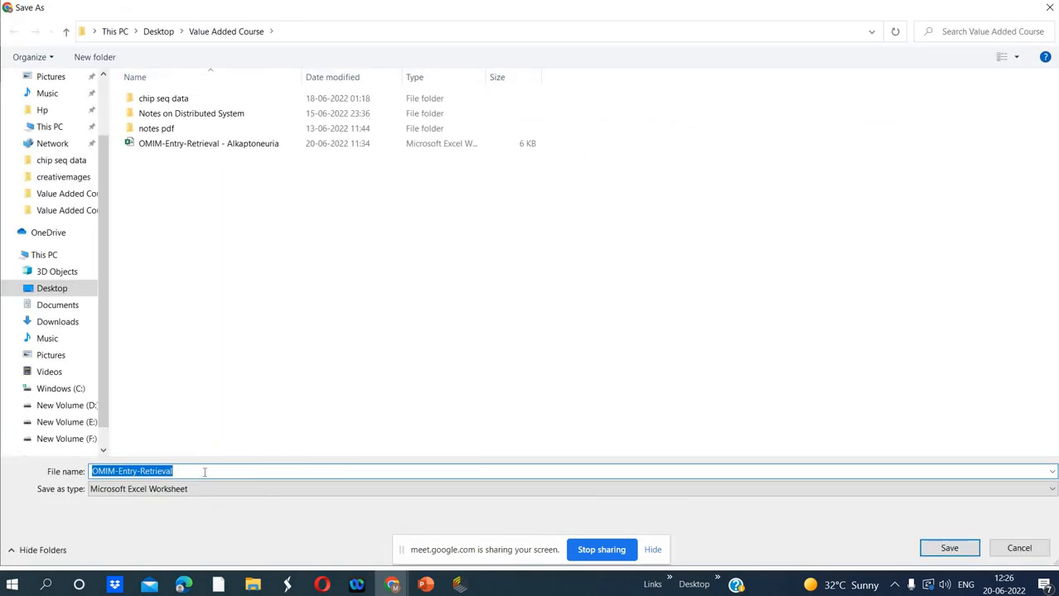
{"action": "left_click", "coordinate": [205, 473]}
{"action": "type", "text": "Le"}
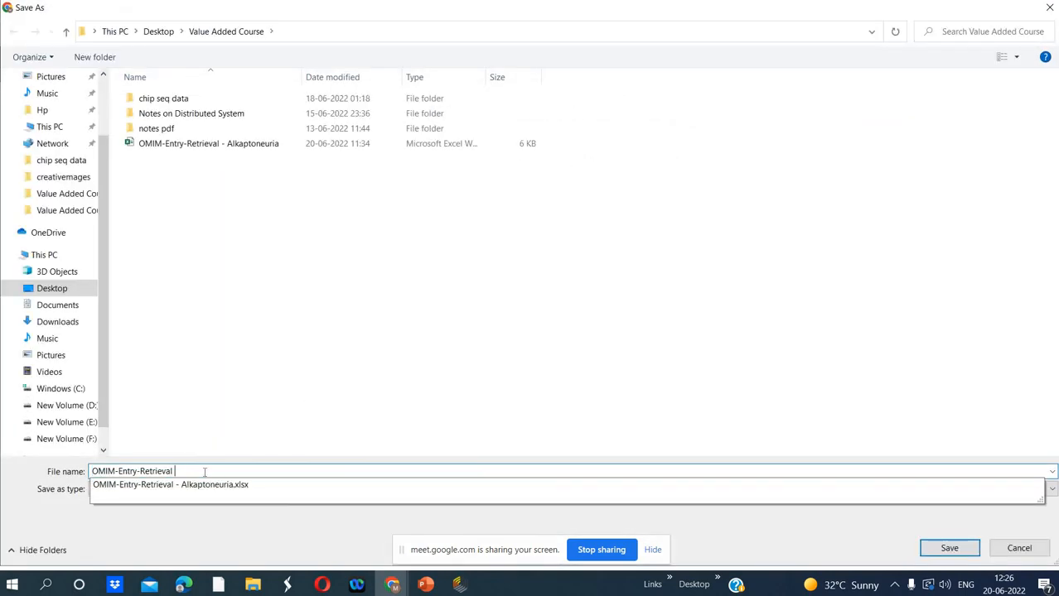
{"action": "type", "text": "ukemia"}
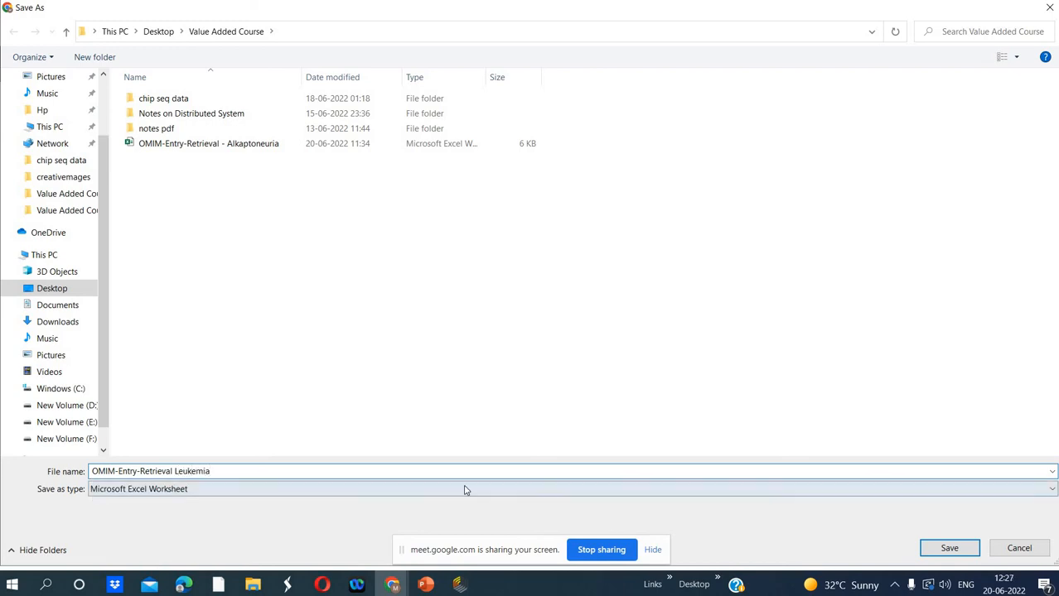
{"action": "left_click", "coordinate": [949, 548]}
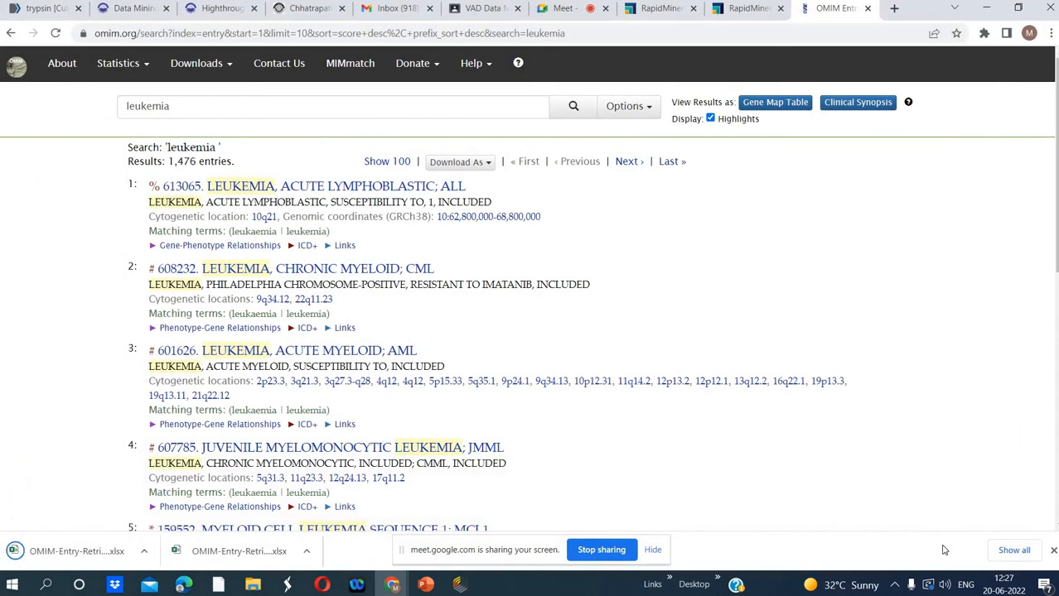
Switch back to RapidMiner and look through the Downloads folder with the file type filtered to Excel (.xlsx, .xls)
{"action": "left_click", "coordinate": [462, 585]}
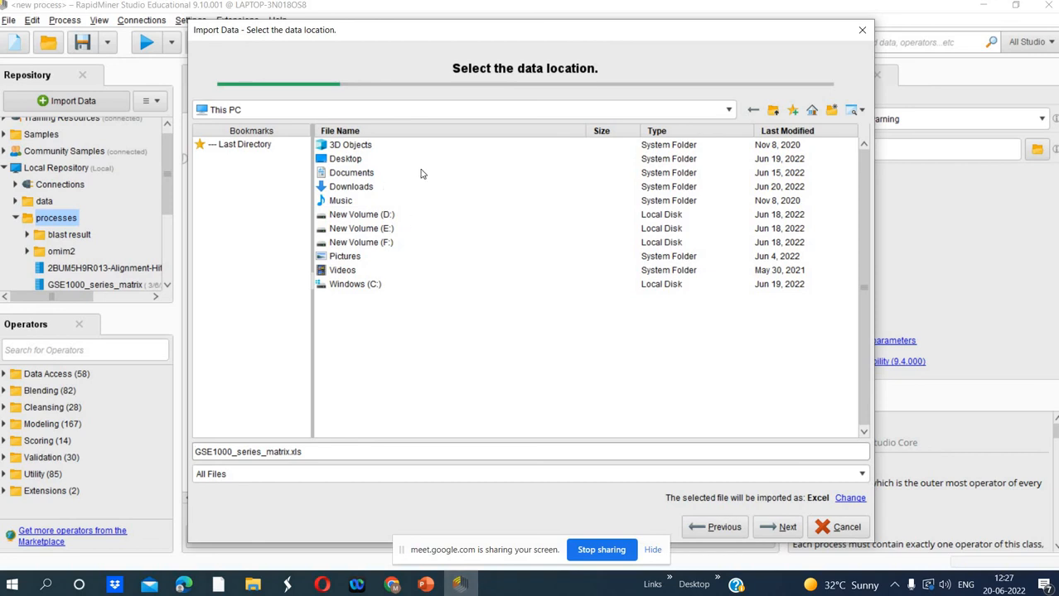
{"action": "left_click", "coordinate": [354, 189]}
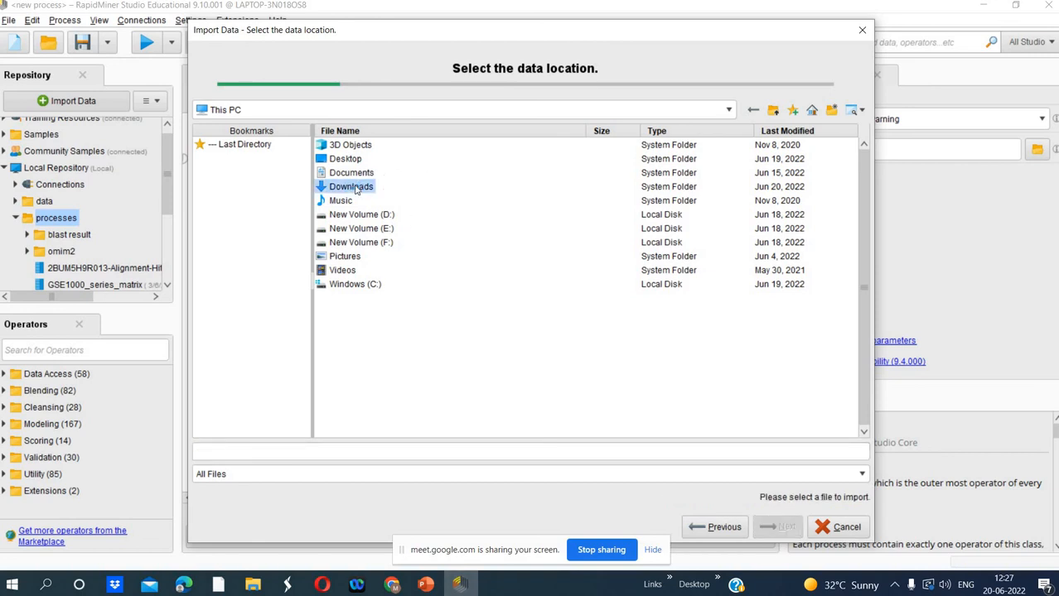
{"action": "double_click", "coordinate": [356, 189]}
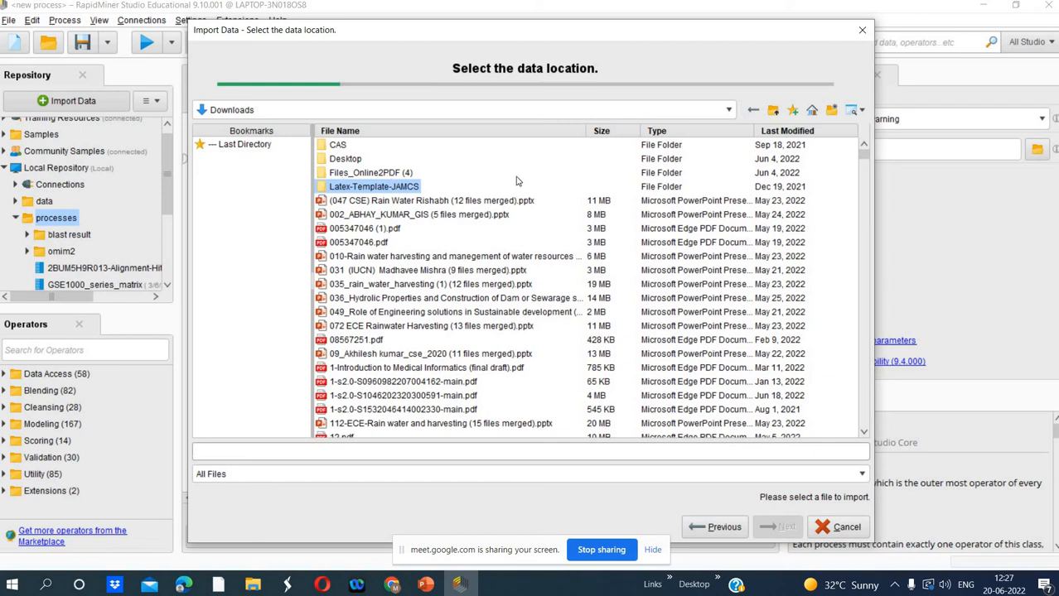
{"action": "left_click", "coordinate": [861, 474]}
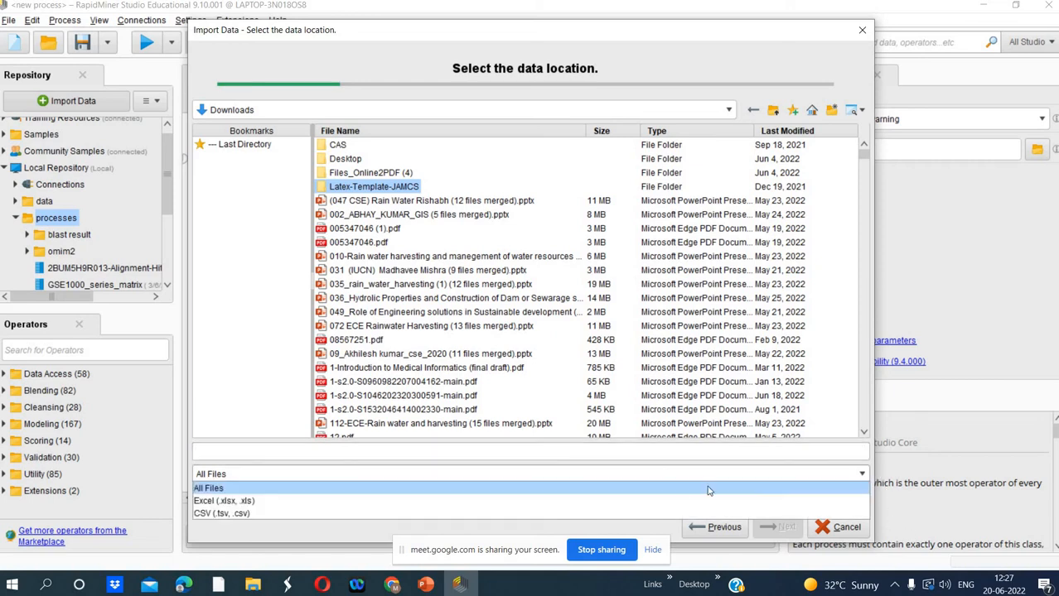
{"action": "left_click", "coordinate": [675, 501]}
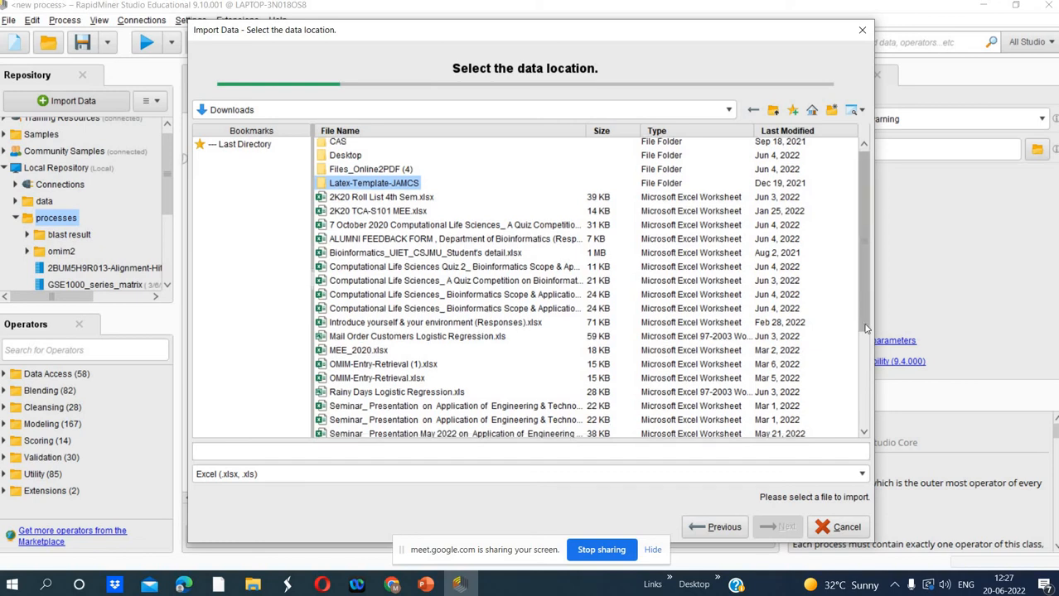
{"action": "left_click_drag", "start_coordinate": [866, 309], "coordinate": [878, 287]}
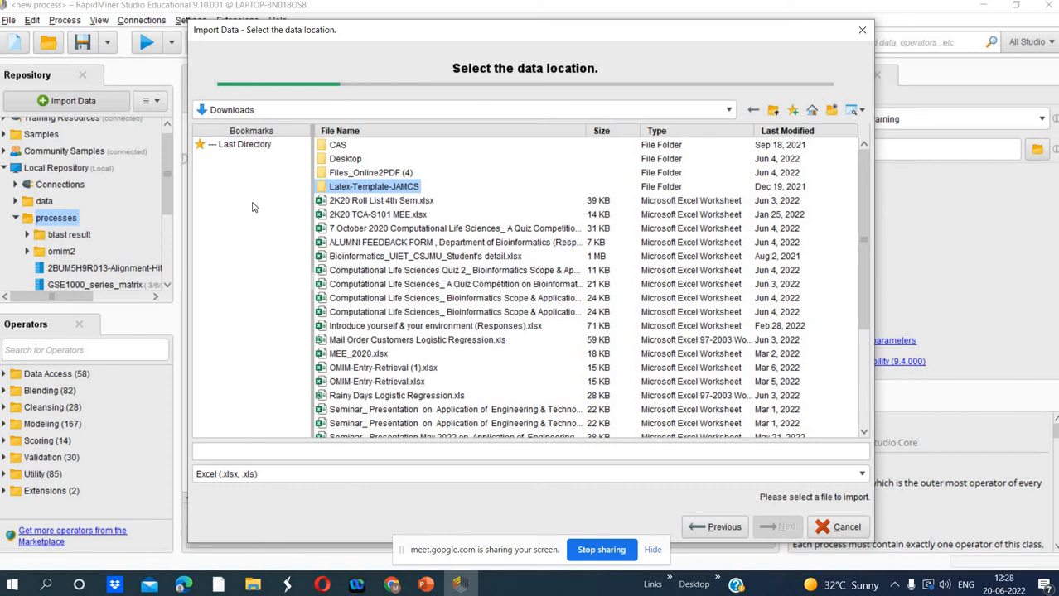
Check the last-used directory for Excel files and return to This PC
{"action": "left_click", "coordinate": [245, 144]}
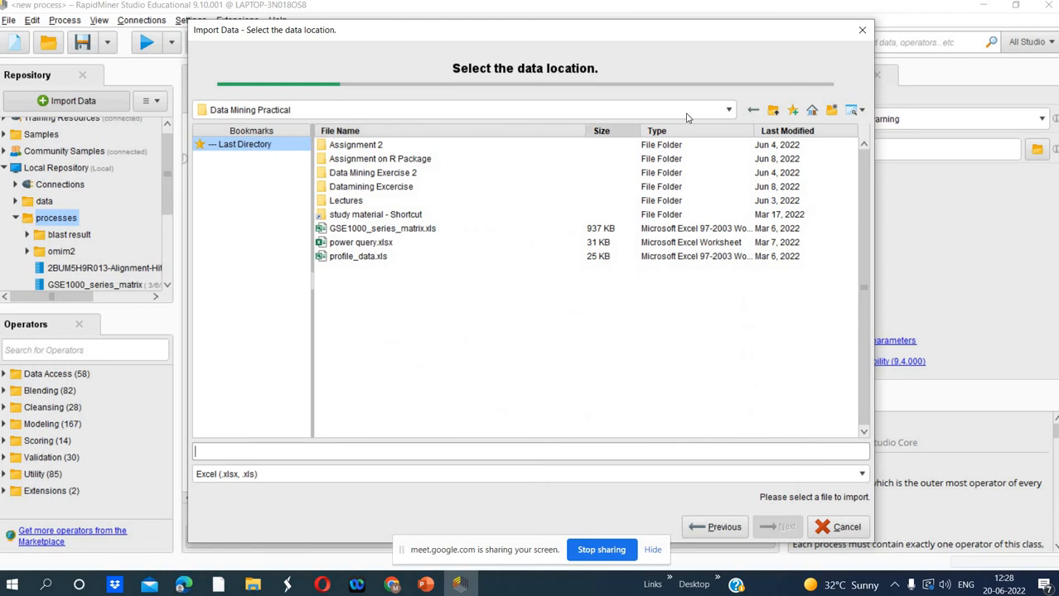
{"action": "left_click", "coordinate": [729, 111]}
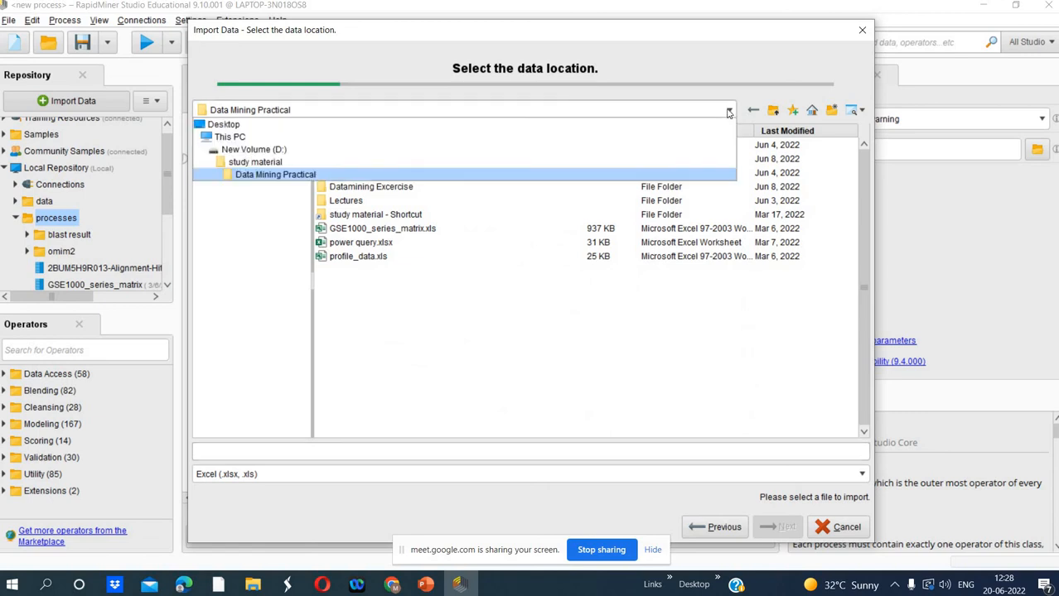
{"action": "left_click", "coordinate": [514, 137]}
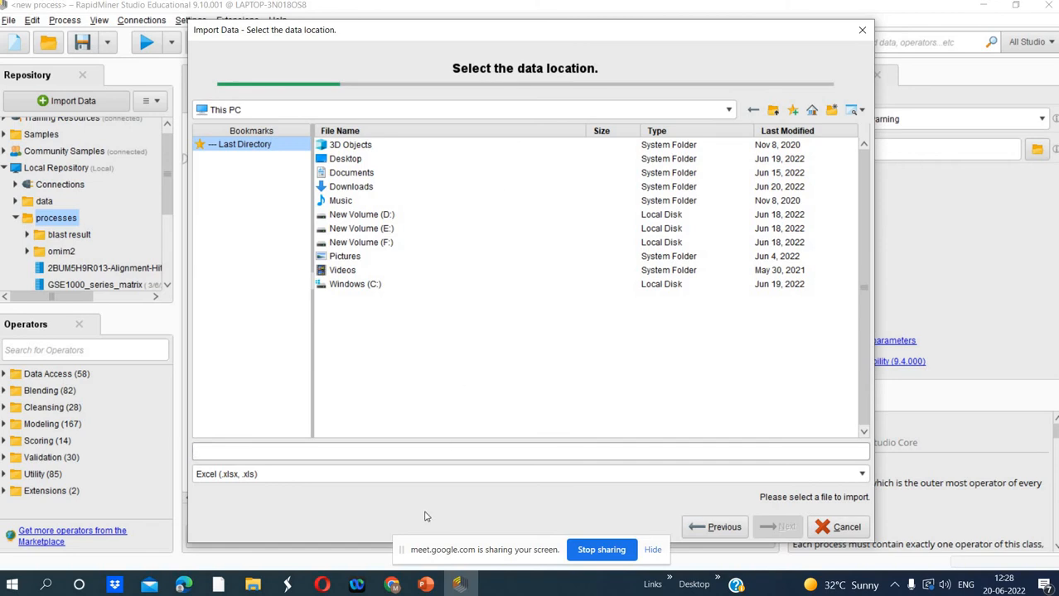
Switch to File Explorer and sort the Value Added Course folder in descending order
{"action": "left_click", "coordinate": [255, 586]}
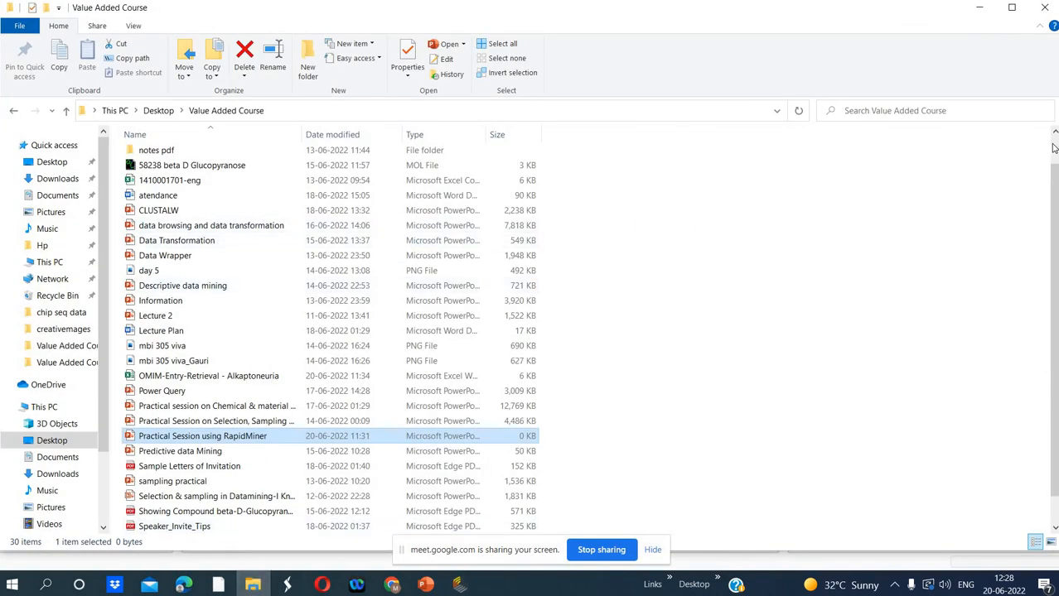
{"action": "left_click_drag", "start_coordinate": [1049, 172], "coordinate": [1054, 145]}
{"action": "left_click", "coordinate": [868, 179]}
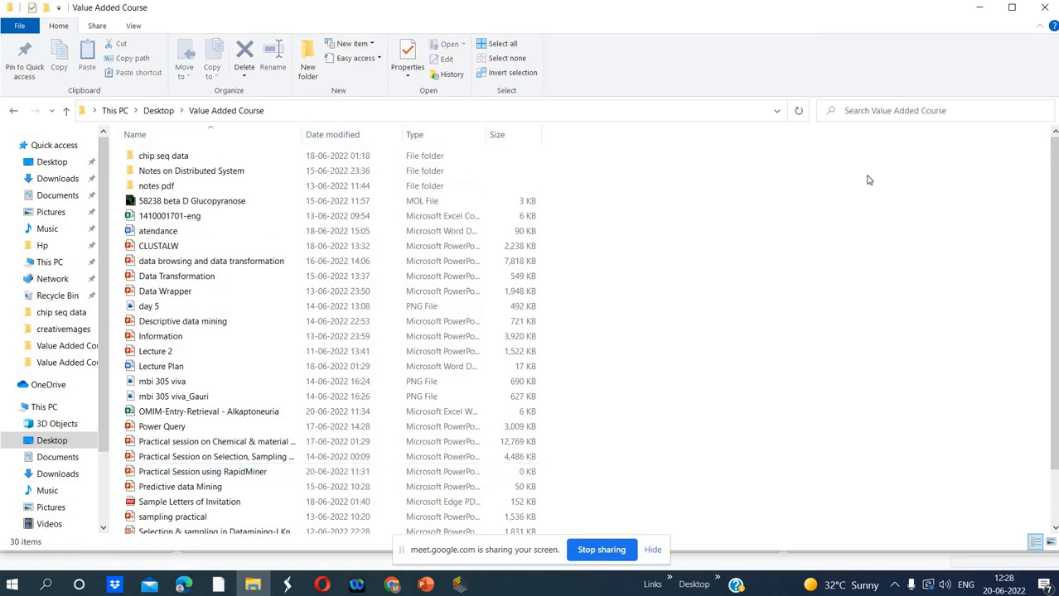
{"action": "right_click", "coordinate": [868, 180]}
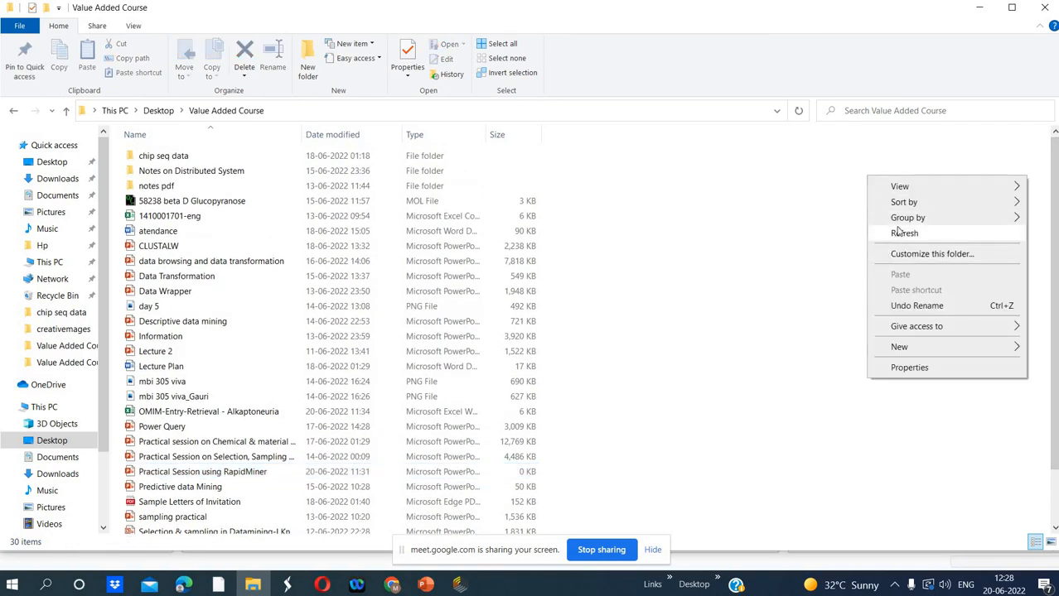
{"action": "mouse_move", "coordinate": [903, 202]}
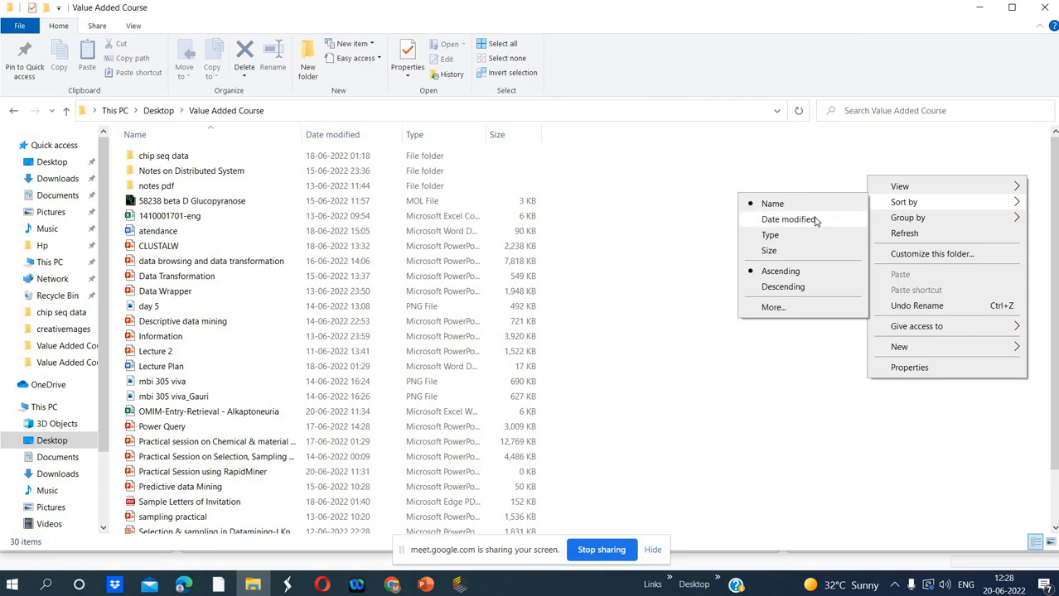
{"action": "left_click", "coordinate": [786, 287]}
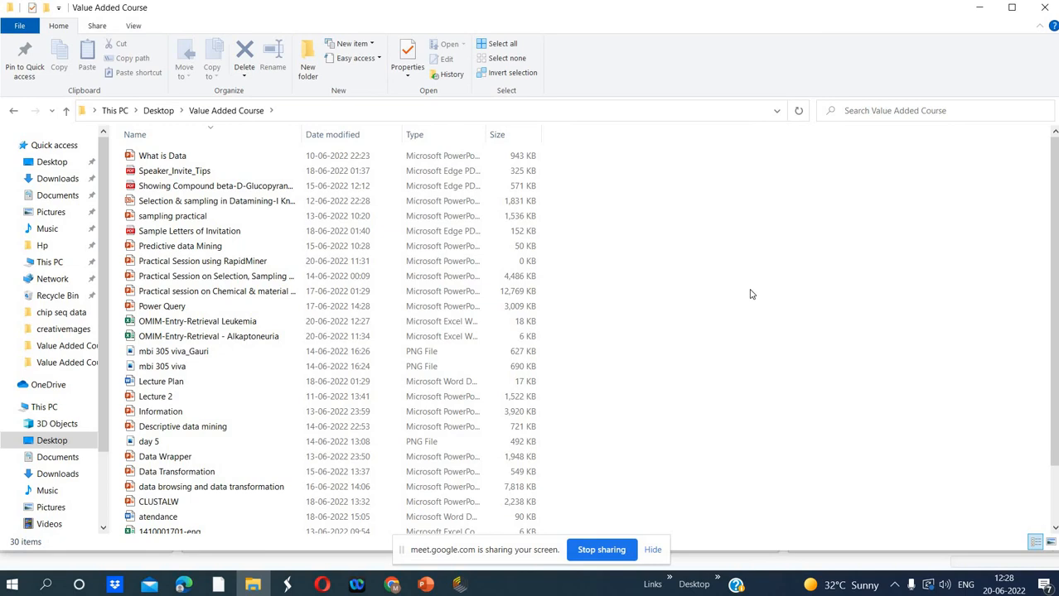
Switch back to RapidMiner and look through the Downloads folder for the OMIM leukemia Excel file
{"action": "left_click", "coordinate": [459, 585]}
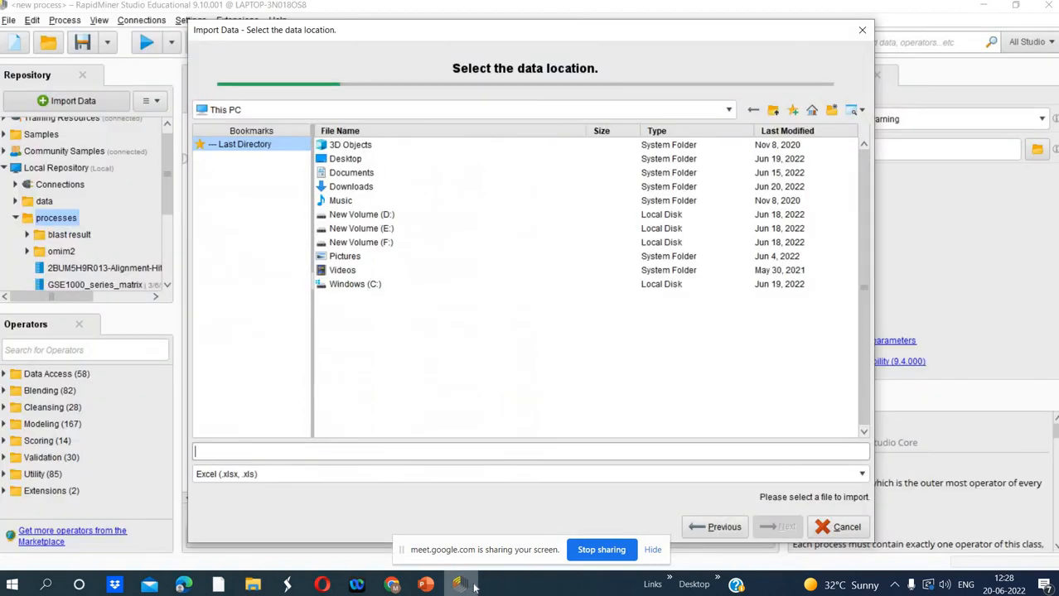
{"action": "double_click", "coordinate": [355, 190]}
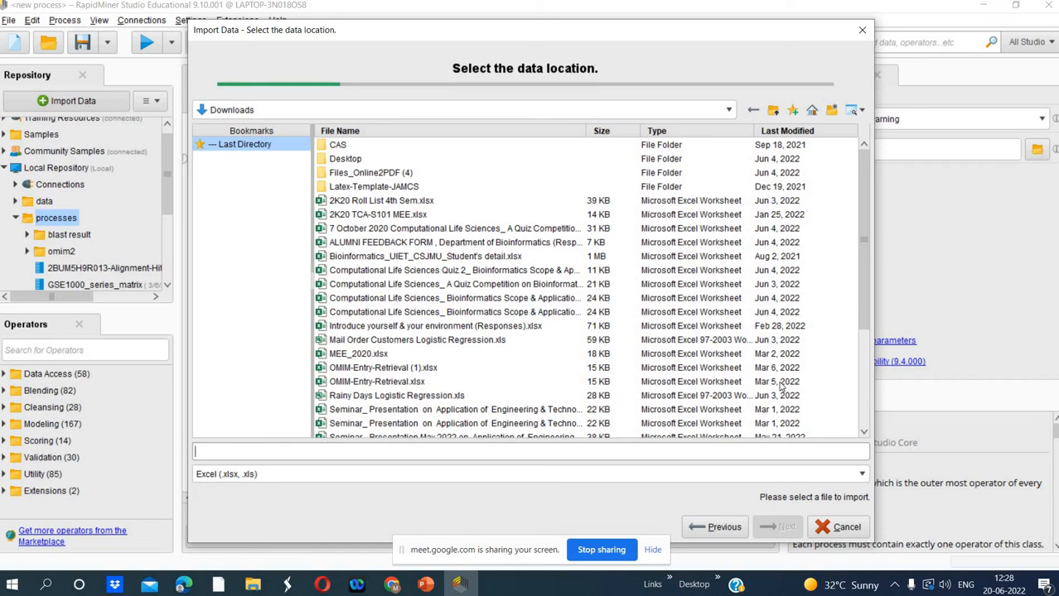
{"action": "left_click", "coordinate": [862, 415]}
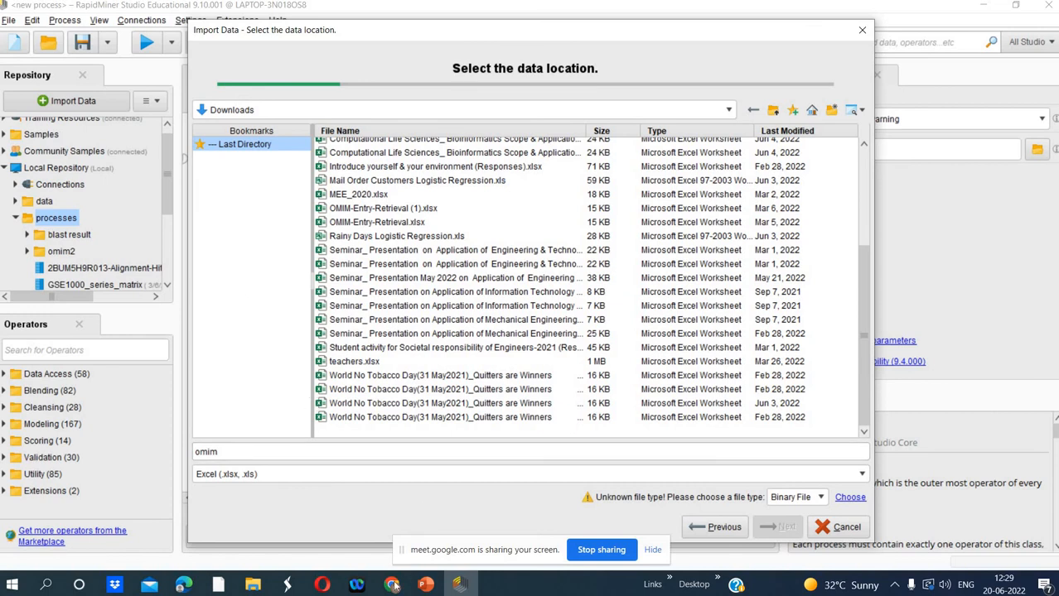
Switch to Chrome, open the downloaded OMIM-Entry-Retrieval Leukemia workbook in Excel and enable editing
{"action": "mouse_move", "coordinate": [394, 587]}
{"action": "left_click", "coordinate": [342, 540]}
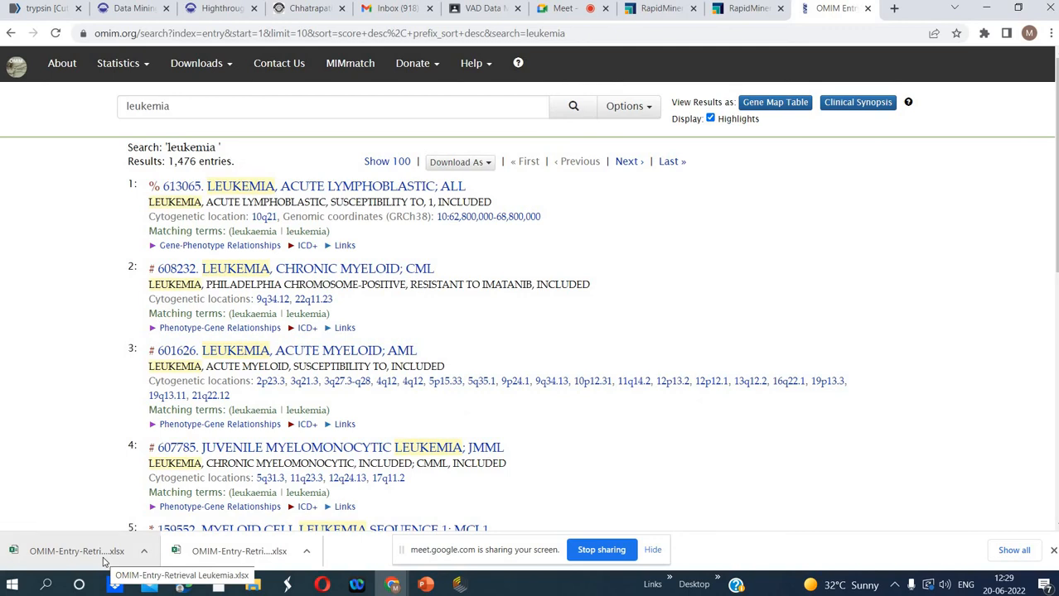
{"action": "left_click", "coordinate": [142, 552]}
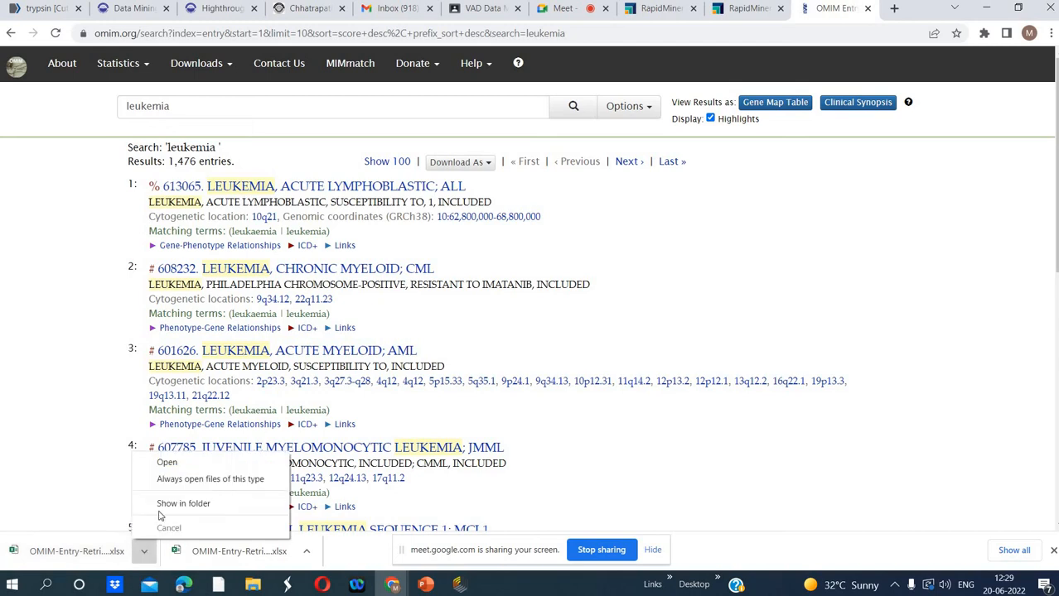
{"action": "left_click", "coordinate": [177, 466]}
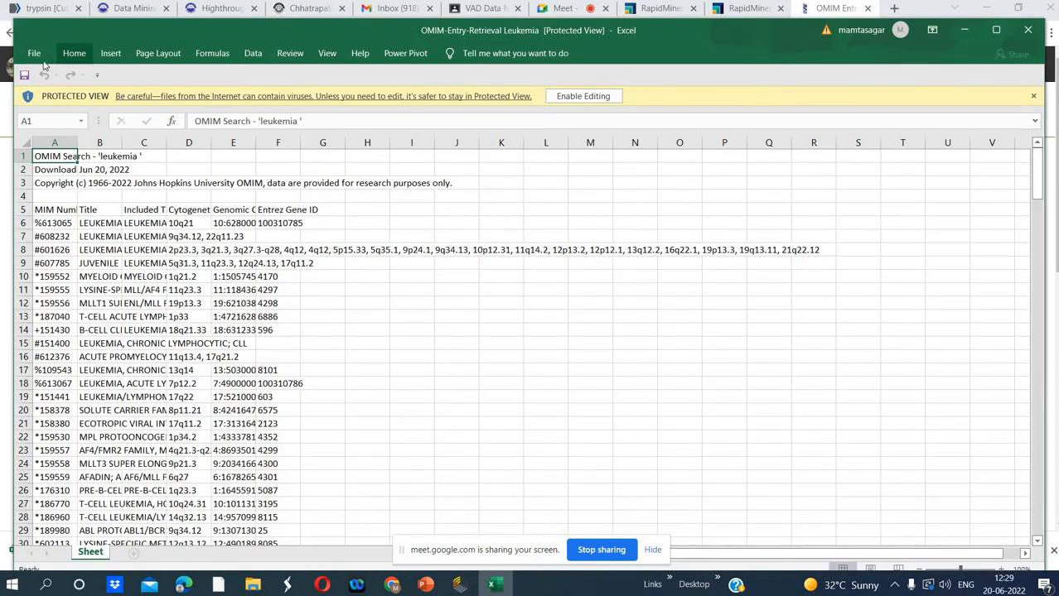
{"action": "left_click", "coordinate": [578, 96]}
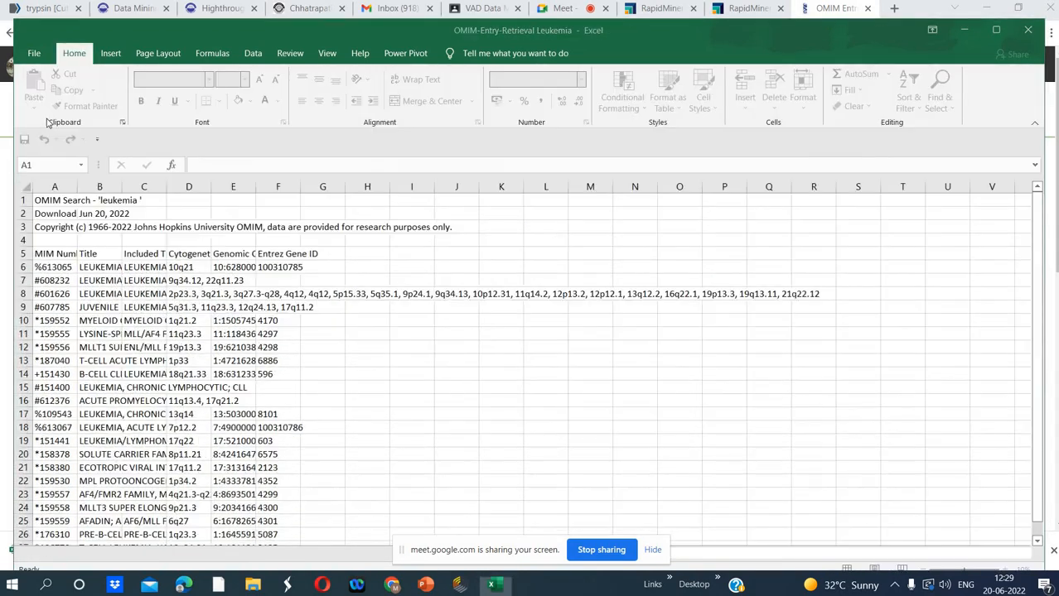
{"action": "left_click", "coordinate": [35, 55]}
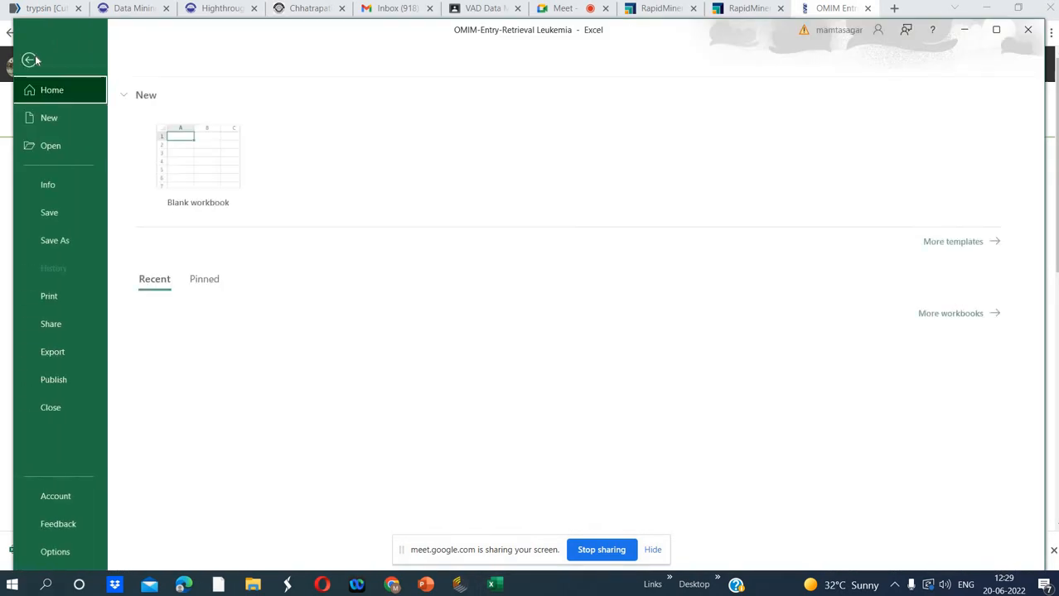
{"action": "left_click", "coordinate": [60, 241]}
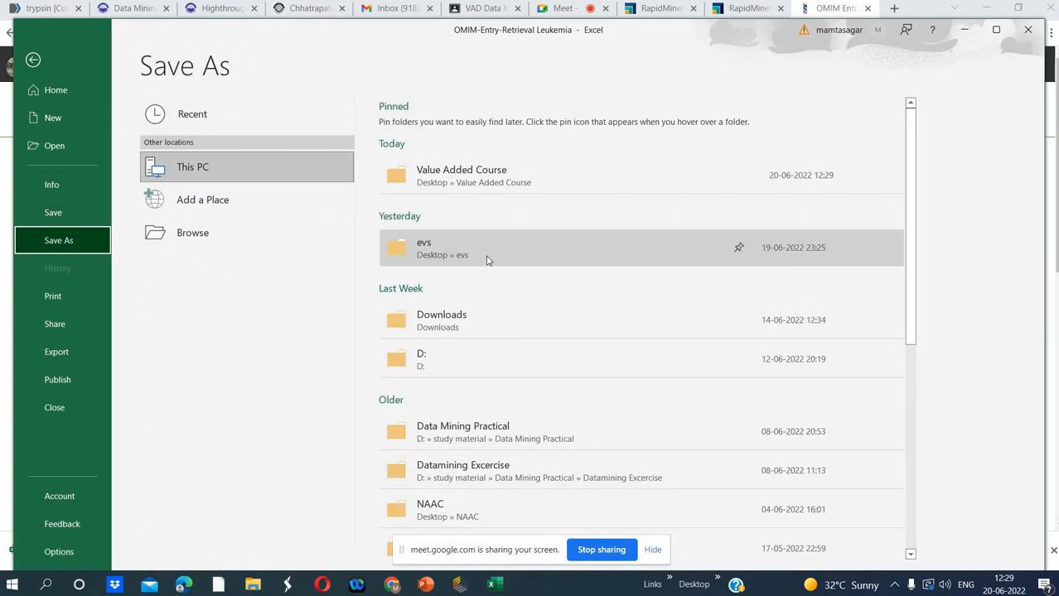
{"action": "left_click", "coordinate": [514, 181]}
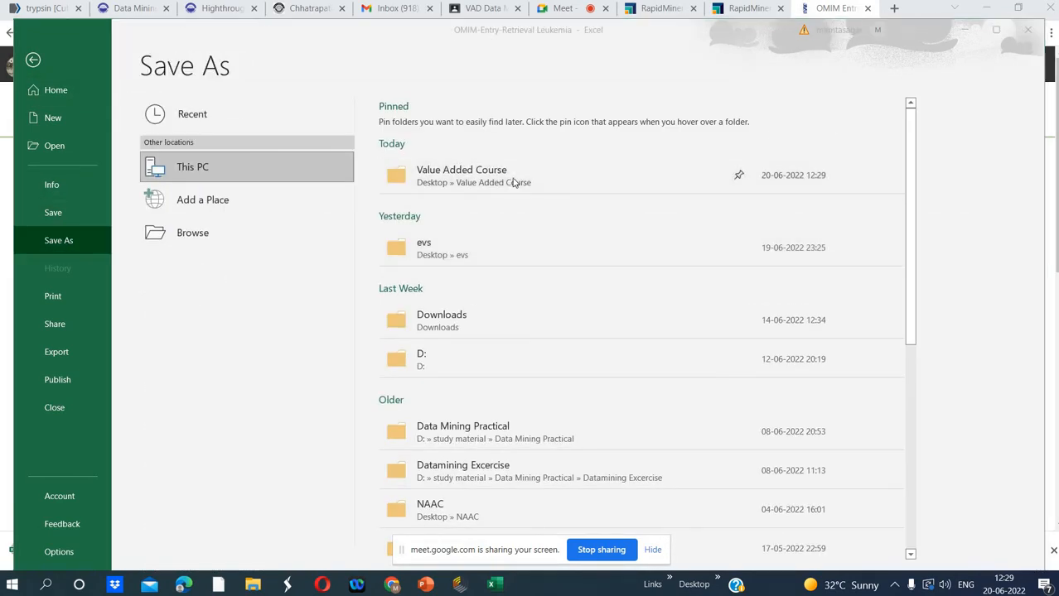
{"action": "left_click", "coordinate": [432, 349]}
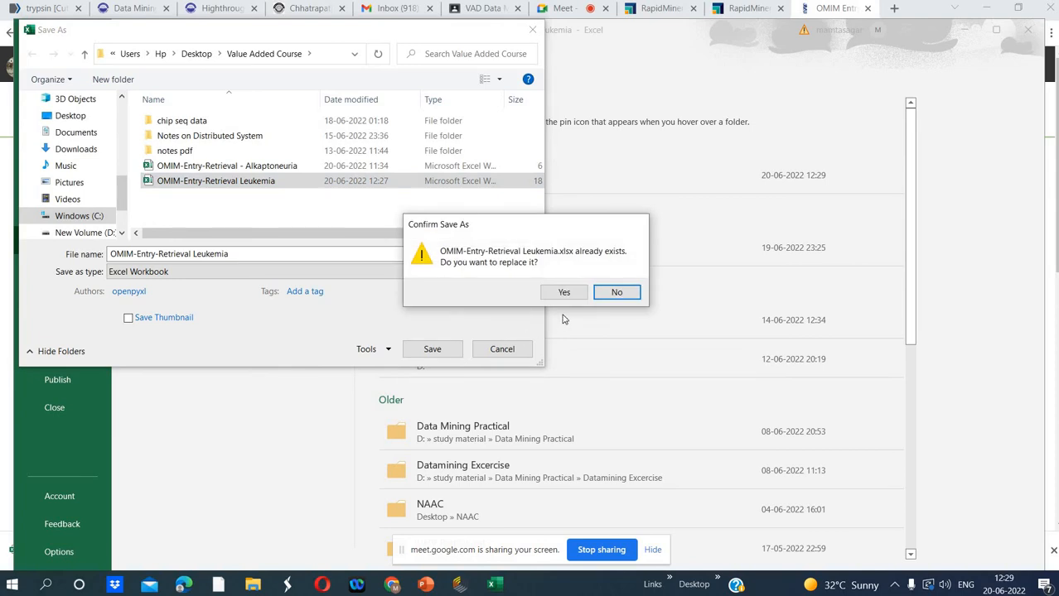
{"action": "left_click", "coordinate": [616, 292]}
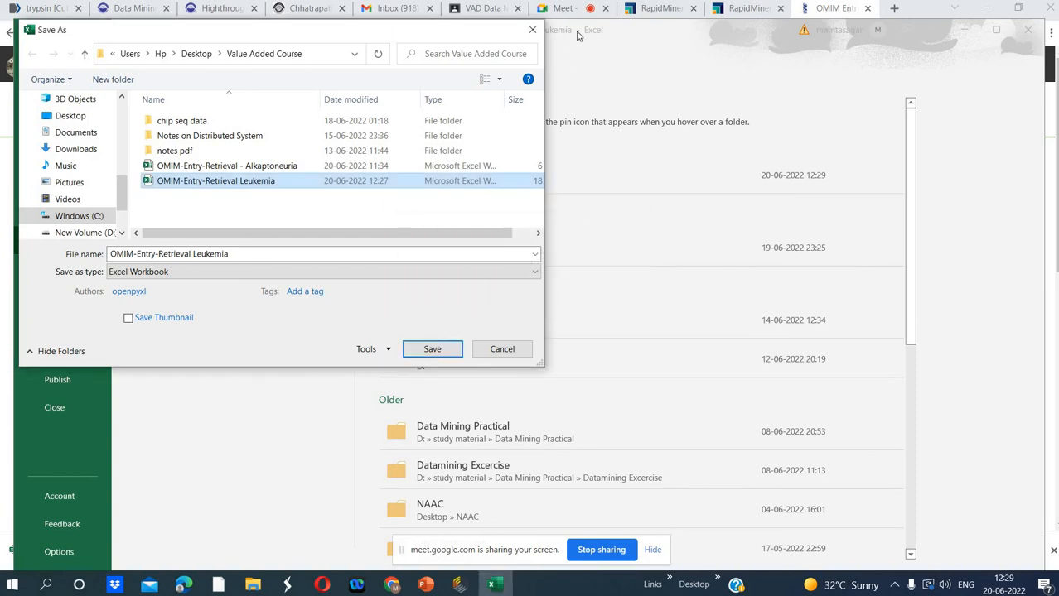
{"action": "left_click", "coordinate": [532, 29]}
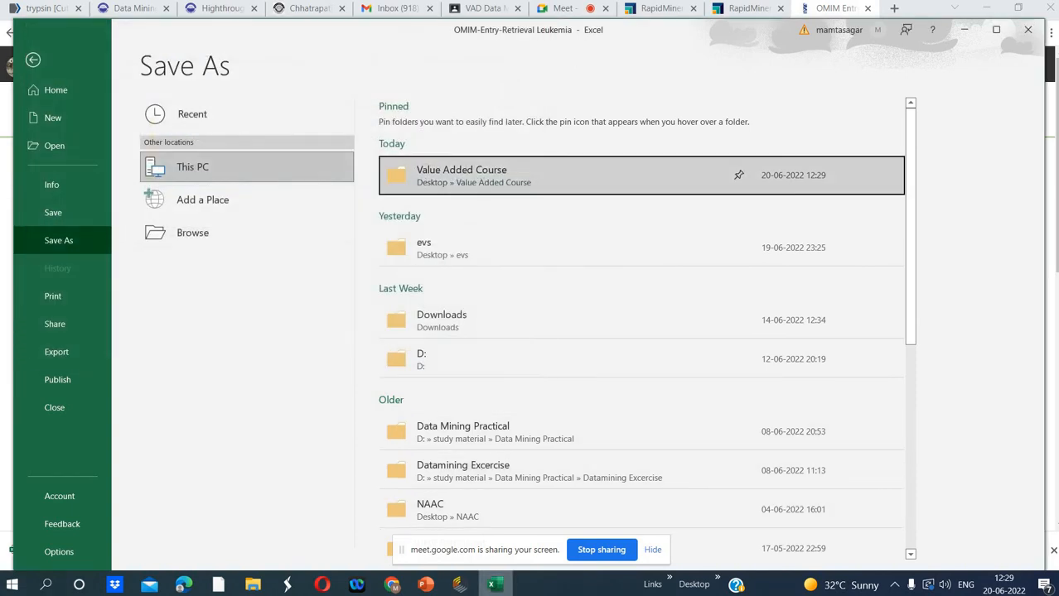
Switch to RapidMiner and try to import OMIM-Entry-Retrieval Leukemia.xlsx from the Desktop's Value Added Course folder, returning to the data location selection
{"action": "left_click", "coordinate": [459, 585]}
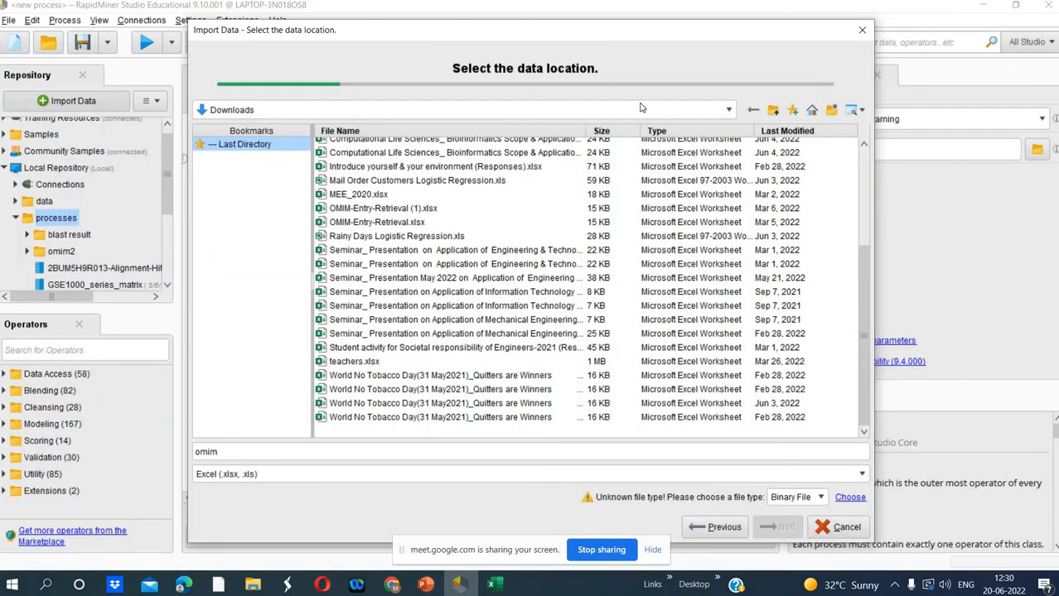
{"action": "left_click", "coordinate": [729, 110]}
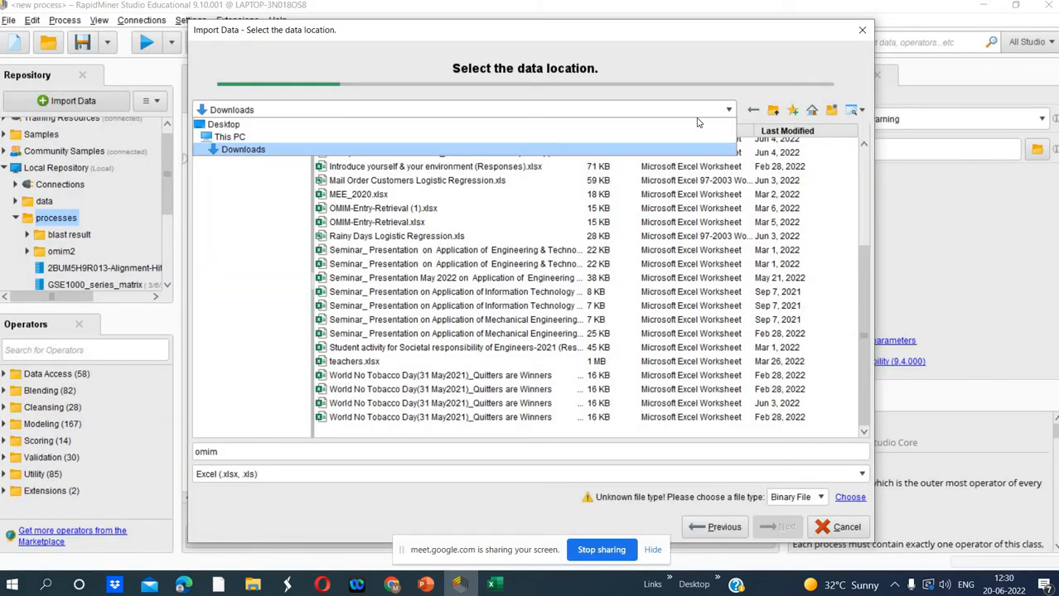
{"action": "left_click", "coordinate": [638, 125]}
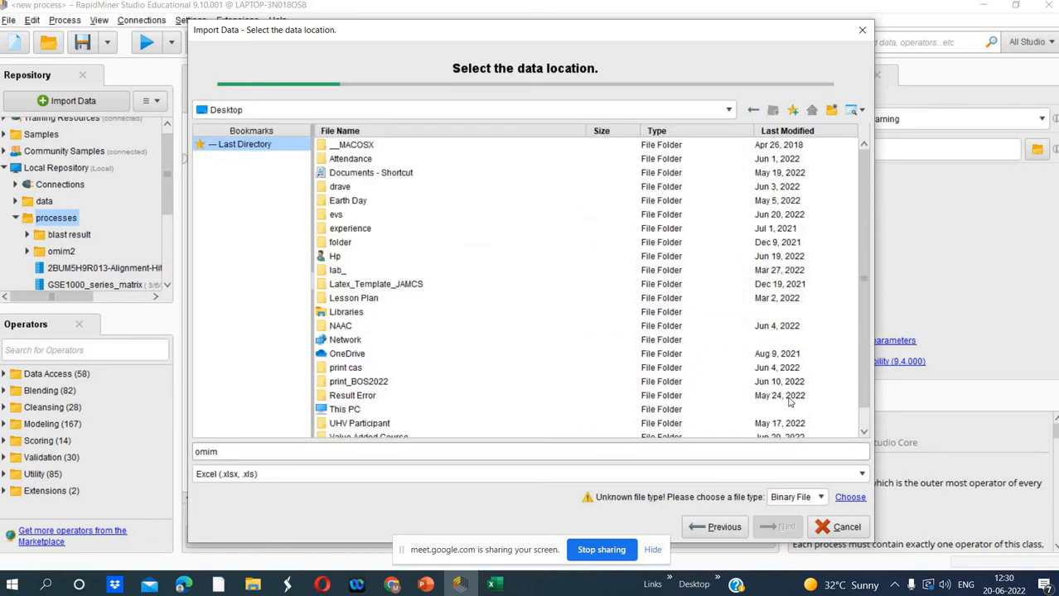
{"action": "left_click", "coordinate": [865, 428]}
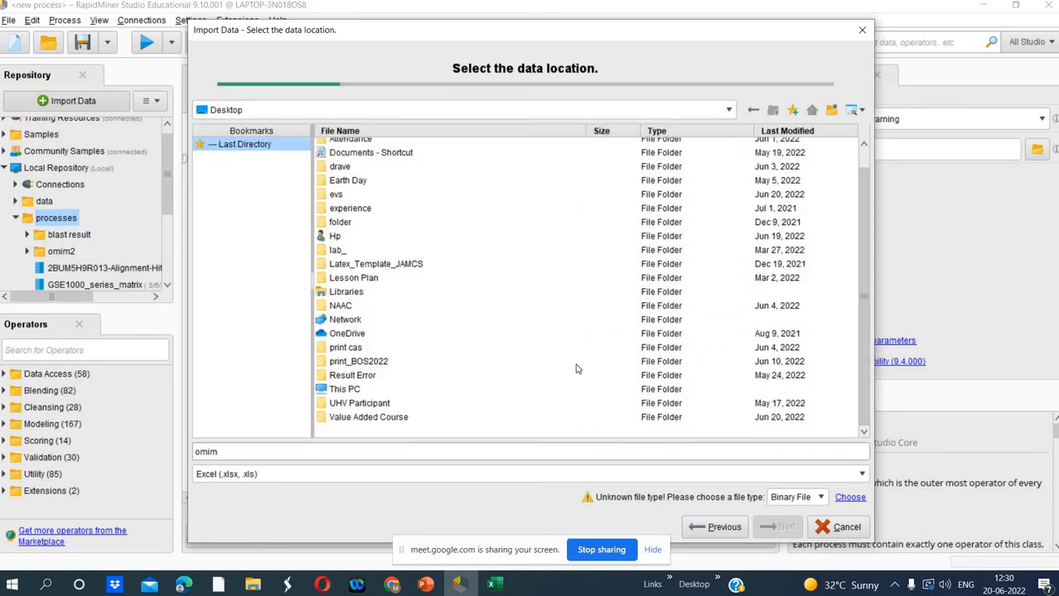
{"action": "double_click", "coordinate": [404, 418]}
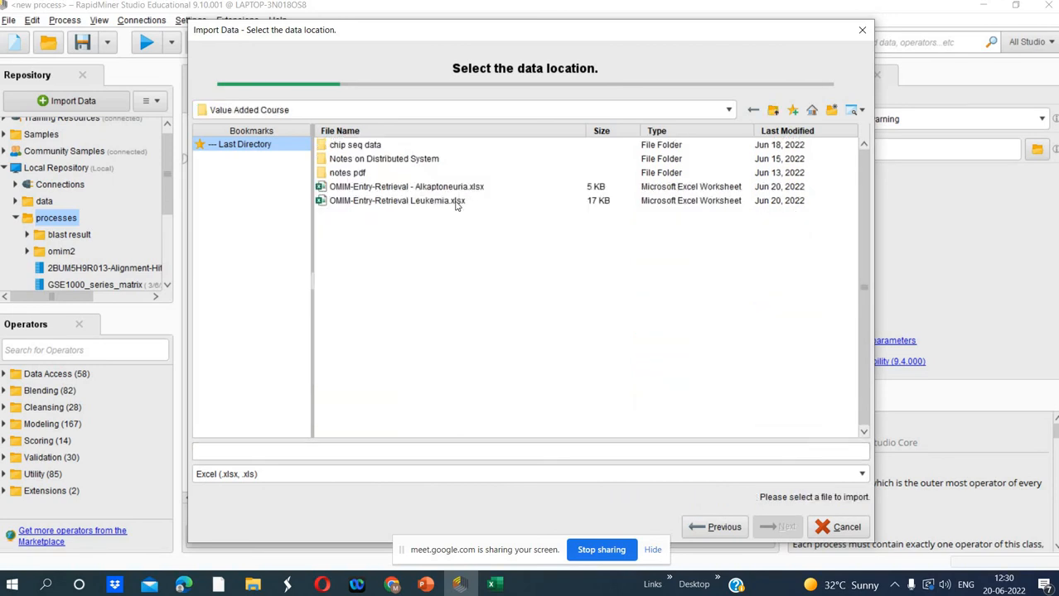
{"action": "left_click", "coordinate": [455, 201]}
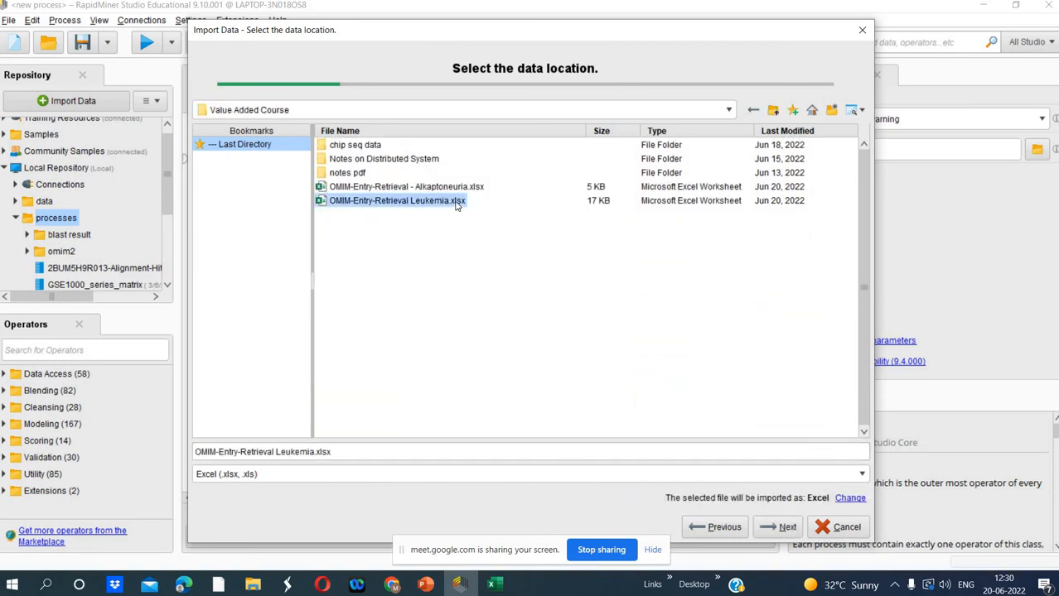
{"action": "left_click", "coordinate": [779, 528]}
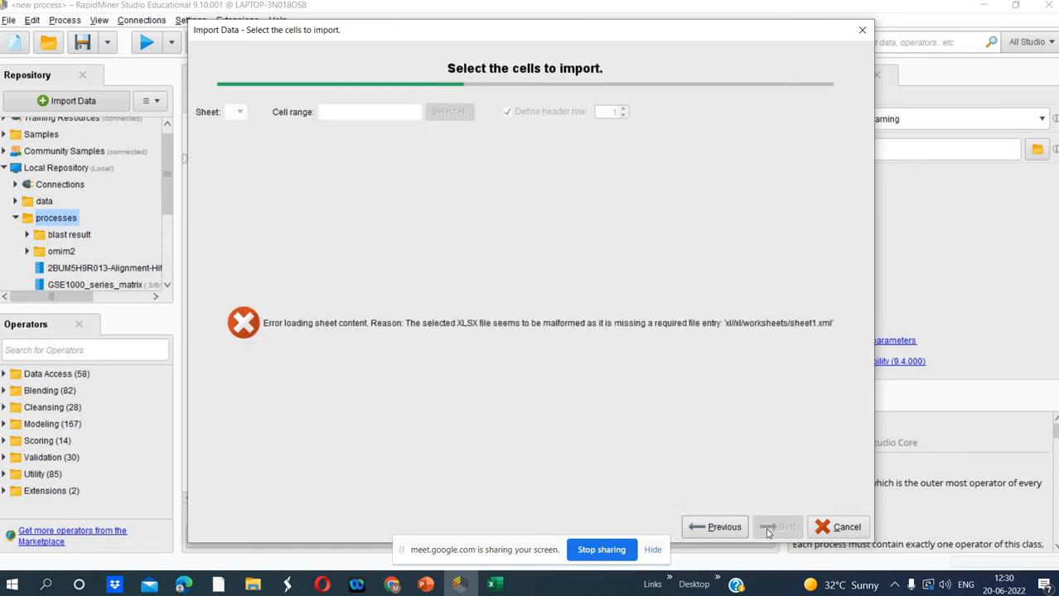
{"action": "left_click", "coordinate": [711, 528]}
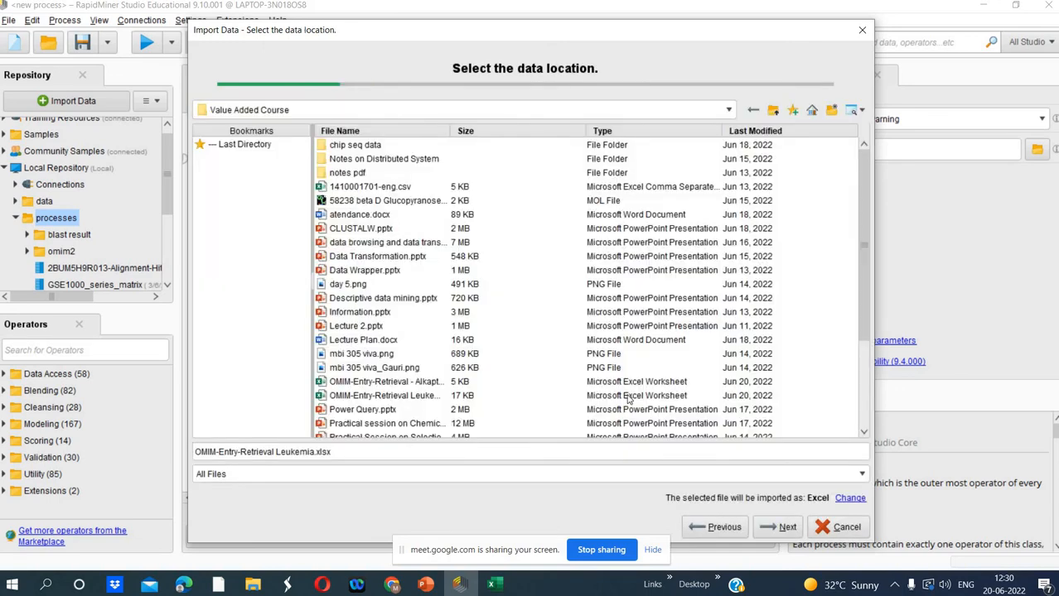
Switch to File Explorer, reopen the OMIM-Entry-Retrieval Leukemia workbook to inspect its sheet, and close it
{"action": "left_click", "coordinate": [263, 586]}
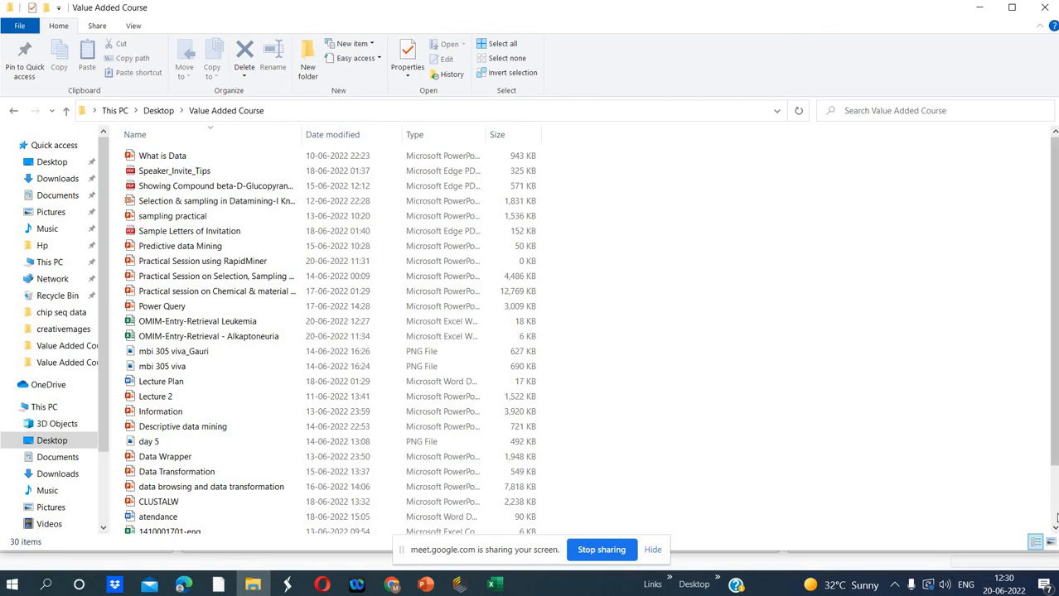
{"action": "scroll", "coordinate": [1053, 518], "scroll_direction": "down", "scroll_amount": 2}
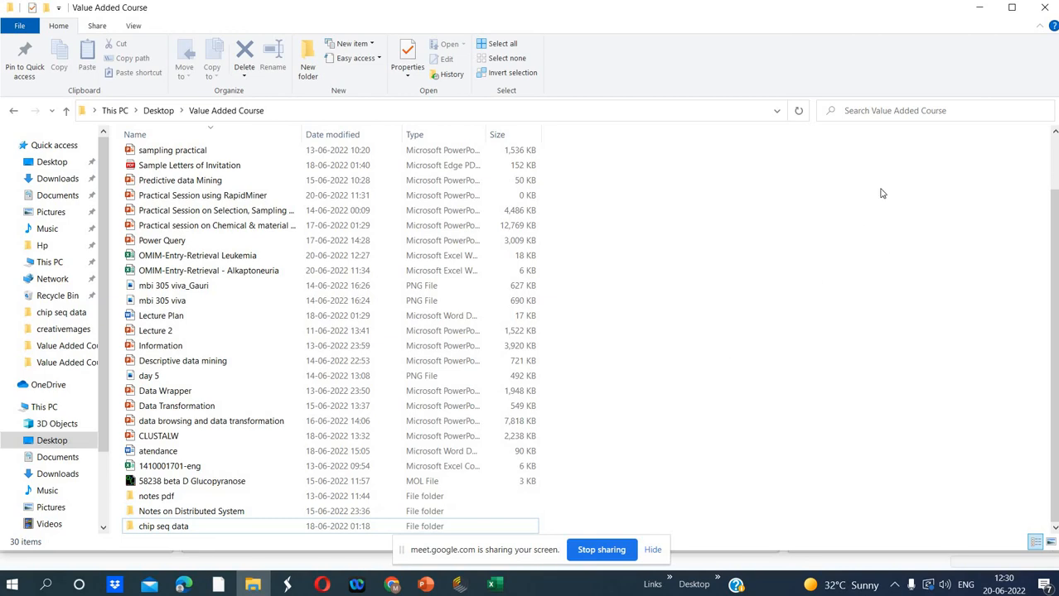
{"action": "double_click", "coordinate": [299, 262]}
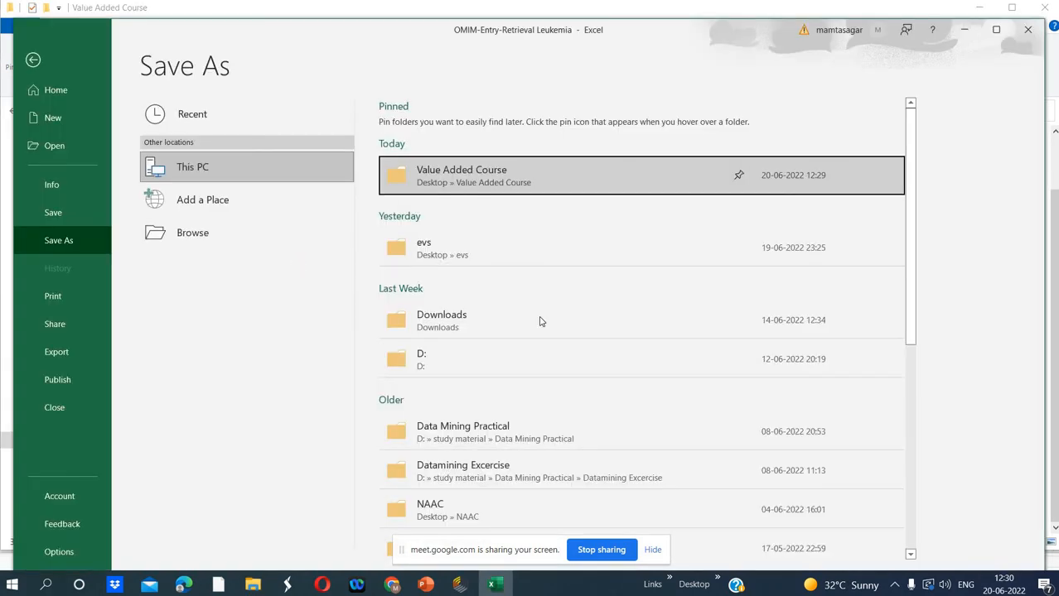
{"action": "key", "text": "Escape"}
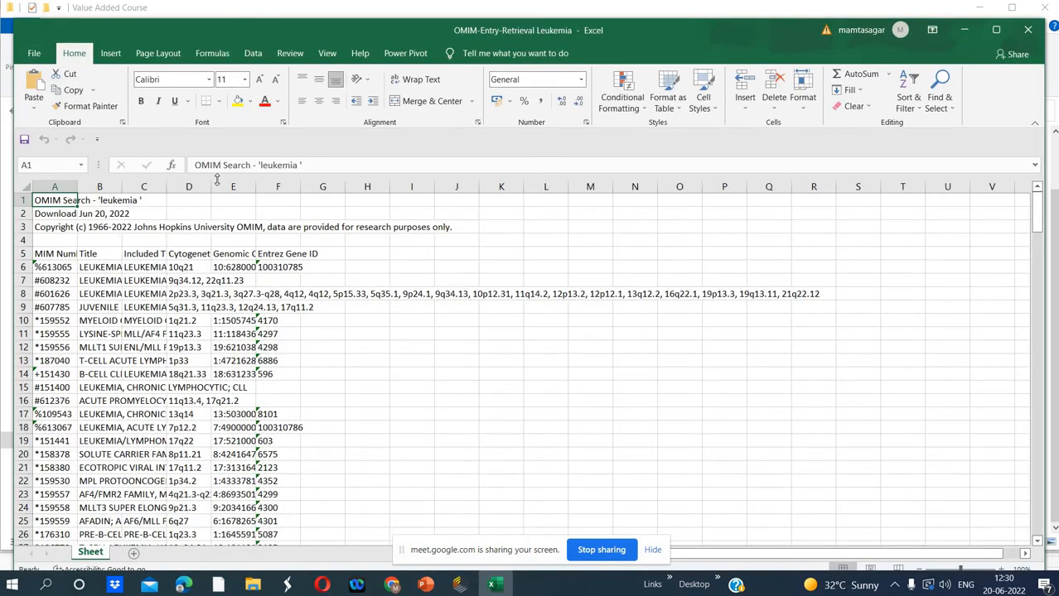
{"action": "left_click", "coordinate": [500, 187]}
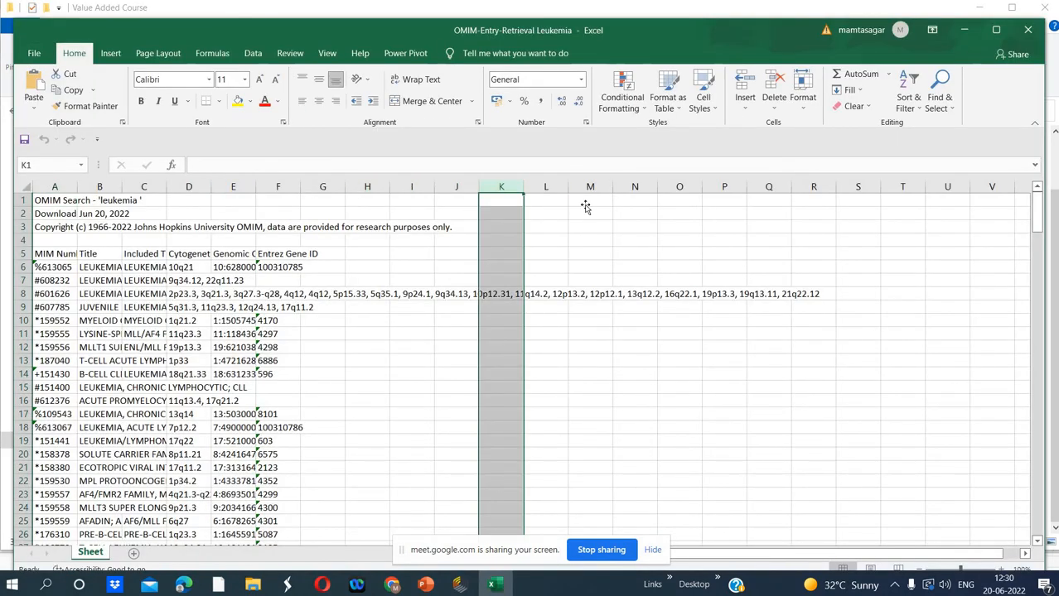
{"action": "left_click", "coordinate": [584, 207]}
{"action": "left_click", "coordinate": [634, 228]}
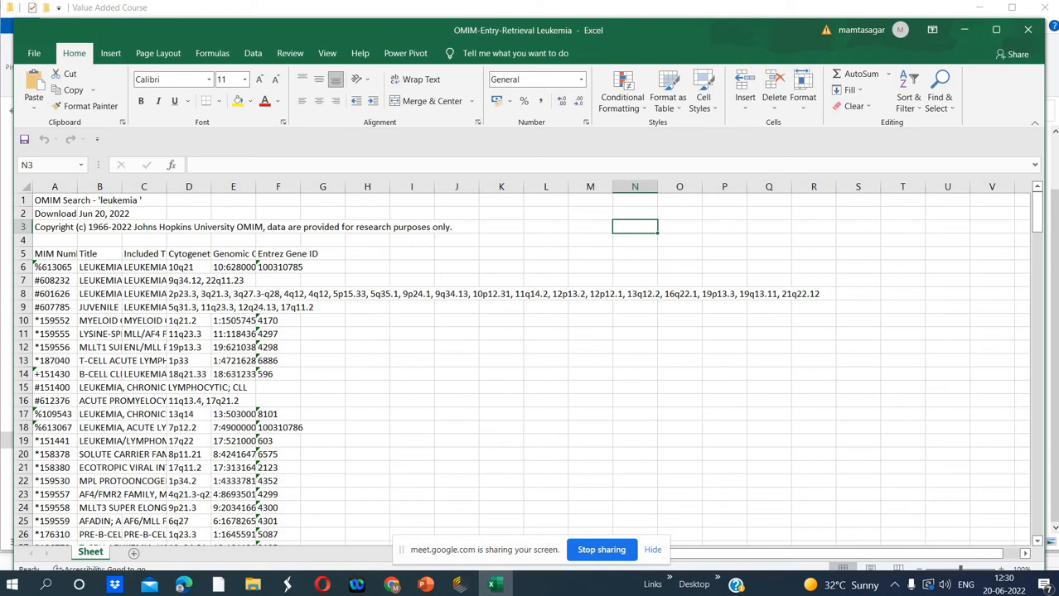
{"action": "left_click", "coordinate": [1027, 31]}
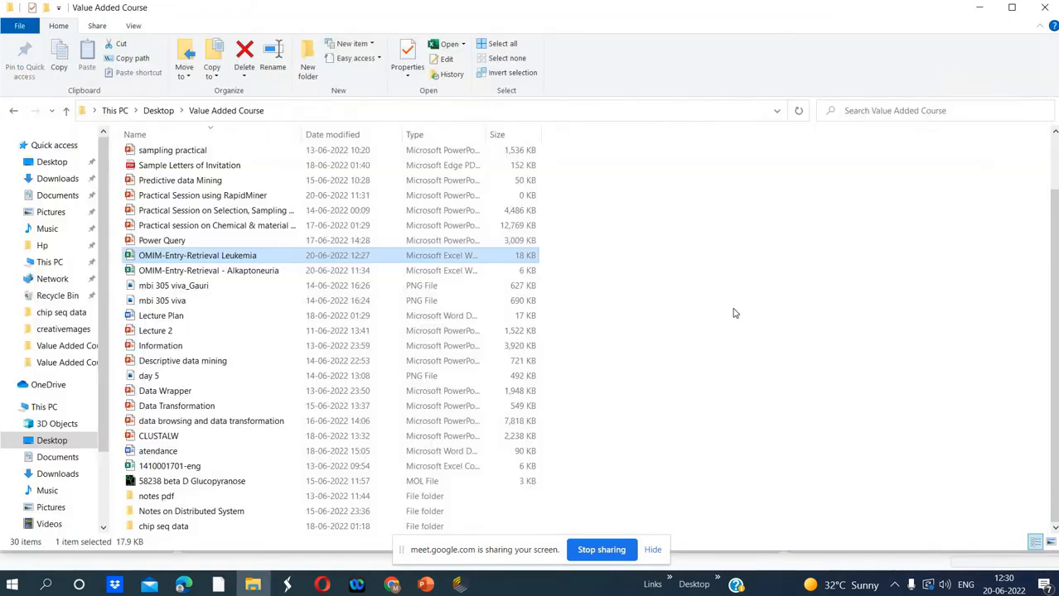
Open the OMIM-Entry-Retrieval - Alkaptoneuria workbook in Excel and enable editing
{"action": "left_click", "coordinate": [247, 273]}
{"action": "double_click", "coordinate": [247, 273]}
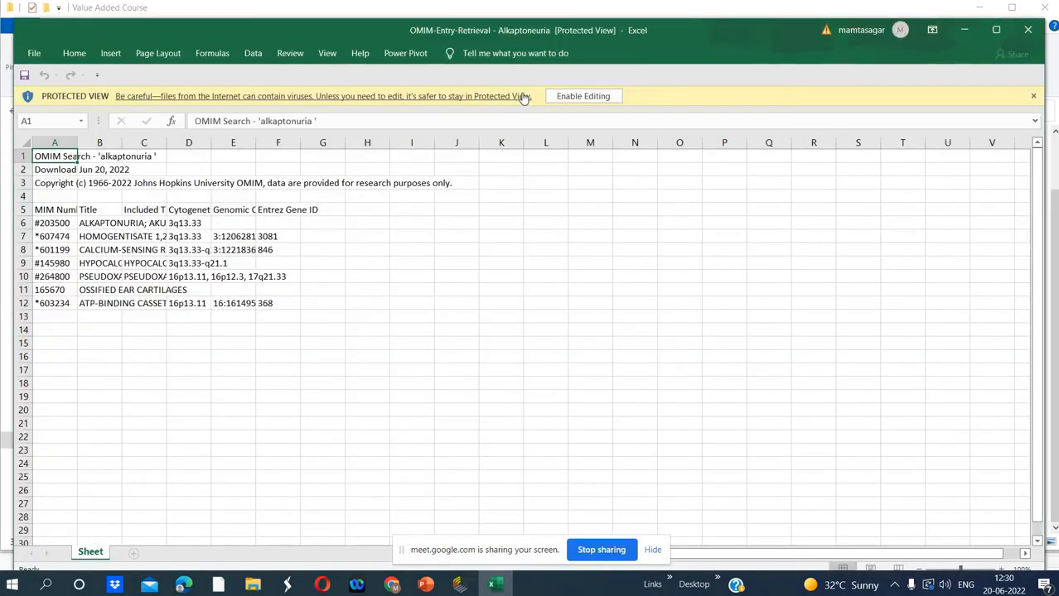
{"action": "left_click", "coordinate": [563, 98]}
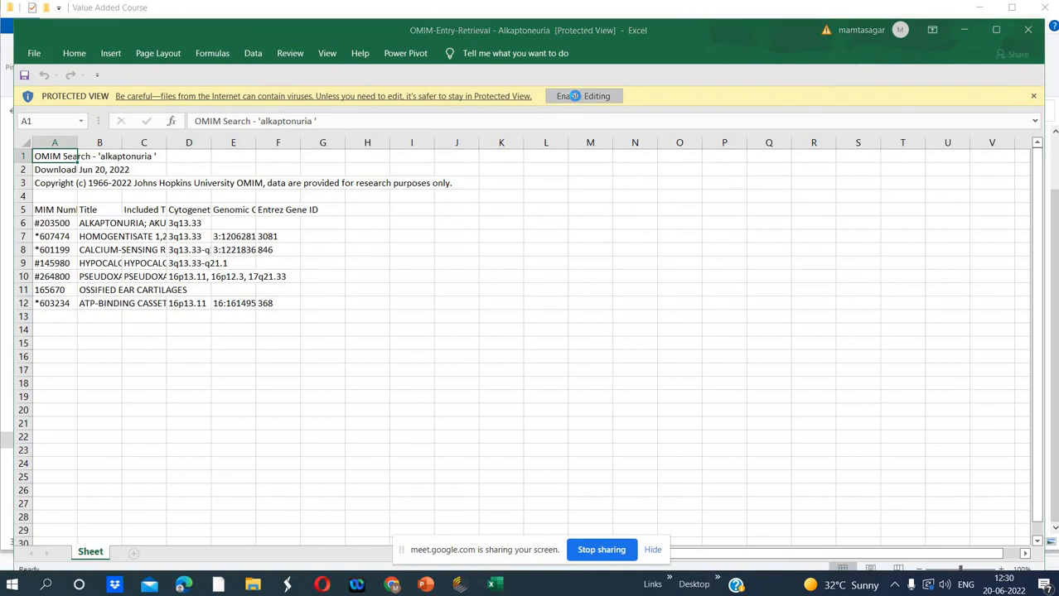
Close the OMIM-Entry-Retrieval - Alkaptoneuria workbook and switch to RapidMiner's data import
{"action": "left_click", "coordinate": [1029, 29]}
{"action": "left_click", "coordinate": [685, 341]}
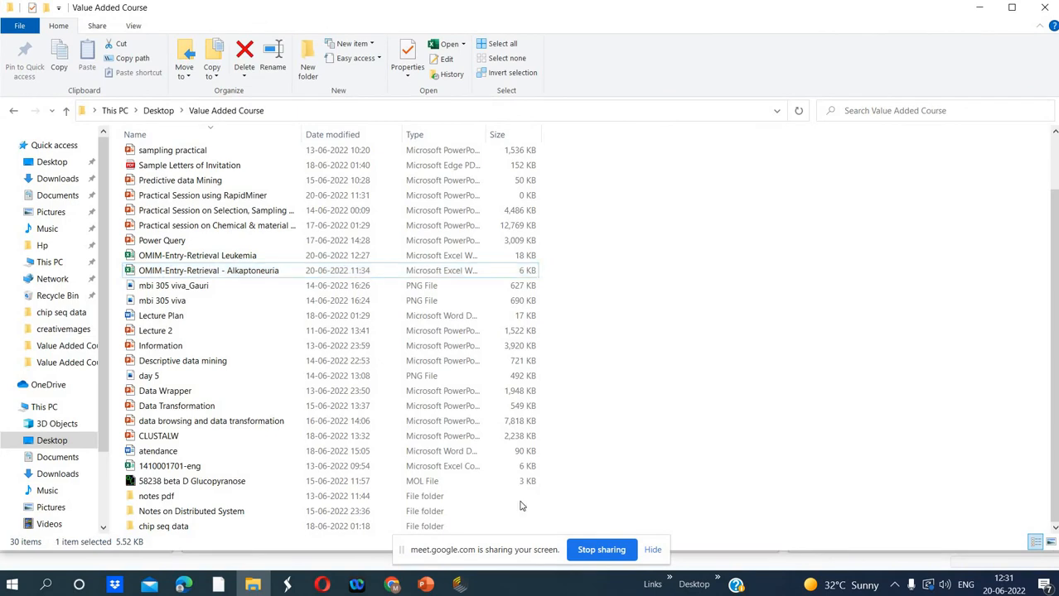
{"action": "left_click", "coordinate": [459, 587]}
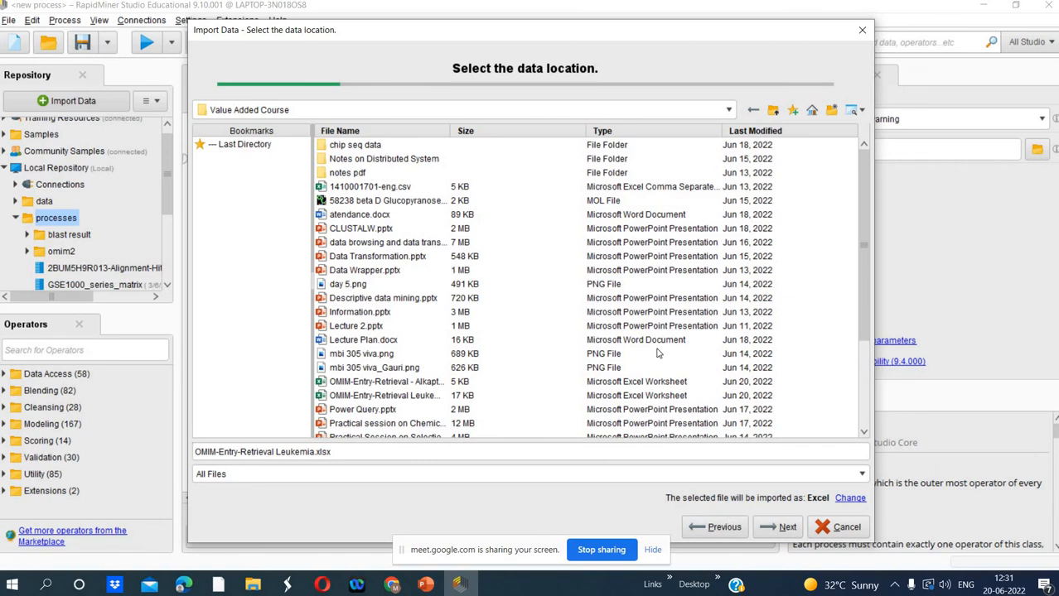
Try to import OMIM-Entry-Retrieval Leukemia.xlsx from the Value Added Course folder, returning to the data location selection
{"action": "left_click", "coordinate": [420, 399]}
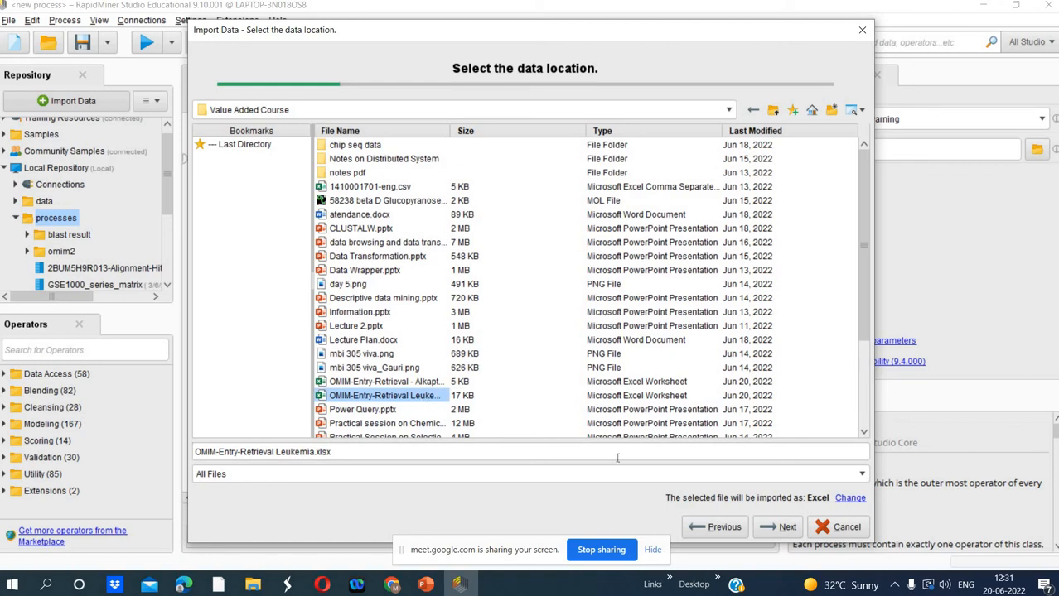
{"action": "left_click", "coordinate": [766, 528]}
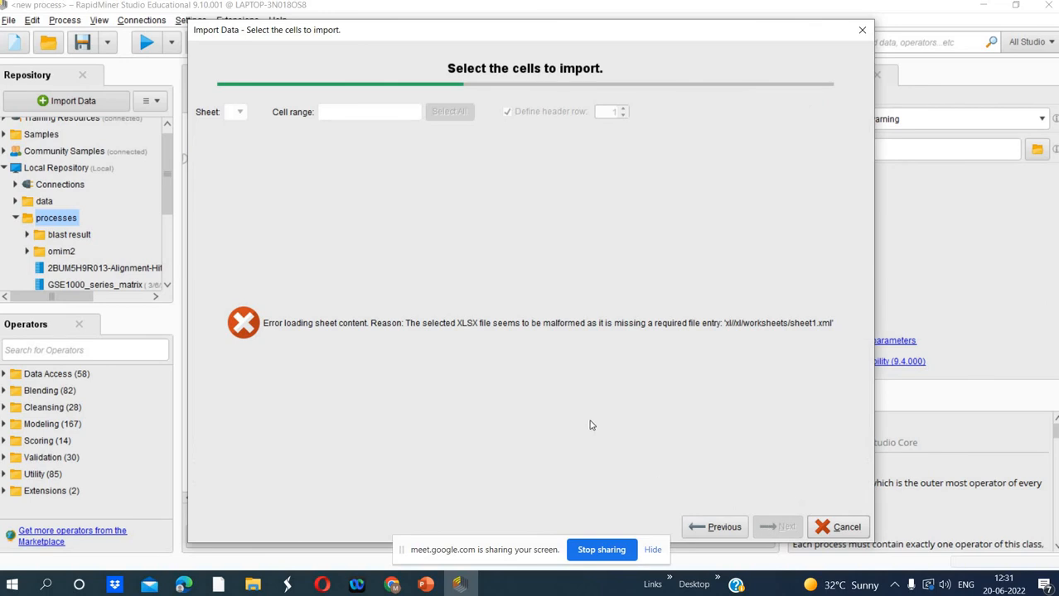
{"action": "left_click", "coordinate": [713, 528]}
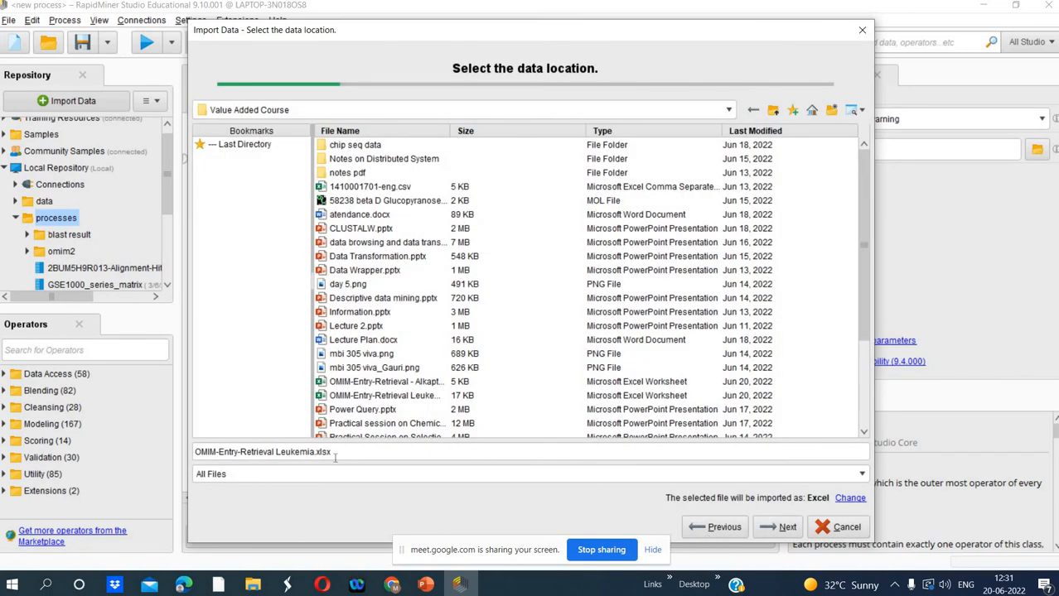
Try the import with "-Entry-Retrieval" removed from the Leukemia file name, returning to the data location selection
{"action": "left_click", "coordinate": [273, 452]}
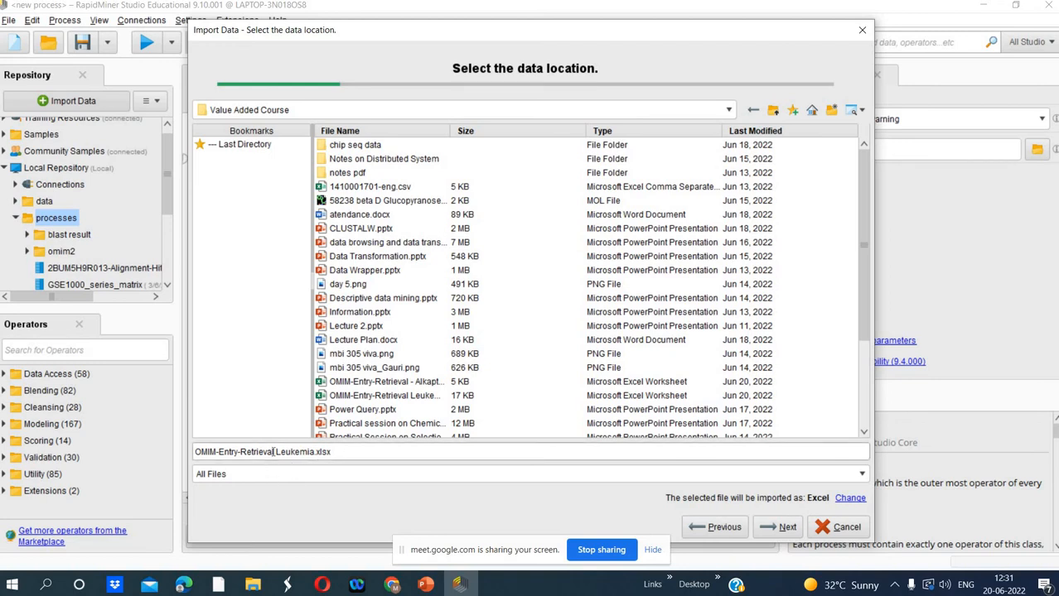
{"action": "key", "text": "BackSpace"}
{"action": "key", "text": "BackSpace"}
{"action": "key", "text": "BackSpace"}
{"action": "key", "text": "BackSpace"}
{"action": "key", "text": "BackSpace"}
{"action": "key", "text": "BackSpace"}
{"action": "key", "text": "BackSpace"}
{"action": "key", "text": "BackSpace"}
{"action": "key", "text": "BackSpace"}
{"action": "key", "text": "BackSpace"}
{"action": "key", "text": "BackSpace"}
{"action": "key", "text": "BackSpace"}
{"action": "key", "text": "BackSpace"}
{"action": "key", "text": "BackSpace"}
{"action": "key", "text": "BackSpace"}
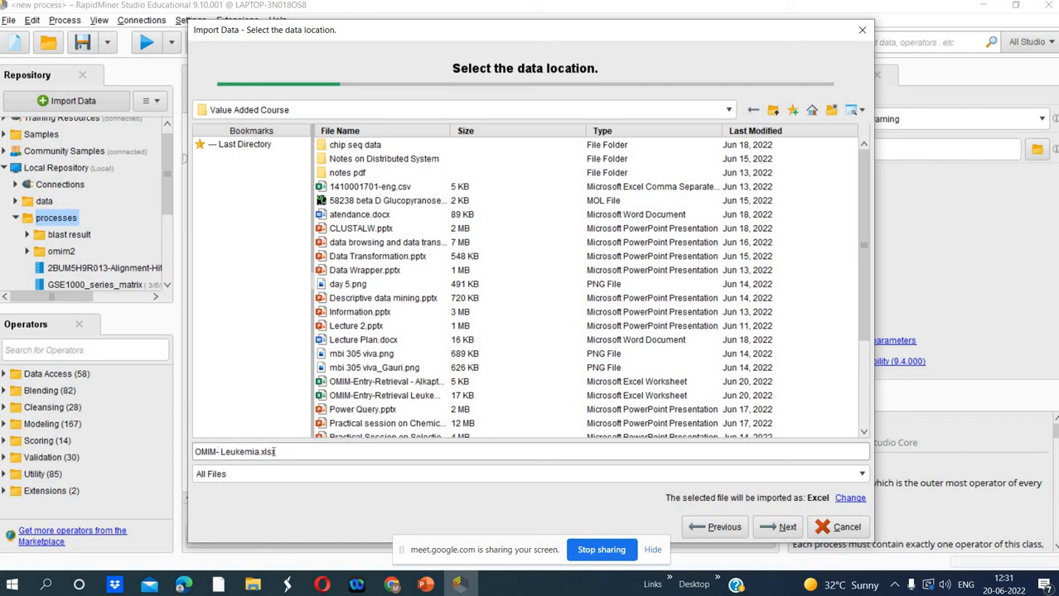
{"action": "key", "text": "BackSpace"}
{"action": "left_click", "coordinate": [776, 528]}
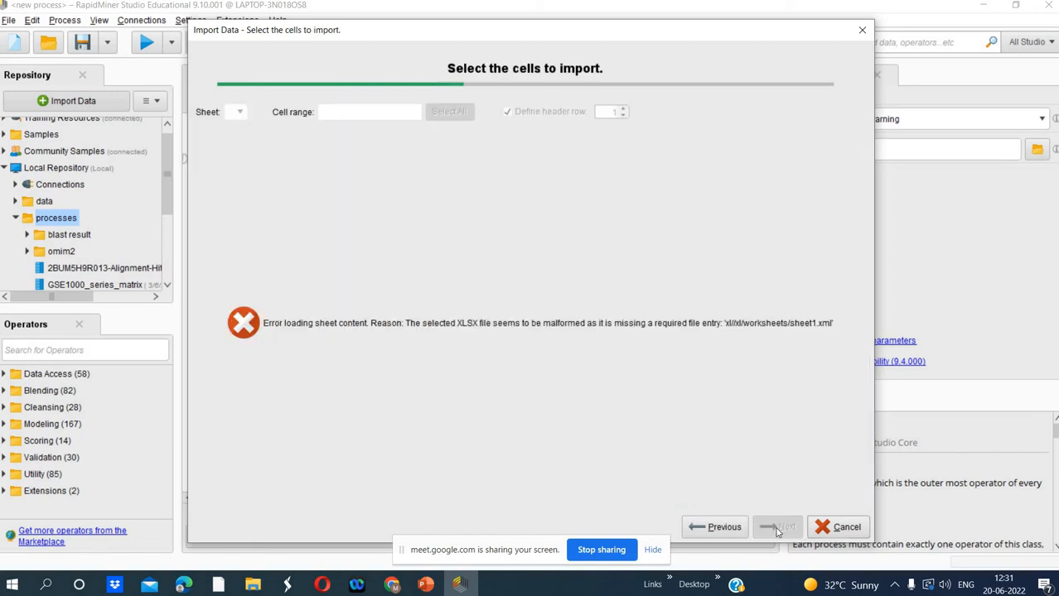
{"action": "left_click", "coordinate": [722, 528]}
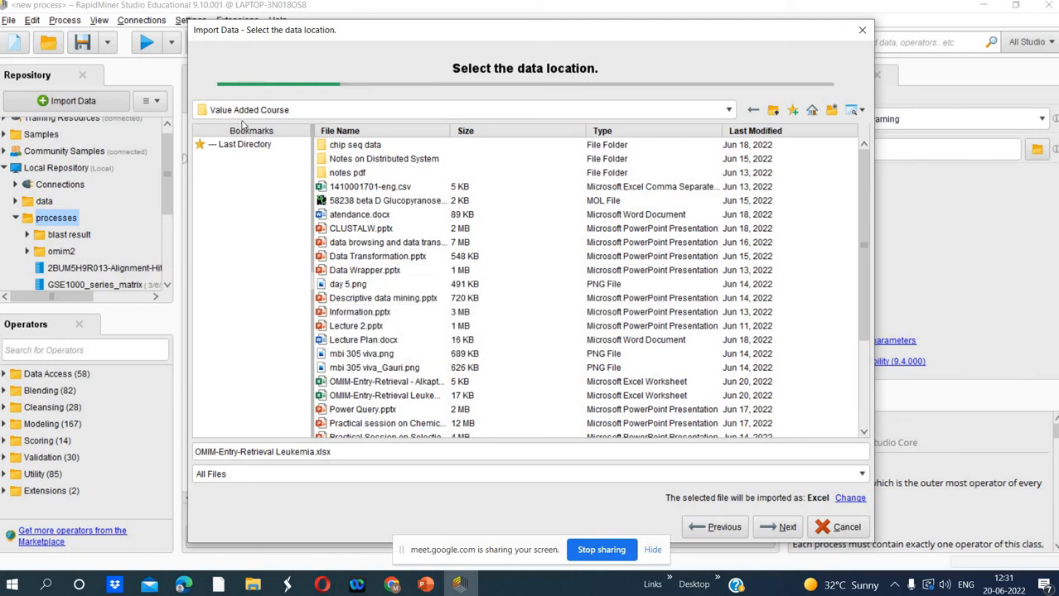
Look through the last directory and the Windows (C:) drive for a data file to import
{"action": "left_click", "coordinate": [729, 110]}
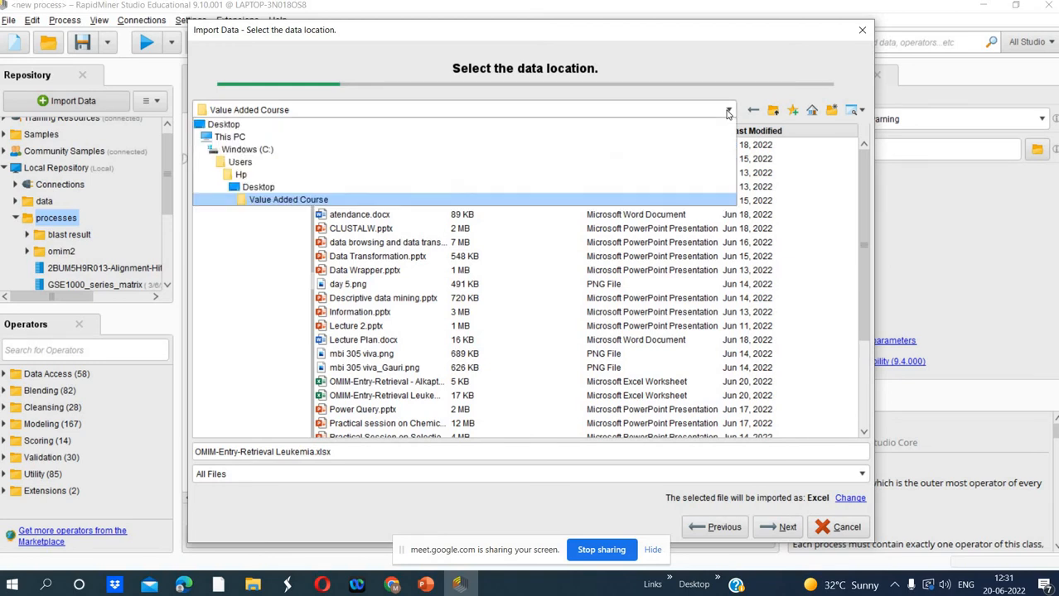
{"action": "left_click", "coordinate": [265, 150]}
{"action": "left_click", "coordinate": [245, 144]}
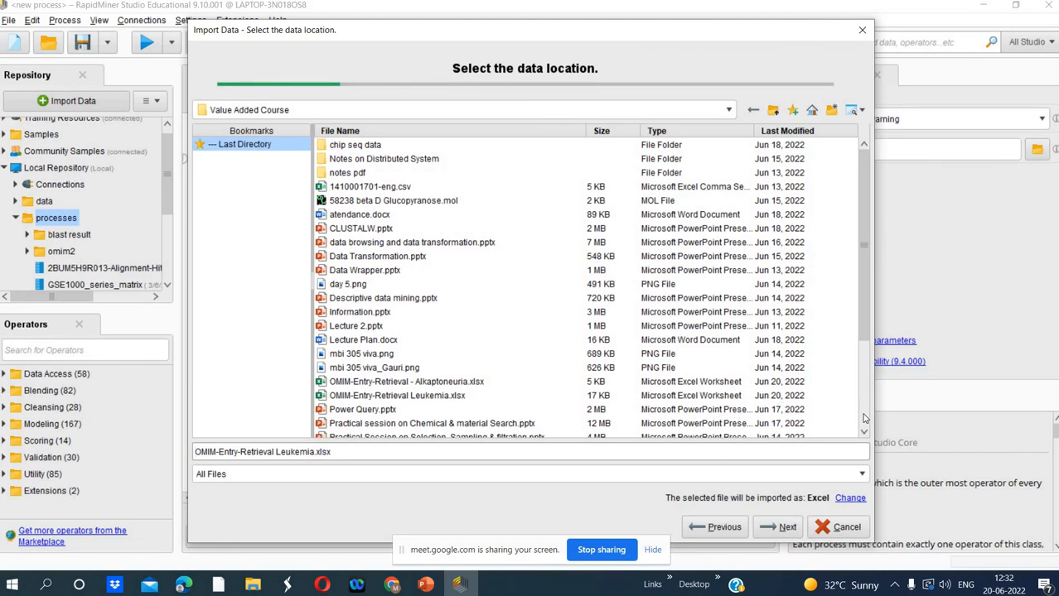
{"action": "left_click", "coordinate": [729, 111]}
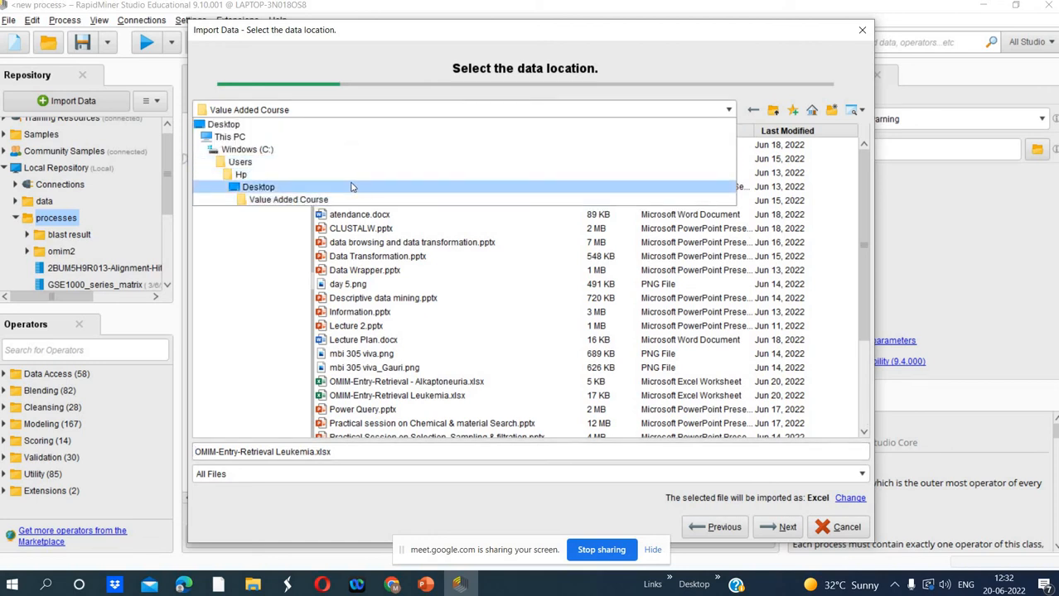
{"action": "left_click", "coordinate": [332, 153]}
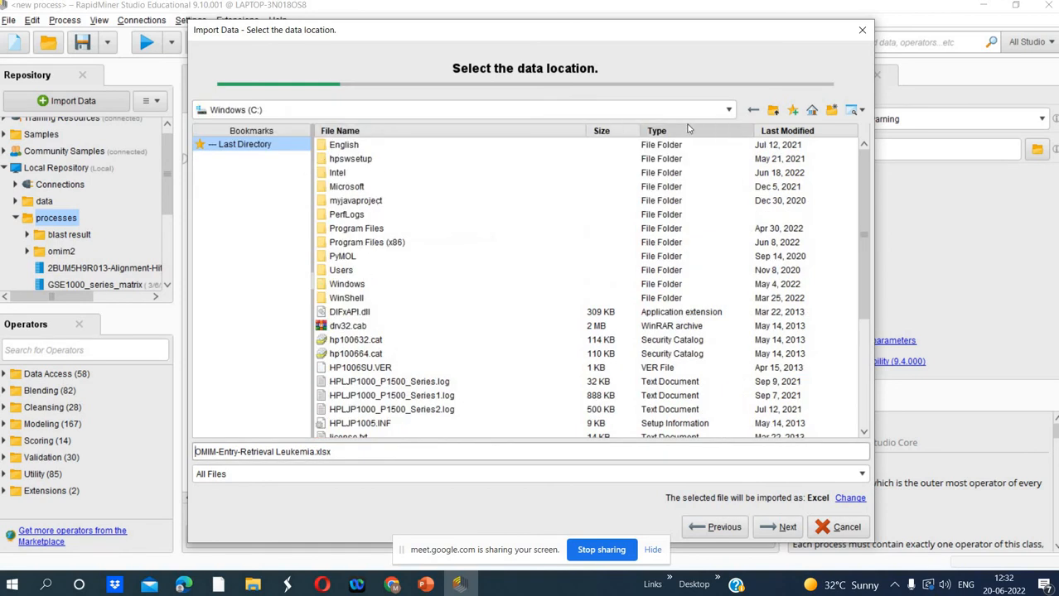
{"action": "left_click", "coordinate": [728, 110]}
{"action": "left_click", "coordinate": [728, 110]}
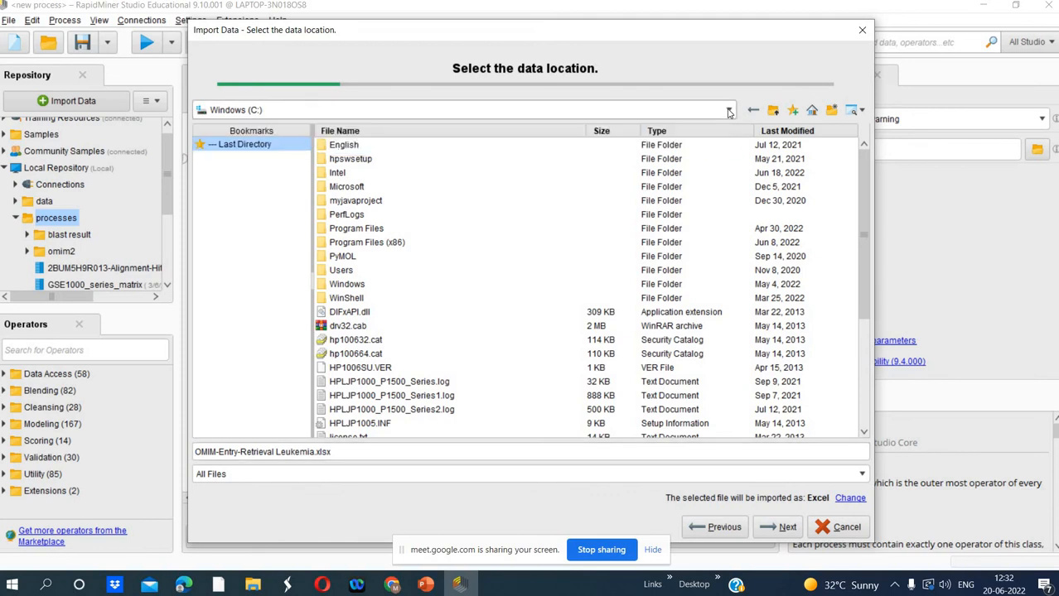
Browse from This PC to the Data Mining Practical folder inside study material on New Volume (D:)
{"action": "left_click", "coordinate": [728, 110]}
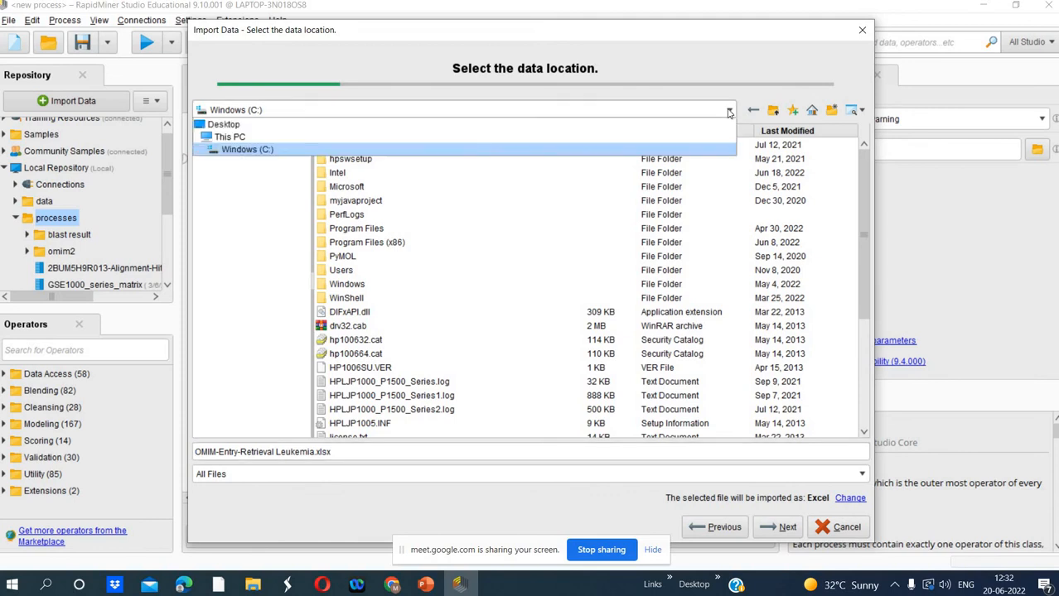
{"action": "left_click", "coordinate": [445, 138]}
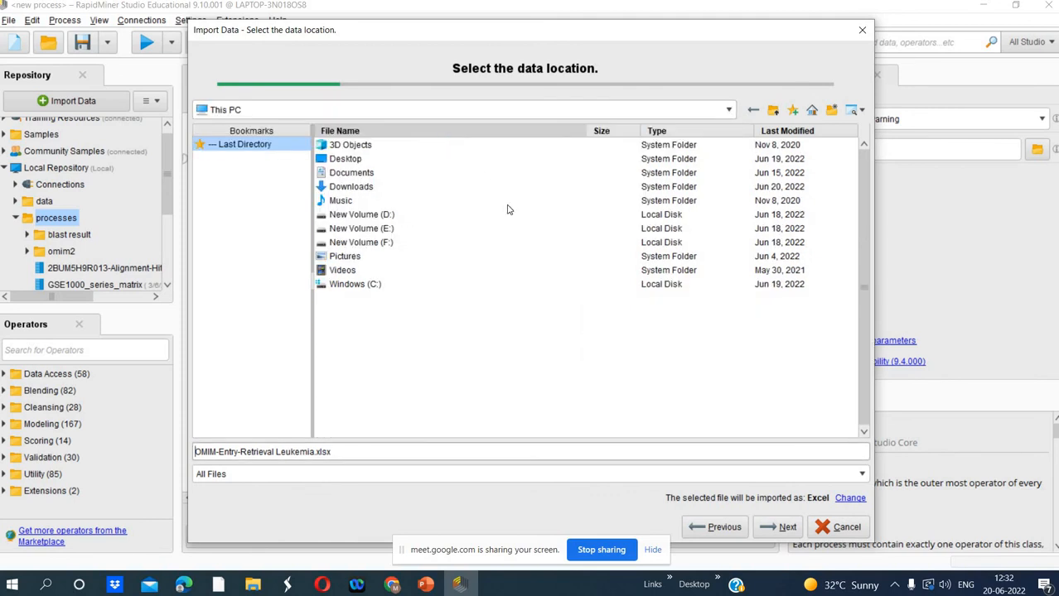
{"action": "double_click", "coordinate": [384, 216]}
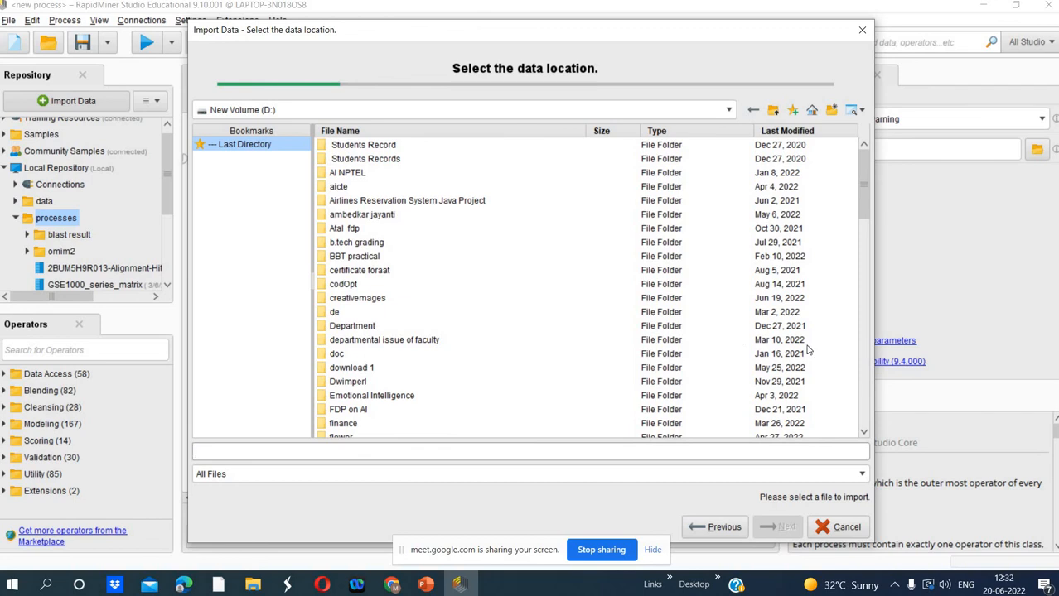
{"action": "left_click", "coordinate": [865, 386]}
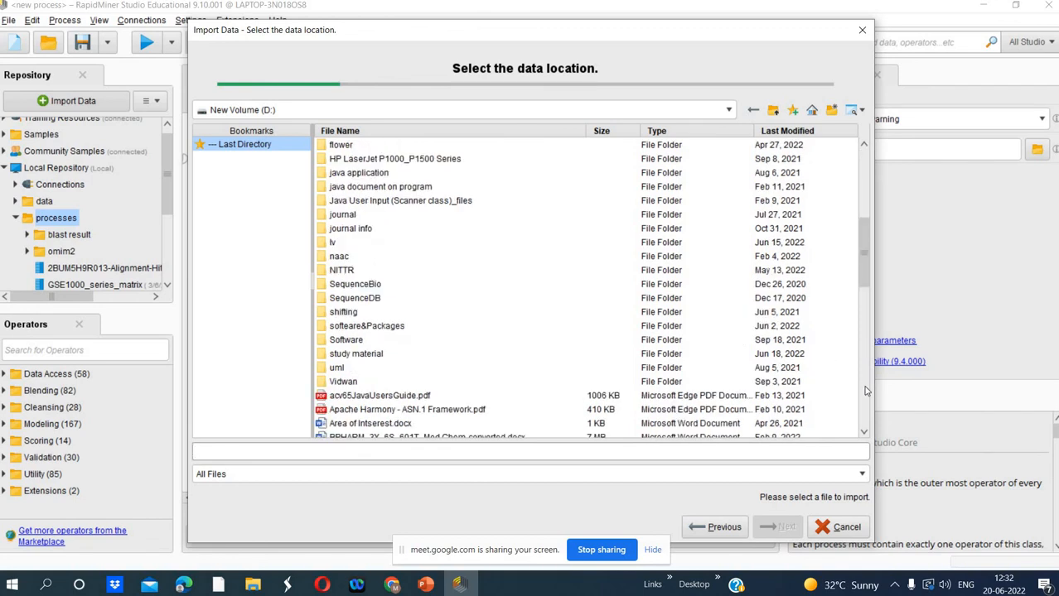
{"action": "left_click", "coordinate": [864, 390]}
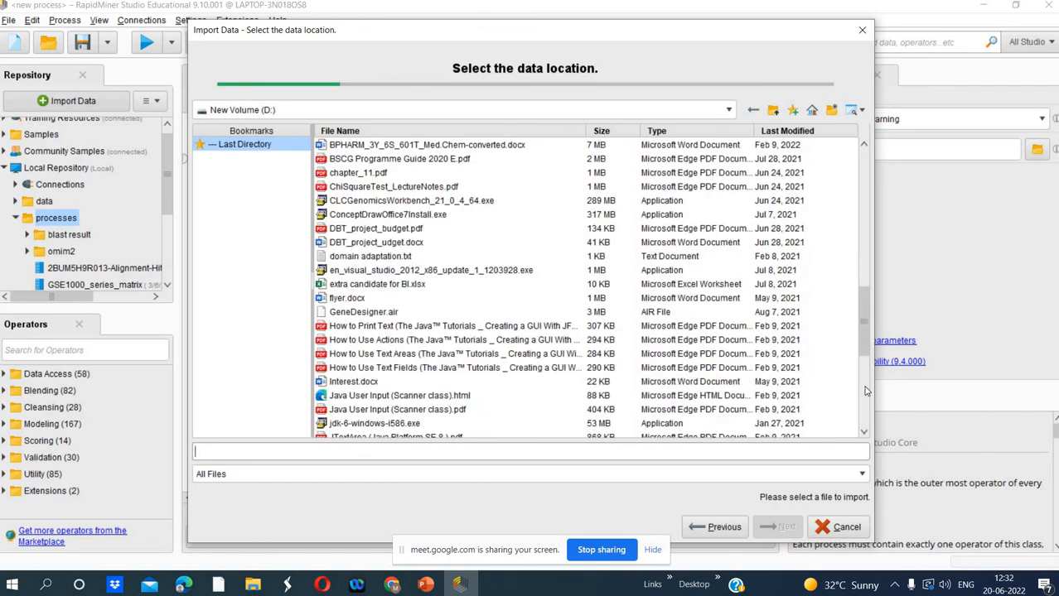
{"action": "left_click", "coordinate": [865, 169]}
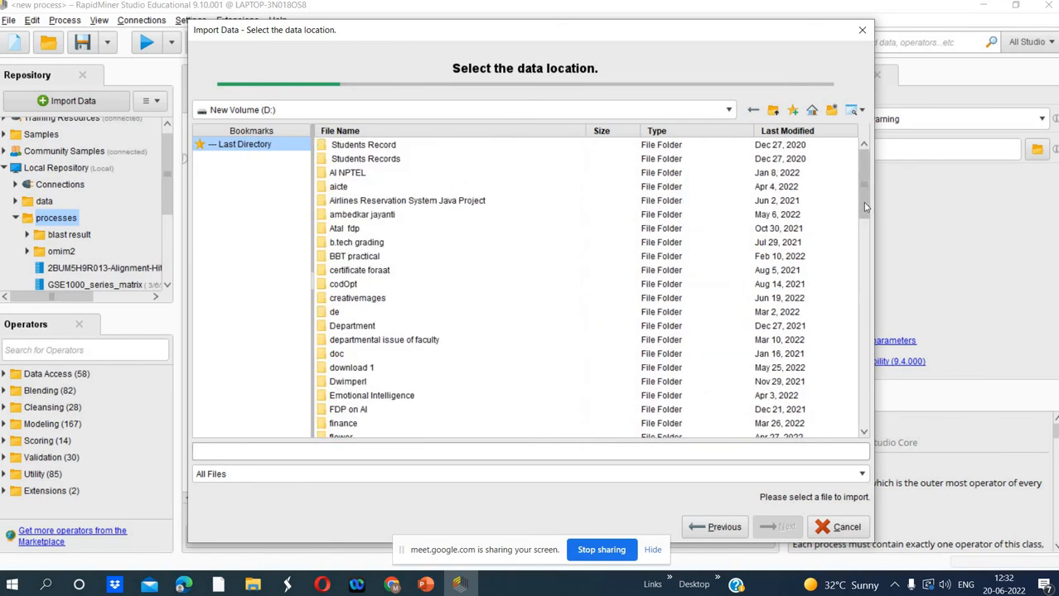
{"action": "left_click_drag", "start_coordinate": [866, 207], "coordinate": [868, 254]}
{"action": "scroll", "coordinate": [455, 321], "scroll_direction": "down", "scroll_amount": 3}
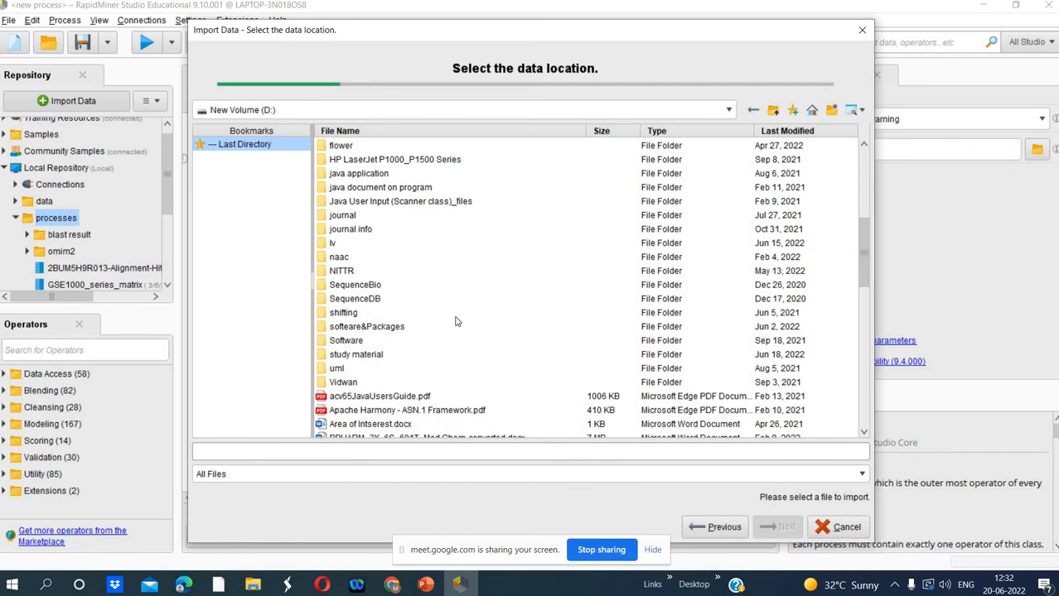
{"action": "double_click", "coordinate": [371, 354]}
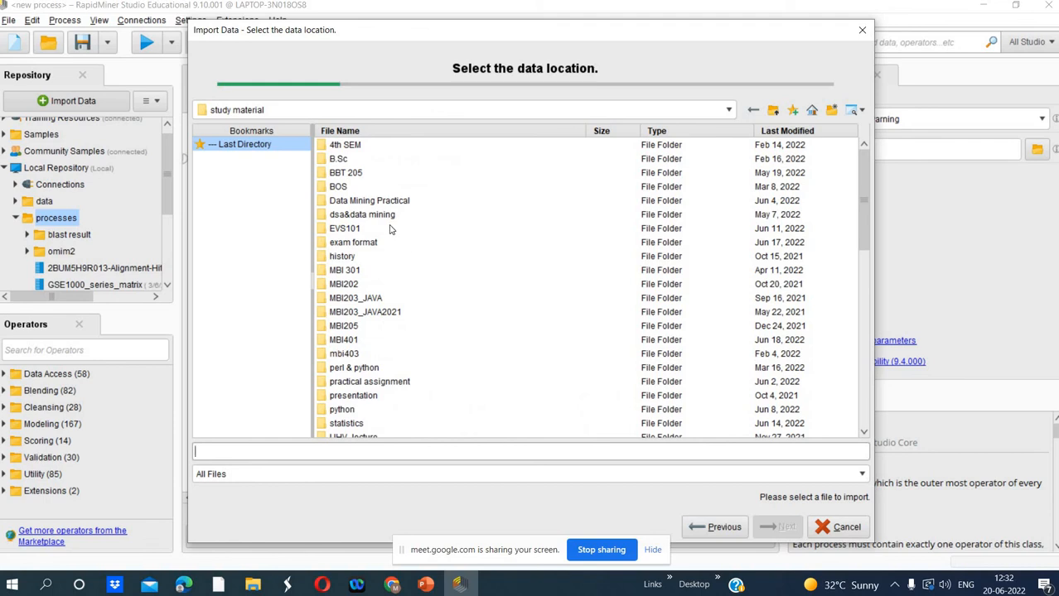
{"action": "double_click", "coordinate": [390, 203]}
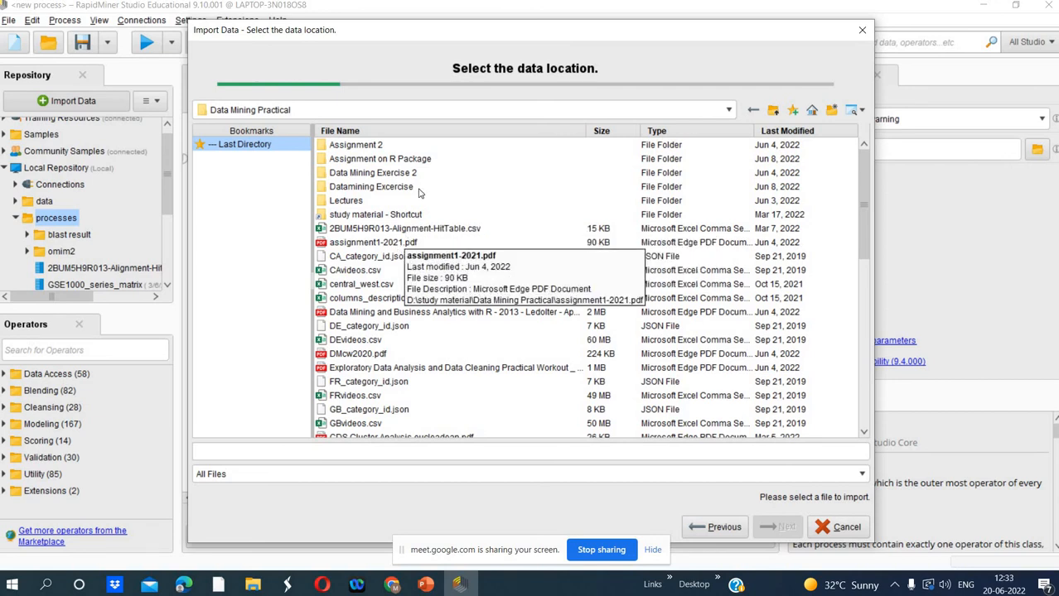
Look inside the Assignment 2 folder for a data file and return to the Data Mining Practical folder
{"action": "double_click", "coordinate": [395, 147]}
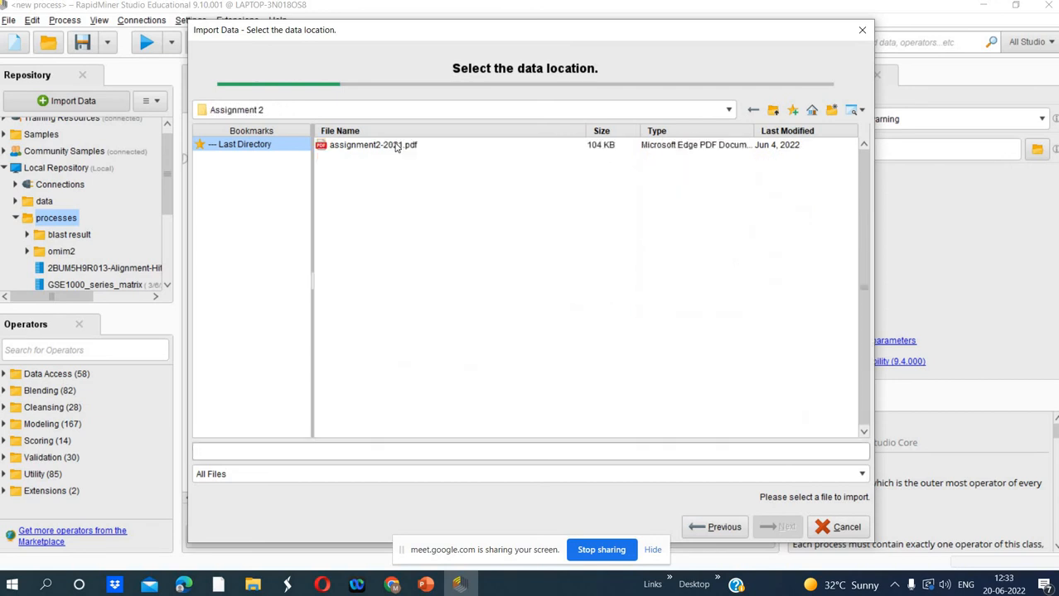
{"action": "left_click", "coordinate": [727, 111]}
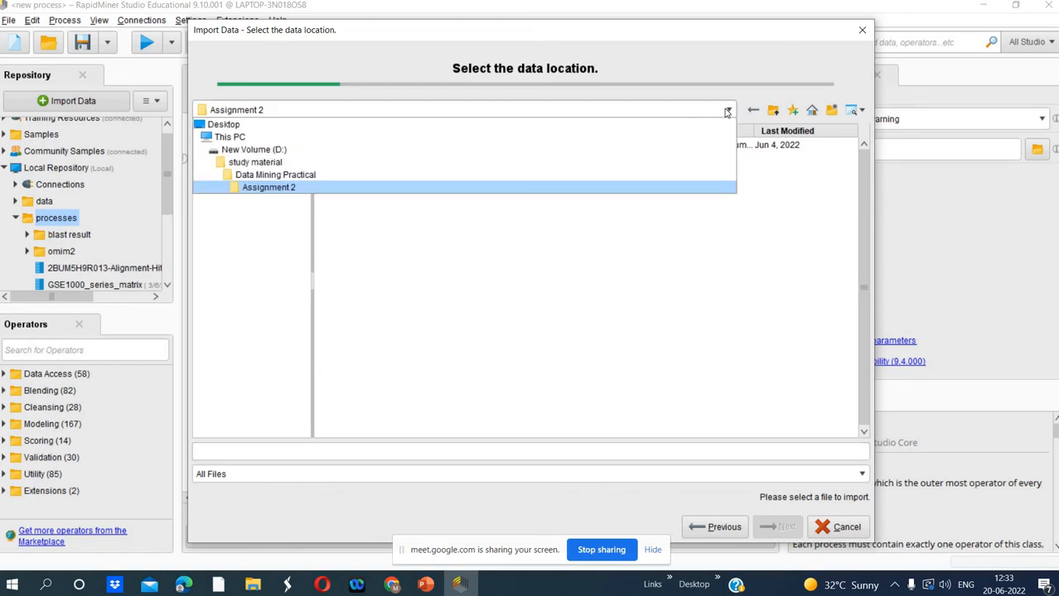
{"action": "left_click", "coordinate": [464, 177]}
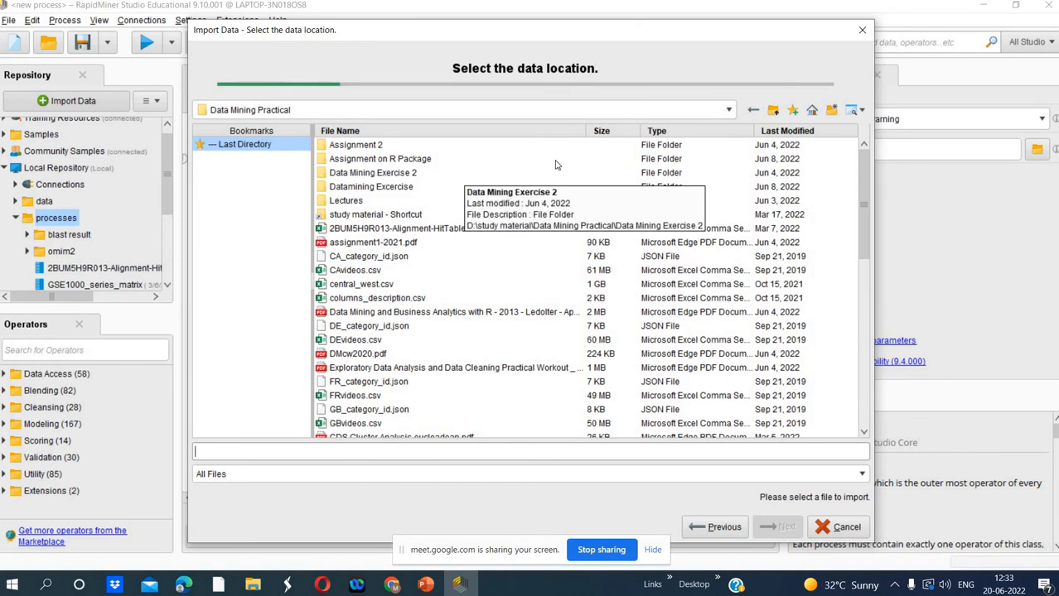
Select Rainy Days Logistic Regression. 1.xls in the Datamining Excercise folder and proceed to the cell selection
{"action": "double_click", "coordinate": [393, 191]}
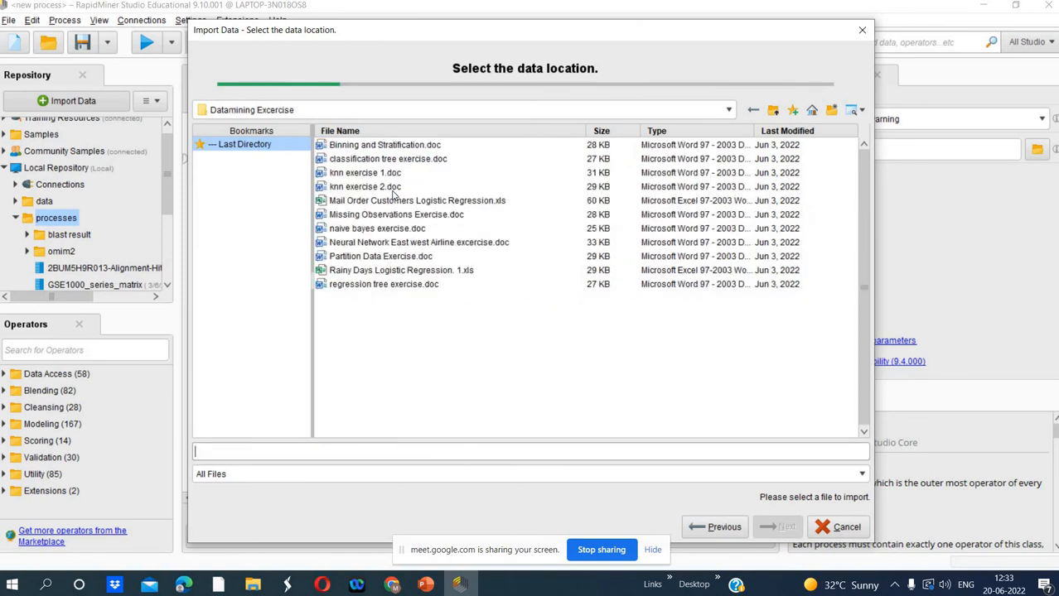
{"action": "left_click", "coordinate": [372, 273]}
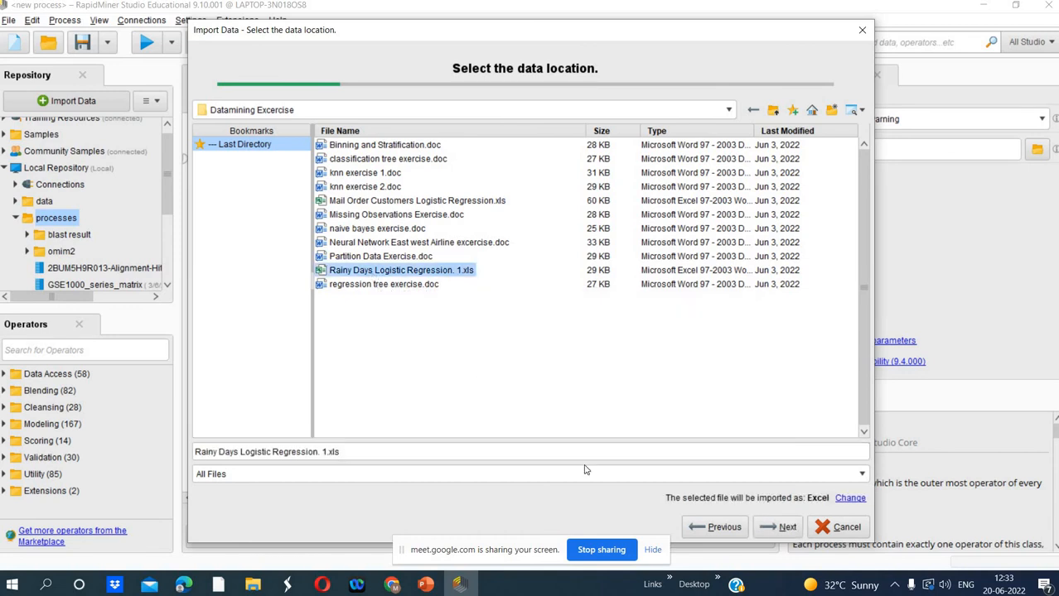
{"action": "left_click", "coordinate": [779, 528]}
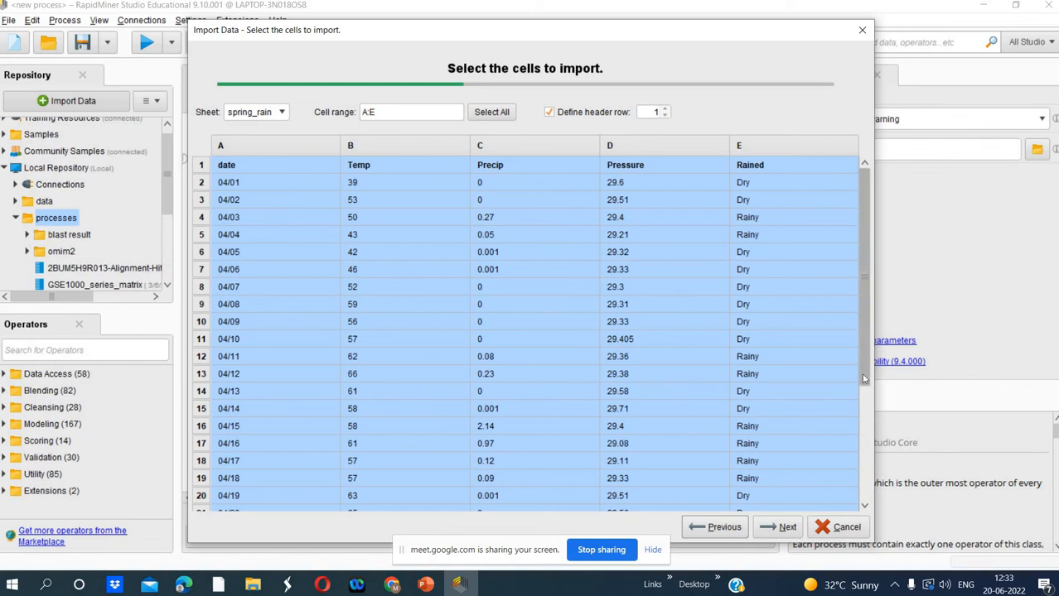
Review the rows of the spring_rain sheet and its column format preview, returning to the cell selection
{"action": "left_click_drag", "start_coordinate": [863, 352], "coordinate": [862, 474]}
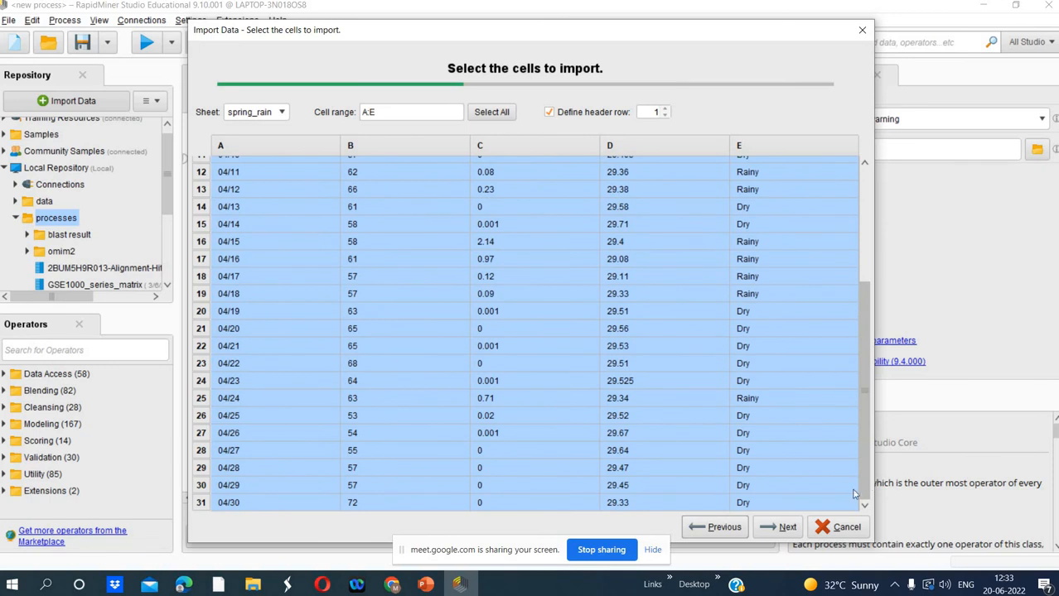
{"action": "left_click", "coordinate": [785, 527]}
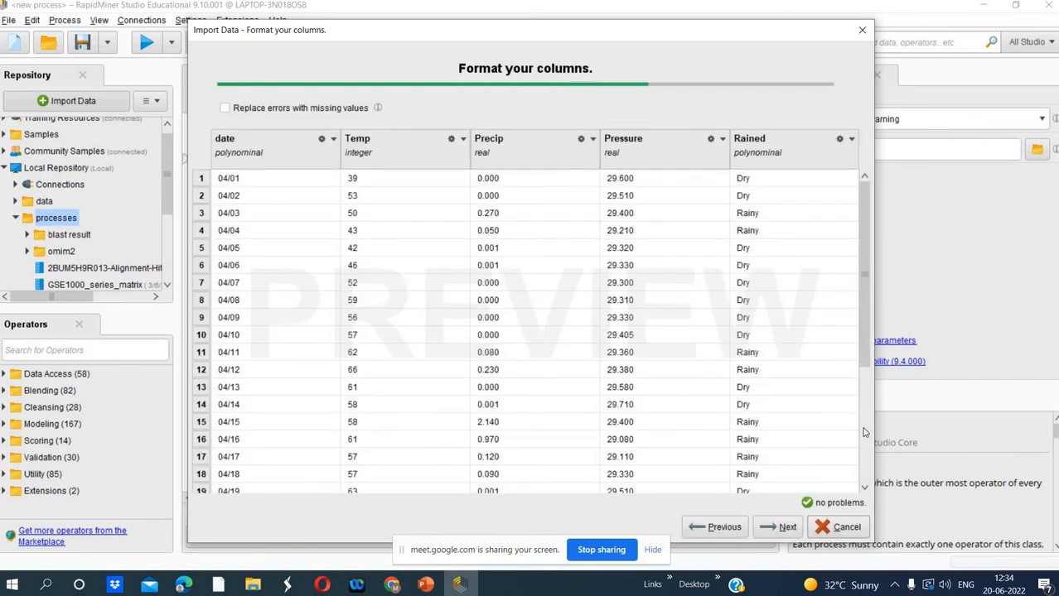
{"action": "left_click", "coordinate": [722, 528]}
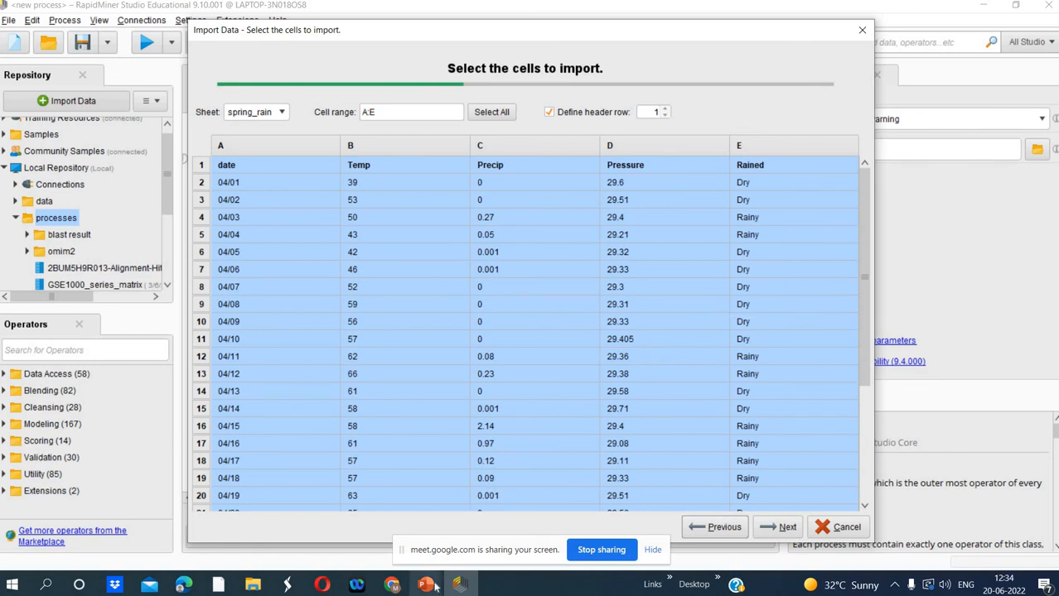
Switch to the Practical Session using RapidMiner presentation in PowerPoint and paste the cell selection screenshot as a picture on a new last slide
{"action": "mouse_move", "coordinate": [434, 585]}
{"action": "left_click", "coordinate": [560, 532]}
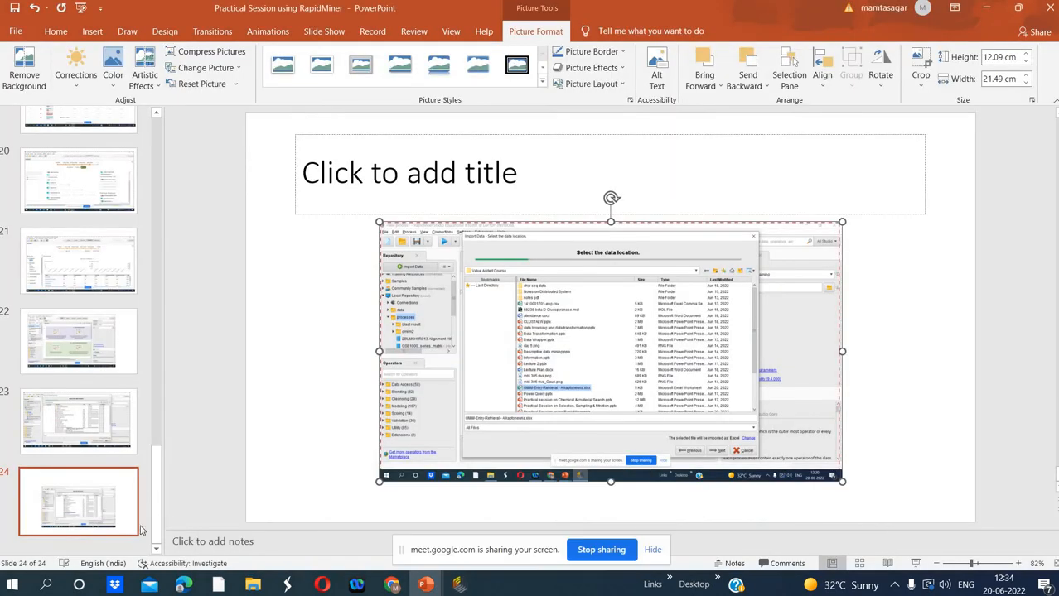
{"action": "right_click", "coordinate": [120, 552]}
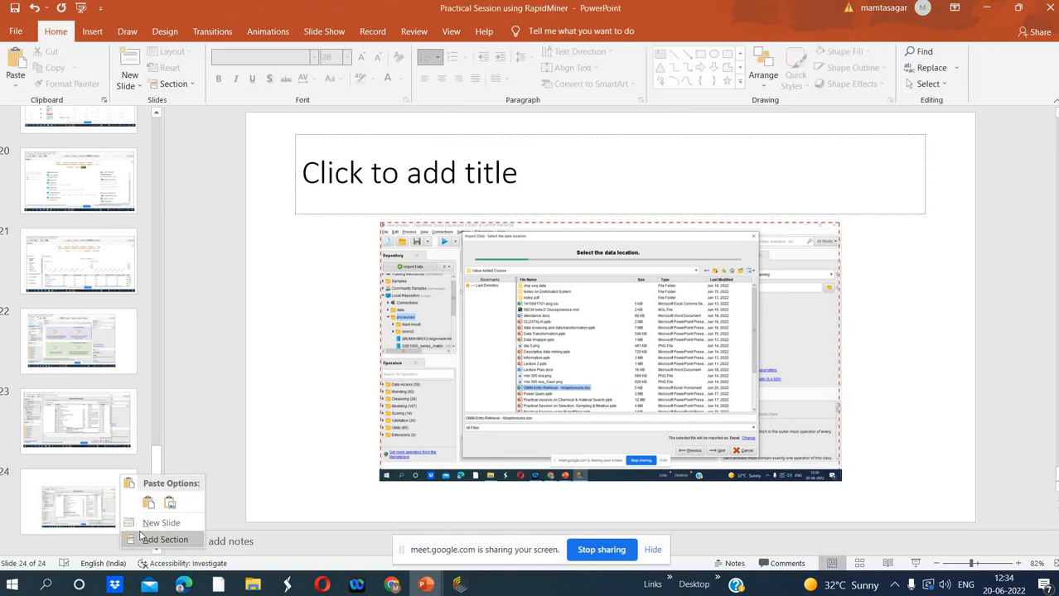
{"action": "left_click", "coordinate": [149, 523]}
{"action": "left_click", "coordinate": [388, 287]}
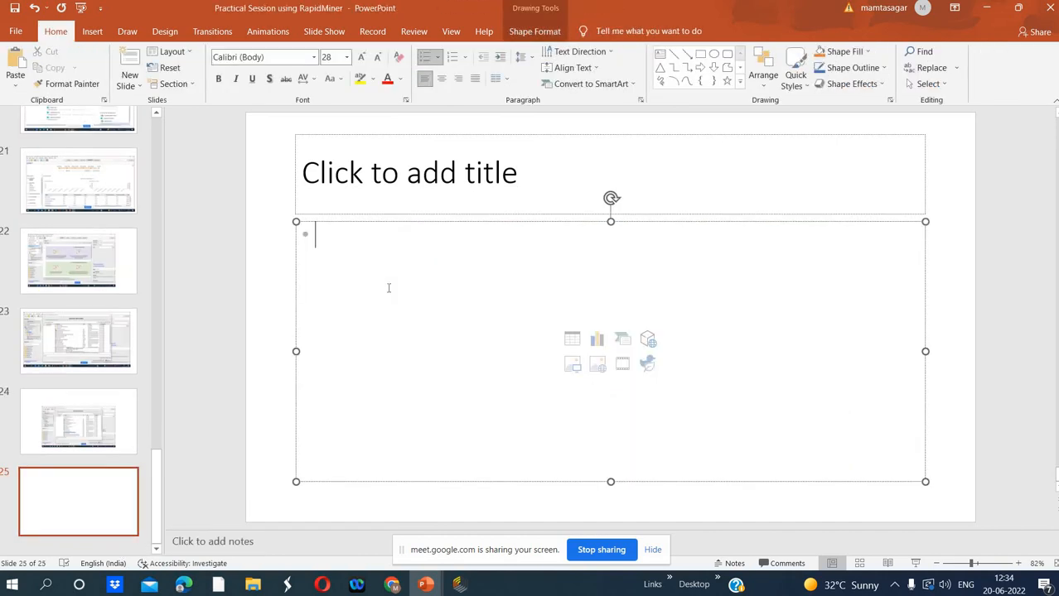
{"action": "right_click", "coordinate": [389, 267]}
{"action": "left_click", "coordinate": [437, 329]}
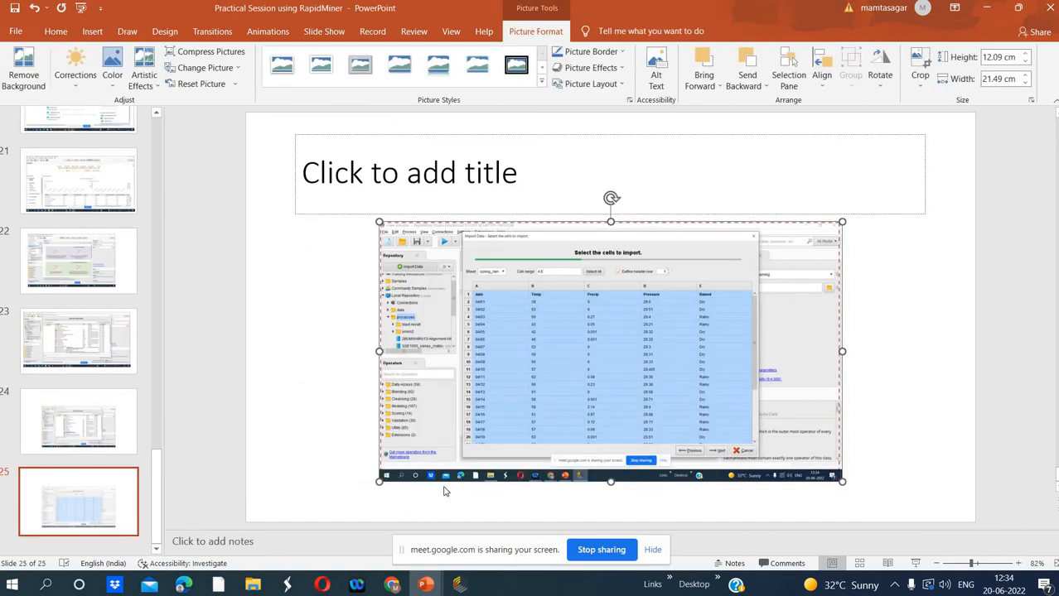
Proceed to the column formatting in RapidMiner and paste its screenshot as a picture on a new last slide in PowerPoint
{"action": "left_click", "coordinate": [458, 585]}
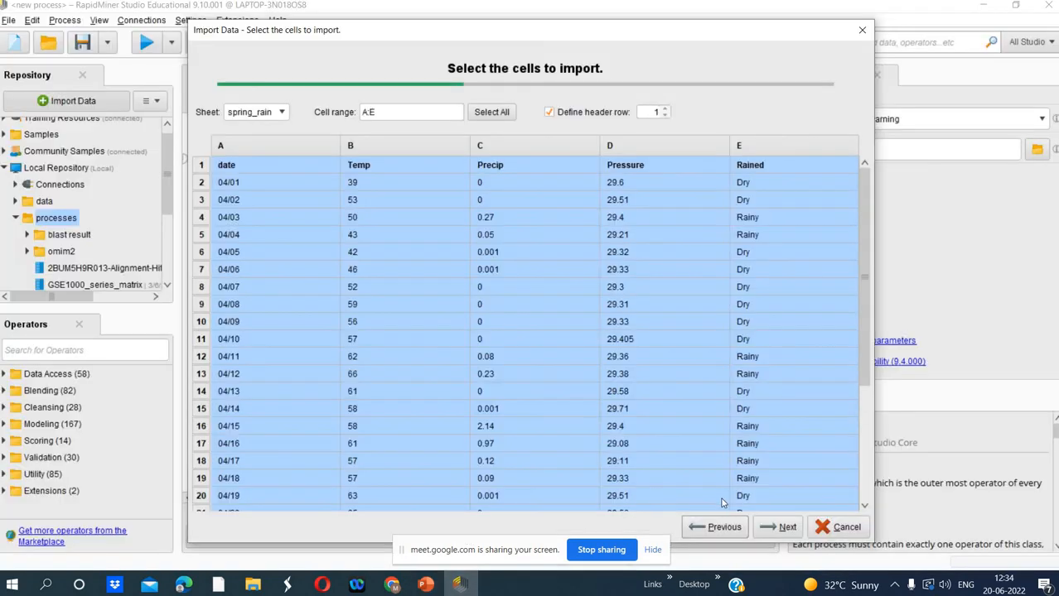
{"action": "left_click", "coordinate": [766, 528]}
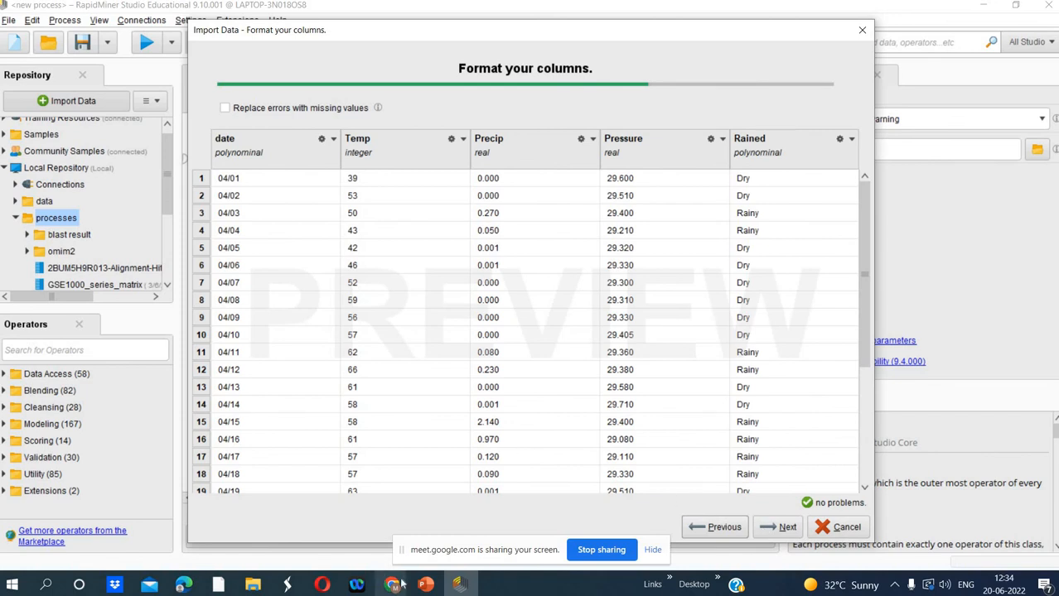
{"action": "mouse_move", "coordinate": [424, 586]}
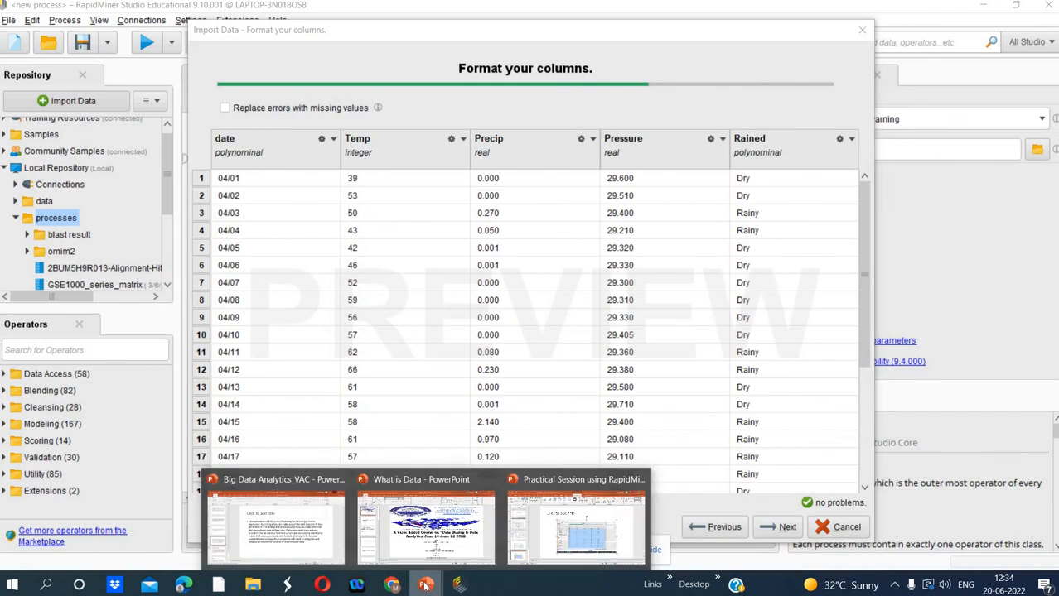
{"action": "left_click", "coordinate": [558, 530]}
{"action": "right_click", "coordinate": [87, 549]}
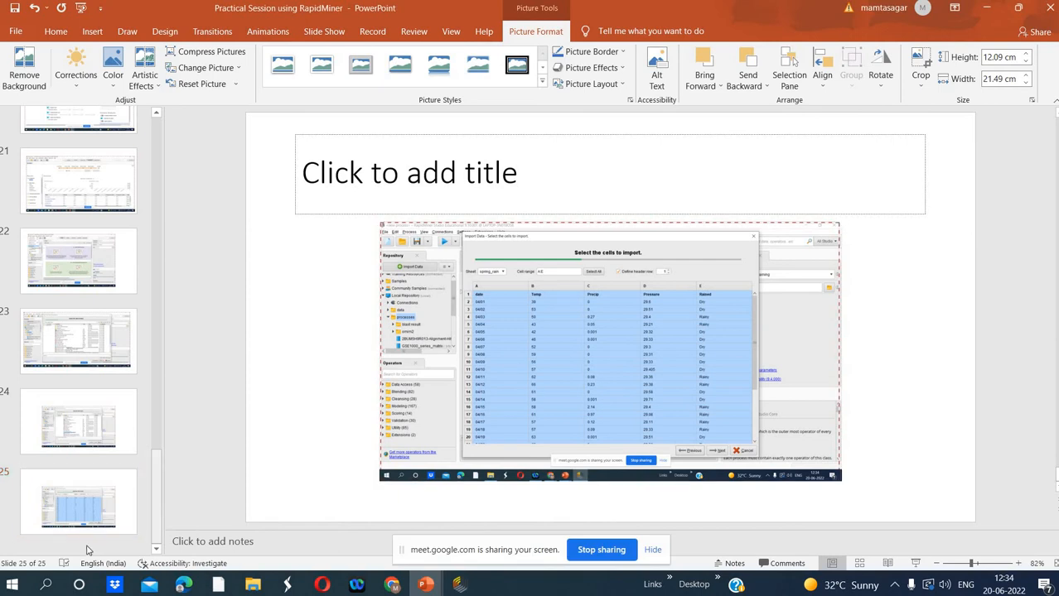
{"action": "left_click", "coordinate": [124, 520]}
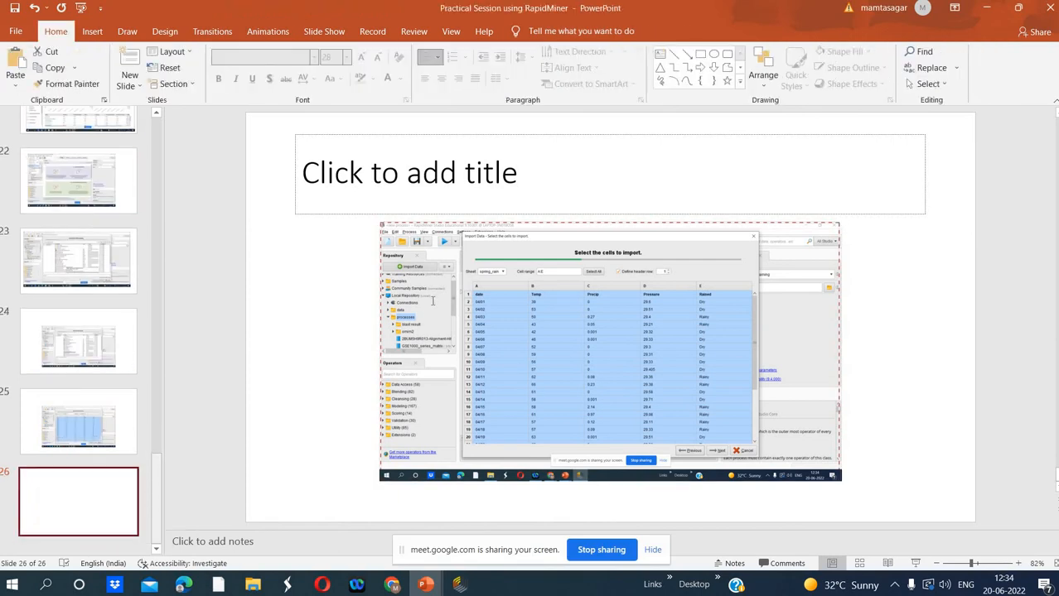
{"action": "left_click", "coordinate": [369, 291]}
{"action": "right_click", "coordinate": [367, 292]}
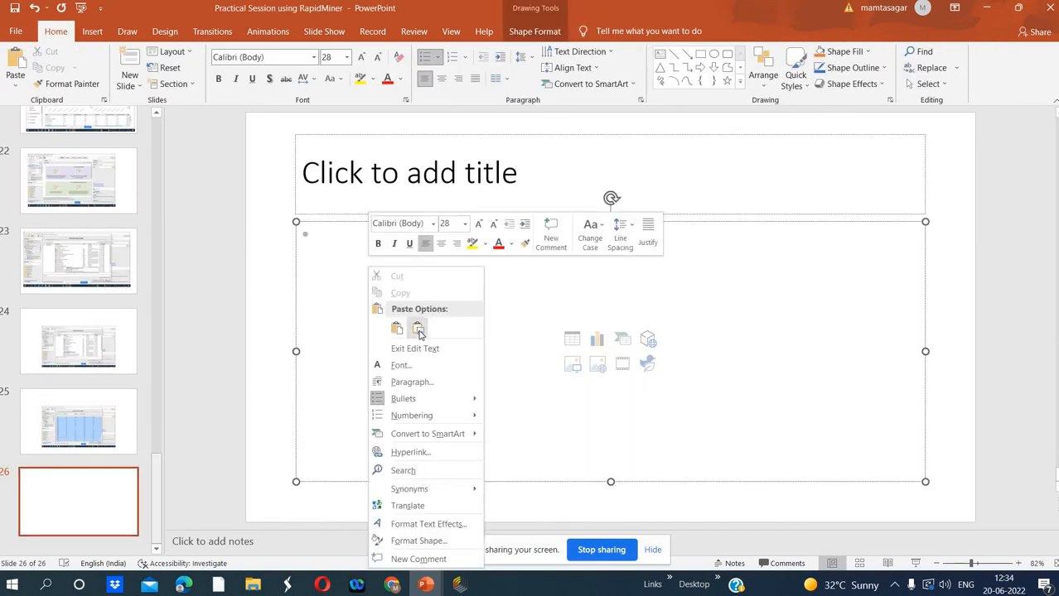
{"action": "left_click", "coordinate": [419, 331]}
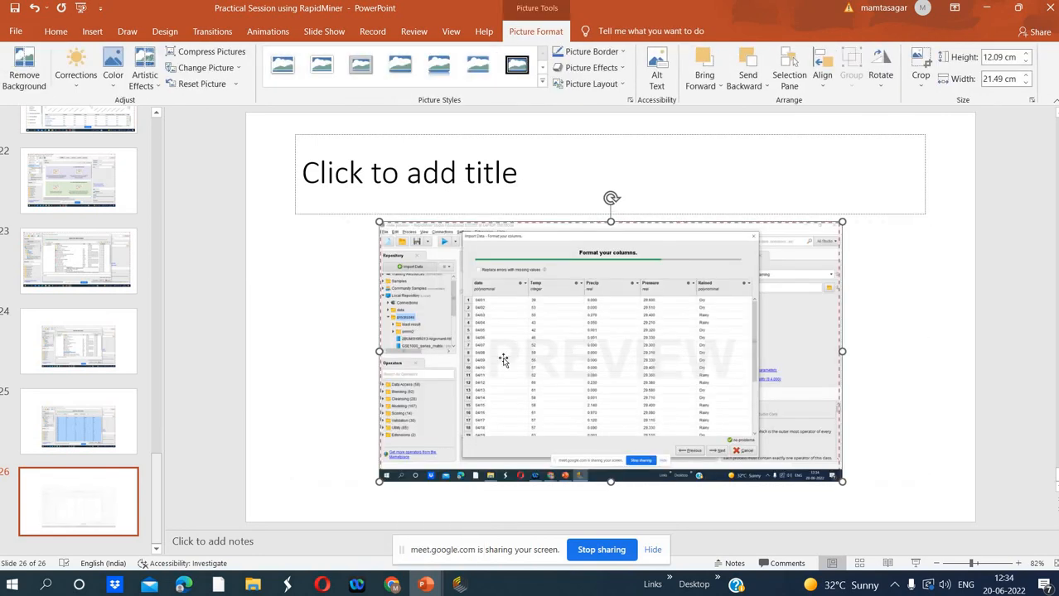
Return to RapidMiner, review the remaining rows of the column preview and proceed to the storage location
{"action": "left_click", "coordinate": [457, 586]}
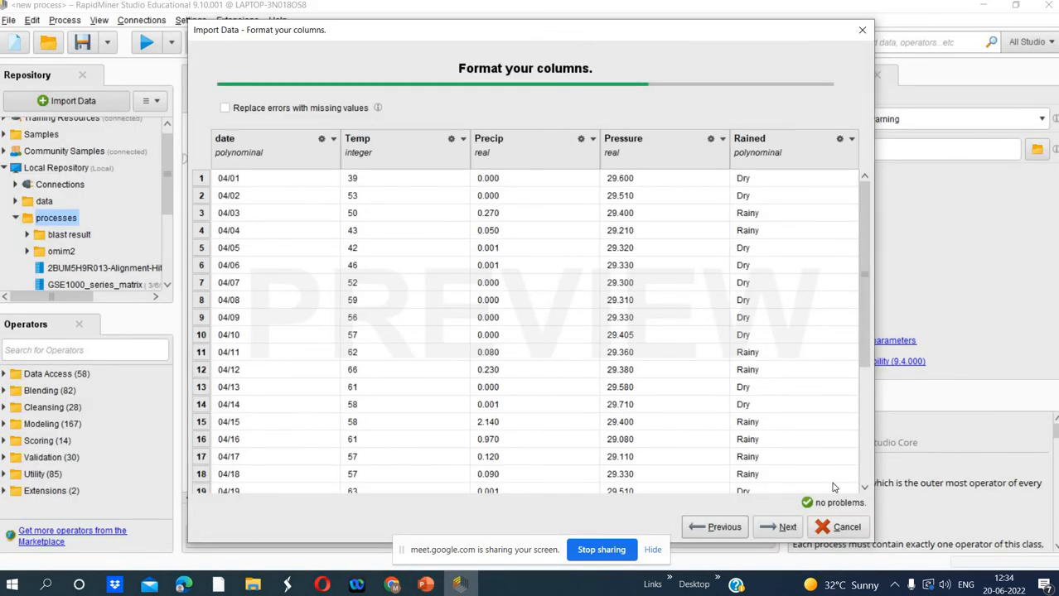
{"action": "scroll", "coordinate": [866, 473], "scroll_direction": "down", "scroll_amount": 5}
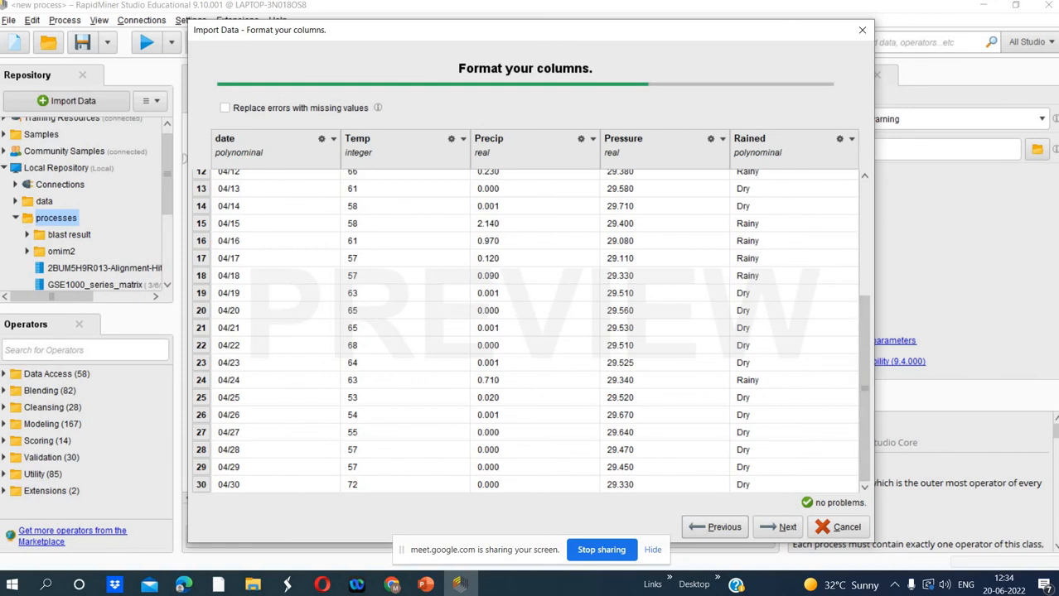
{"action": "left_click", "coordinate": [783, 528]}
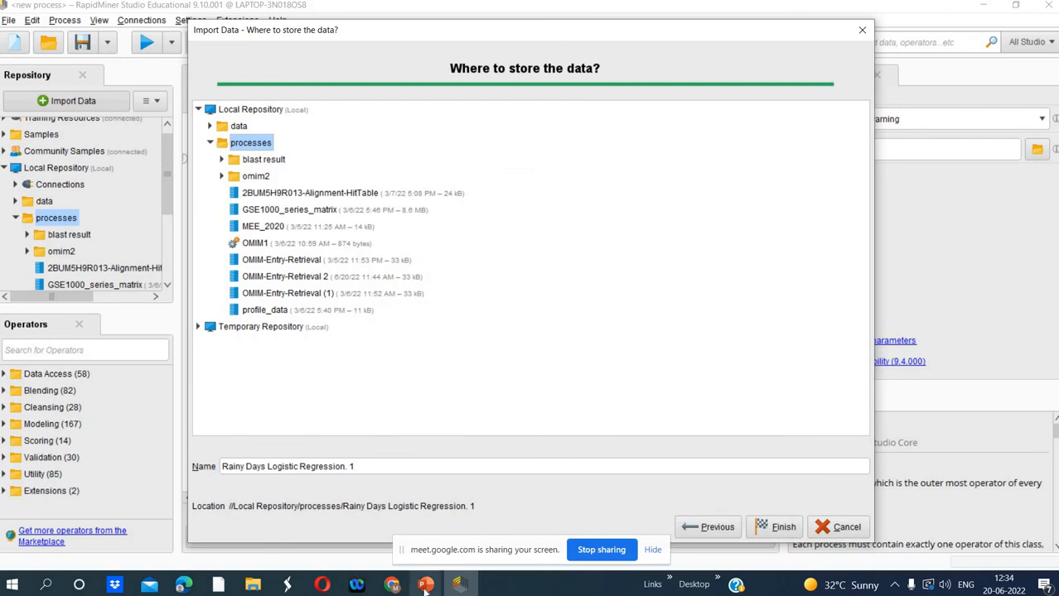
Switch to PowerPoint and paste the storage location screenshot as a picture on a new slide after the column formatting slide
{"action": "mouse_move", "coordinate": [427, 585]}
{"action": "left_click", "coordinate": [602, 512]}
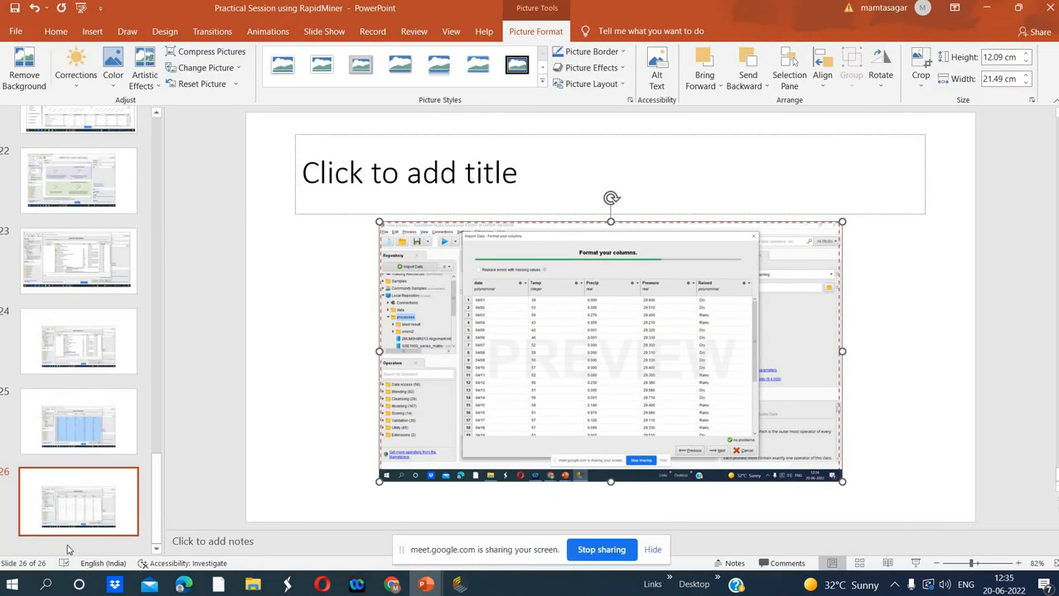
{"action": "left_click", "coordinate": [68, 550]}
{"action": "right_click", "coordinate": [68, 548]}
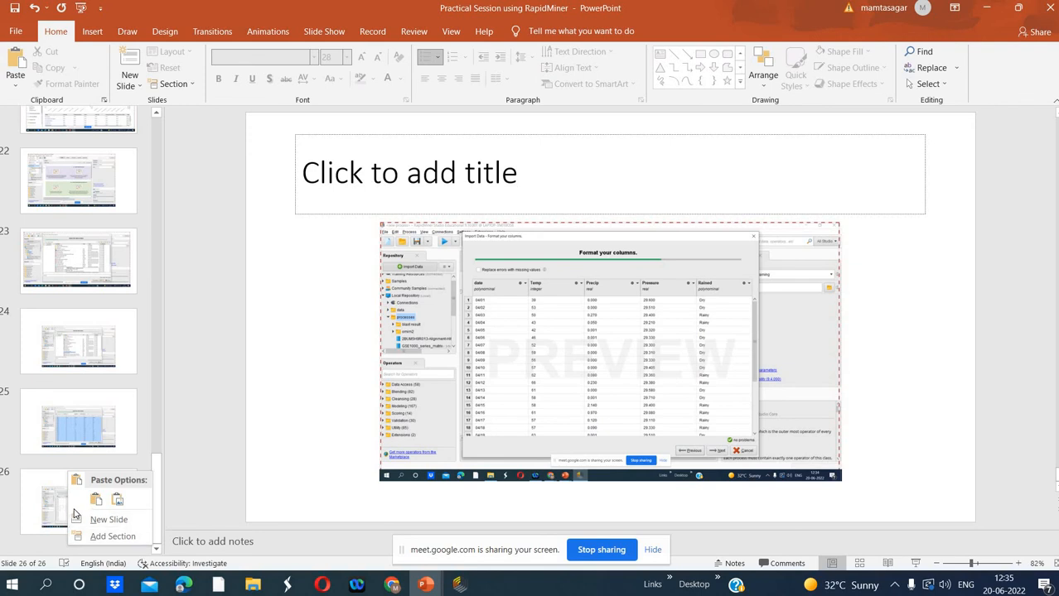
{"action": "left_click", "coordinate": [83, 520]}
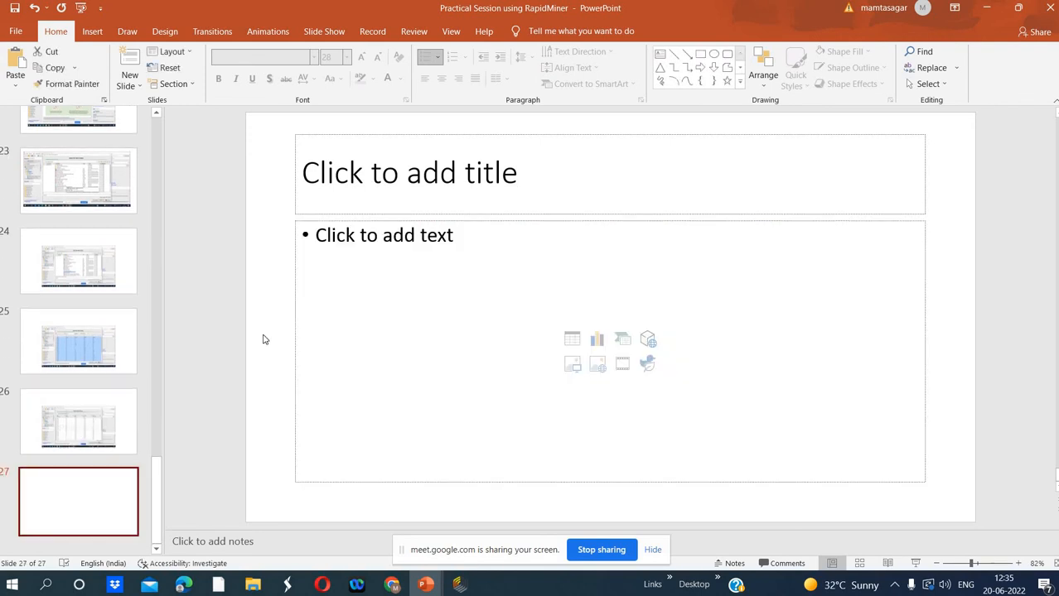
{"action": "right_click", "coordinate": [314, 279]}
{"action": "left_click", "coordinate": [363, 329]}
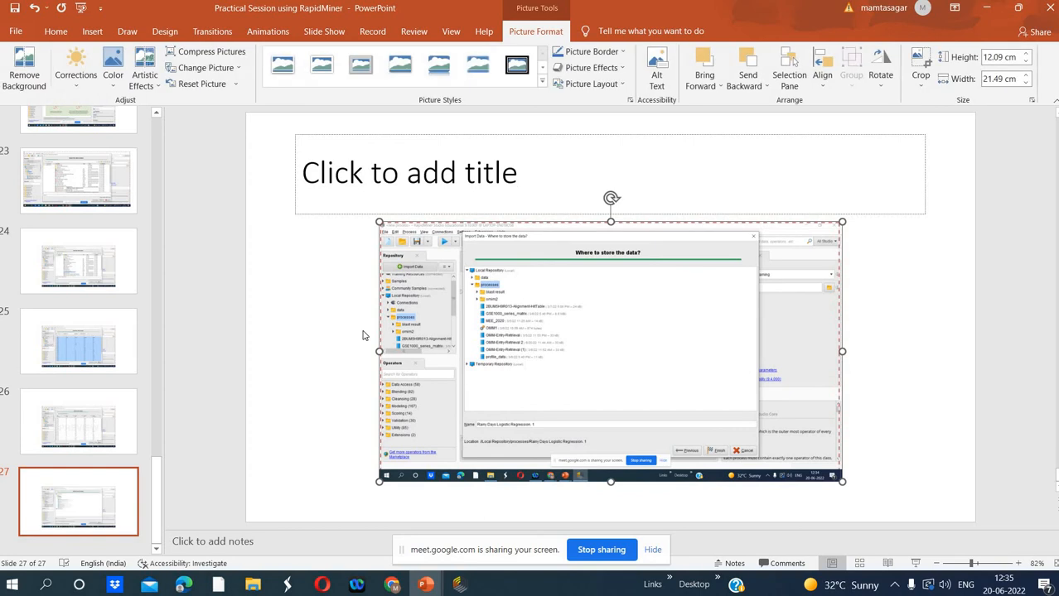
In RapidMiner, store Rainy Days Logistic Regression. 1 in the data folder of the Local Repository and finish the import
{"action": "left_click", "coordinate": [460, 586]}
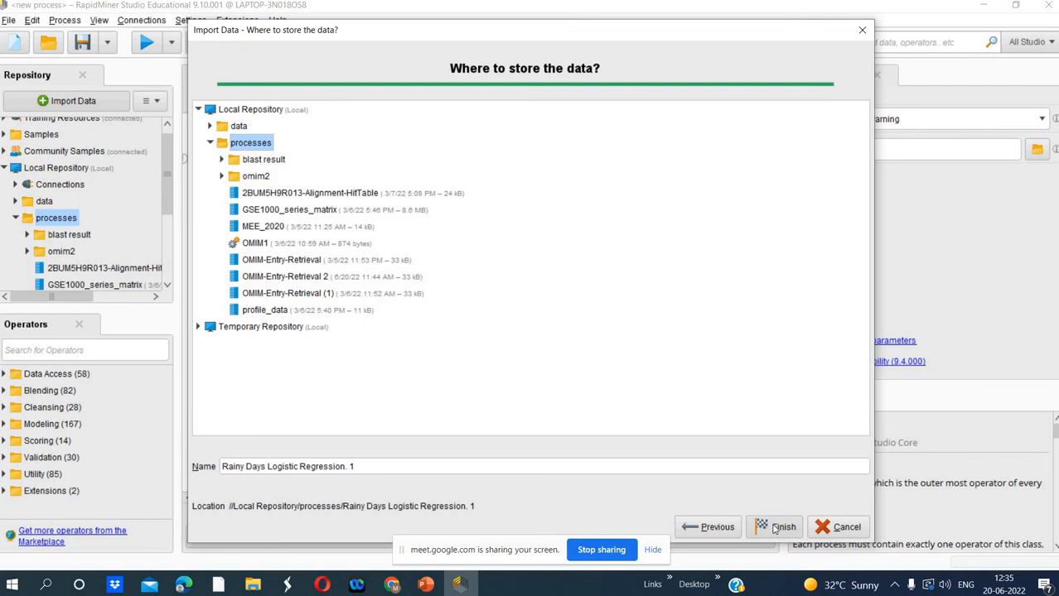
{"action": "left_click", "coordinate": [237, 126]}
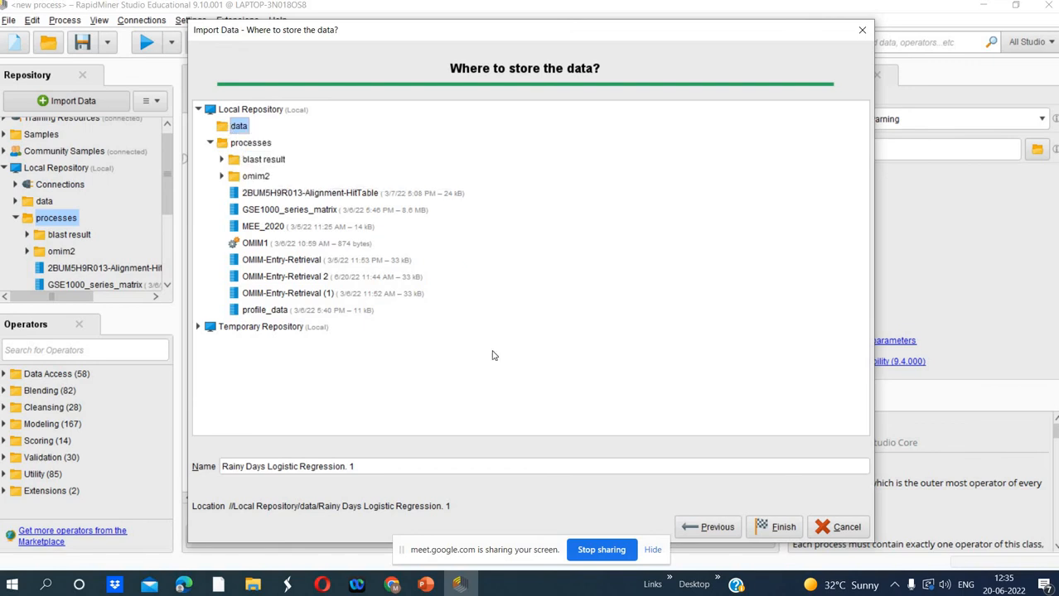
{"action": "left_click", "coordinate": [779, 530]}
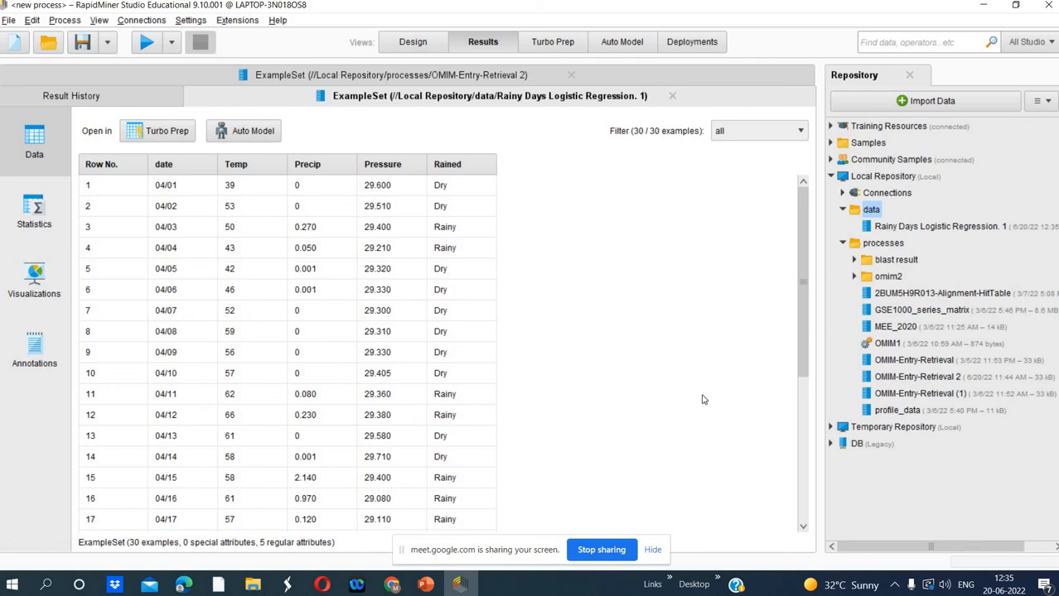
{"action": "mouse_move", "coordinate": [459, 583]}
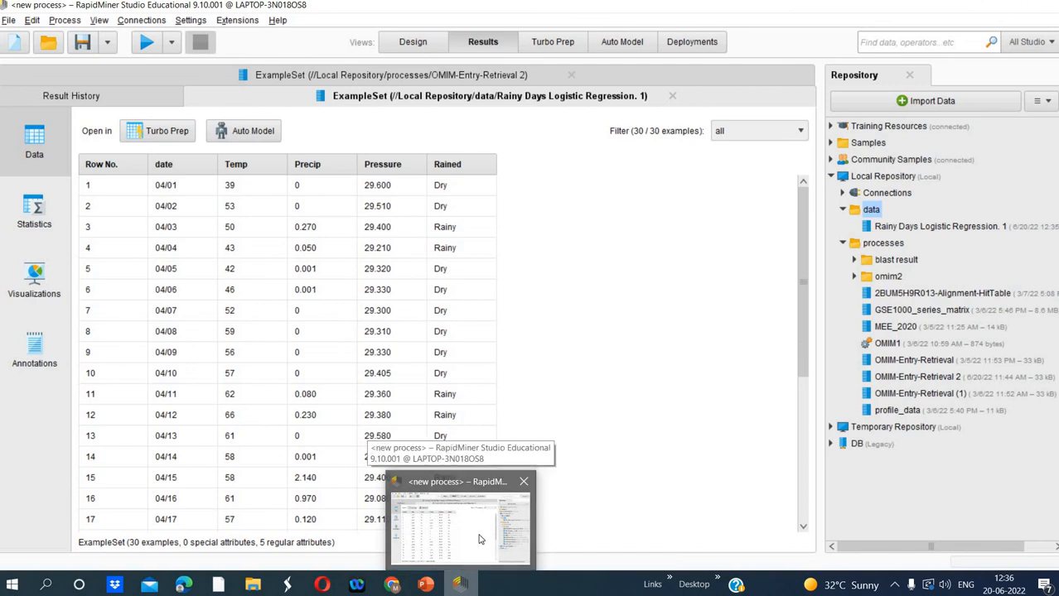
{"action": "mouse_move", "coordinate": [397, 585]}
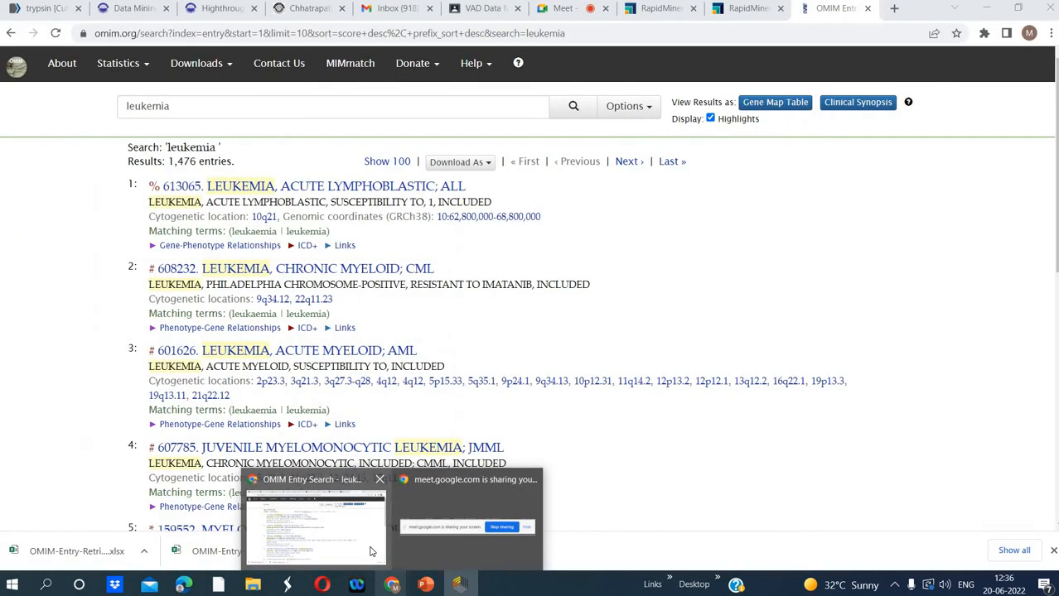
{"action": "left_click", "coordinate": [371, 552]}
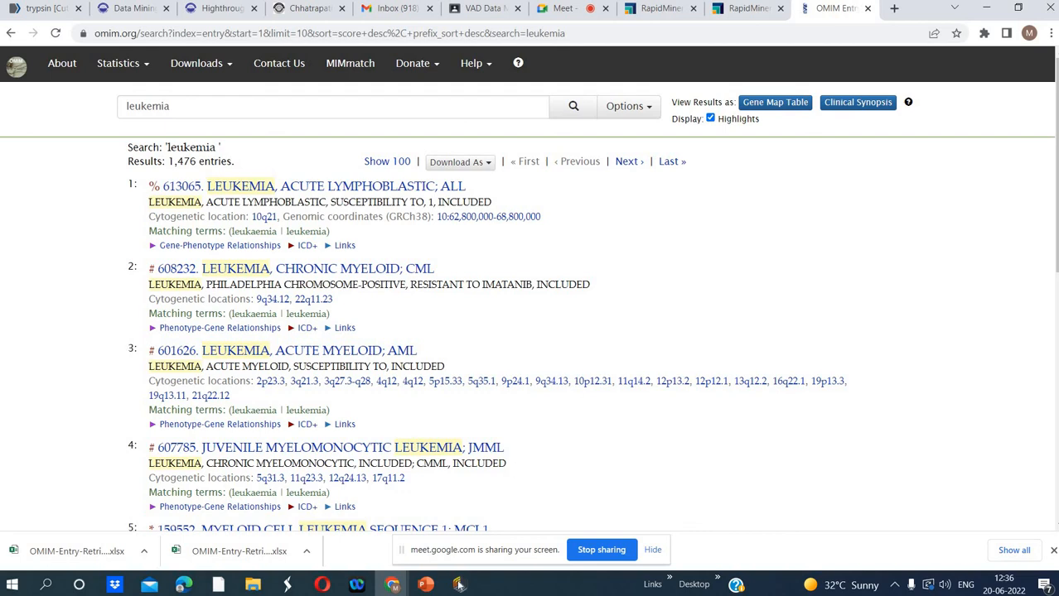
{"action": "left_click", "coordinate": [464, 520]}
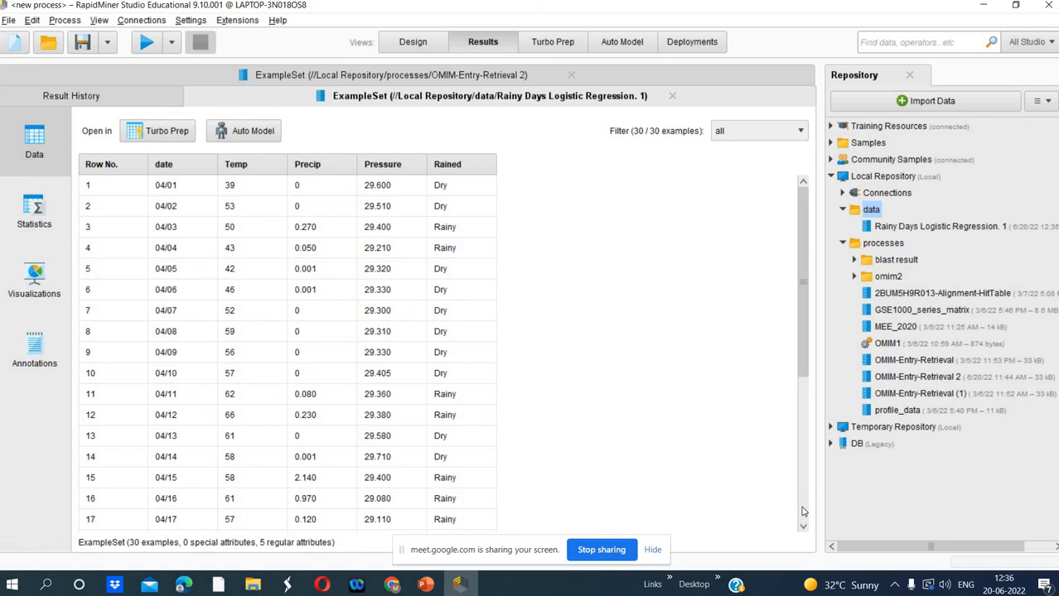
{"action": "mouse_move", "coordinate": [468, 587]}
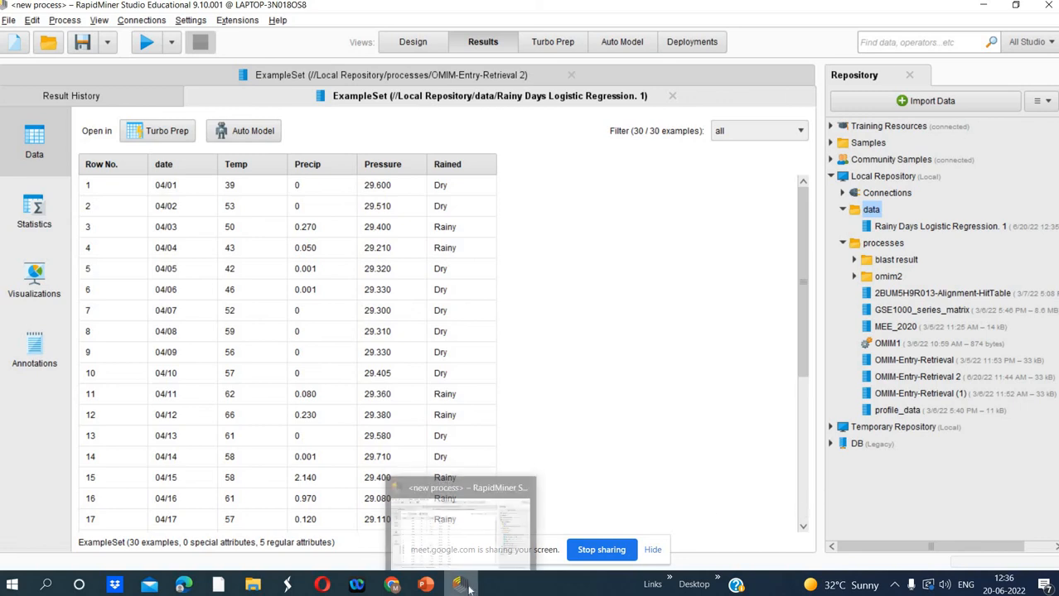
{"action": "left_click", "coordinate": [462, 539]}
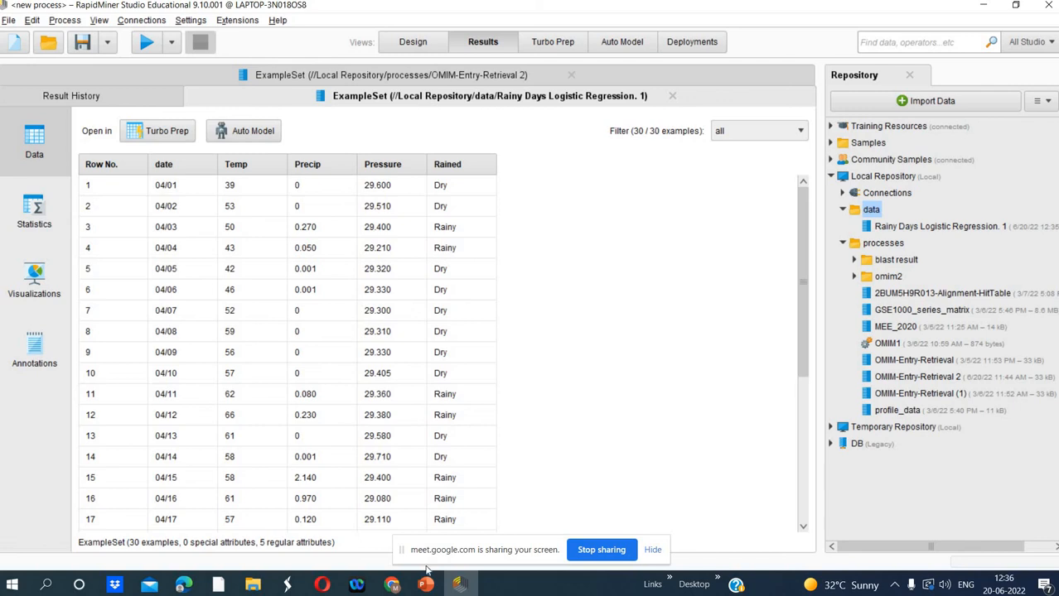
In PowerPoint, paste the imported data table screenshot as a picture on a new last slide and stretch its height to 14.54 cm
{"action": "mouse_move", "coordinate": [425, 580]}
{"action": "left_click", "coordinate": [563, 507]}
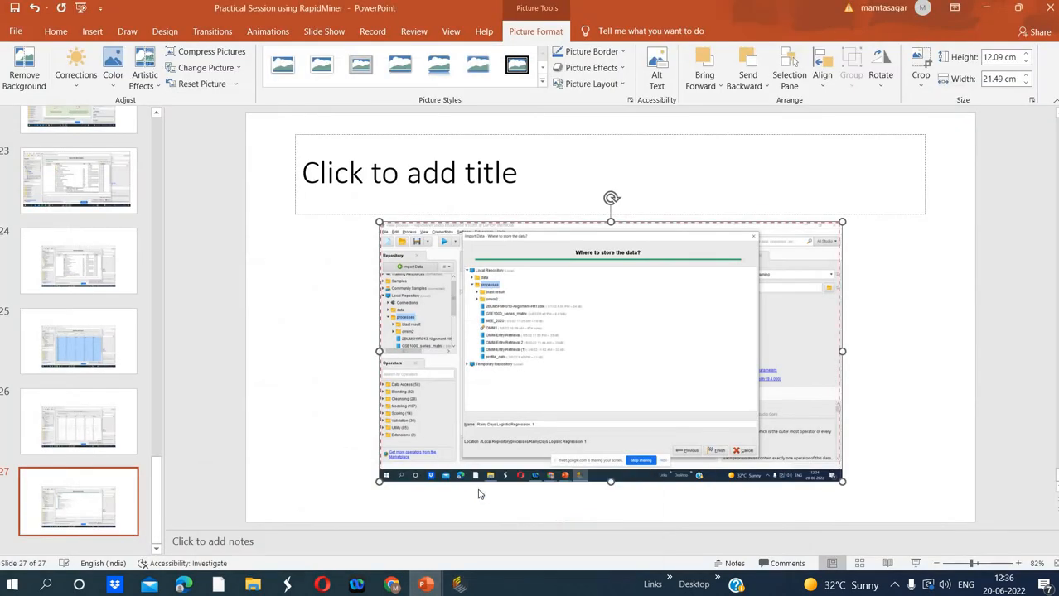
{"action": "right_click", "coordinate": [115, 546]}
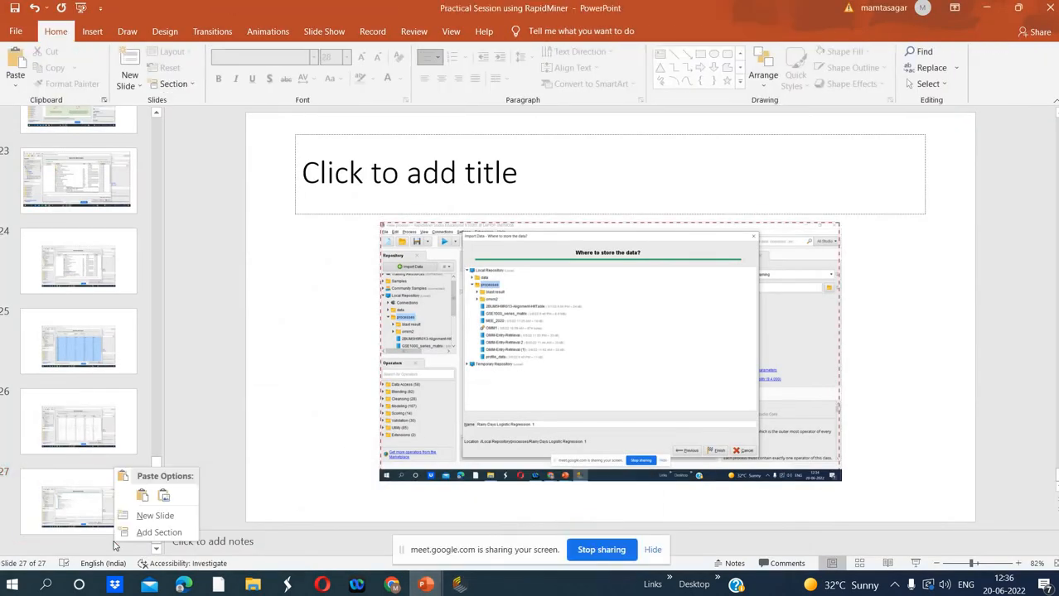
{"action": "left_click", "coordinate": [130, 516]}
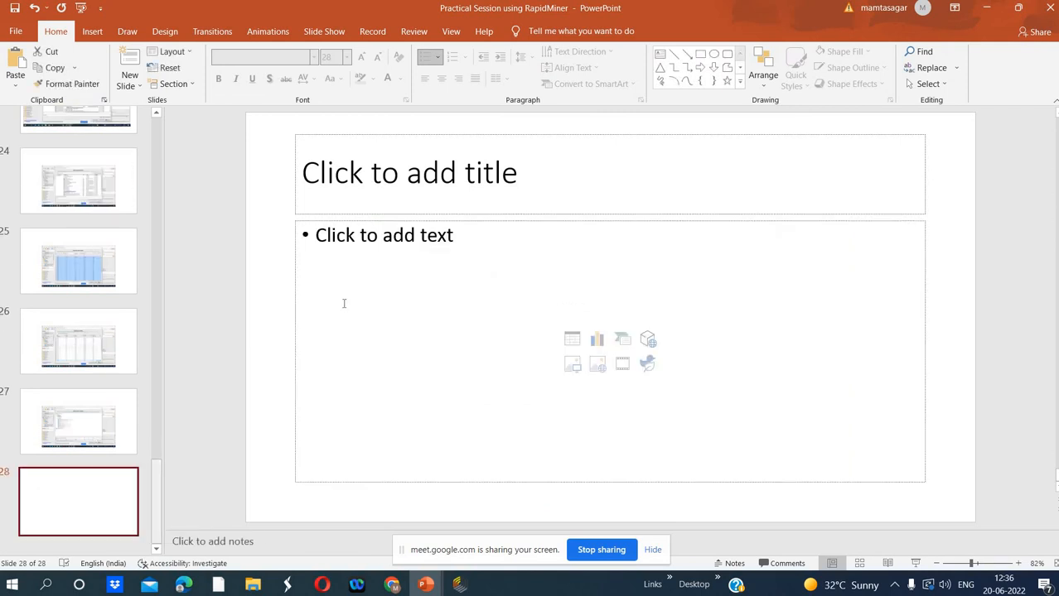
{"action": "left_click", "coordinate": [364, 270]}
{"action": "right_click", "coordinate": [365, 268]}
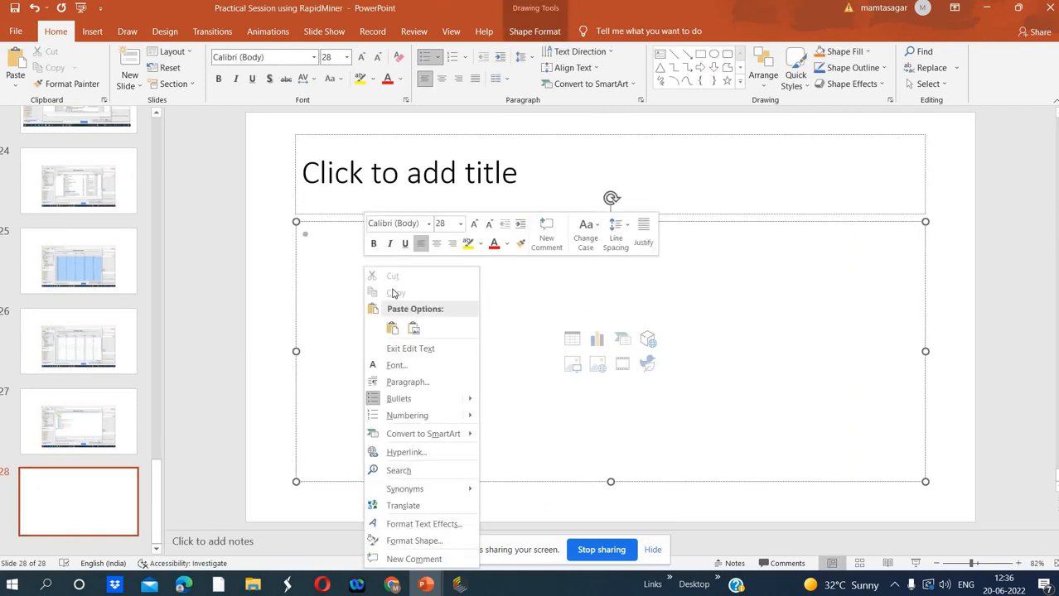
{"action": "left_click", "coordinate": [413, 329]}
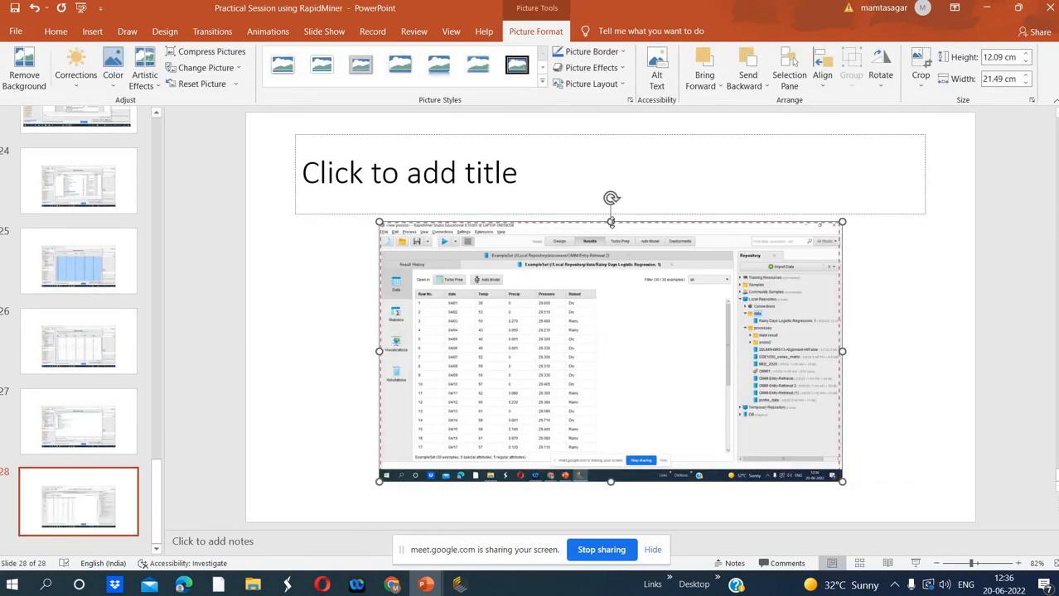
{"action": "left_click_drag", "start_coordinate": [611, 222], "coordinate": [611, 169]}
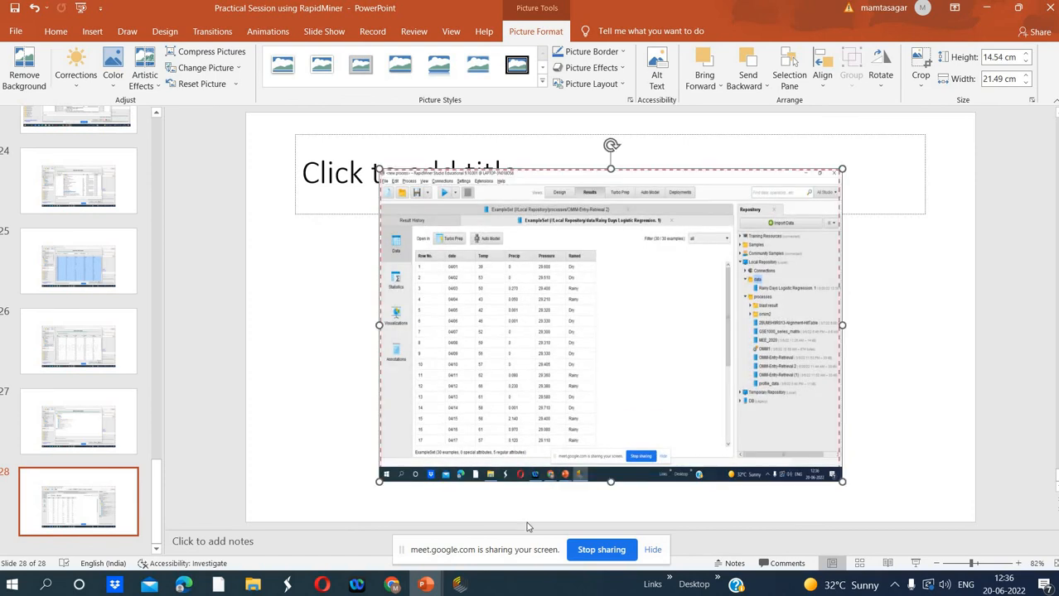
Return to RapidMiner and open the attribute statistics of the Rainy Days Logistic Regression. 1 example set
{"action": "left_click", "coordinate": [468, 590]}
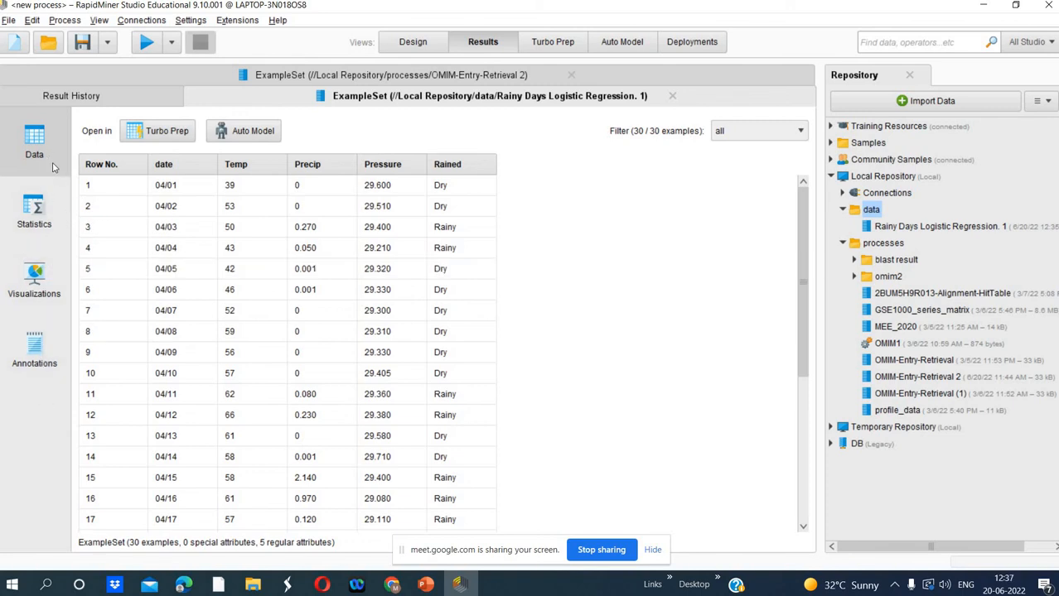
{"action": "left_click", "coordinate": [34, 214]}
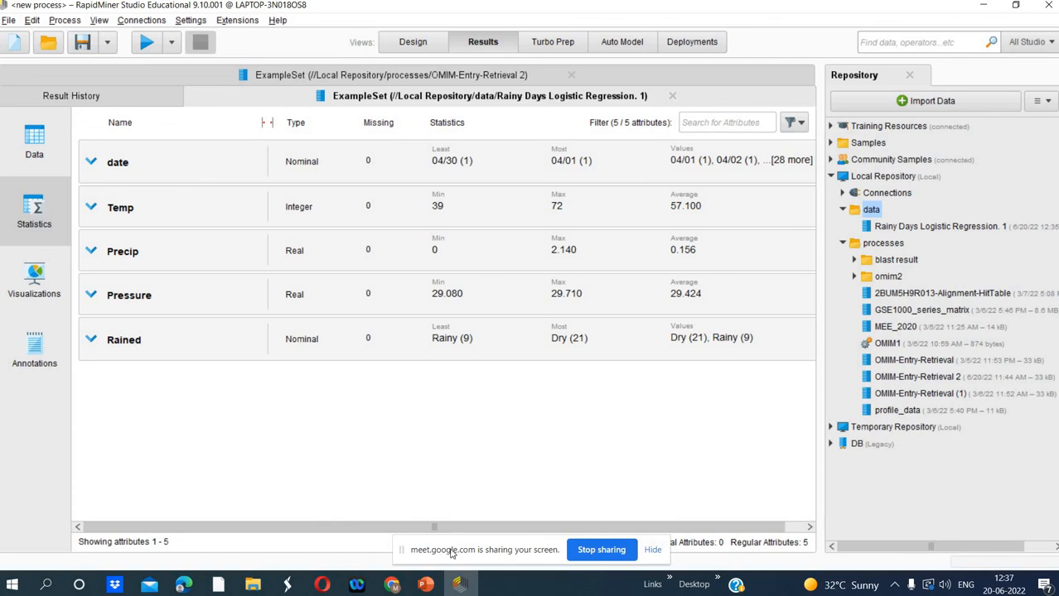
Switch to PowerPoint and paste the attribute statistics screenshot as a picture on a new slide after the data table slide
{"action": "mouse_move", "coordinate": [427, 585]}
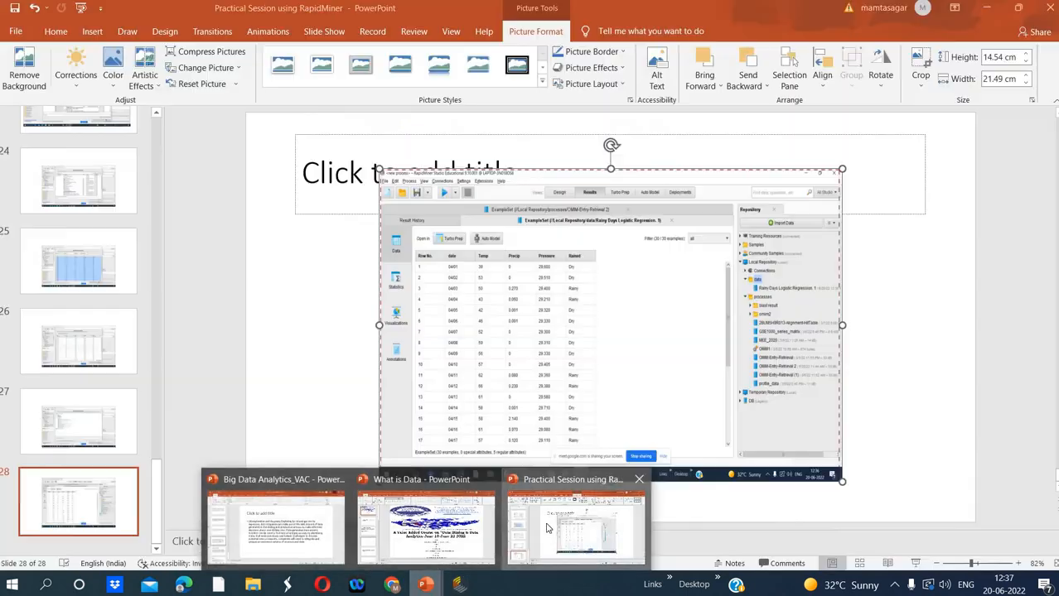
{"action": "left_click", "coordinate": [679, 517]}
{"action": "right_click", "coordinate": [93, 549]}
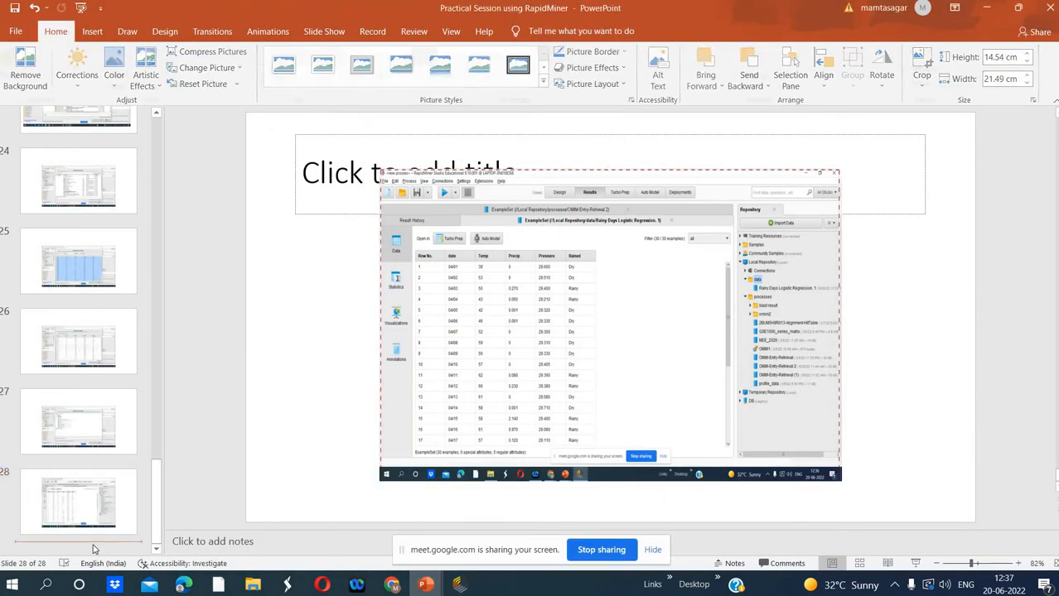
{"action": "left_click", "coordinate": [120, 520]}
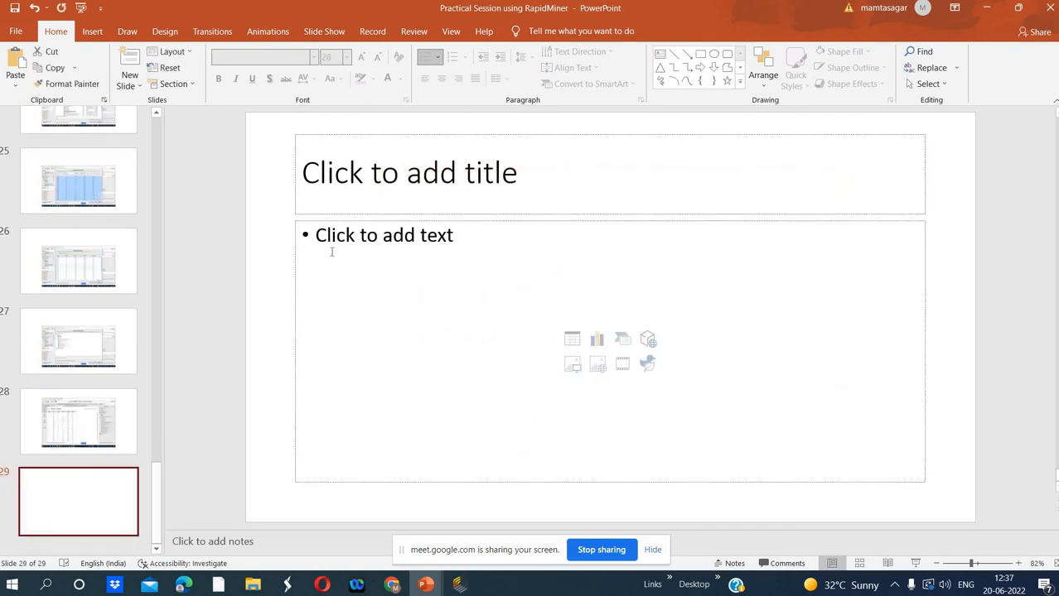
{"action": "left_click", "coordinate": [335, 249]}
{"action": "right_click", "coordinate": [329, 246]}
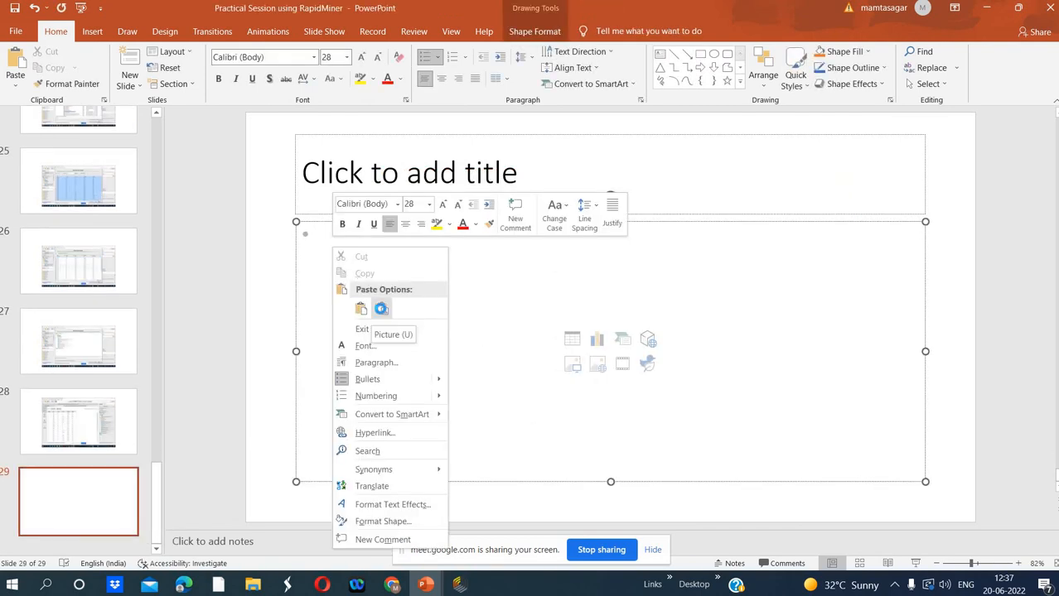
{"action": "left_click", "coordinate": [379, 308]}
Return to RapidMiner, review the example set's data rows through the last row, and reopen its attribute statistics
{"action": "left_click", "coordinate": [459, 585]}
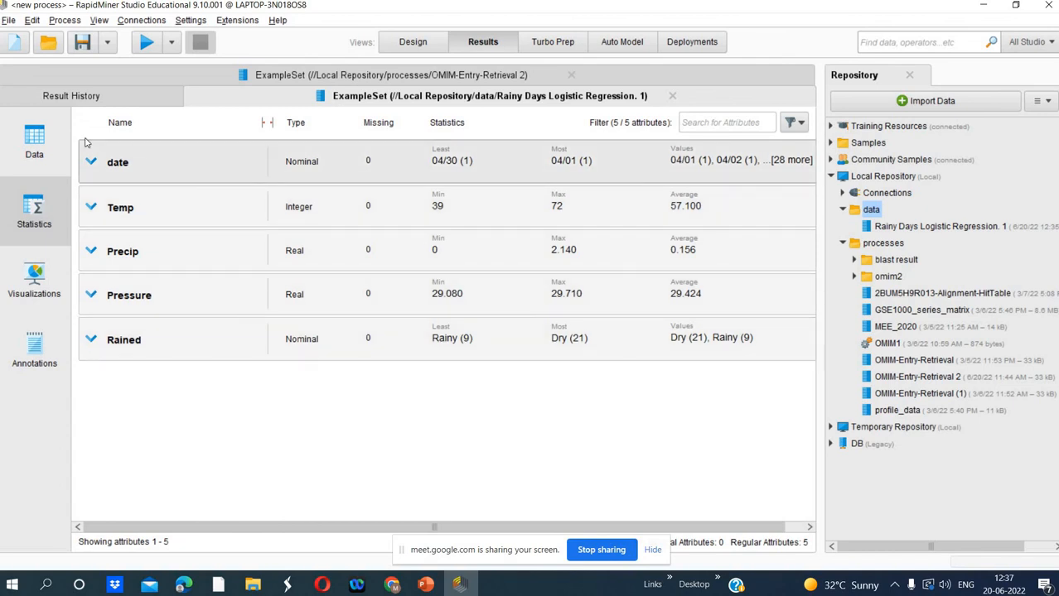
{"action": "left_click", "coordinate": [43, 141]}
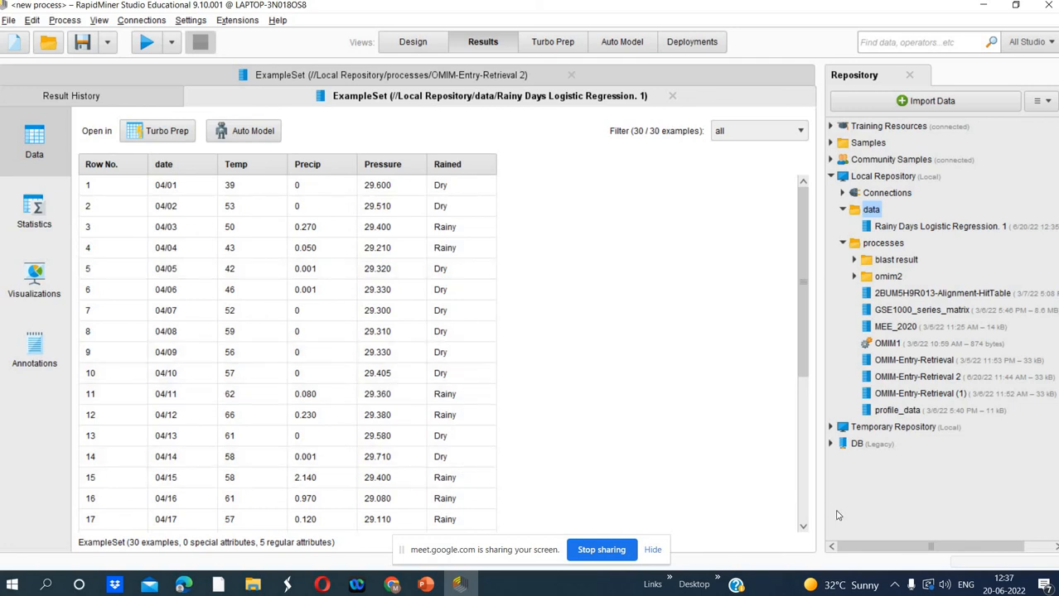
{"action": "left_click", "coordinate": [802, 515]}
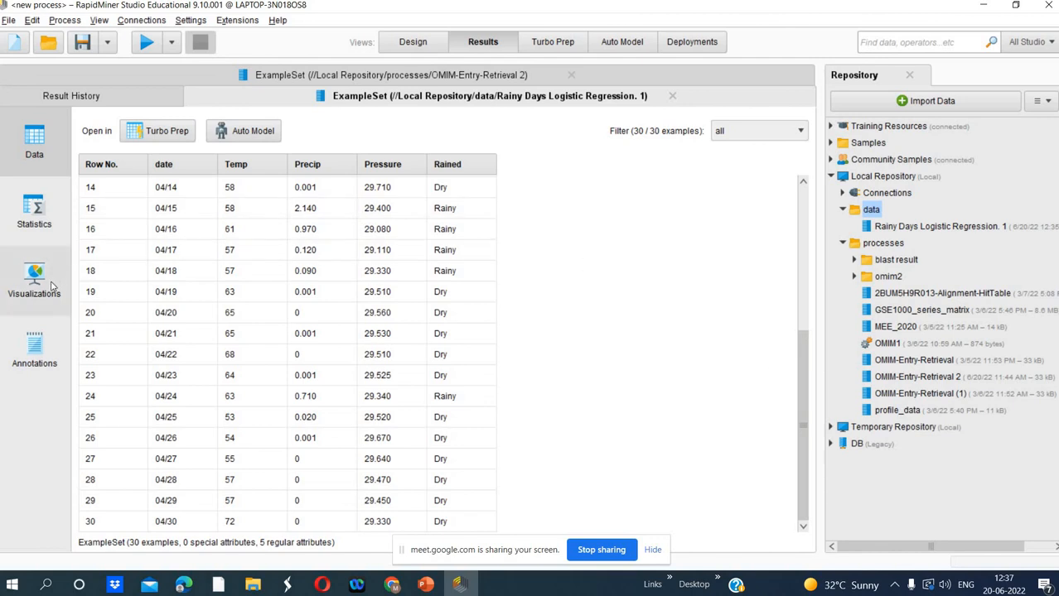
{"action": "left_click", "coordinate": [40, 238]}
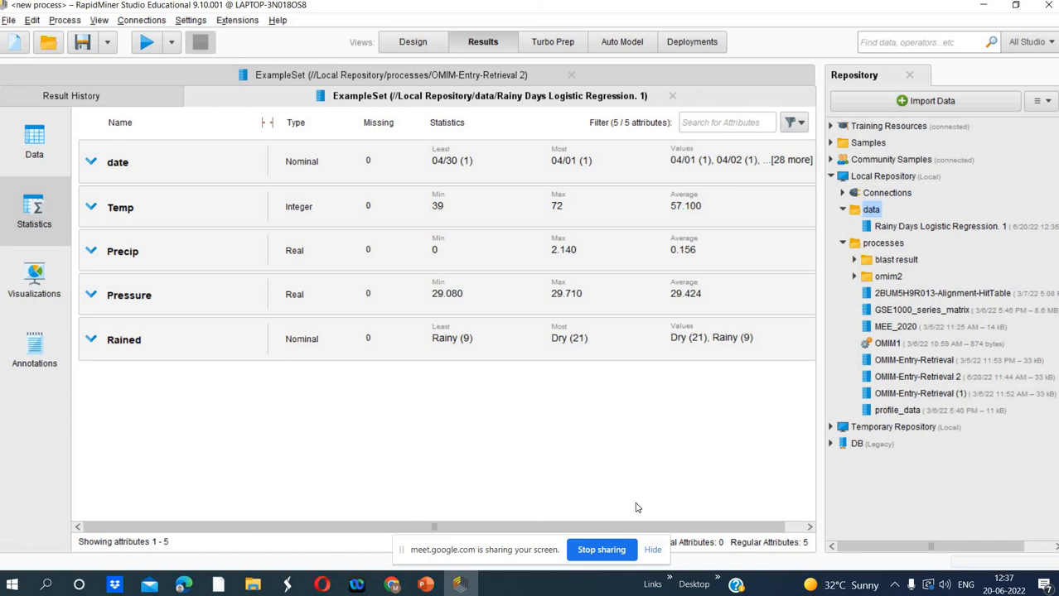
In PowerPoint's Practical Session using RapidMiner presentation, enlarge the statistics screenshot to 16.8 cm high and 32.53 cm wide
{"action": "left_click", "coordinate": [423, 585]}
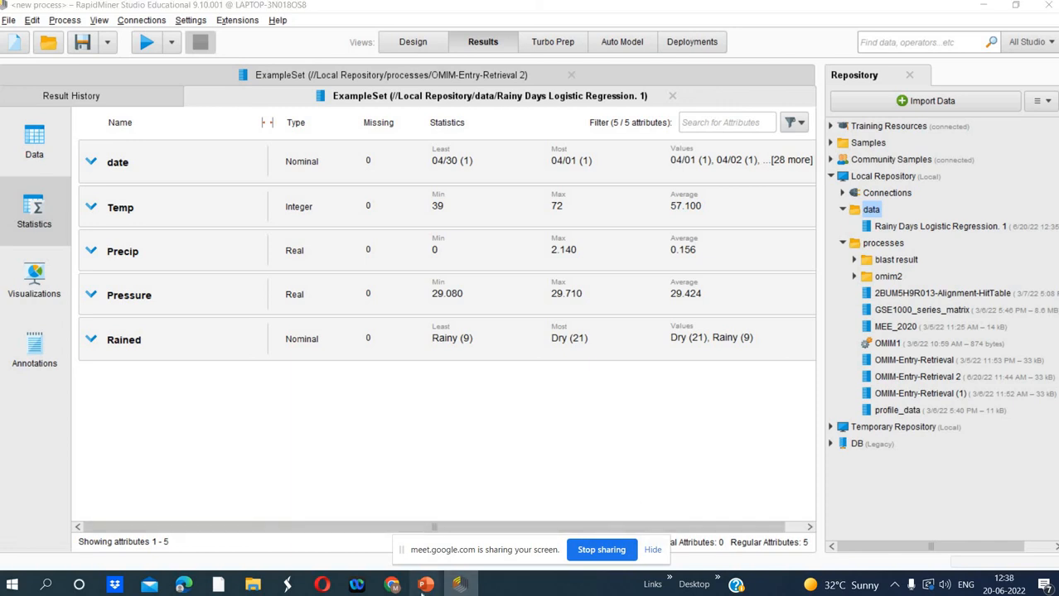
{"action": "mouse_move", "coordinate": [582, 506]}
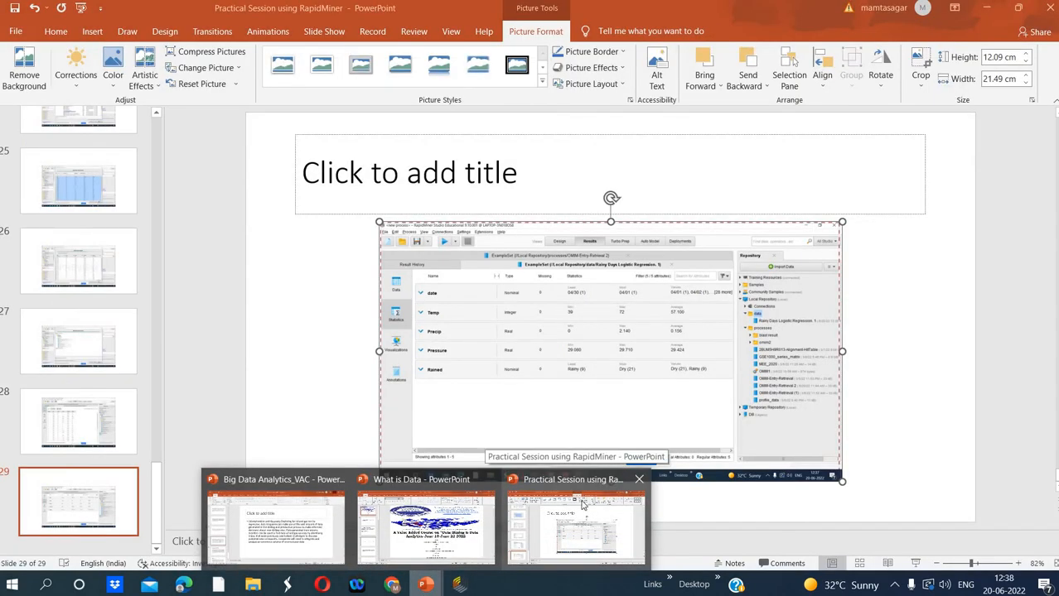
{"action": "left_click", "coordinate": [458, 585]}
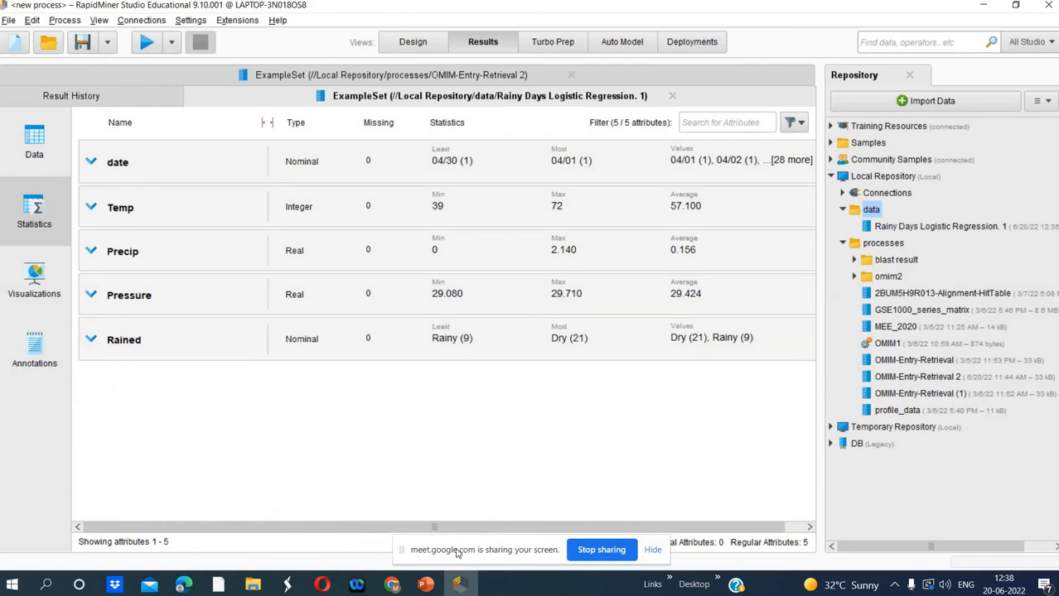
{"action": "mouse_move", "coordinate": [429, 585]}
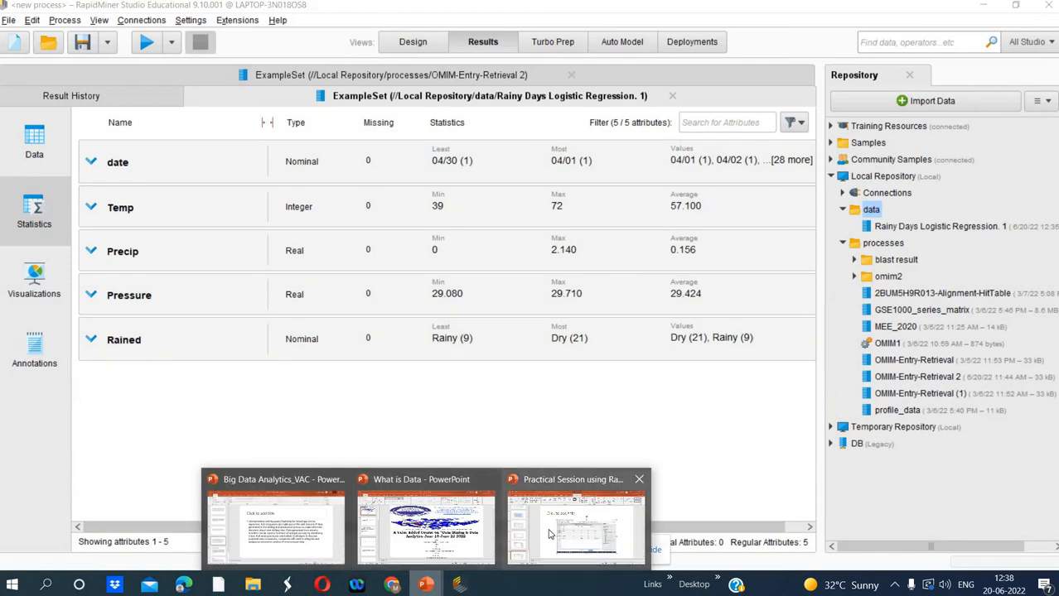
{"action": "mouse_move", "coordinate": [561, 481]}
{"action": "left_click", "coordinate": [571, 514]}
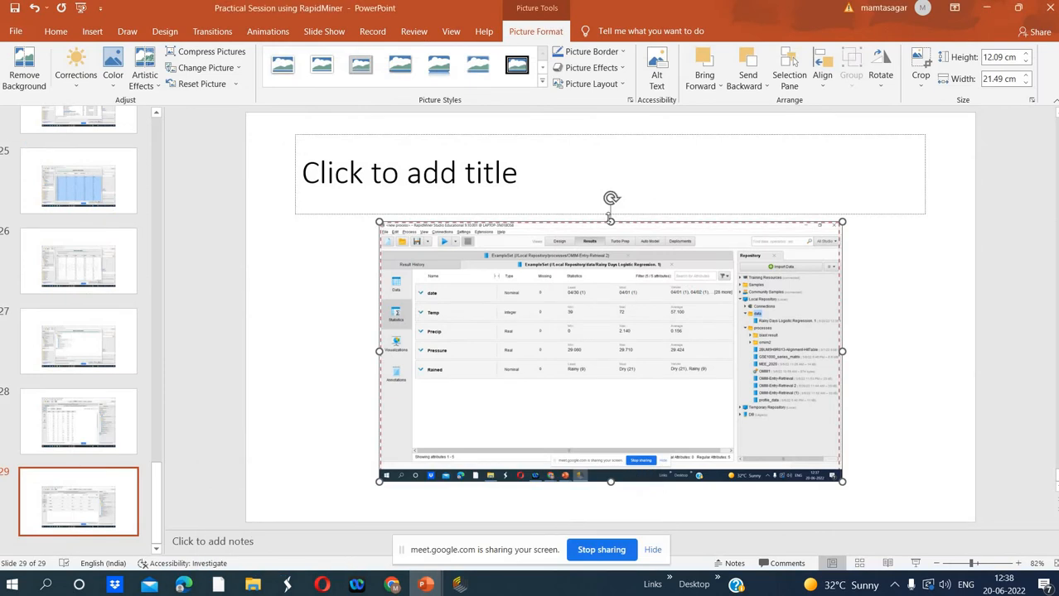
{"action": "left_click_drag", "start_coordinate": [609, 222], "coordinate": [609, 149]}
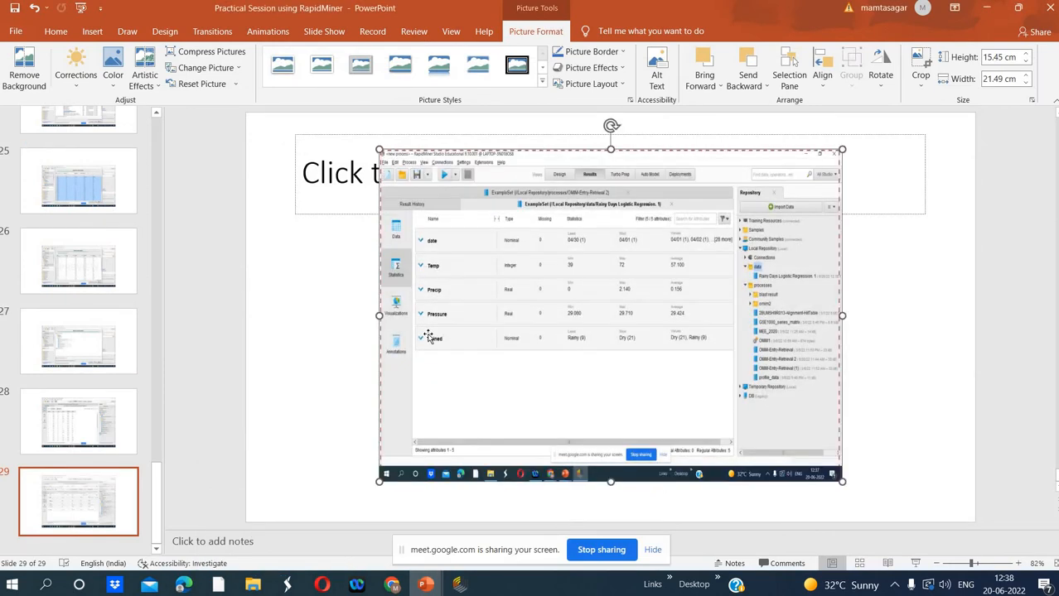
{"action": "left_click_drag", "start_coordinate": [374, 316], "coordinate": [264, 299]}
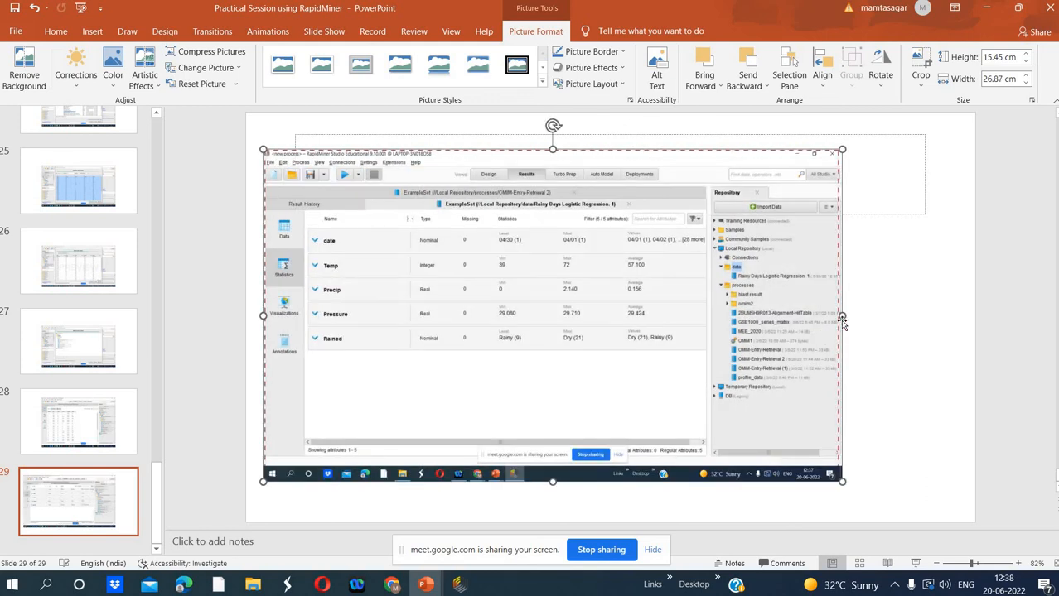
{"action": "left_click_drag", "start_coordinate": [844, 316], "coordinate": [964, 313]}
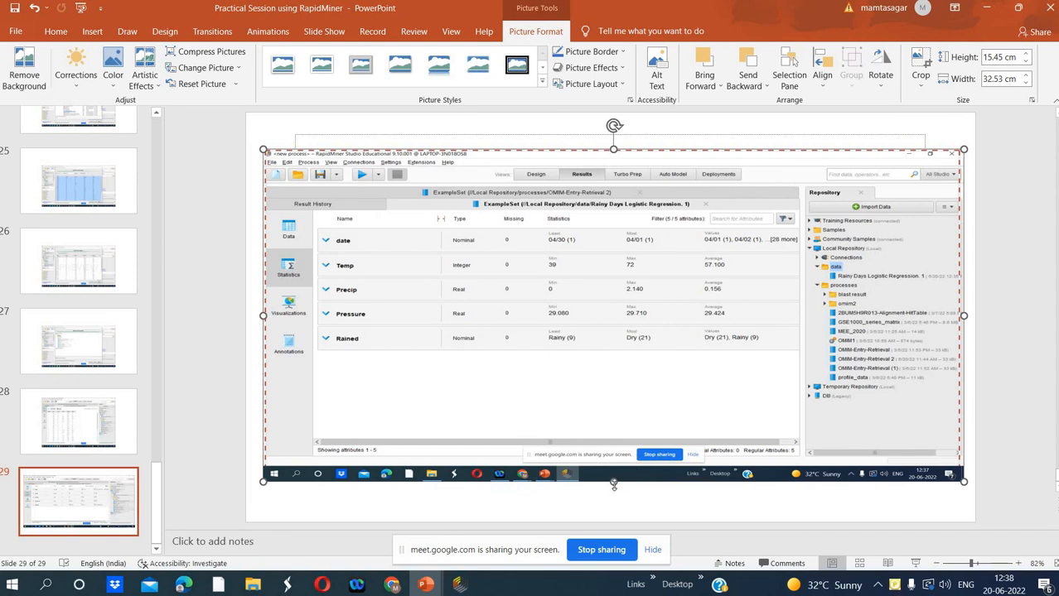
{"action": "left_click_drag", "start_coordinate": [611, 485], "coordinate": [613, 510]}
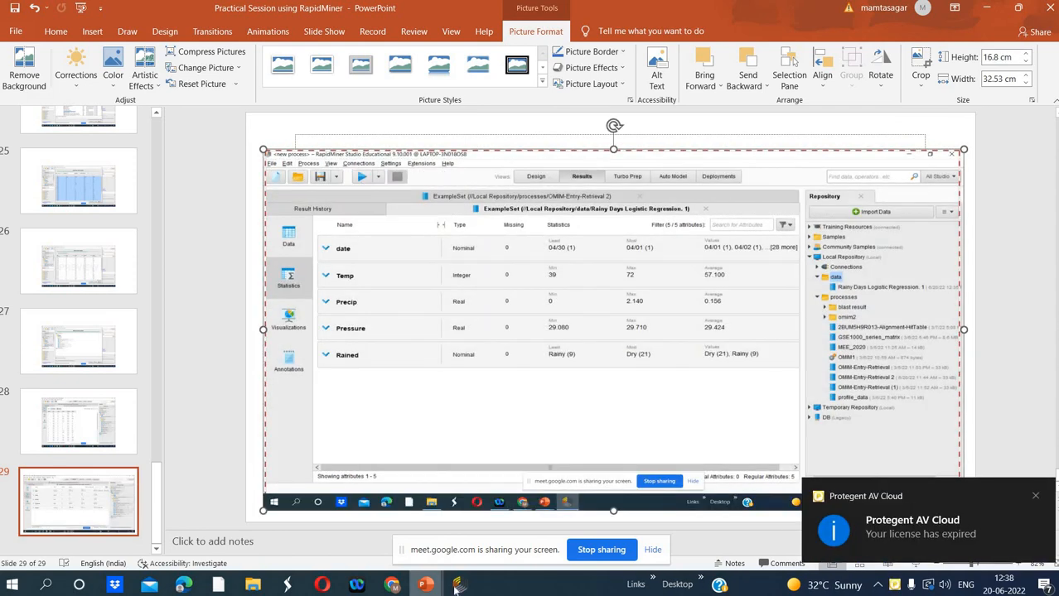
Open the example set's visualizations in RapidMiner and paste the line chart screenshot as a picture on a new last slide in PowerPoint
{"action": "left_click", "coordinate": [458, 585]}
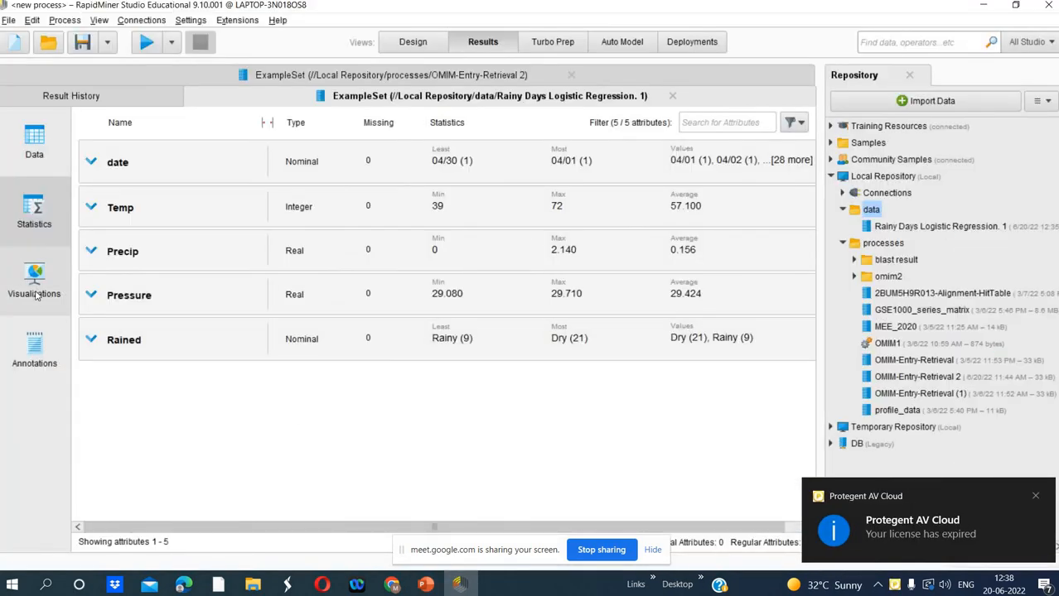
{"action": "left_click", "coordinate": [33, 299]}
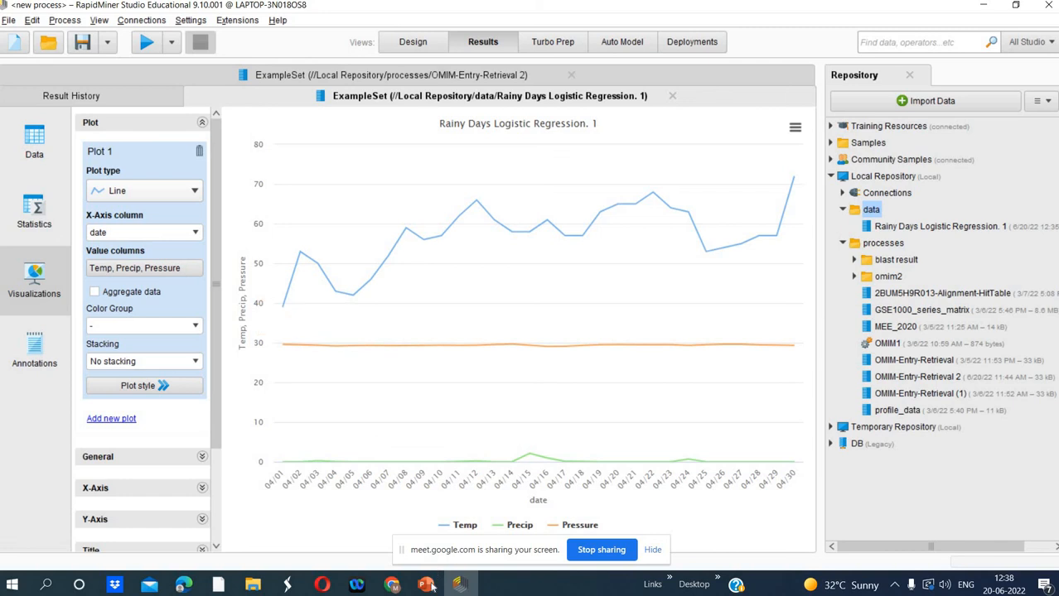
{"action": "mouse_move", "coordinate": [432, 586]}
{"action": "left_click", "coordinate": [582, 537]}
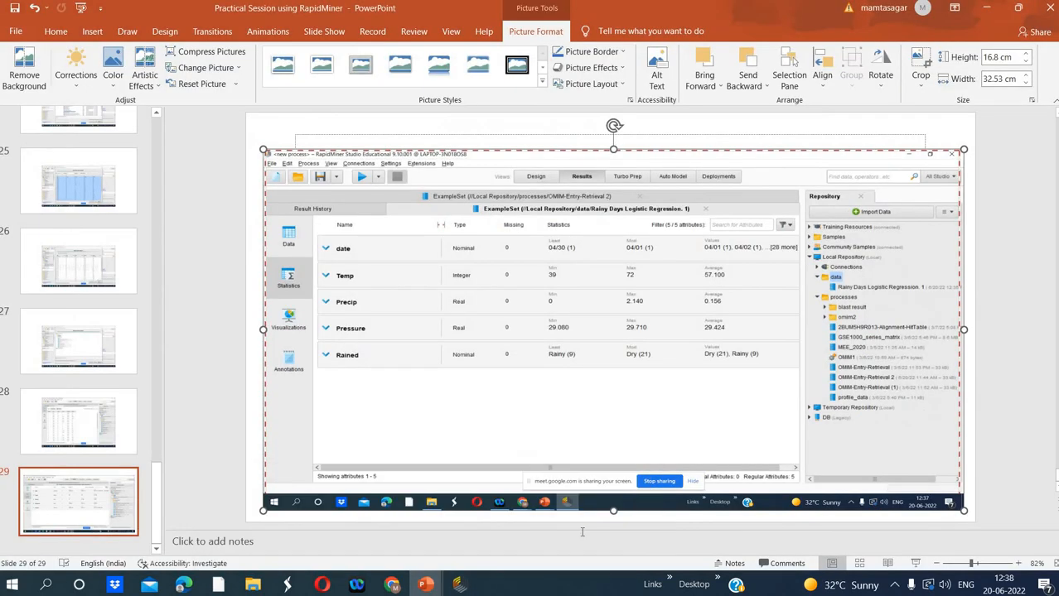
{"action": "right_click", "coordinate": [104, 548]}
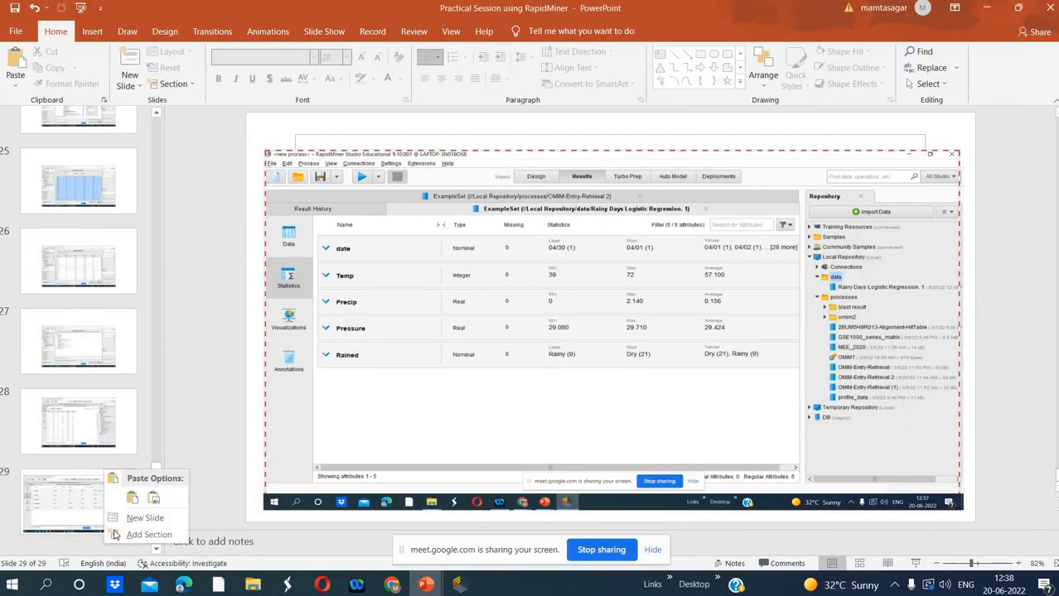
{"action": "left_click", "coordinate": [145, 518]}
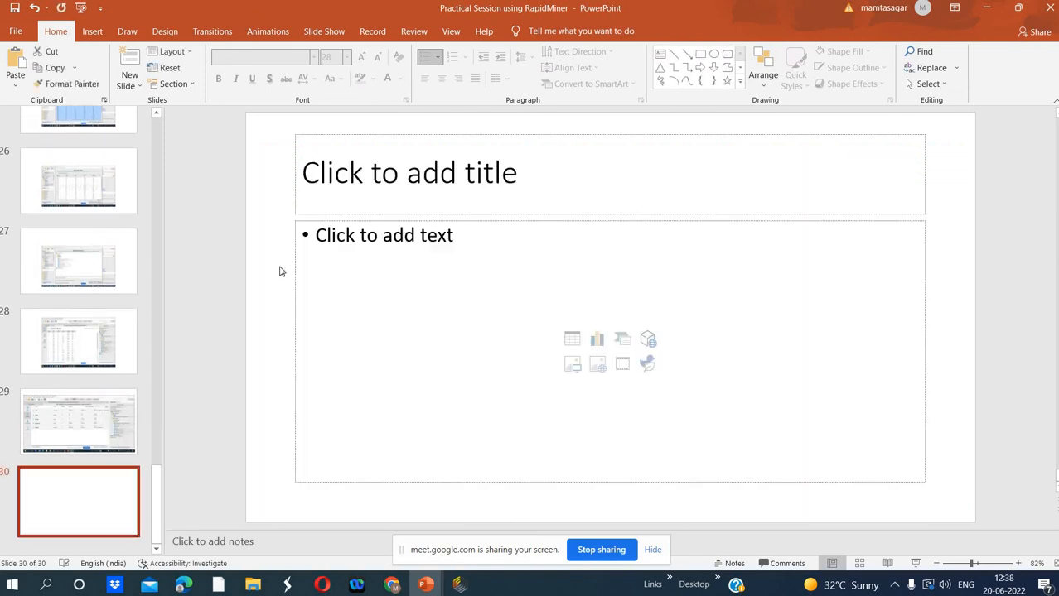
{"action": "left_click", "coordinate": [315, 237]}
{"action": "right_click", "coordinate": [316, 239]}
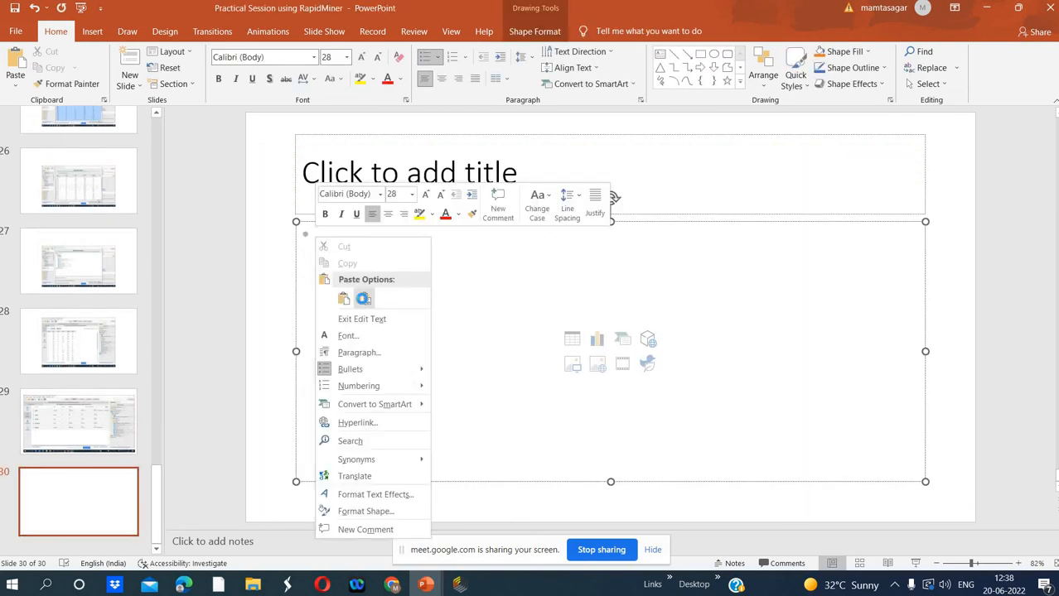
{"action": "left_click", "coordinate": [365, 300]}
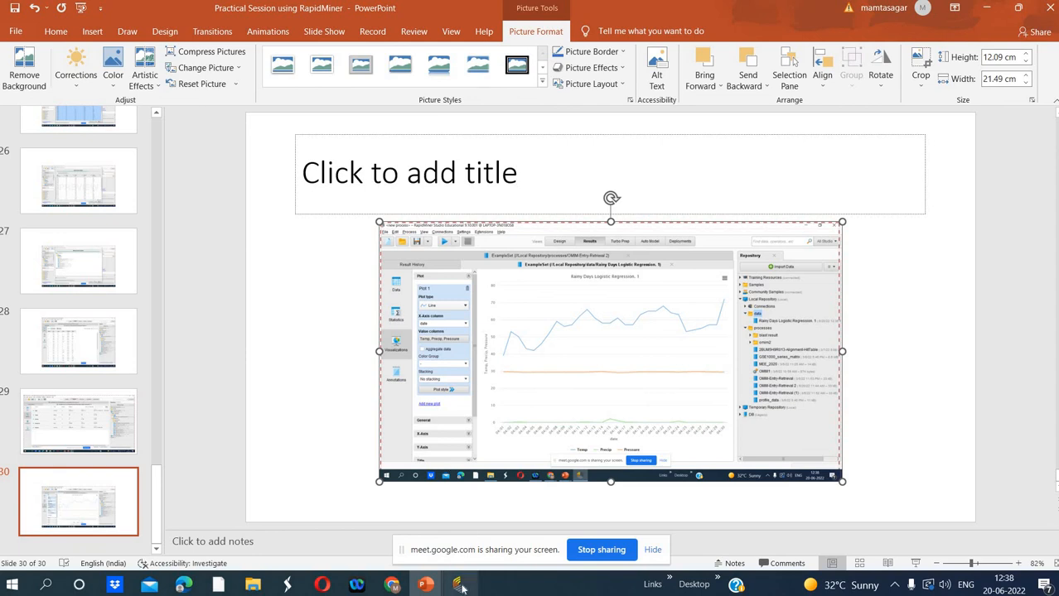
In RapidMiner, view the example set's annotations and return to the line chart, showing the plot settings from Value columns down to Tooltip
{"action": "left_click", "coordinate": [459, 583]}
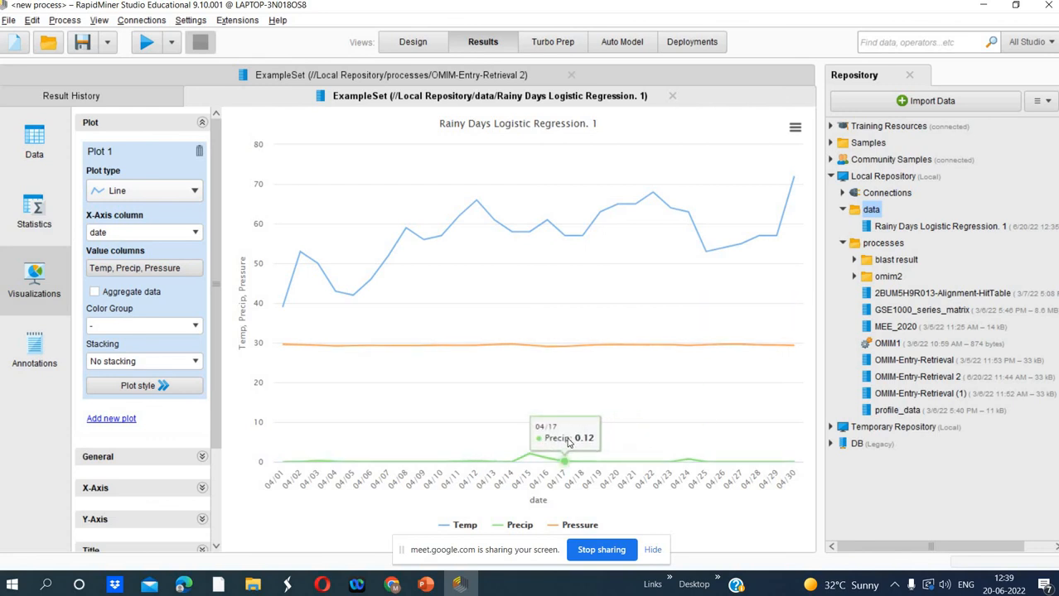
{"action": "key", "text": "Up"}
{"action": "left_click", "coordinate": [34, 350]}
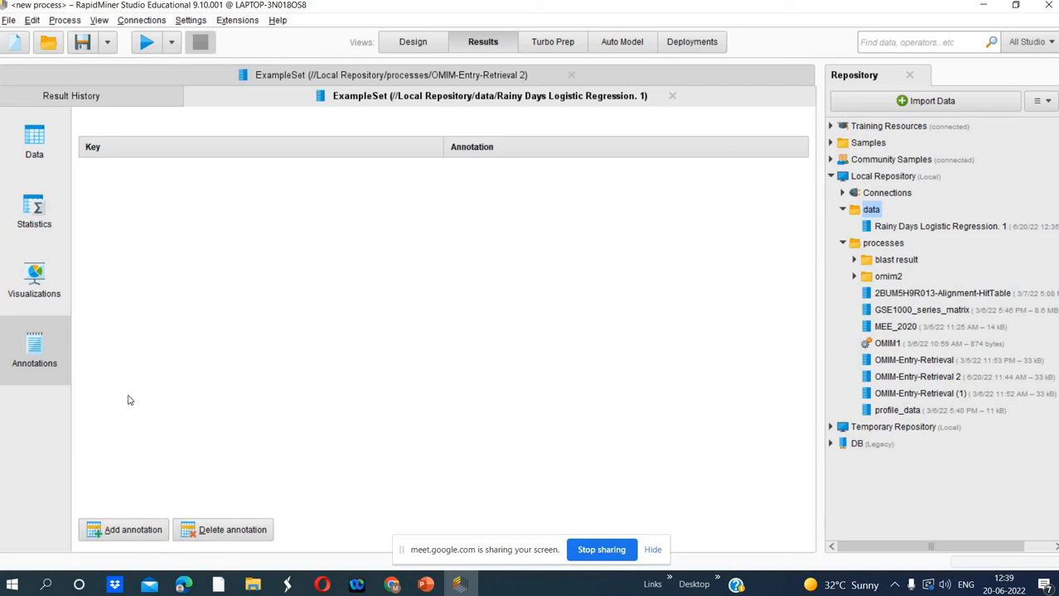
{"action": "left_click", "coordinate": [46, 298]}
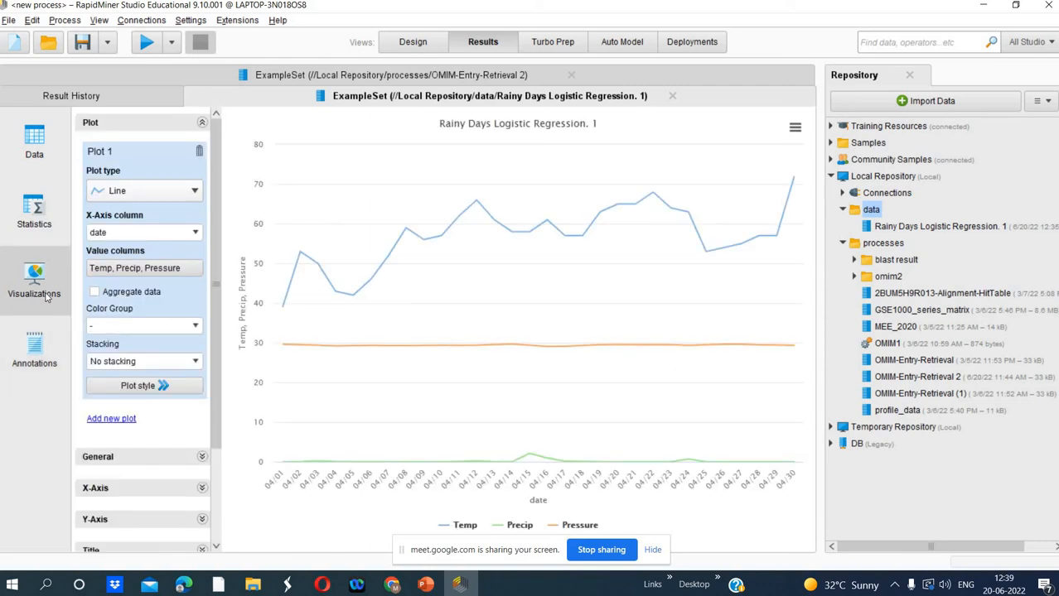
{"action": "left_click_drag", "start_coordinate": [217, 377], "coordinate": [231, 483]}
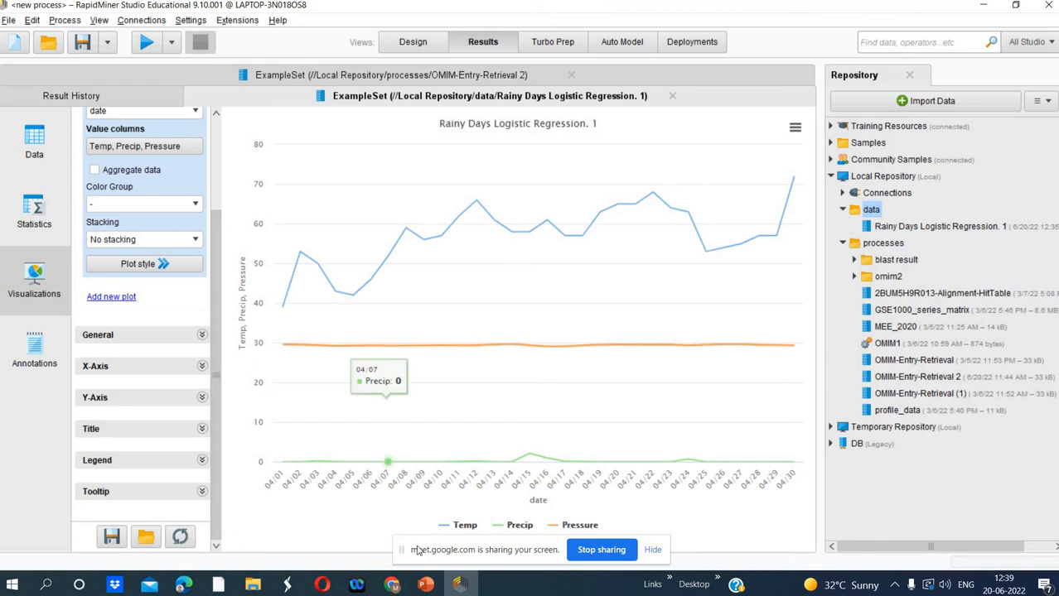
In PowerPoint, paste the screenshot of the chart with its remaining plot settings as a picture on a new last slide
{"action": "mouse_move", "coordinate": [434, 588]}
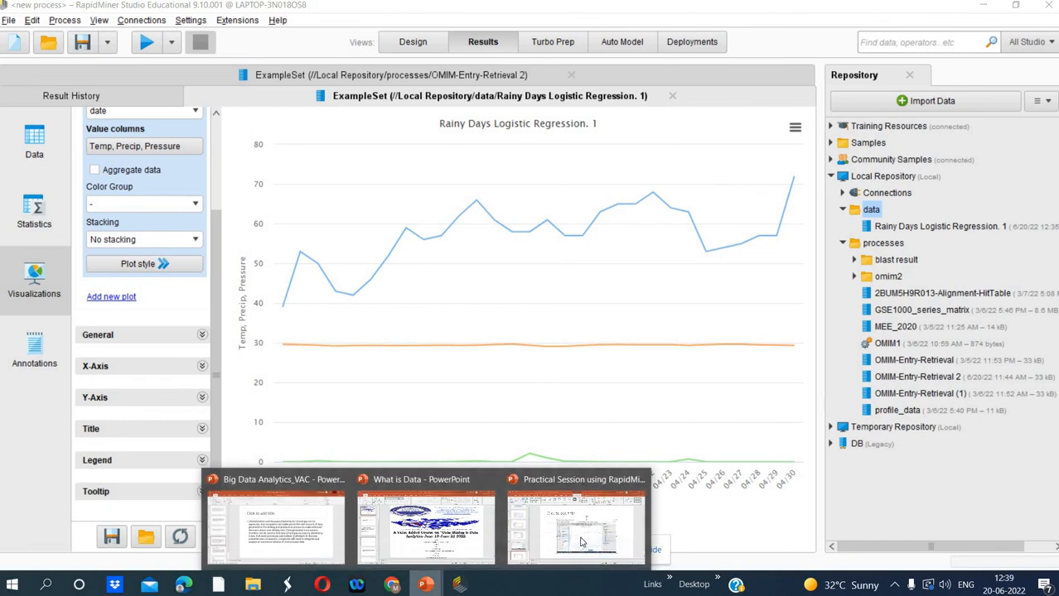
{"action": "left_click", "coordinate": [583, 541]}
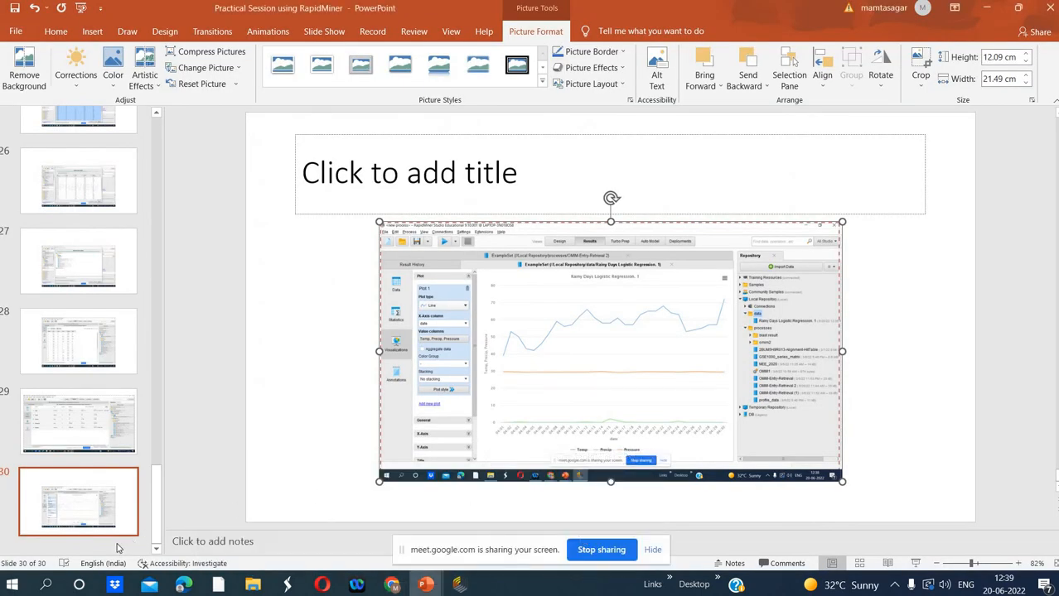
{"action": "right_click", "coordinate": [119, 543]}
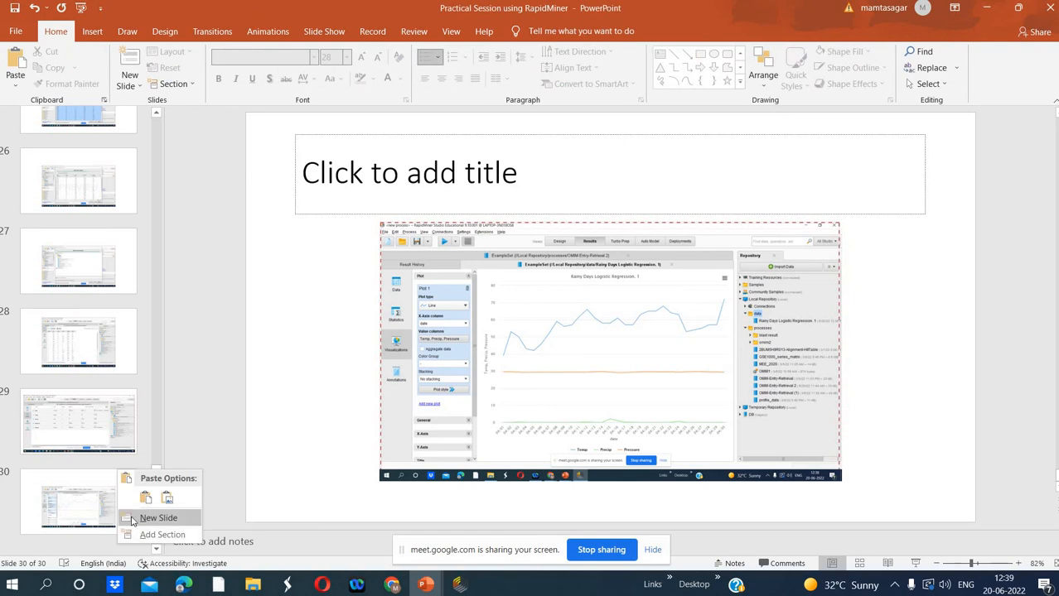
{"action": "left_click", "coordinate": [133, 518]}
{"action": "left_click", "coordinate": [340, 269]}
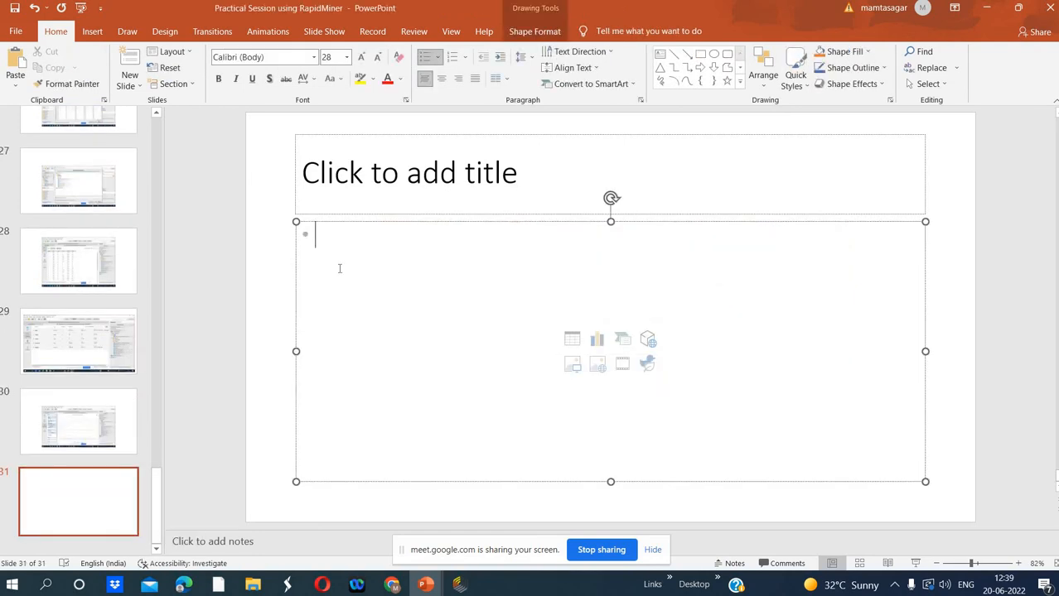
{"action": "right_click", "coordinate": [339, 268]}
{"action": "left_click", "coordinate": [383, 329]}
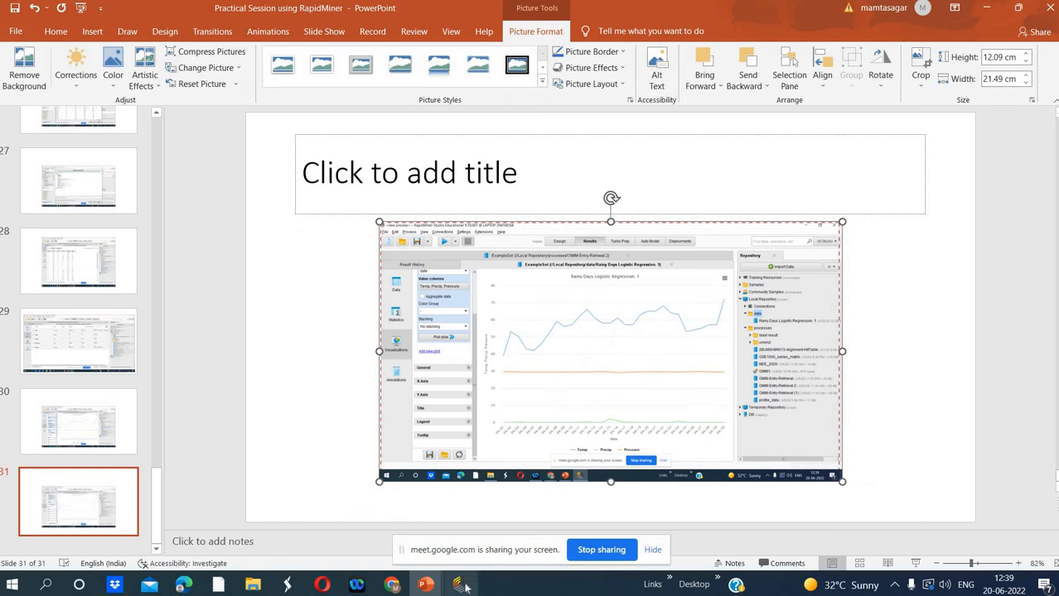
Return to RapidMiner and open the attribute selection for the line plot's value columns
{"action": "left_click", "coordinate": [460, 584]}
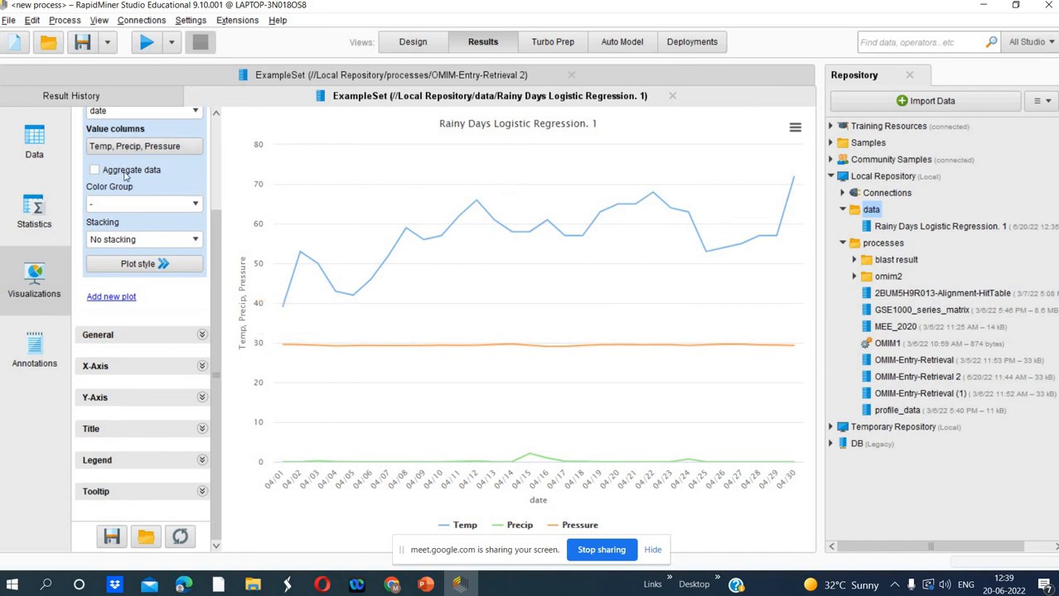
{"action": "left_click", "coordinate": [132, 147]}
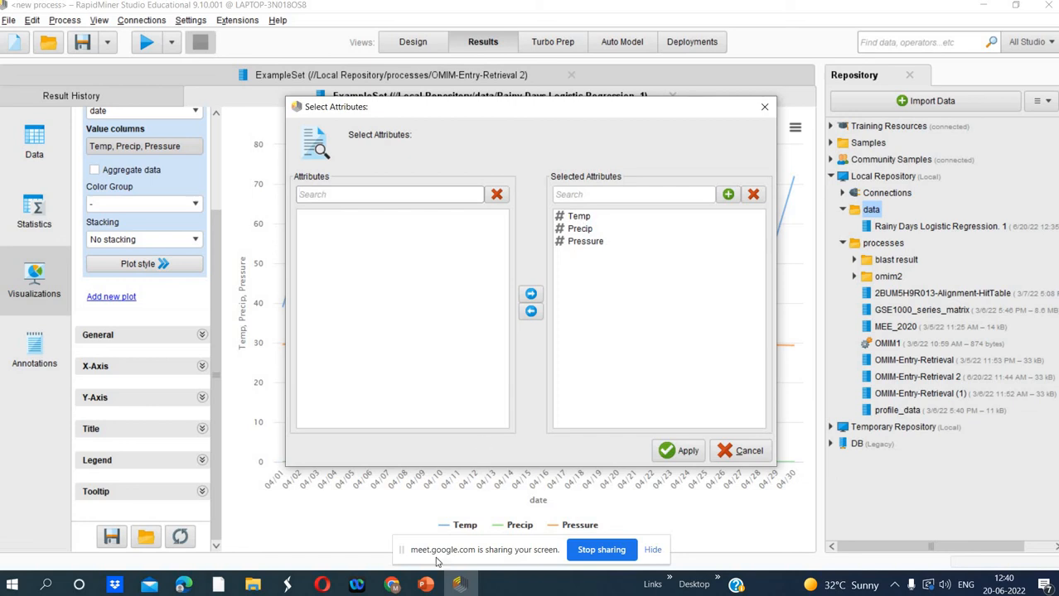
In the Practical Session using RapidMiner presentation in PowerPoint, paste the attribute selection screenshot as a picture on a new last slide
{"action": "left_click", "coordinate": [425, 585]}
{"action": "left_click", "coordinate": [512, 557]}
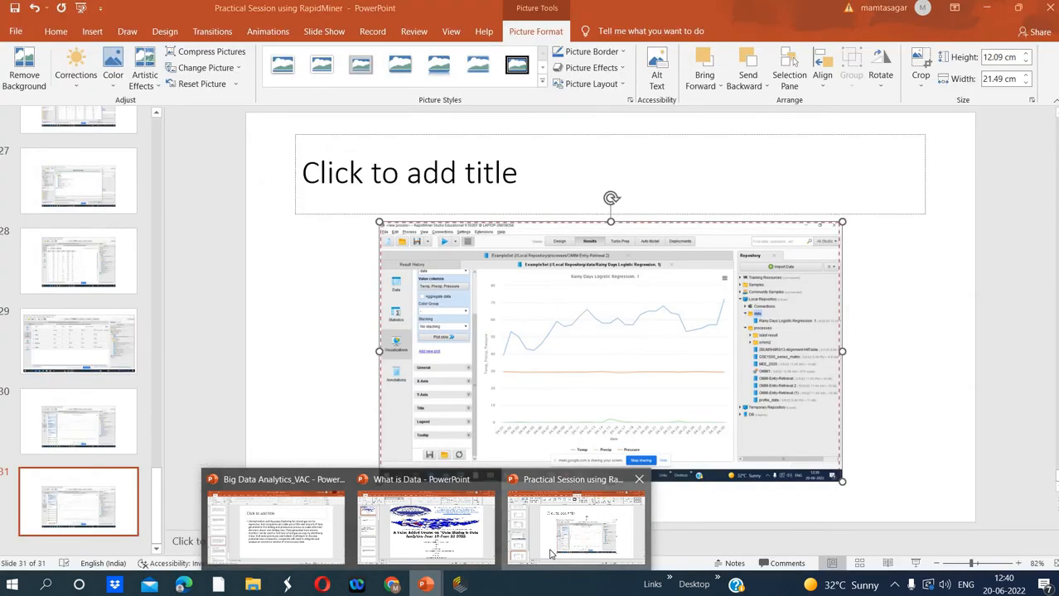
{"action": "right_click", "coordinate": [126, 550]}
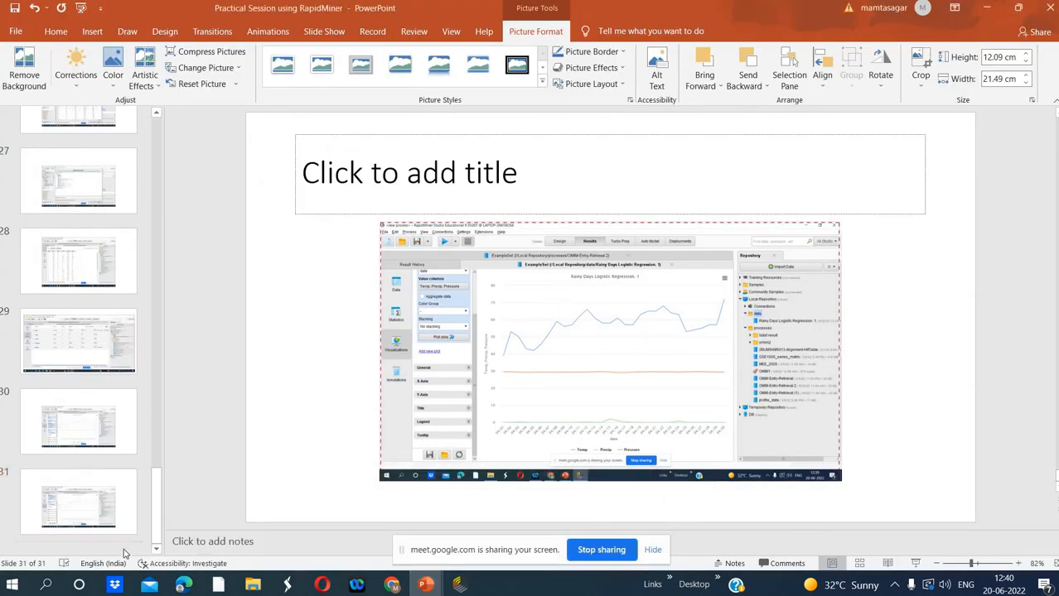
{"action": "left_click", "coordinate": [153, 524]}
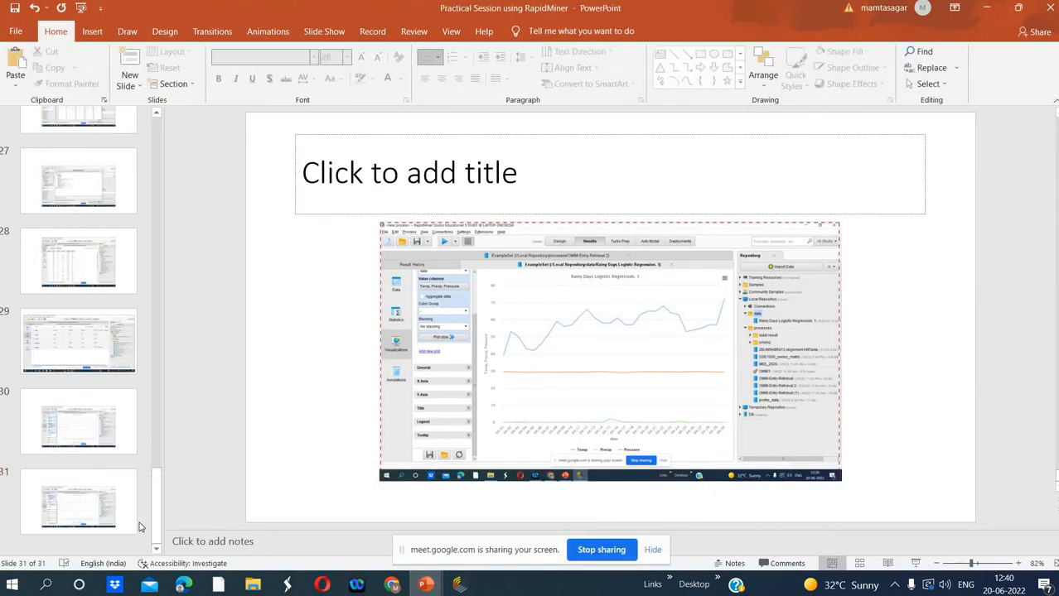
{"action": "left_click", "coordinate": [315, 256]}
{"action": "right_click", "coordinate": [315, 256]}
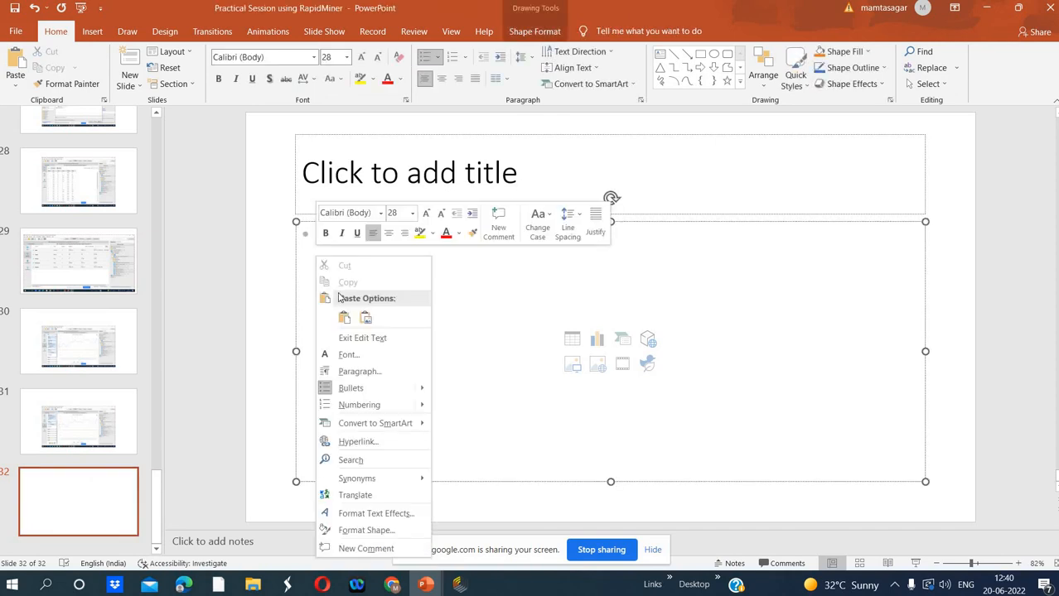
{"action": "left_click", "coordinate": [365, 319]}
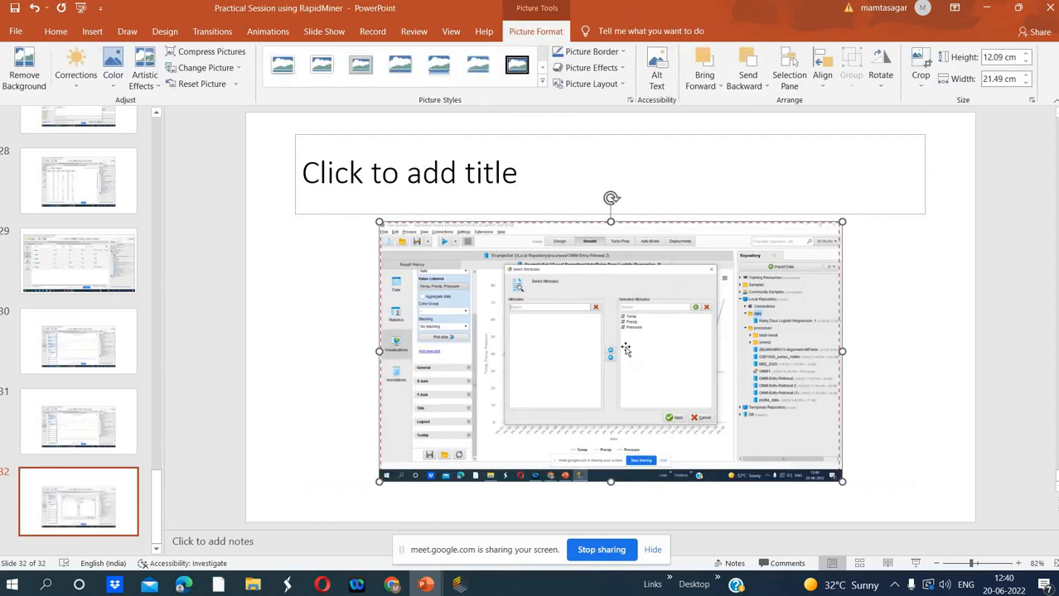
In RapidMiner, remove Temp from the line plot's value columns, keeping Precip and Pressure, and apply the selection
{"action": "left_click", "coordinate": [460, 586]}
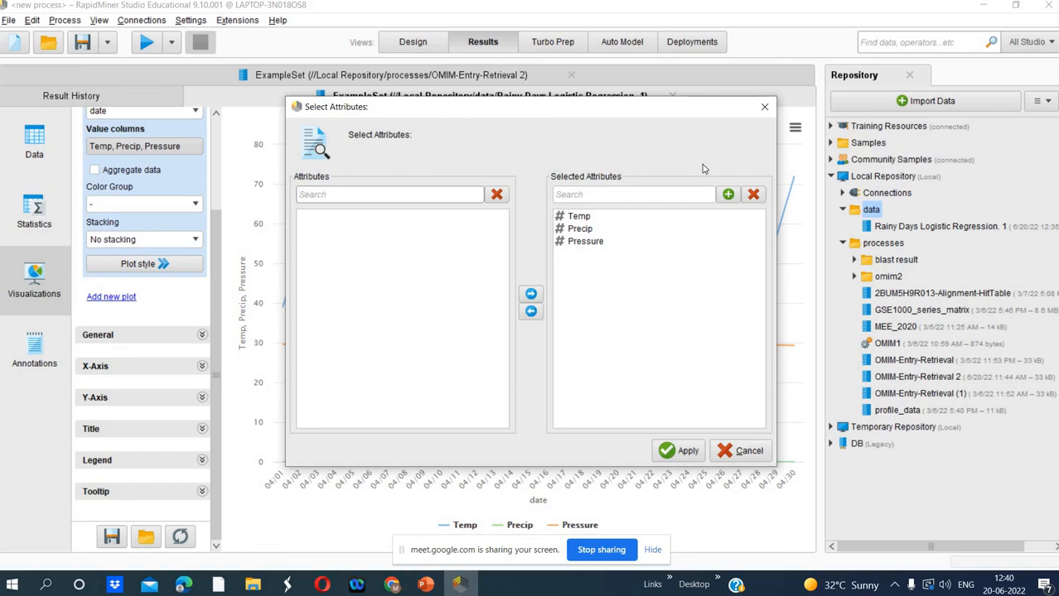
{"action": "double_click", "coordinate": [584, 220]}
{"action": "left_click", "coordinate": [595, 217]}
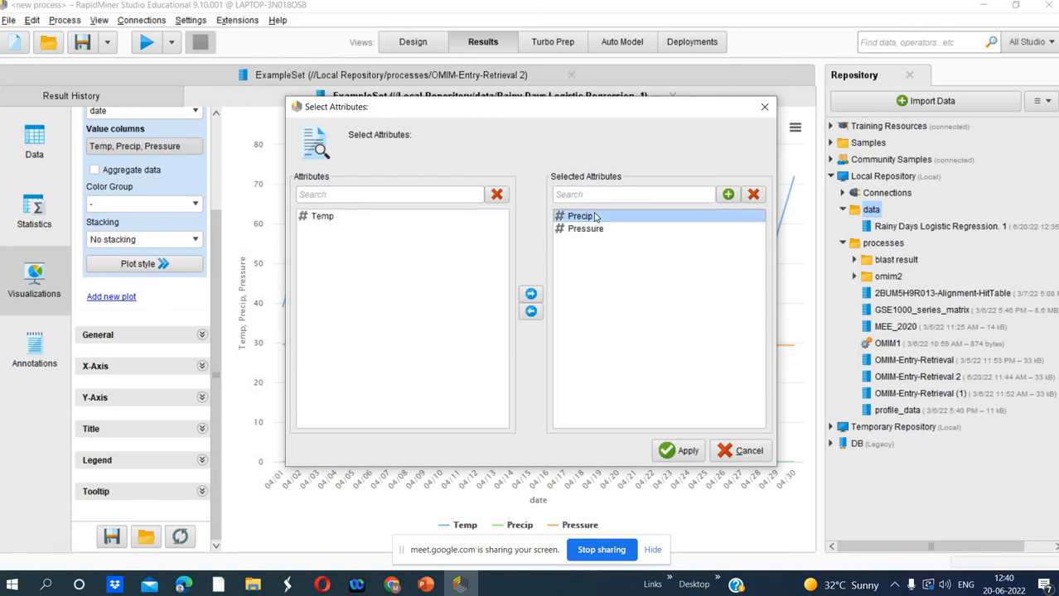
{"action": "left_click", "coordinate": [591, 230]}
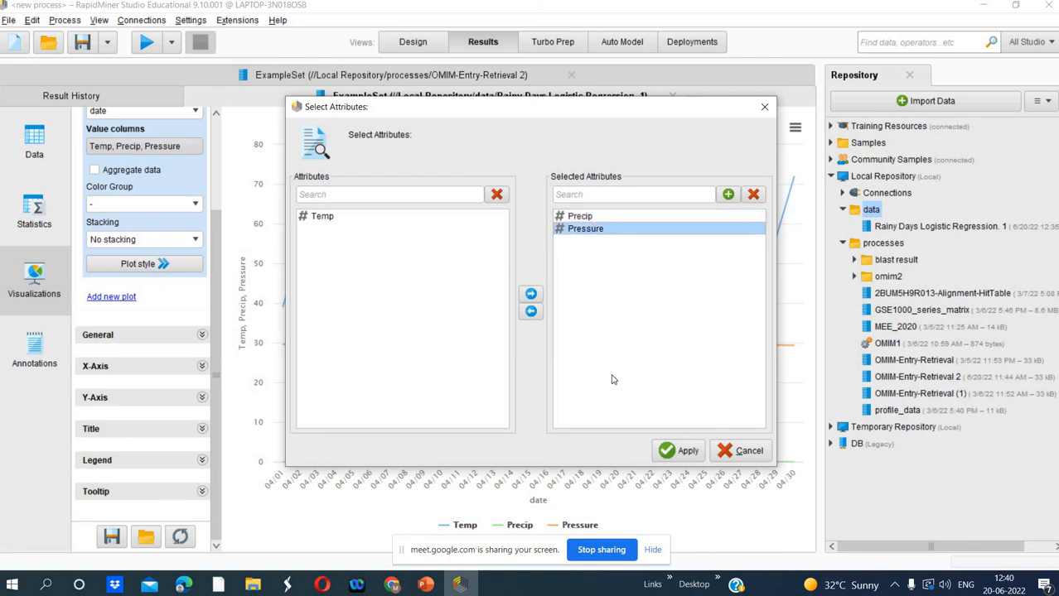
{"action": "left_click", "coordinate": [686, 452]}
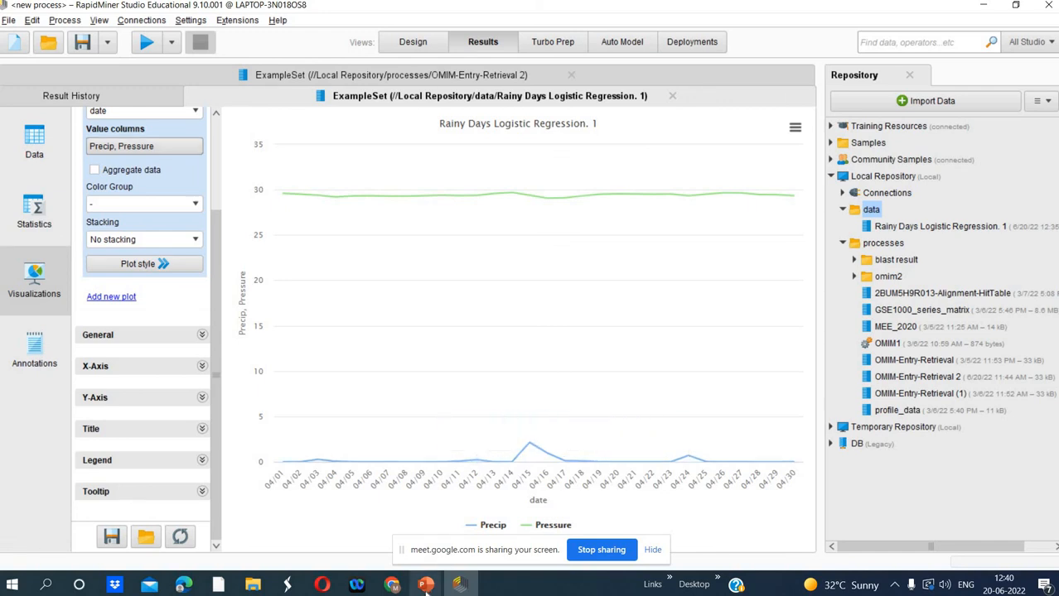
In PowerPoint, paste the screenshot of the Precip and Pressure line chart as a picture on a new last slide
{"action": "mouse_move", "coordinate": [425, 585]}
{"action": "left_click", "coordinate": [563, 522]}
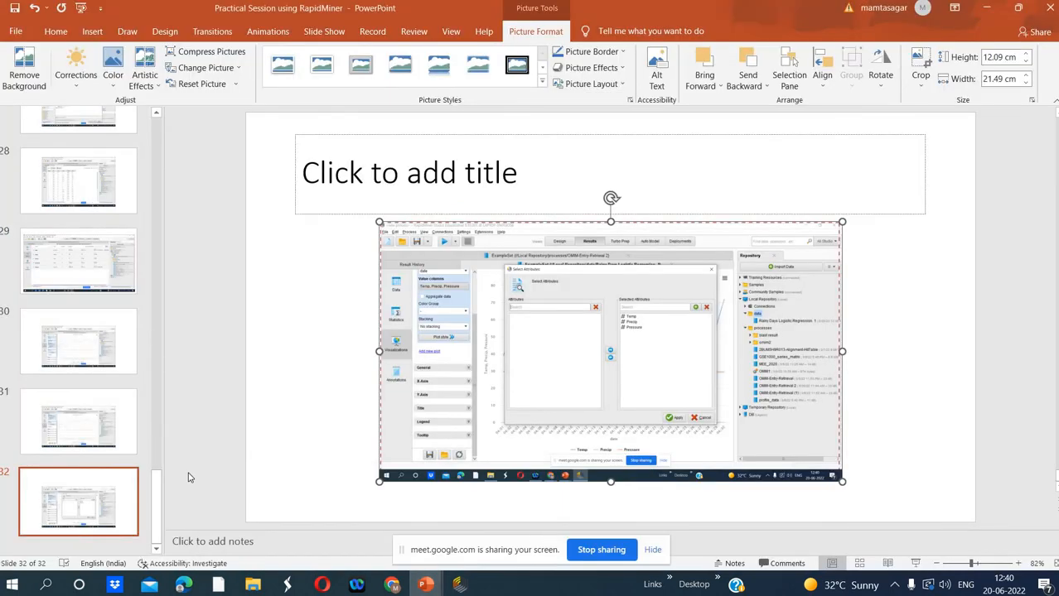
{"action": "right_click", "coordinate": [109, 547]}
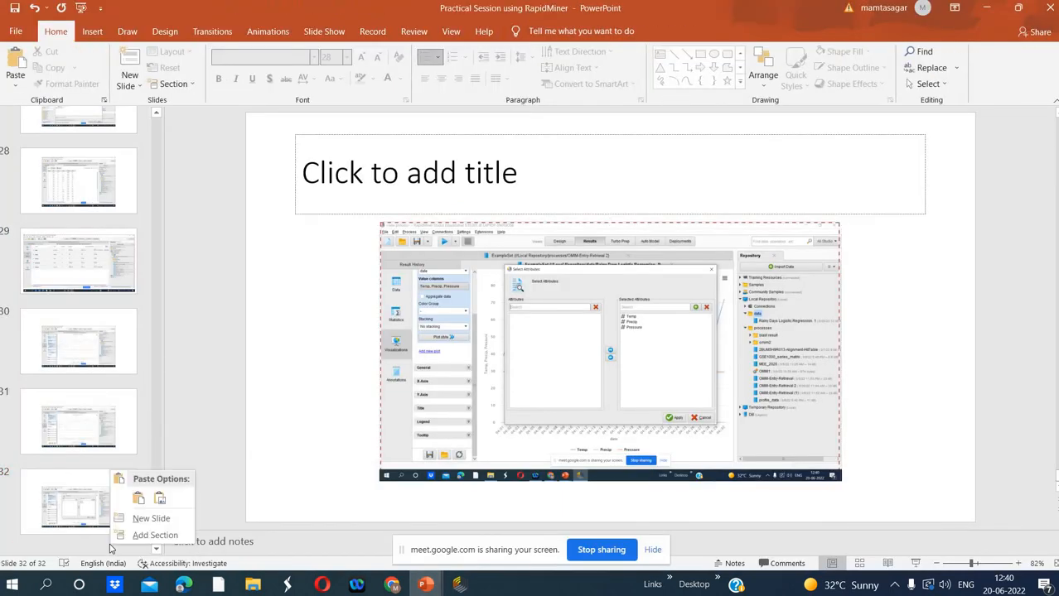
{"action": "left_click", "coordinate": [134, 519]}
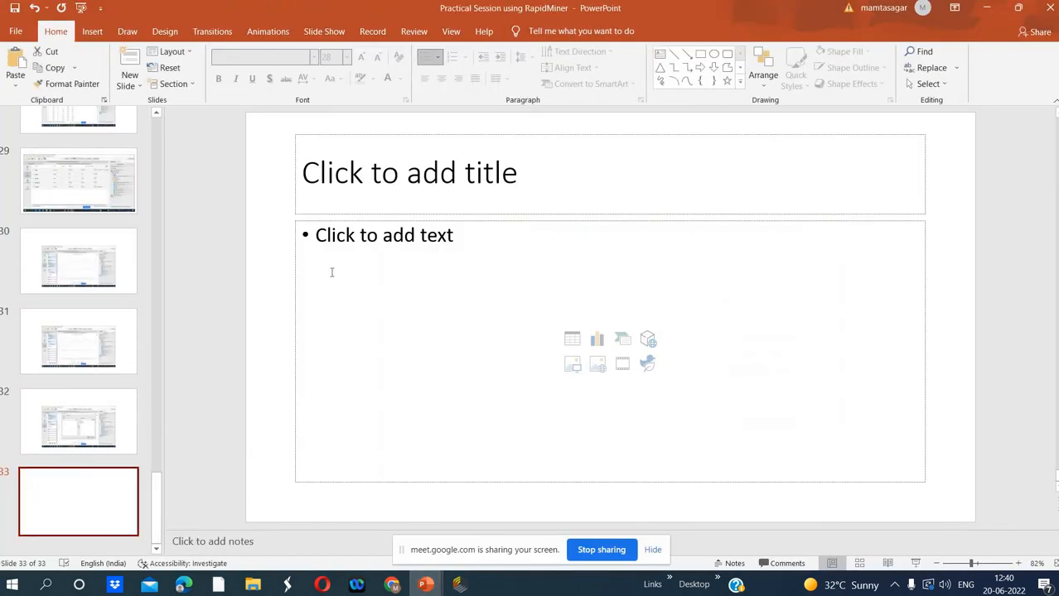
{"action": "left_click", "coordinate": [330, 272]}
{"action": "right_click", "coordinate": [330, 270]}
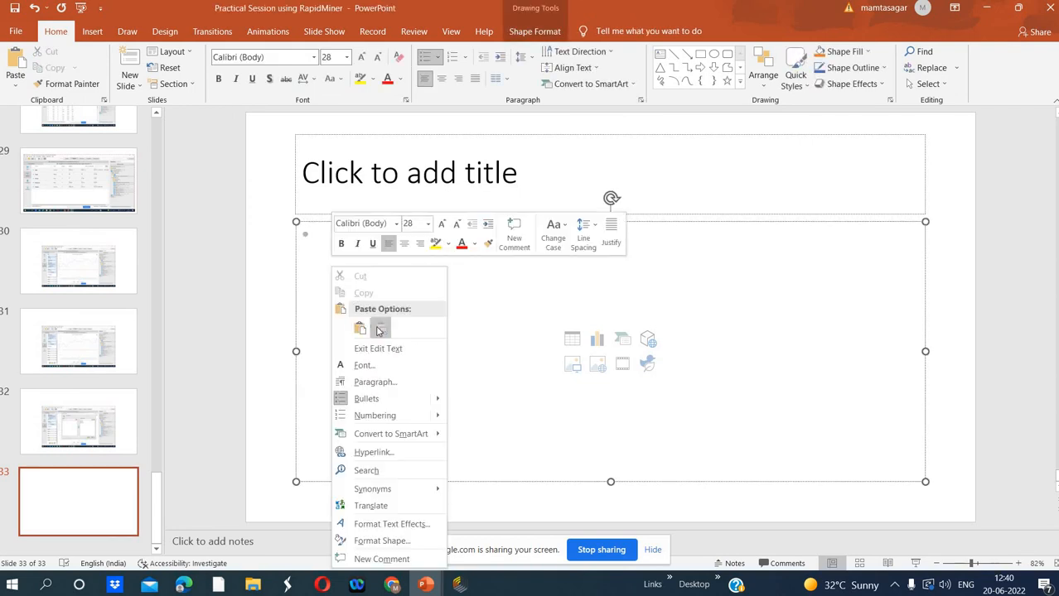
{"action": "left_click", "coordinate": [381, 329]}
Back in RapidMiner, reopen the value columns' attribute selection, review Precip and Pressure, and apply the same selection
{"action": "left_click", "coordinate": [458, 585]}
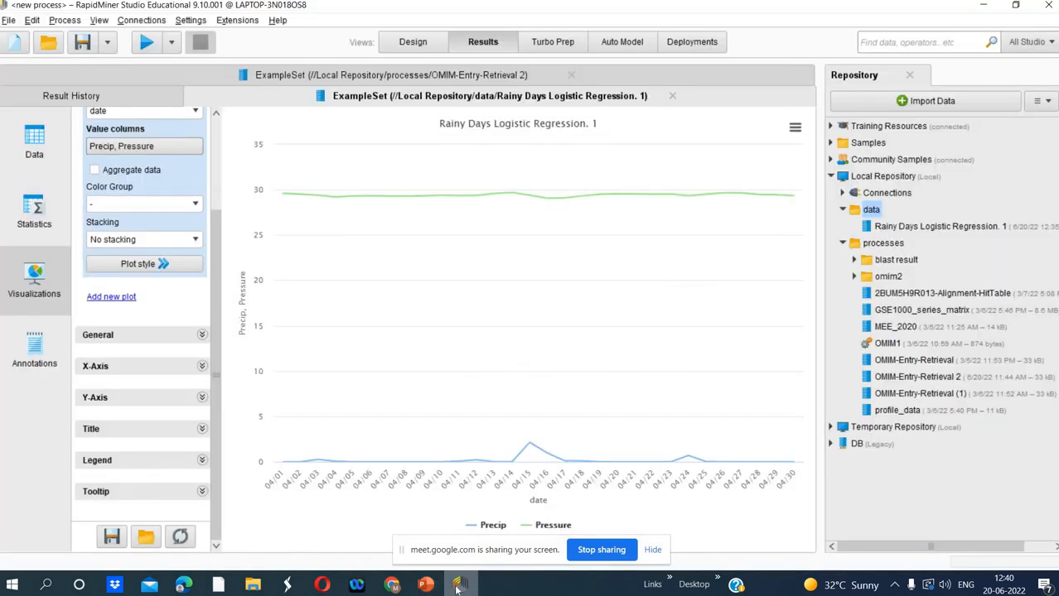
{"action": "left_click", "coordinate": [144, 148]}
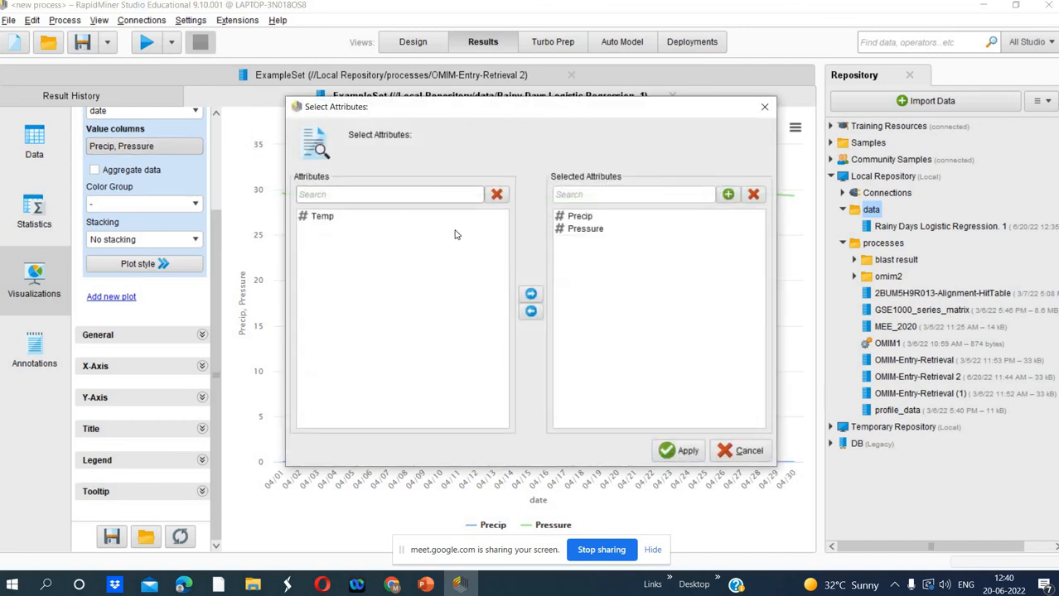
{"action": "left_click", "coordinate": [575, 217]}
{"action": "left_click", "coordinate": [577, 231]}
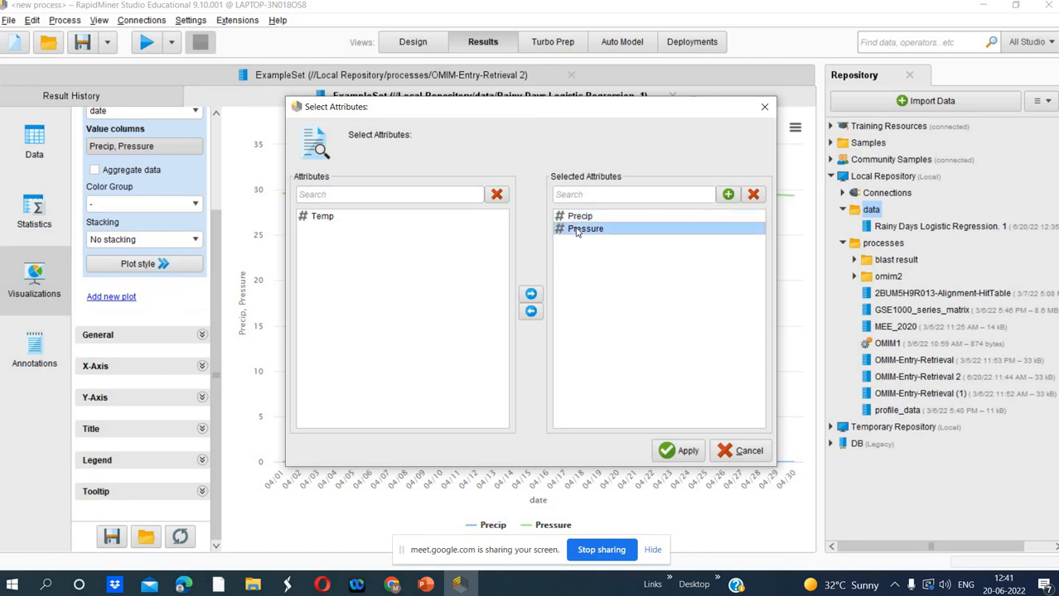
{"action": "left_click", "coordinate": [580, 218]}
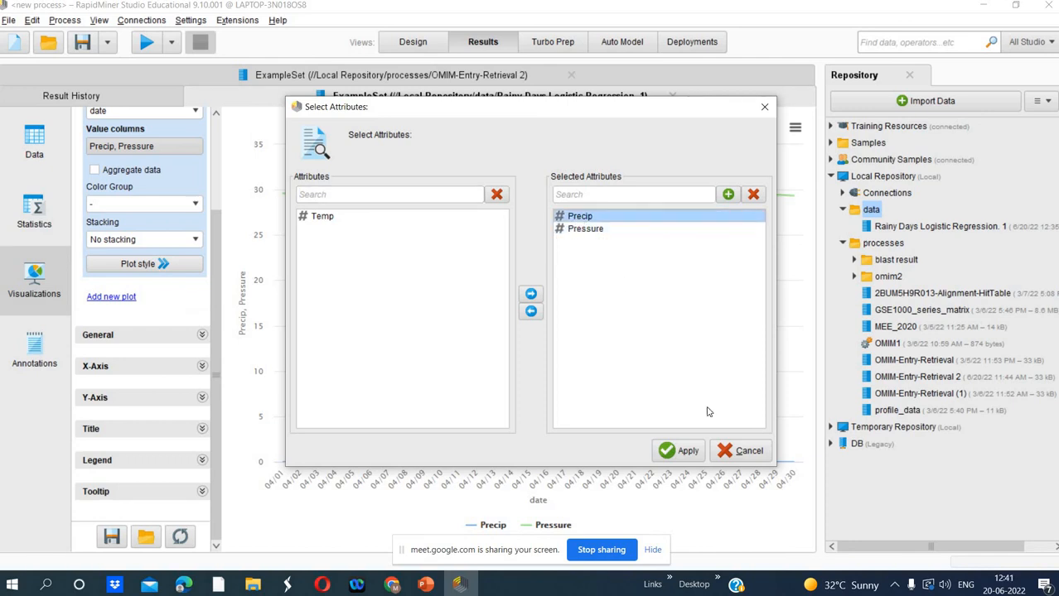
{"action": "left_click", "coordinate": [687, 451]}
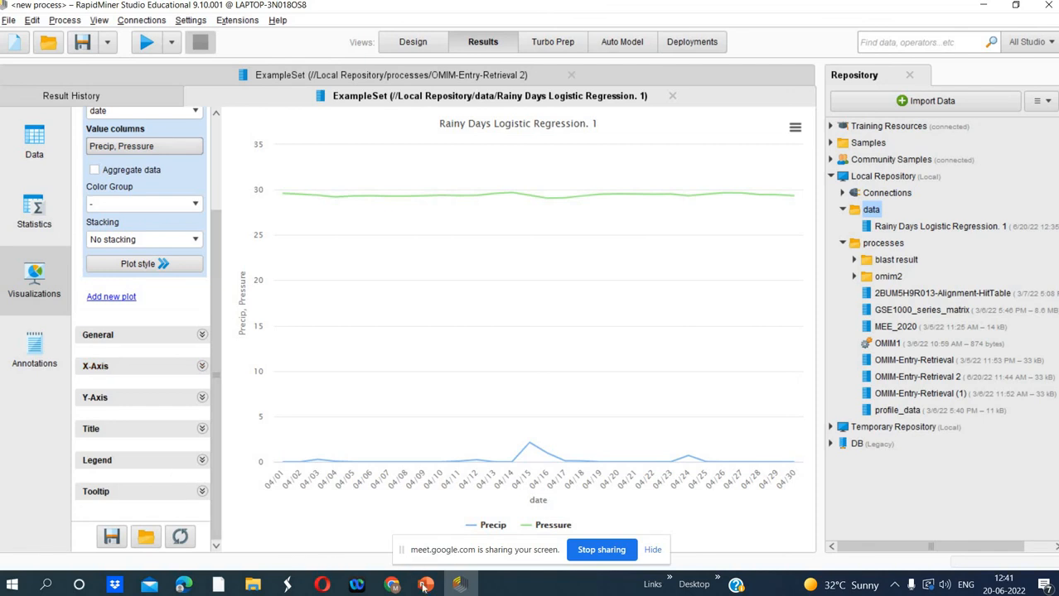
In PowerPoint, paste the latest RapidMiner screenshot as a picture on a new last slide, and return to RapidMiner's line chart
{"action": "mouse_move", "coordinate": [424, 586]}
{"action": "left_click", "coordinate": [522, 507]}
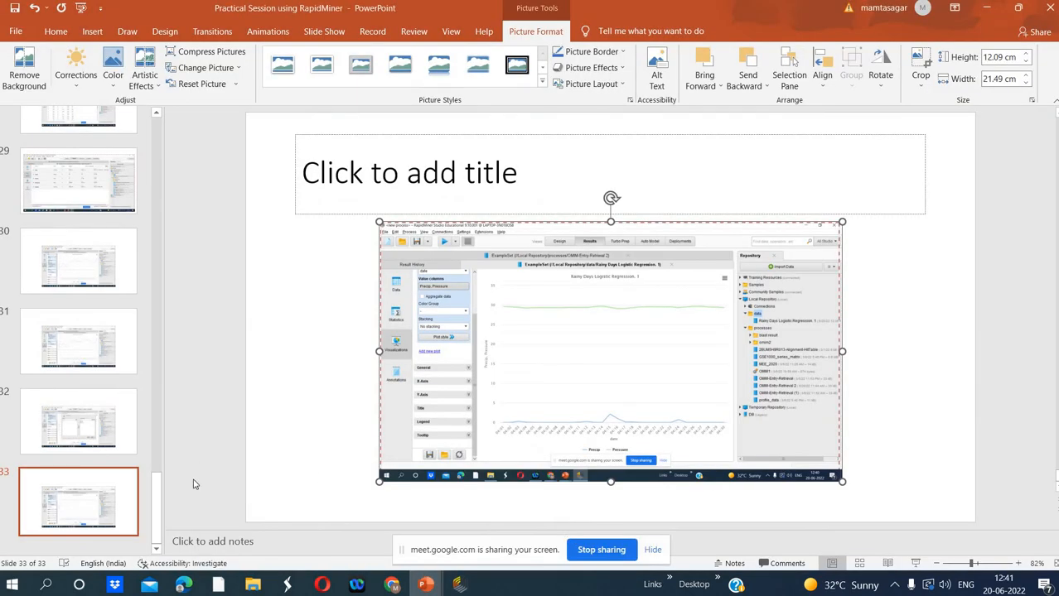
{"action": "right_click", "coordinate": [98, 545]}
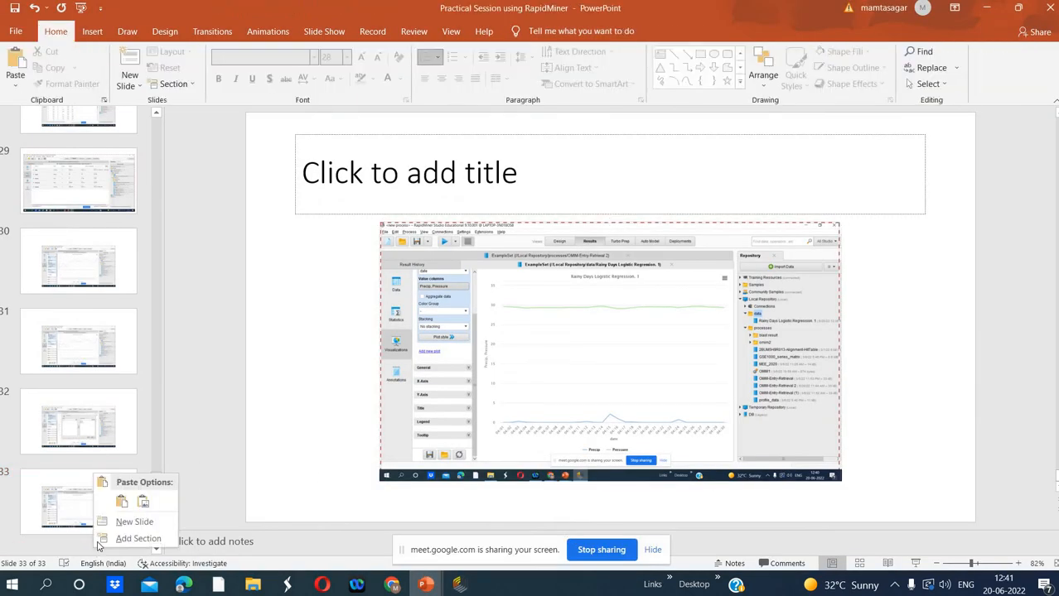
{"action": "left_click", "coordinate": [109, 526]}
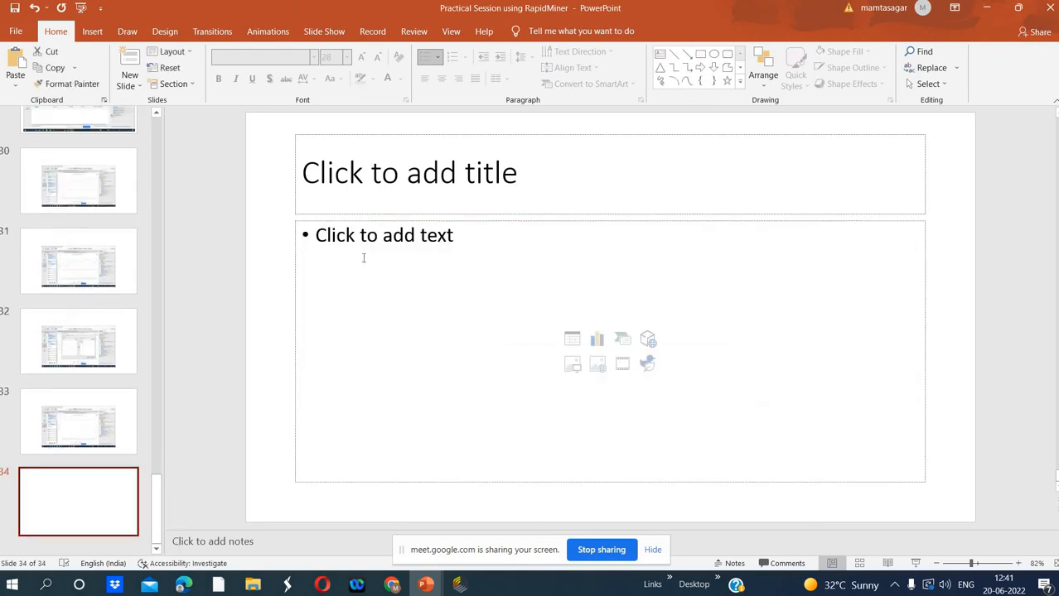
{"action": "left_click", "coordinate": [365, 257]}
{"action": "right_click", "coordinate": [365, 258]}
{"action": "left_click", "coordinate": [410, 323]}
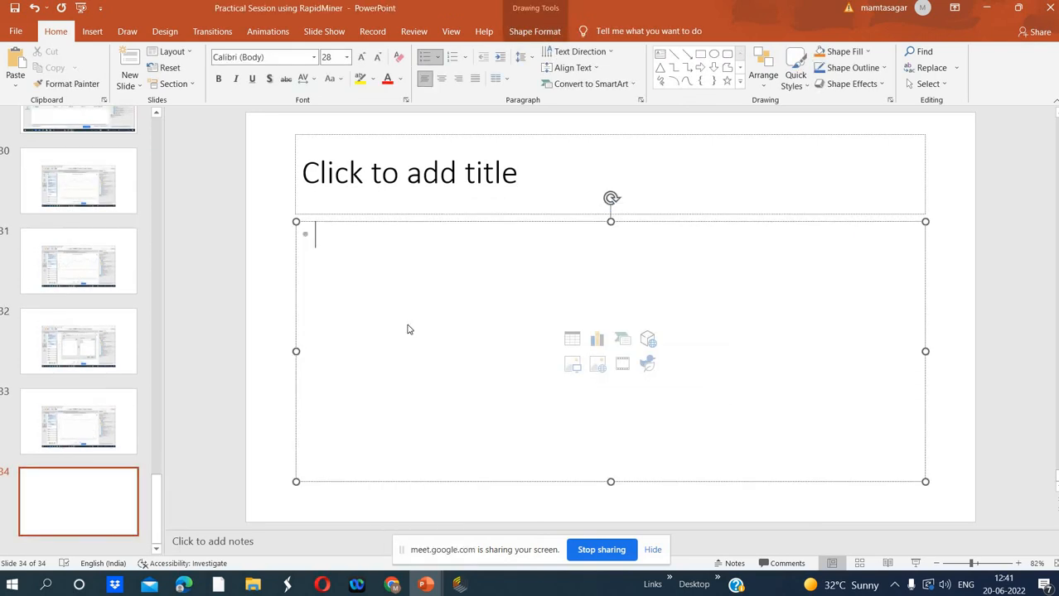
{"action": "left_click", "coordinate": [457, 587]}
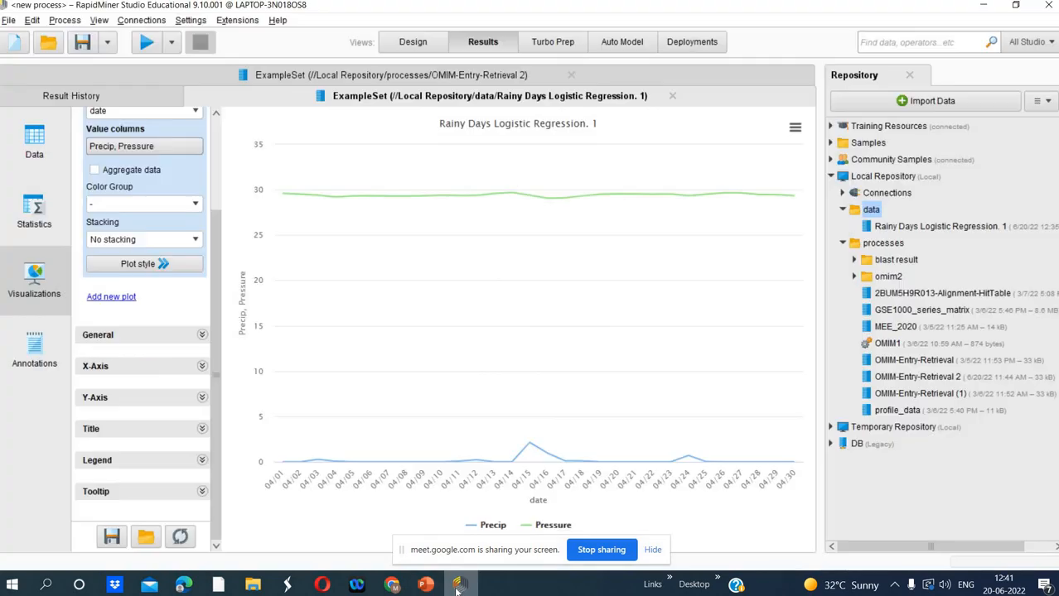